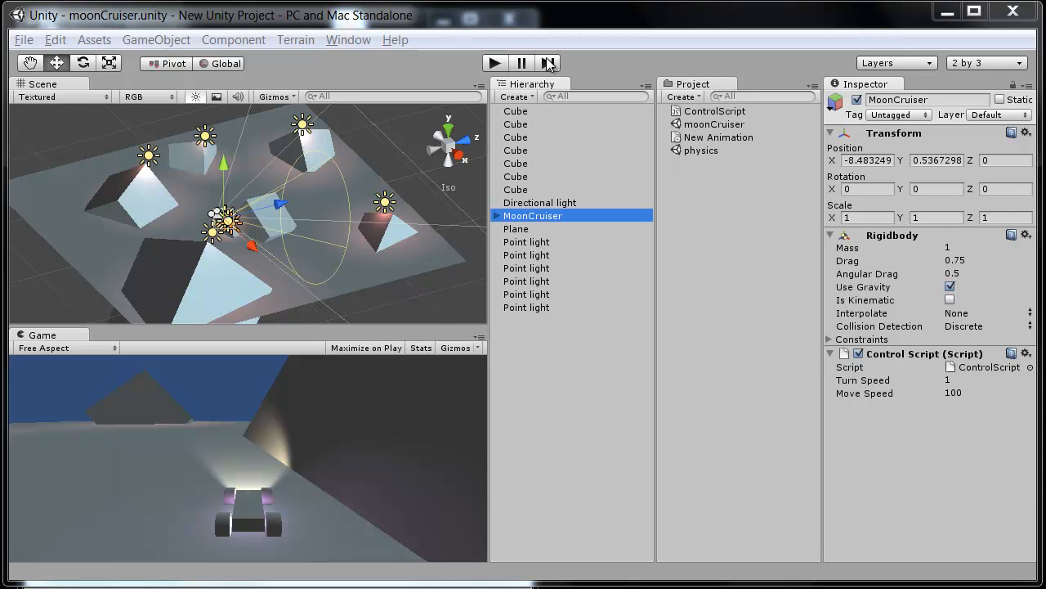
- Play-test the moonCruiser scene by driving the cruiser forward with turns both ways around the obstacles, and end the test run
{"action": "left_click", "coordinate": [494, 64]}
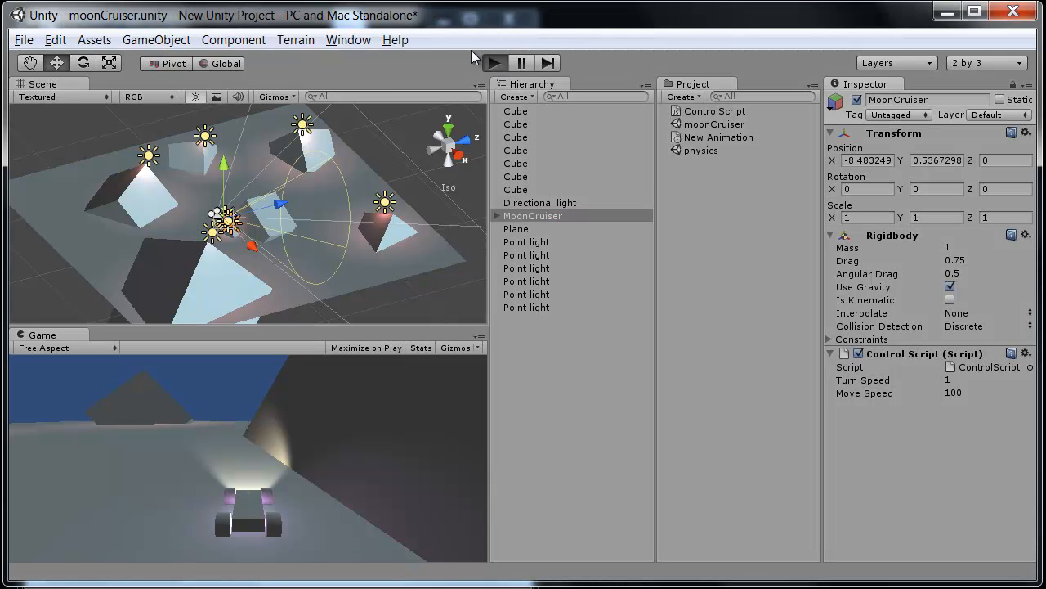
{"action": "key", "text": "Up"}
{"action": "key", "text": "Left"}
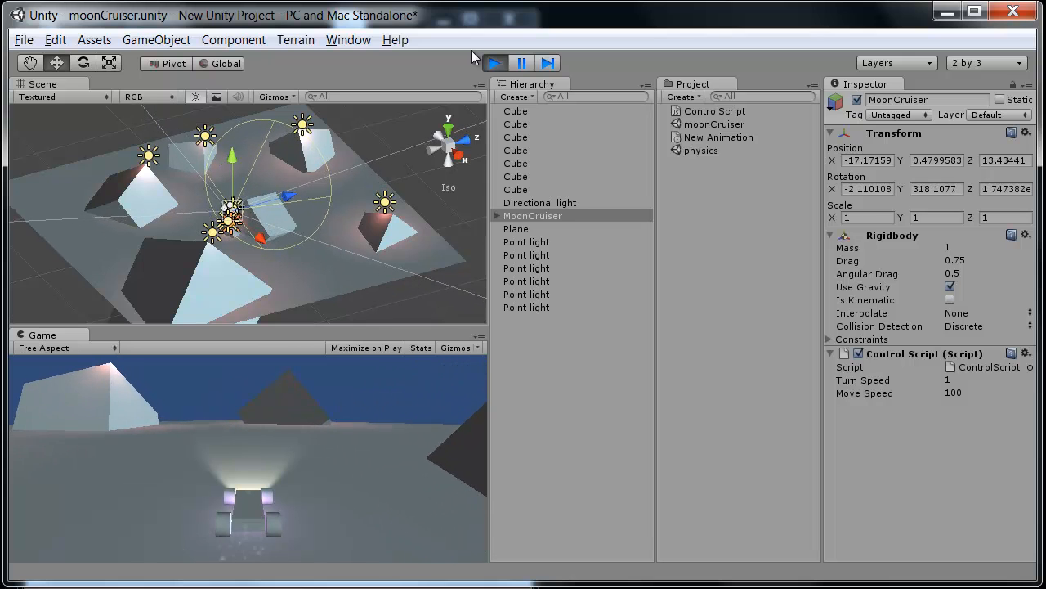
{"action": "key", "text": "Up"}
{"action": "key", "text": "Right"}
{"action": "key", "text": "Up"}
{"action": "key", "text": "Right"}
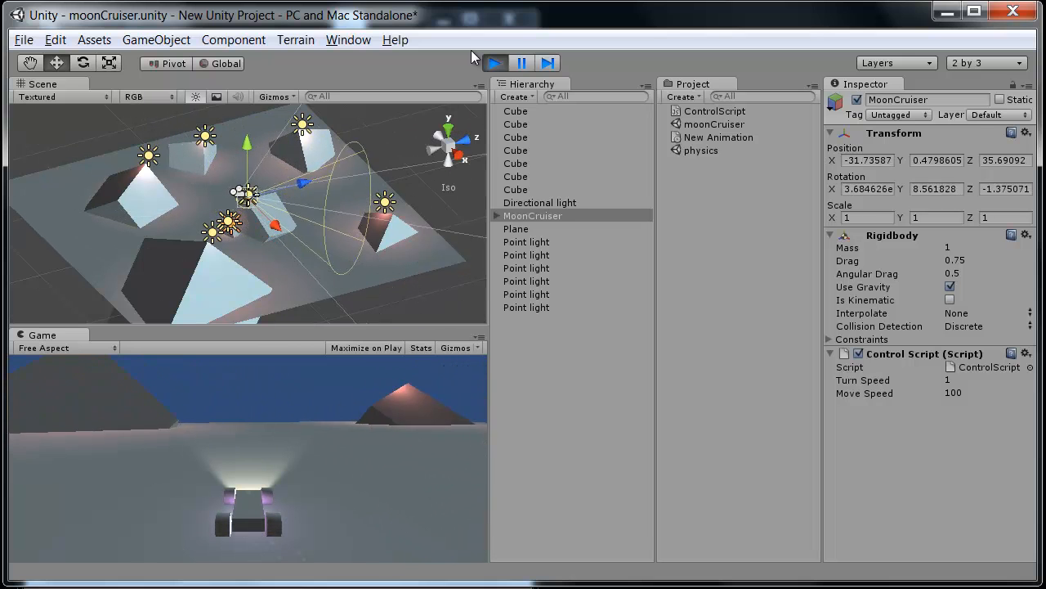
{"action": "key", "text": "Up"}
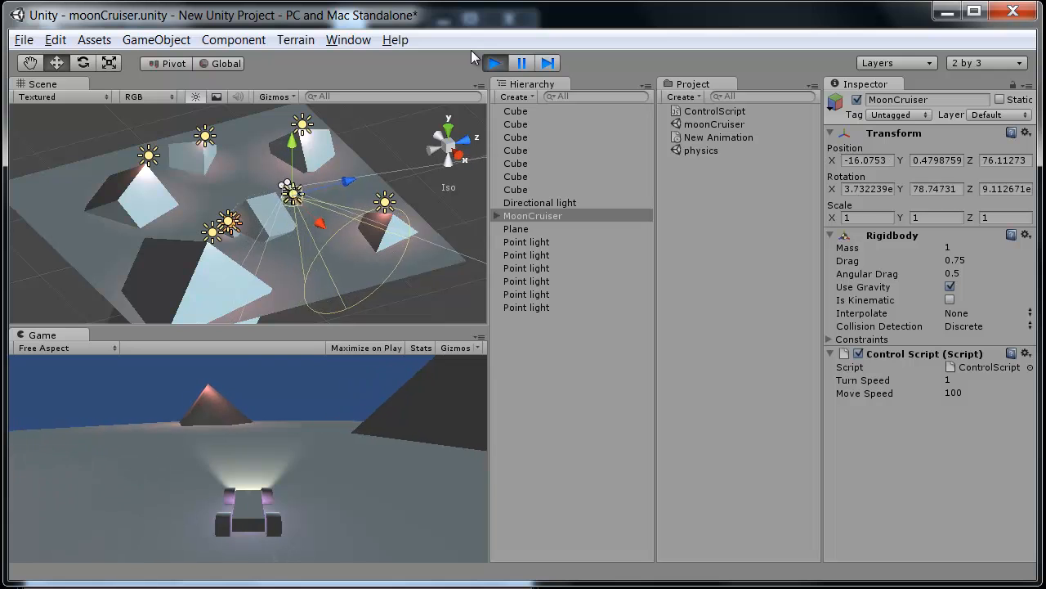
{"action": "key", "text": "Right"}
{"action": "key", "text": "Up"}
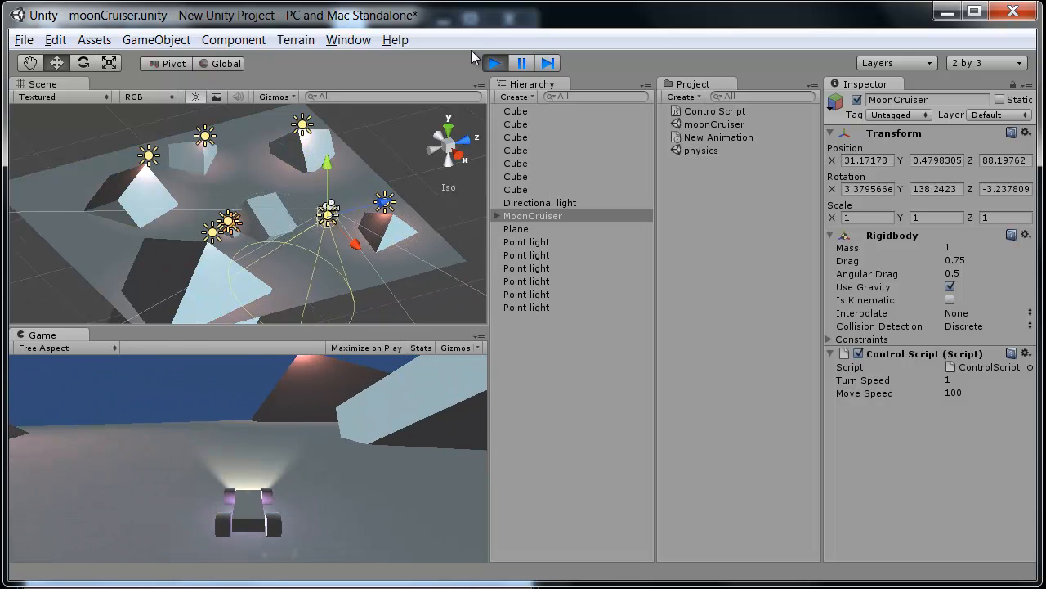
{"action": "key", "text": "Up"}
{"action": "key", "text": "Right"}
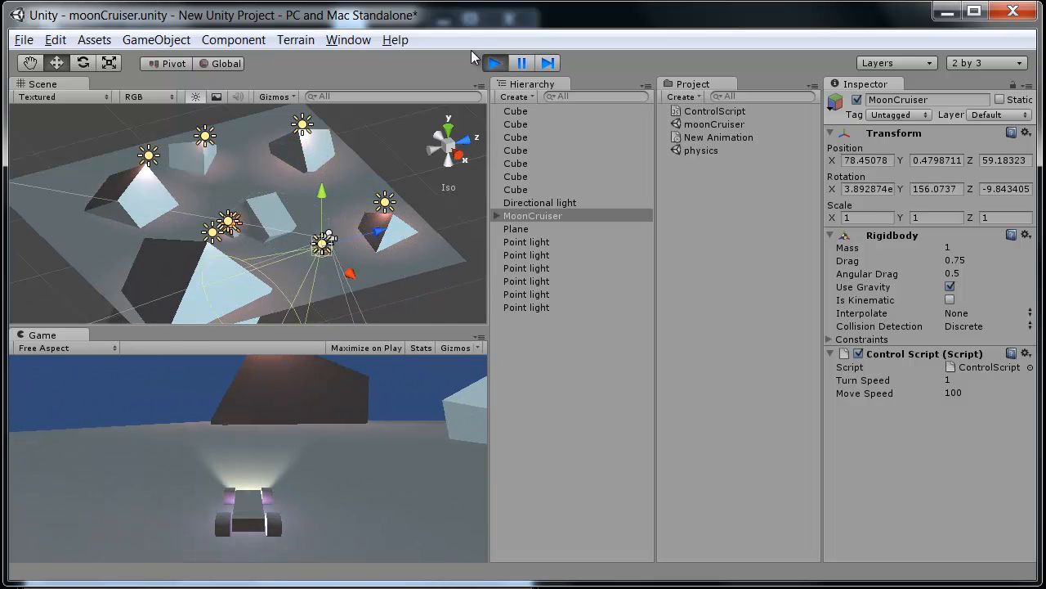
{"action": "key", "text": "Up"}
{"action": "key", "text": "Right"}
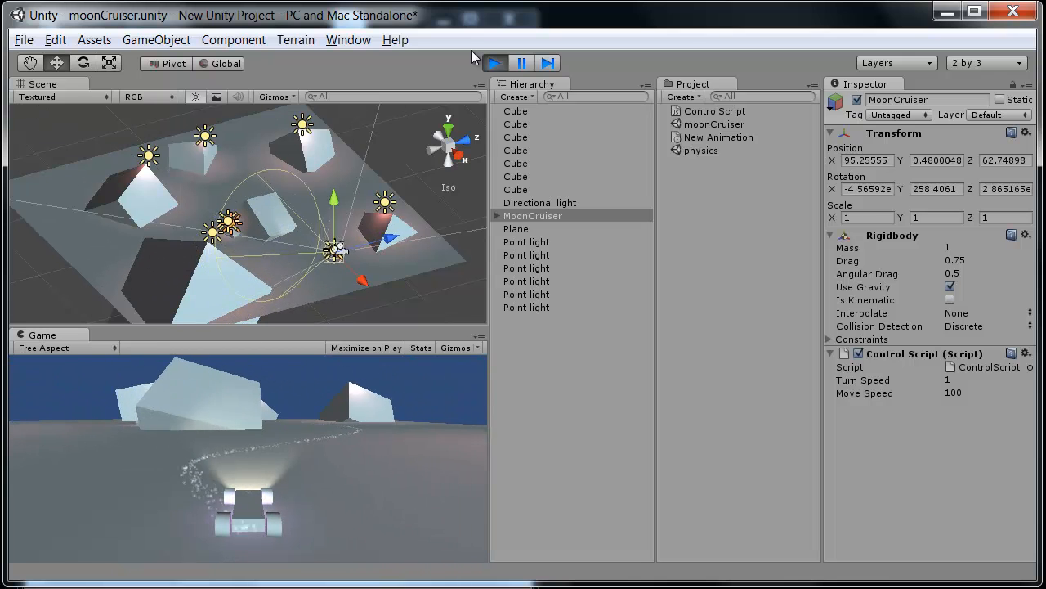
{"action": "key", "text": "Up"}
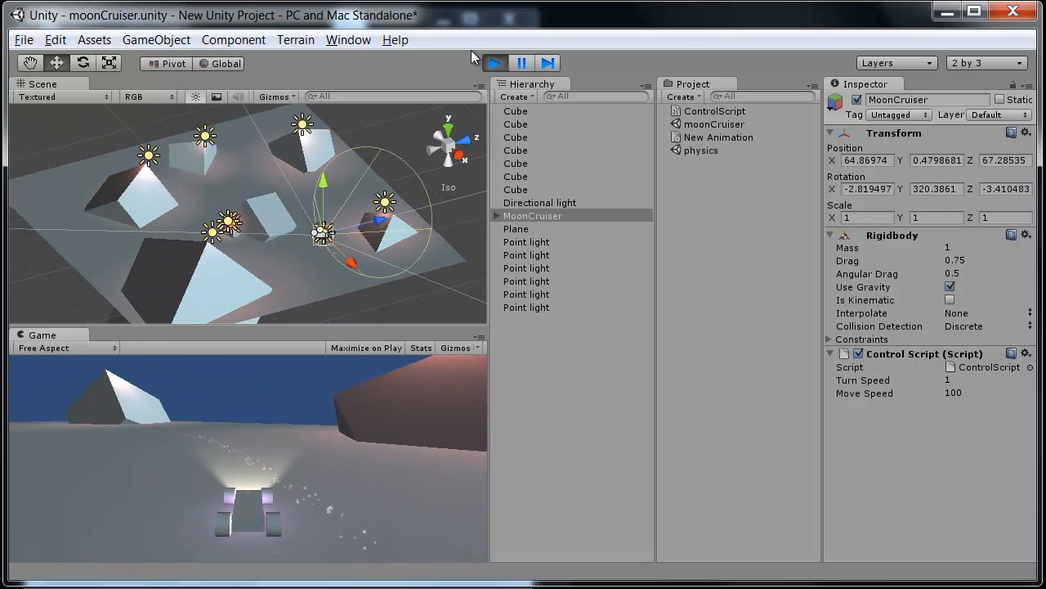
{"action": "key", "text": "Up"}
{"action": "key", "text": "Left"}
{"action": "key", "text": "Up"}
{"action": "key", "text": "Left"}
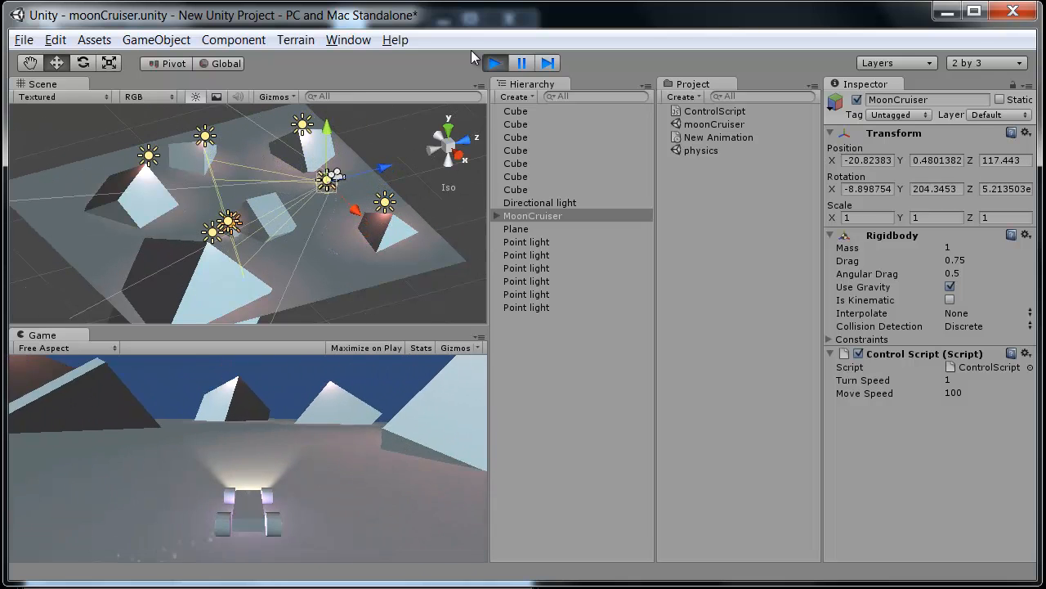
{"action": "key", "text": "Up"}
{"action": "key", "text": "Right"}
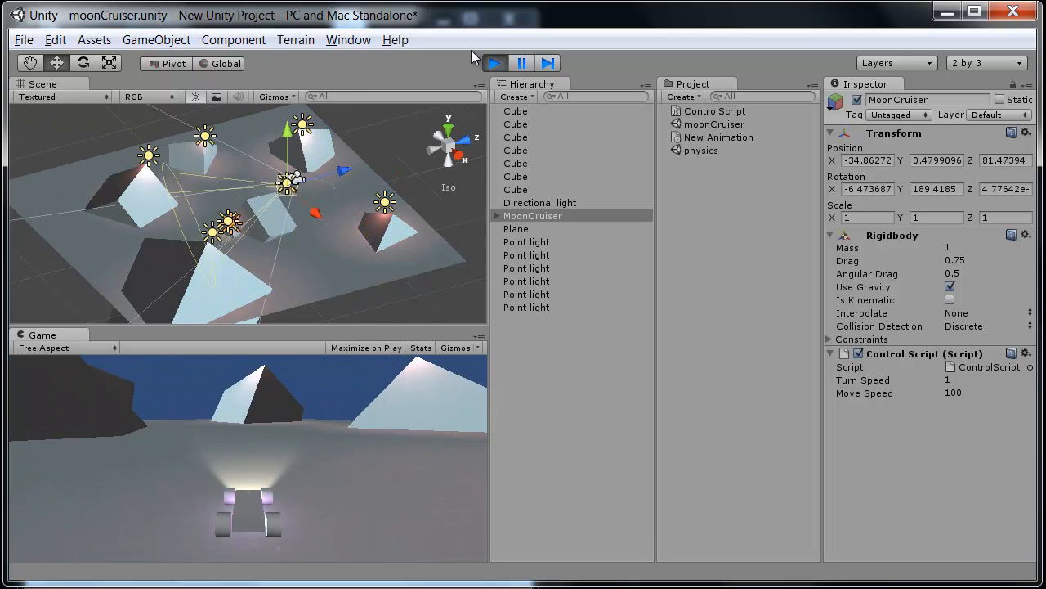
{"action": "key", "text": "Up"}
{"action": "key", "text": "Left"}
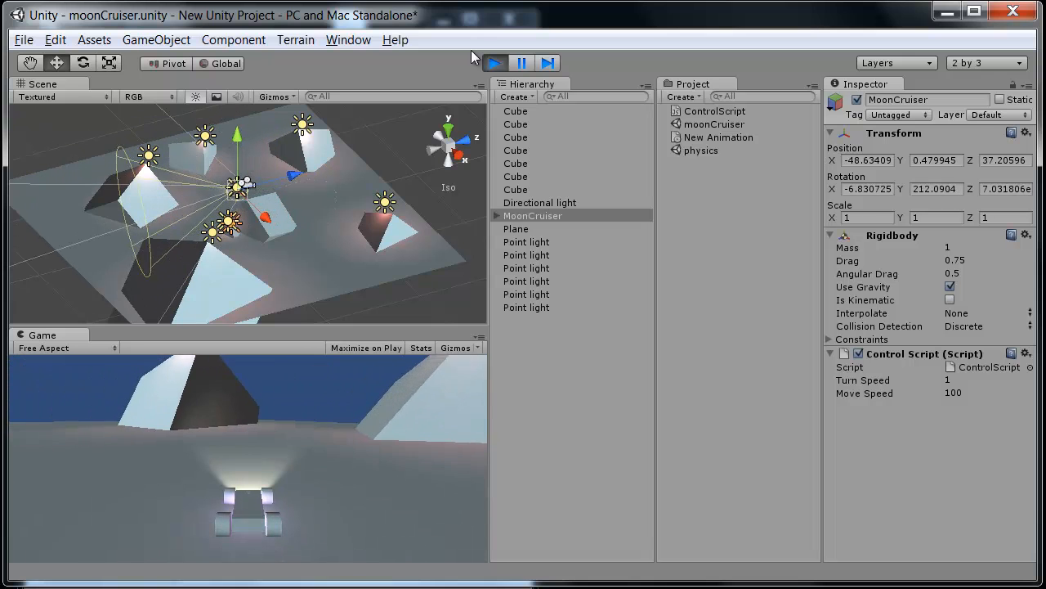
{"action": "key", "text": "Up"}
{"action": "key", "text": "Left"}
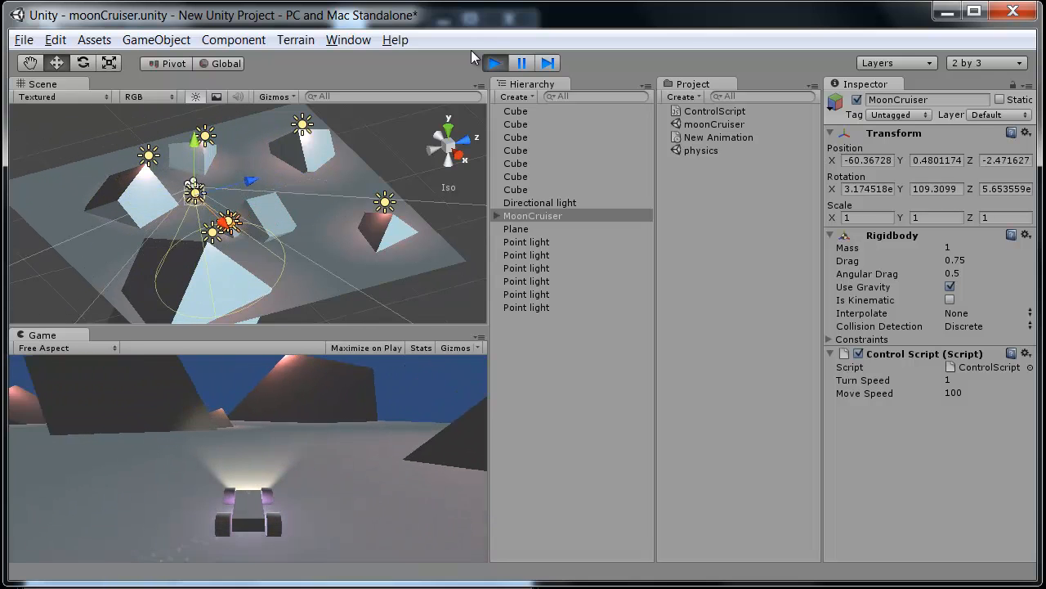
{"action": "key", "text": "Up"}
{"action": "key", "text": "Left"}
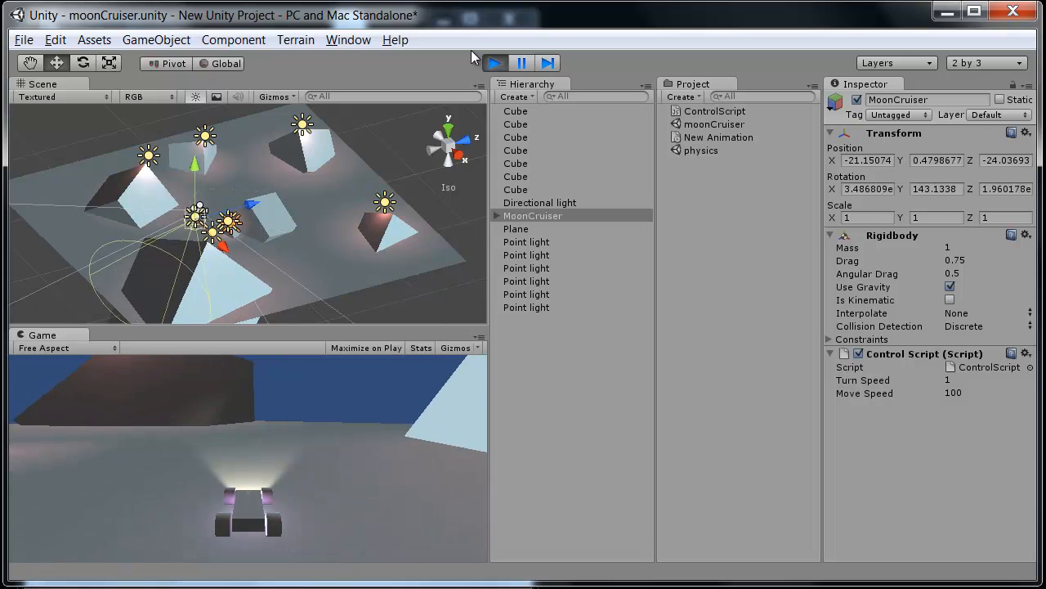
{"action": "key", "text": "Up"}
{"action": "key", "text": "Left"}
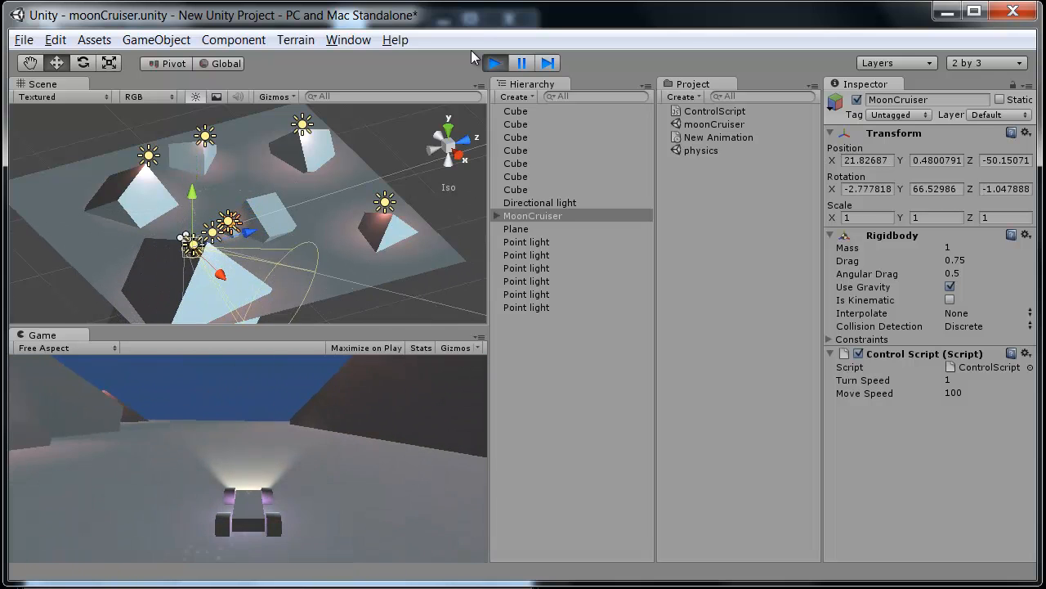
{"action": "key", "text": "Up"}
{"action": "key", "text": "Left"}
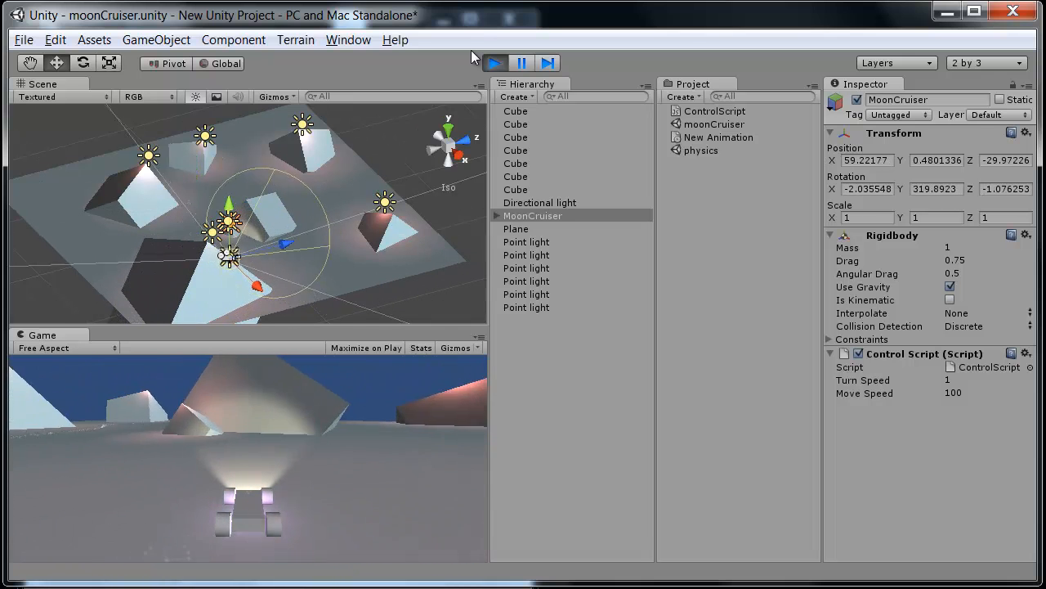
{"action": "key", "text": "Up"}
{"action": "key", "text": "Left"}
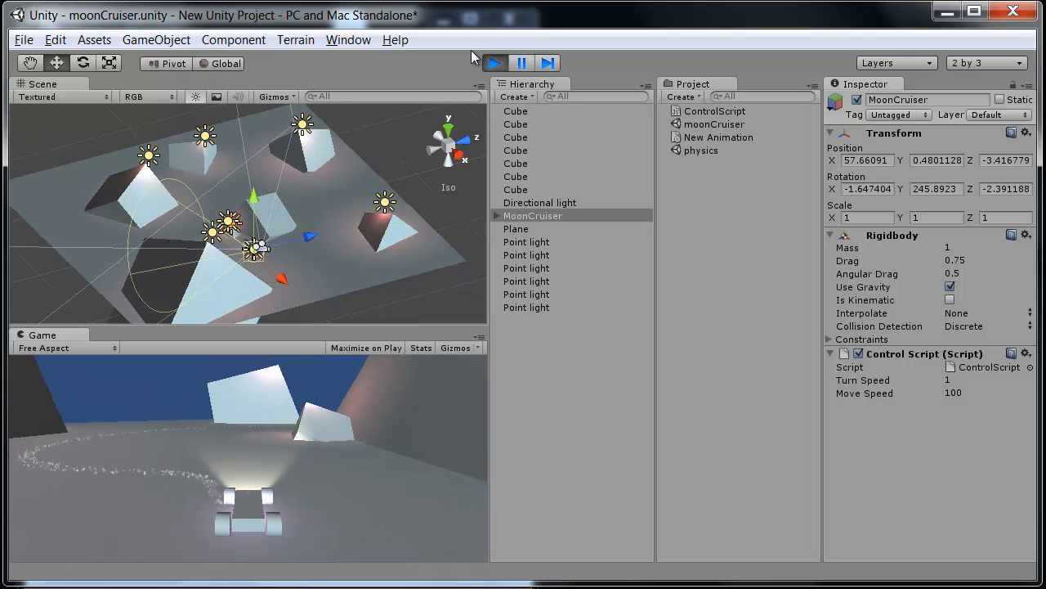
{"action": "key", "text": "Right"}
{"action": "key", "text": "Up"}
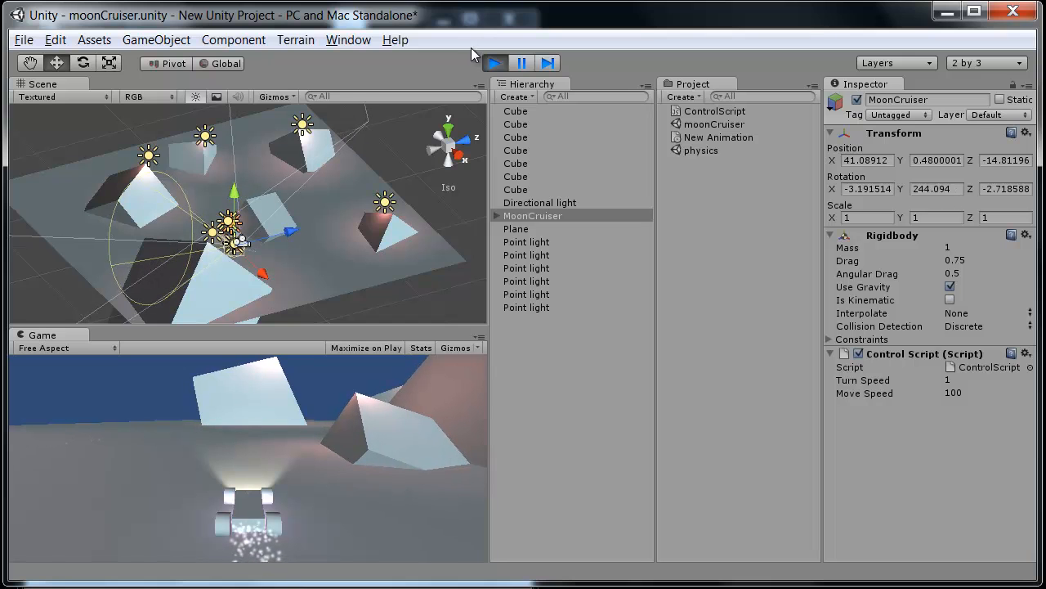
{"action": "left_click", "coordinate": [496, 64]}
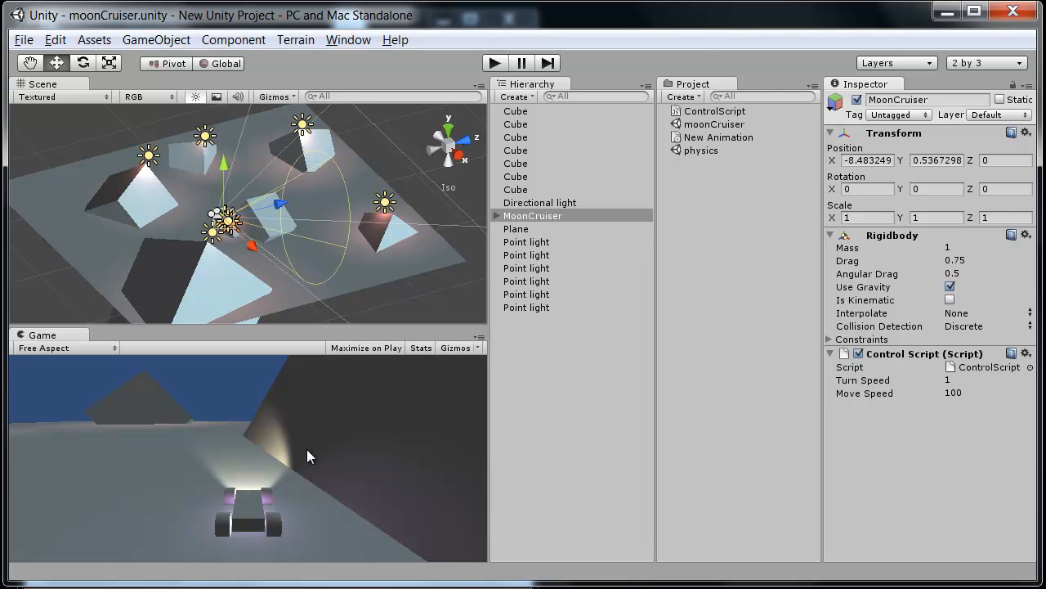
- Save the moonCruiser scene and create a new empty scene
{"action": "left_click", "coordinate": [24, 39]}
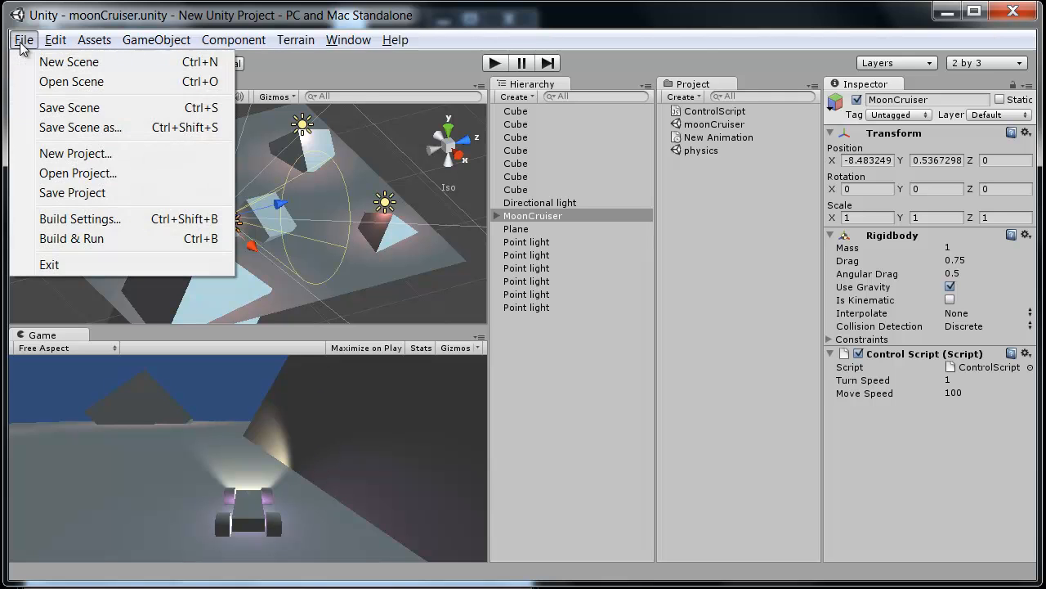
{"action": "left_click", "coordinate": [59, 107]}
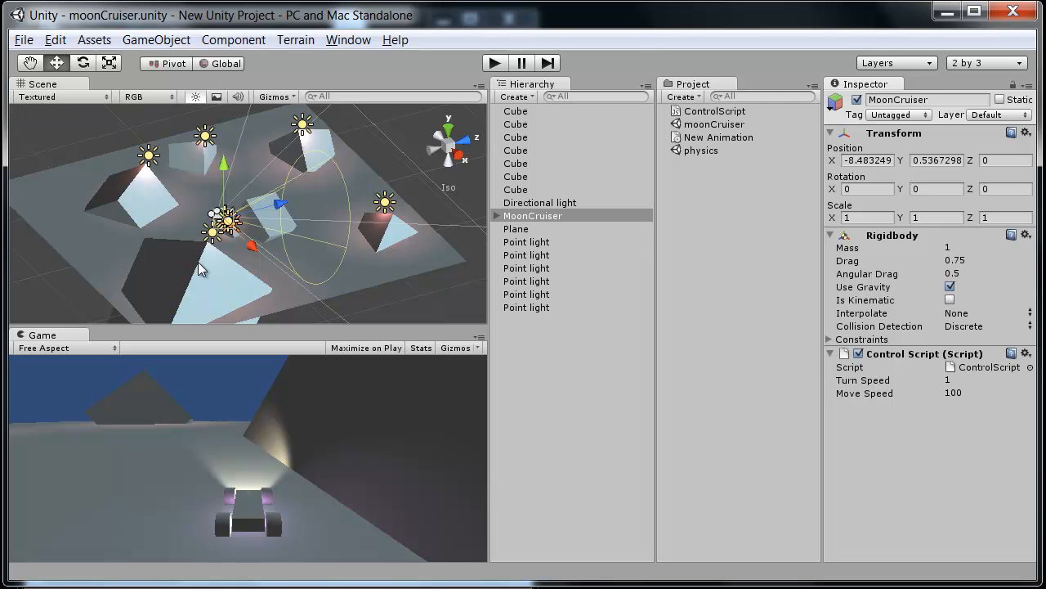
{"action": "left_click", "coordinate": [23, 39]}
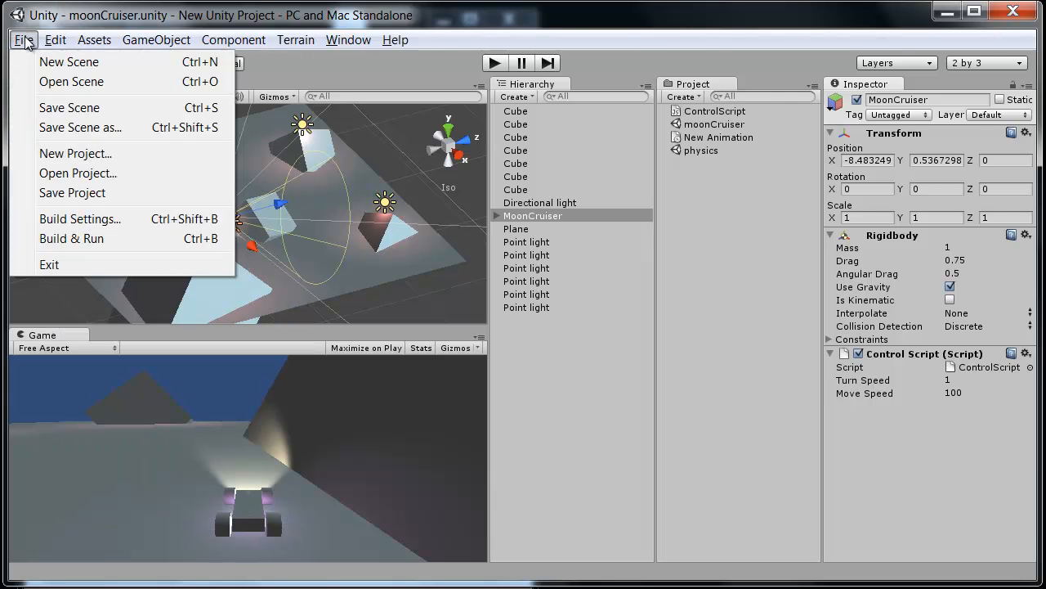
{"action": "left_click", "coordinate": [57, 62]}
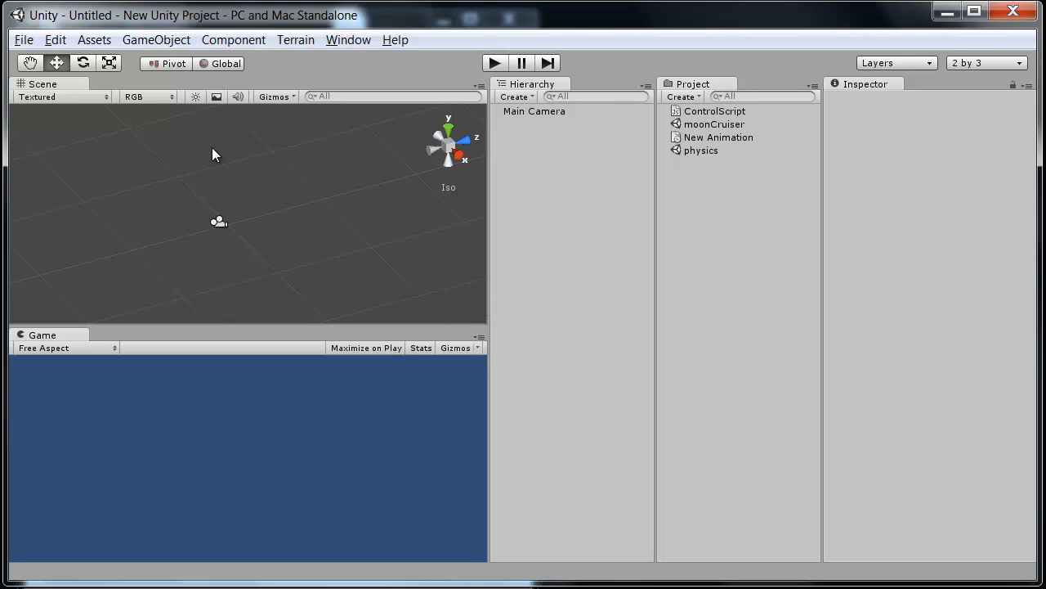
- Add a plane object to the new scene
{"action": "left_click", "coordinate": [575, 196]}
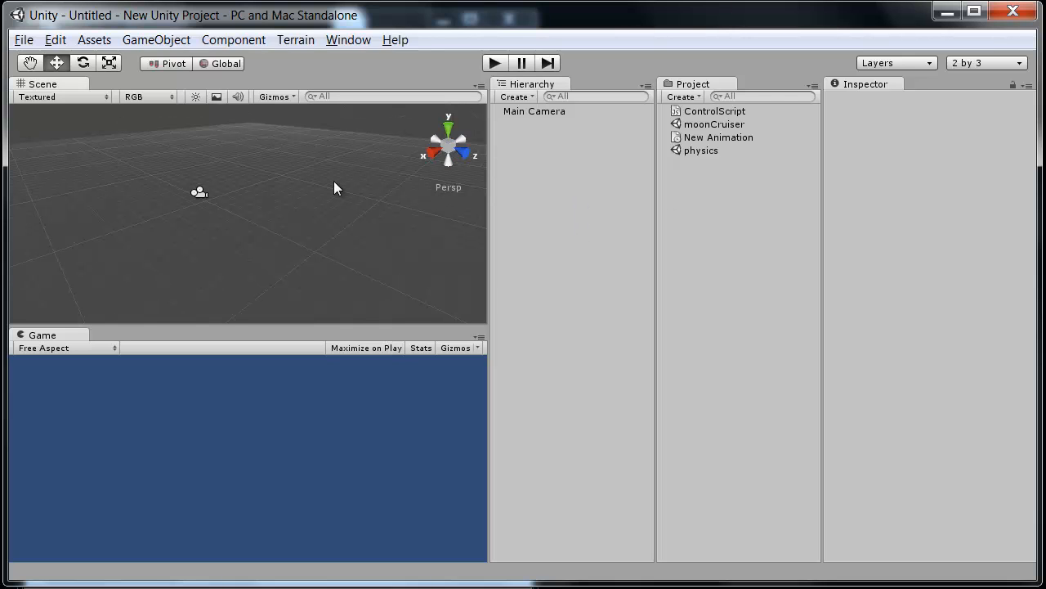
{"action": "left_click_drag", "start_coordinate": [229, 202], "coordinate": [190, 127], "text": "alt"}
{"action": "left_click_drag", "start_coordinate": [188, 258], "coordinate": [198, 282], "text": "alt"}
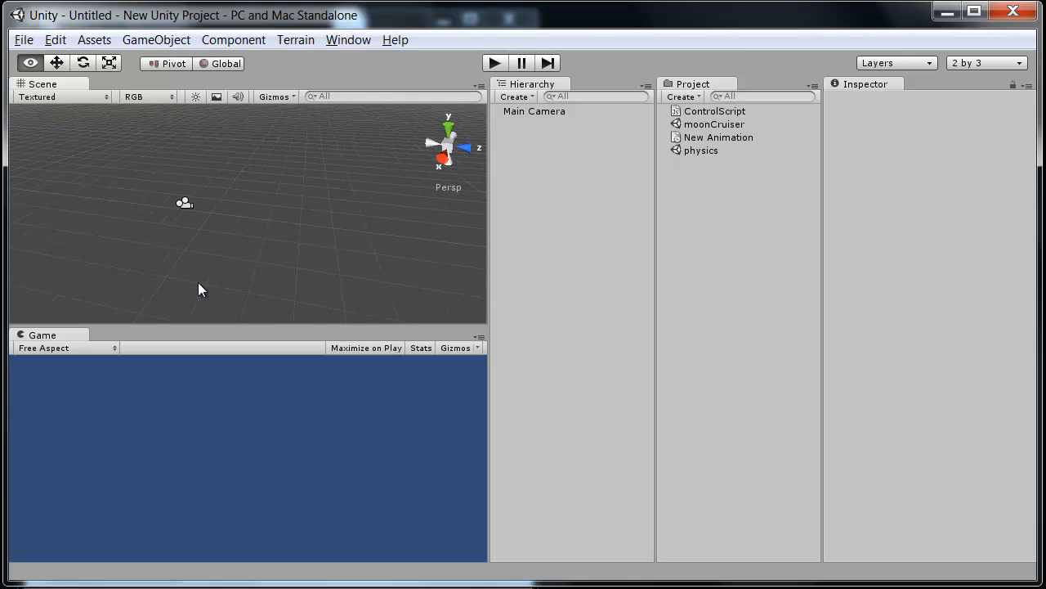
{"action": "scroll", "coordinate": [273, 231], "scroll_direction": "down", "scroll_amount": 4}
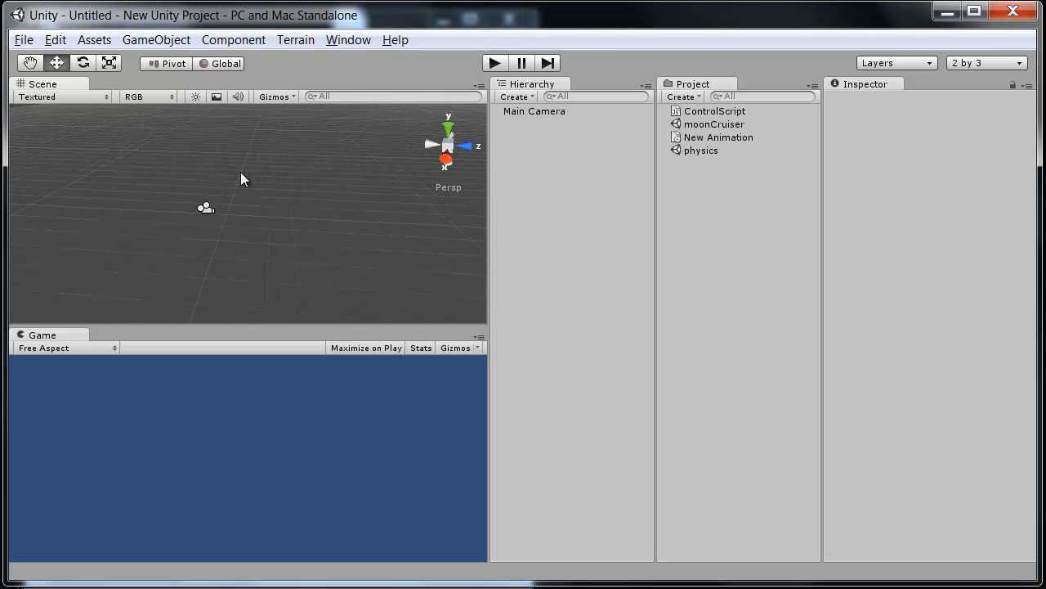
{"action": "left_click", "coordinate": [161, 47]}
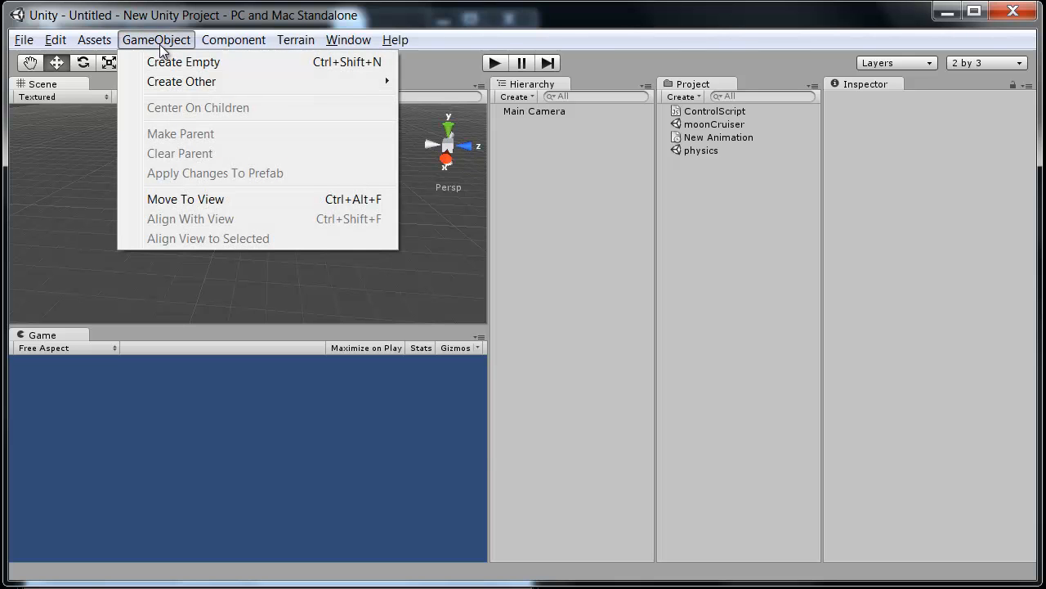
{"action": "mouse_move", "coordinate": [189, 82]}
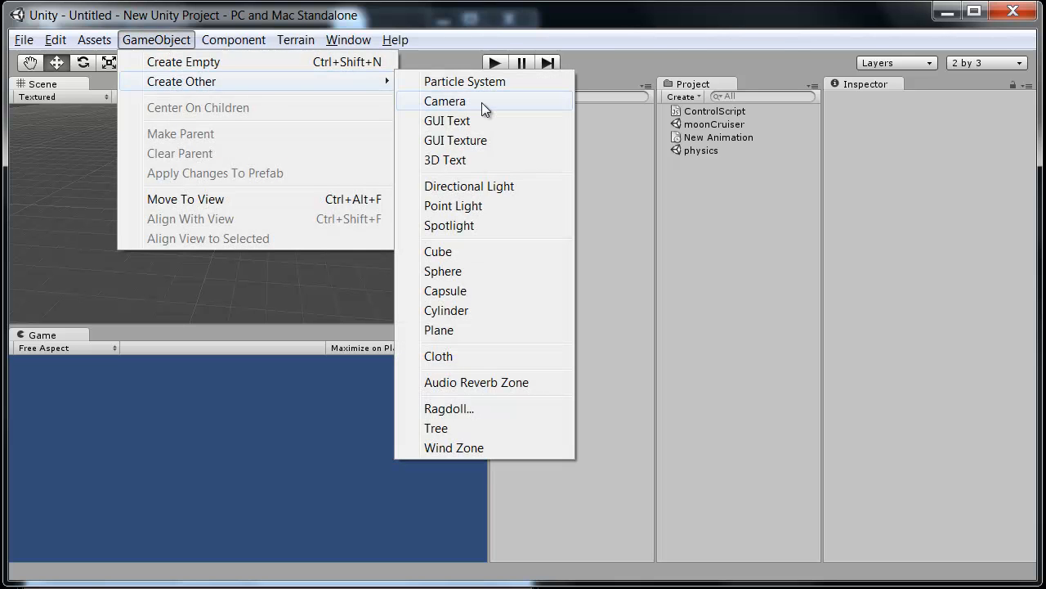
{"action": "left_click", "coordinate": [479, 330]}
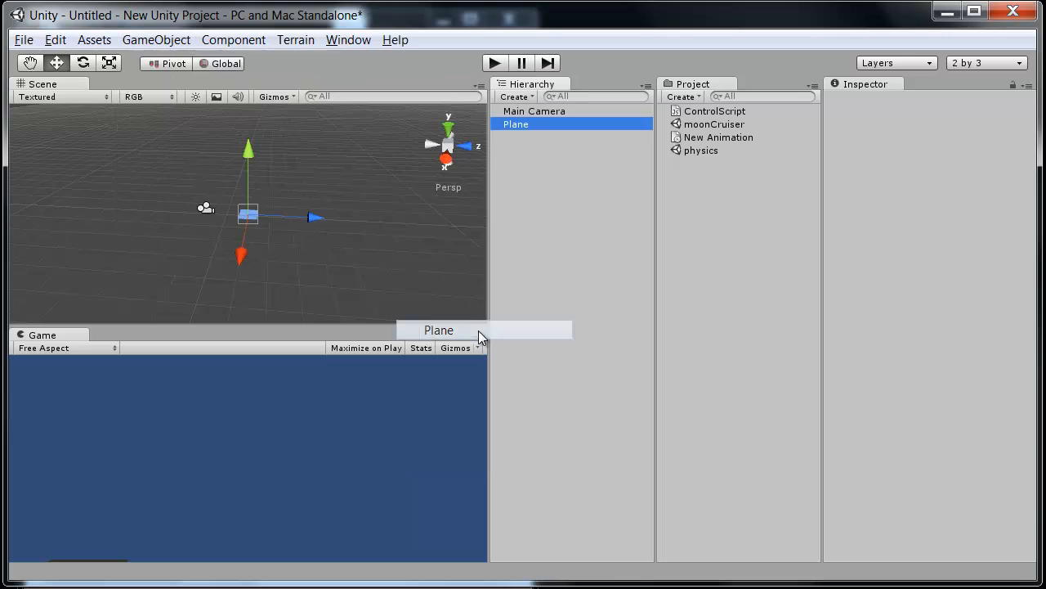
- Set the plane's position to 0 on the X, Y and Z axes
{"action": "left_click_drag", "start_coordinate": [386, 260], "coordinate": [486, 264], "text": "alt"}
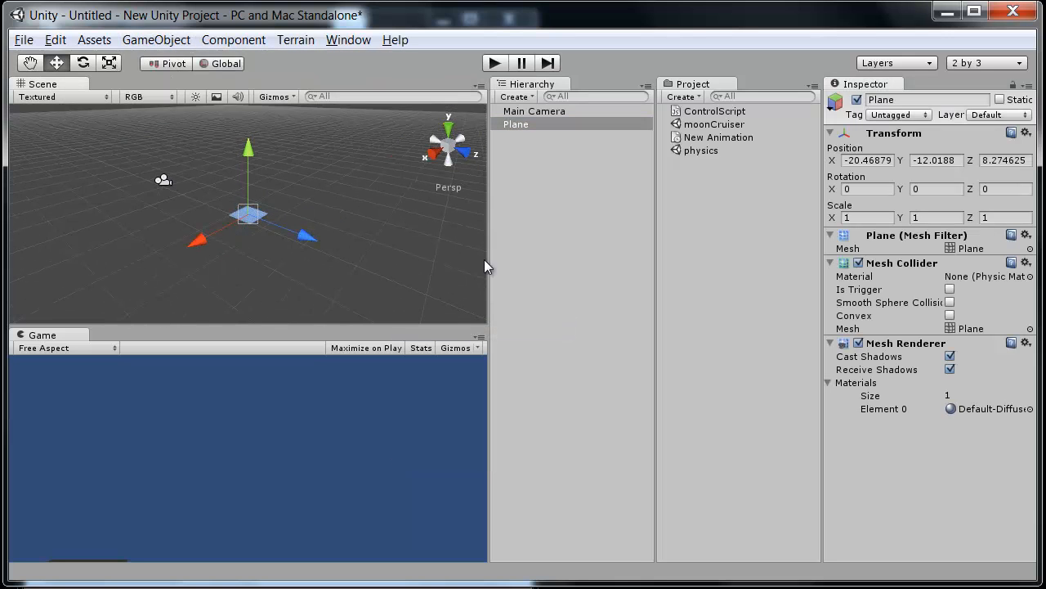
{"action": "left_click", "coordinate": [882, 161]}
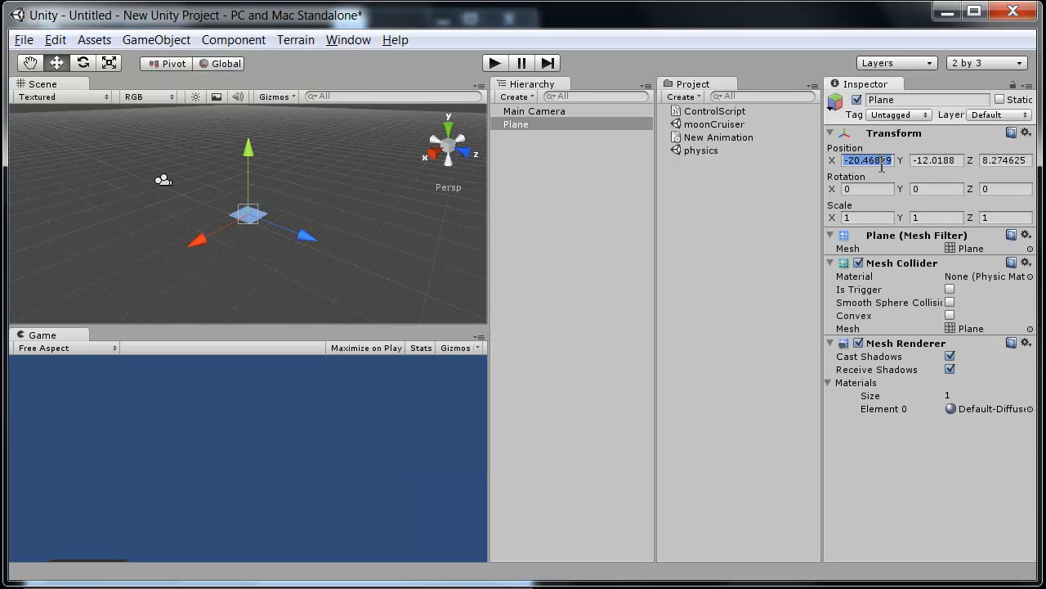
{"action": "type", "text": "0"}
{"action": "key", "text": "Tab"}
{"action": "type", "text": "0"}
{"action": "key", "text": "Tab"}
{"action": "type", "text": "0"}
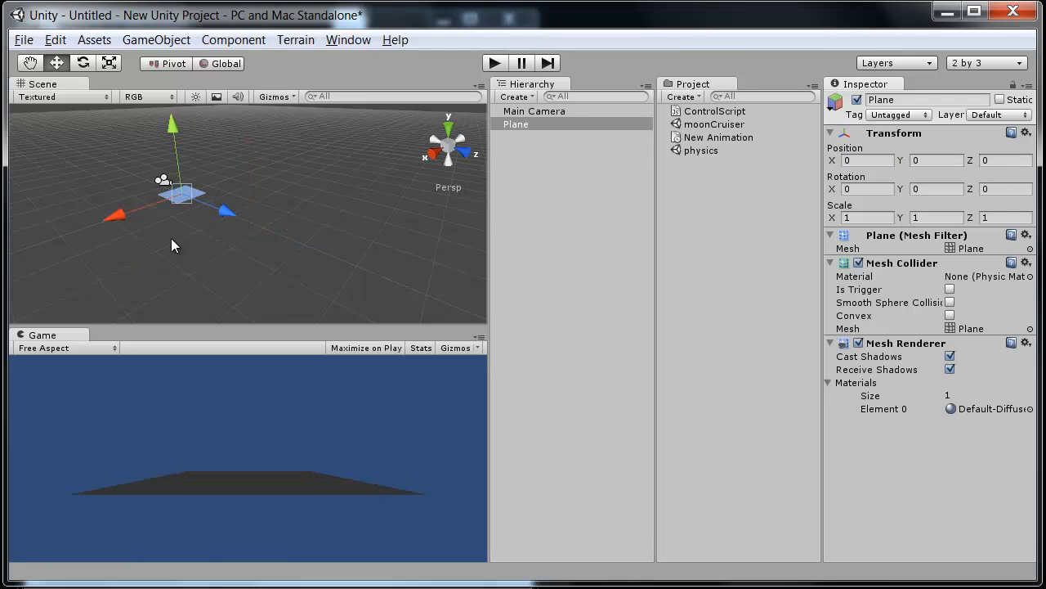
- Enlarge the plane uniformly on all axes with the Scale tool to about 34
{"action": "left_click_drag", "start_coordinate": [171, 238], "coordinate": [402, 264], "text": "alt"}
{"action": "scroll", "coordinate": [249, 230], "scroll_direction": "up", "scroll_amount": 3}
{"action": "left_click_drag", "start_coordinate": [114, 234], "coordinate": [315, 245], "text": "alt"}
{"action": "scroll", "coordinate": [314, 242], "scroll_direction": "down", "scroll_amount": 2}
{"action": "middle_click_drag", "start_coordinate": [309, 242], "coordinate": [267, 242]}
{"action": "key", "text": "r"}
{"action": "left_click_drag", "start_coordinate": [263, 237], "coordinate": [290, 263], "text": "alt"}
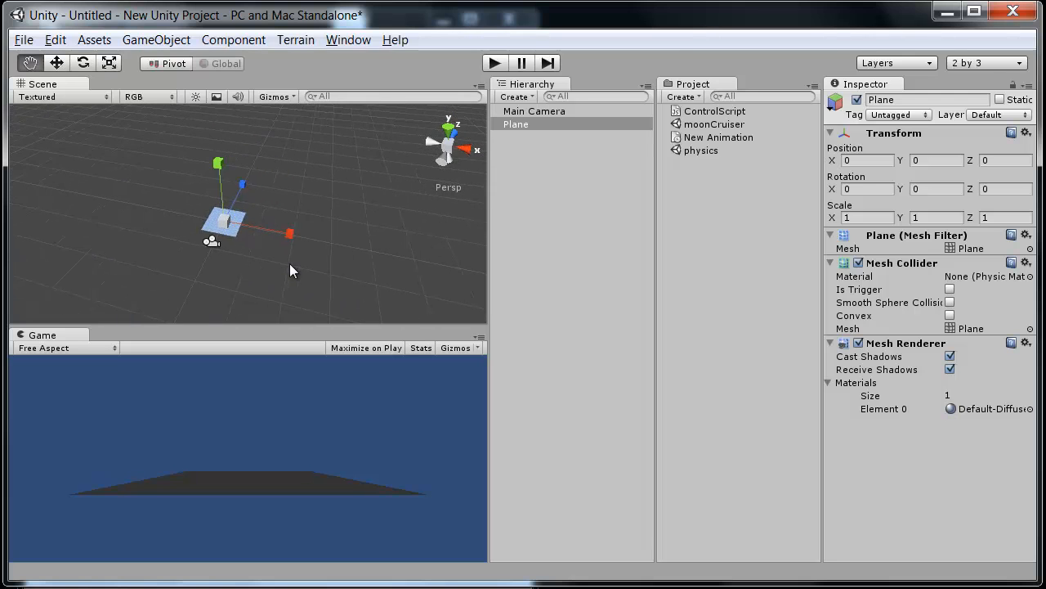
{"action": "left_click_drag", "start_coordinate": [224, 221], "coordinate": [166, 440]}
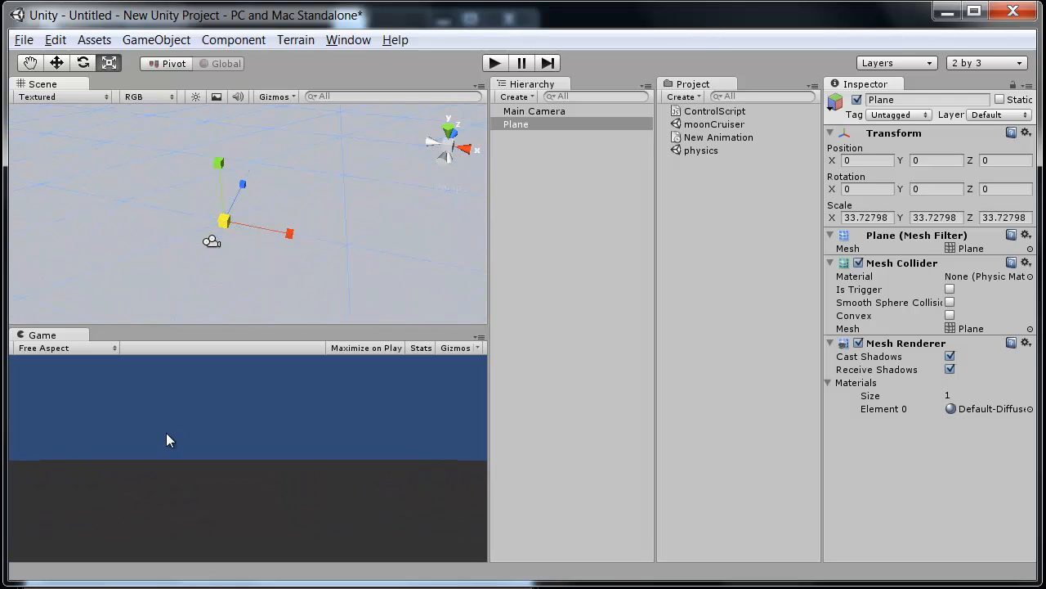
- Set the plane's scale to exactly 50 on the X, Y and Z axes
{"action": "double_click", "coordinate": [870, 222]}
{"action": "left_click", "coordinate": [885, 217]}
{"action": "left_click_drag", "start_coordinate": [887, 219], "coordinate": [837, 211]}
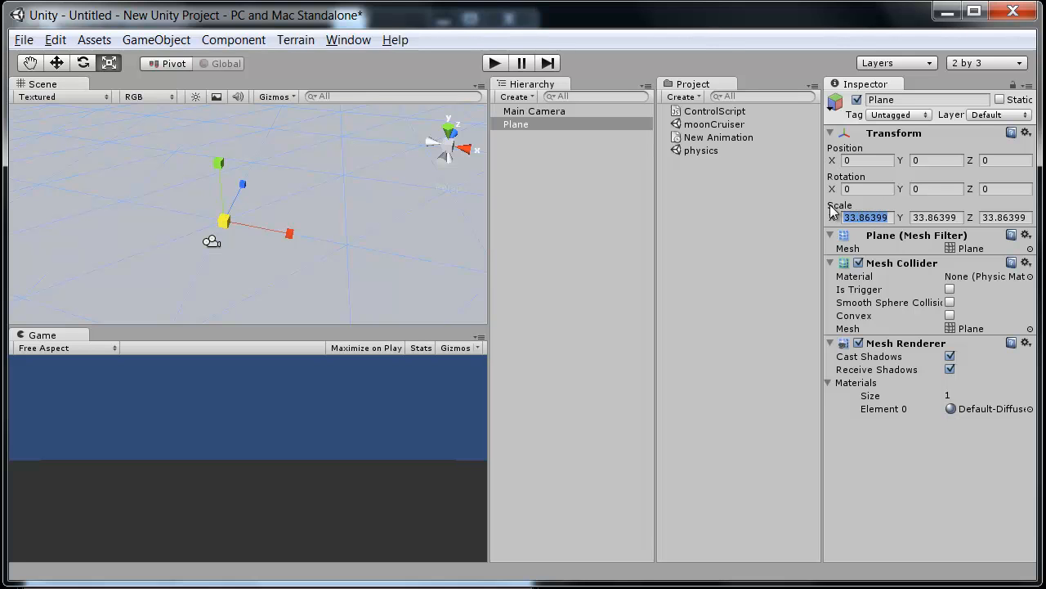
{"action": "type", "text": "50"}
{"action": "key", "text": "Tab"}
{"action": "type", "text": "50"}
{"action": "key", "text": "Tab"}
{"action": "type", "text": "50"}
{"action": "scroll", "coordinate": [306, 250], "scroll_direction": "down", "scroll_amount": 5}
{"action": "left_click_drag", "start_coordinate": [345, 235], "coordinate": [205, 138], "text": "alt"}
{"action": "scroll", "coordinate": [229, 181], "scroll_direction": "up", "scroll_amount": 2}
{"action": "scroll", "coordinate": [232, 192], "scroll_direction": "down", "scroll_amount": 2}
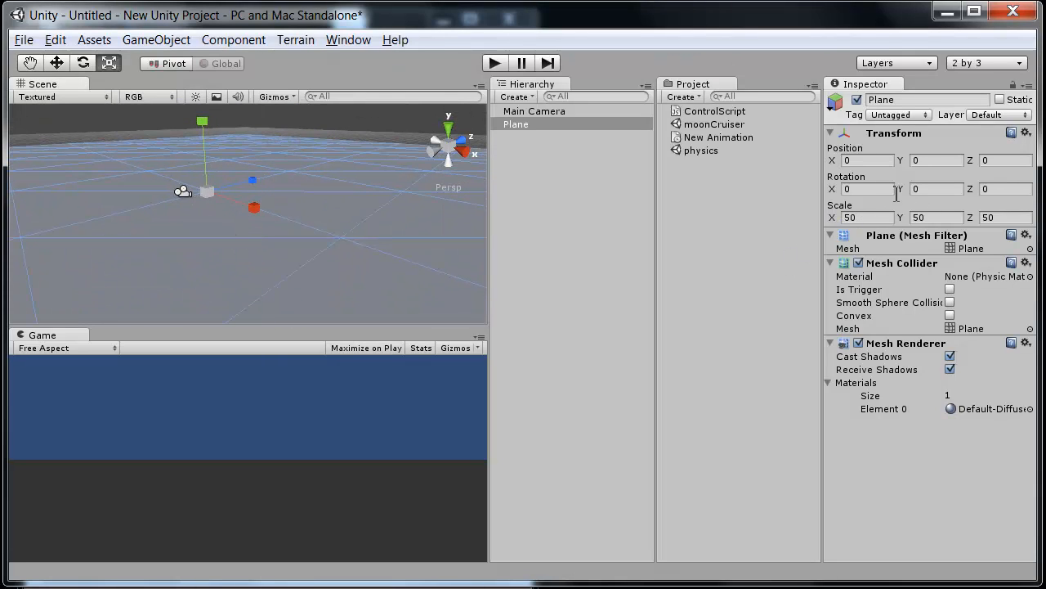
- Add a cube object to the scene above the ground plane
{"action": "left_click_drag", "start_coordinate": [327, 227], "coordinate": [260, 235], "text": "alt"}
{"action": "left_click", "coordinate": [156, 38]}
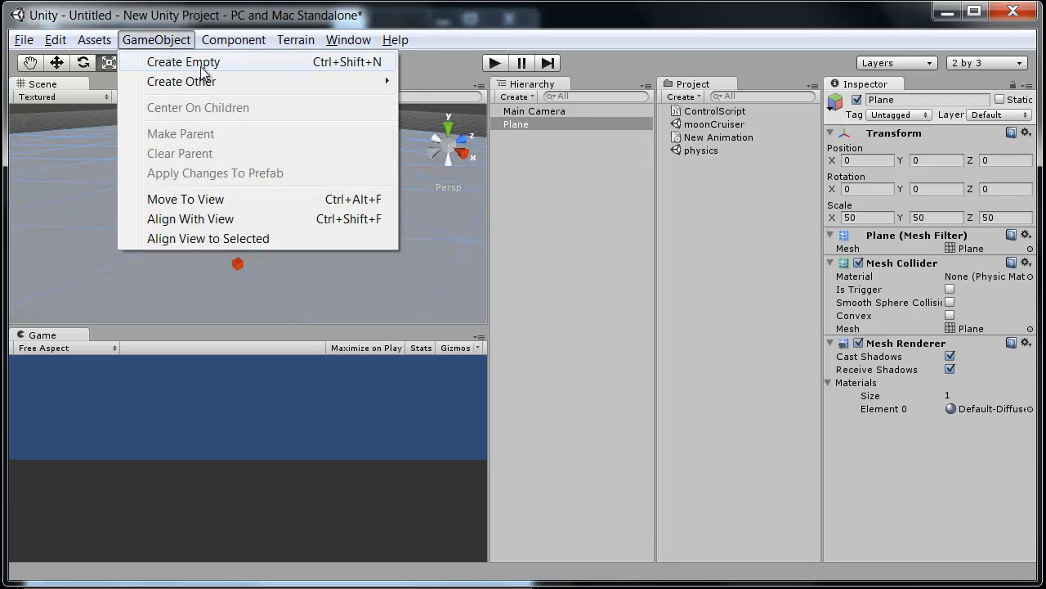
{"action": "mouse_move", "coordinate": [205, 82]}
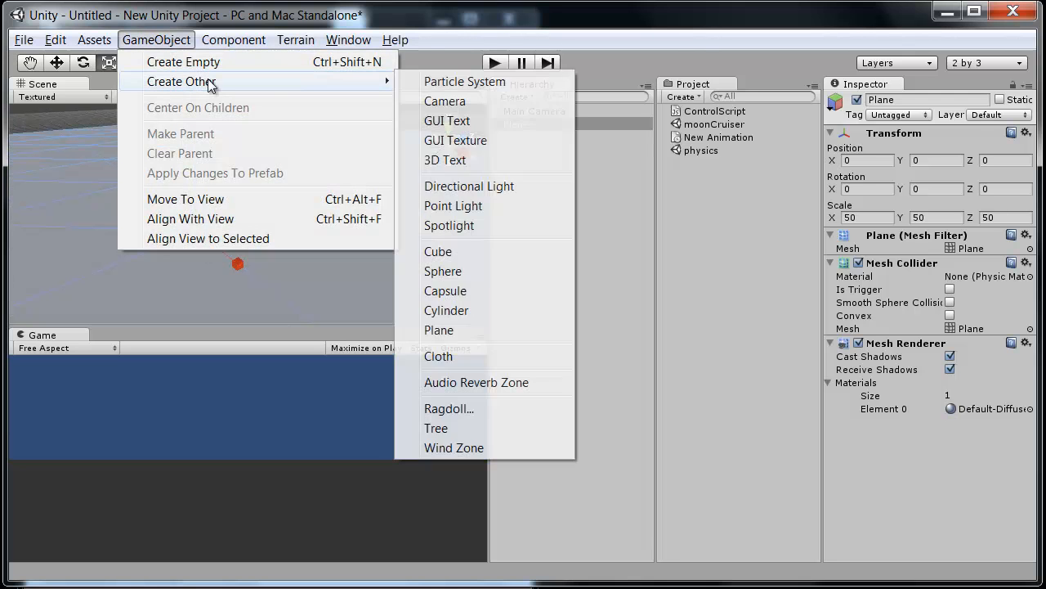
{"action": "left_click", "coordinate": [463, 249]}
{"action": "left_click_drag", "start_coordinate": [333, 239], "coordinate": [250, 216], "text": "alt"}
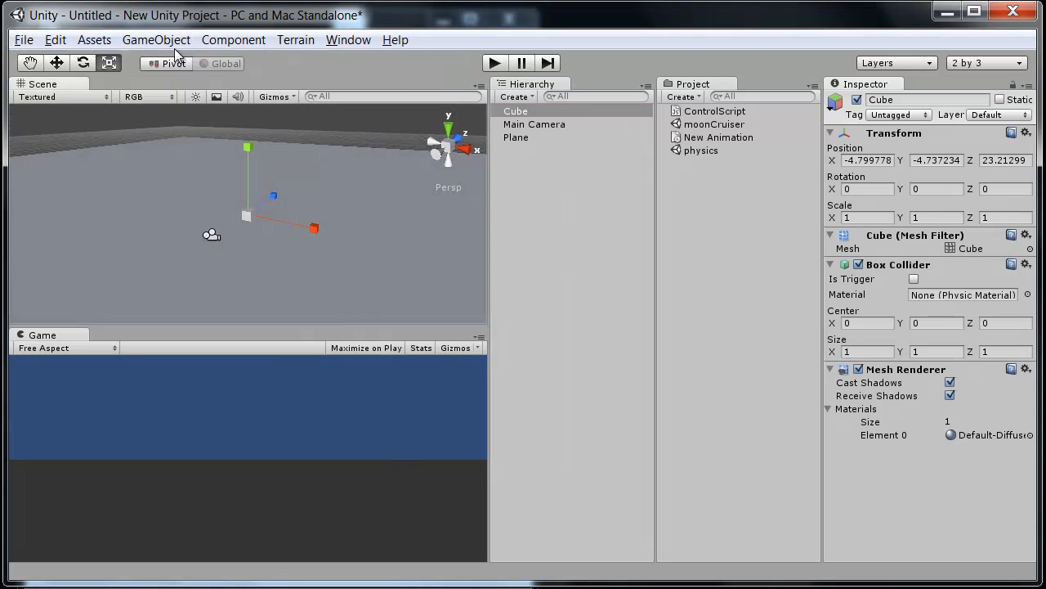
{"action": "left_click", "coordinate": [155, 39]}
{"action": "mouse_move", "coordinate": [211, 84]}
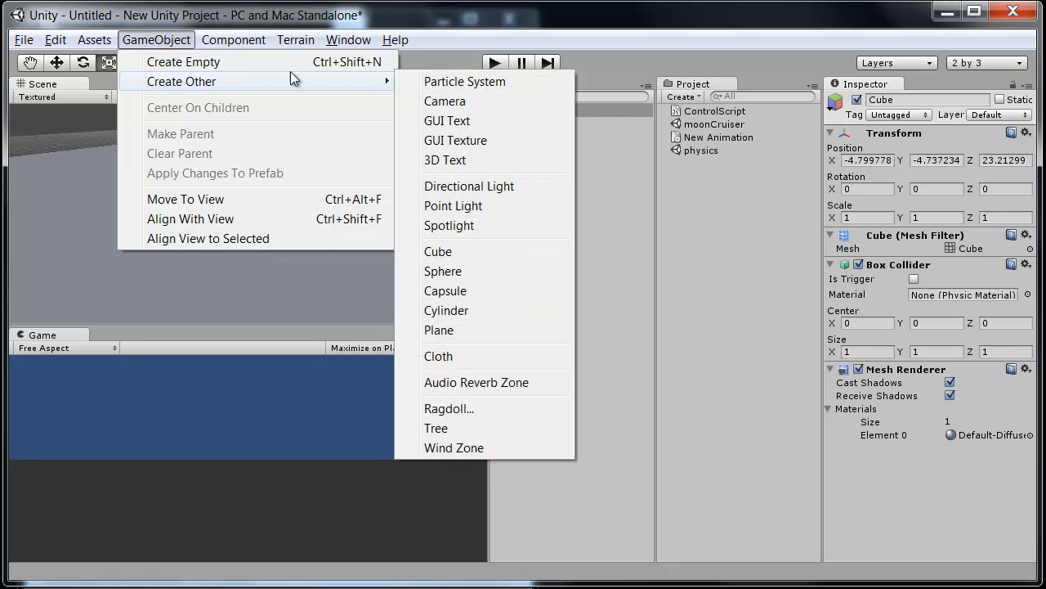
{"action": "left_click", "coordinate": [454, 249]}
- Enlarge the cube uniformly to a scale of about 19.9 and tilt it to a rotation of about 1, 97 and -40
{"action": "left_click_drag", "start_coordinate": [292, 160], "coordinate": [219, 578], "text": "alt"}
{"action": "scroll", "coordinate": [279, 244], "scroll_direction": "up", "scroll_amount": 4}
{"action": "left_click_drag", "start_coordinate": [309, 324], "coordinate": [307, 268], "text": "alt"}
{"action": "key", "text": "e"}
{"action": "key", "text": "w"}
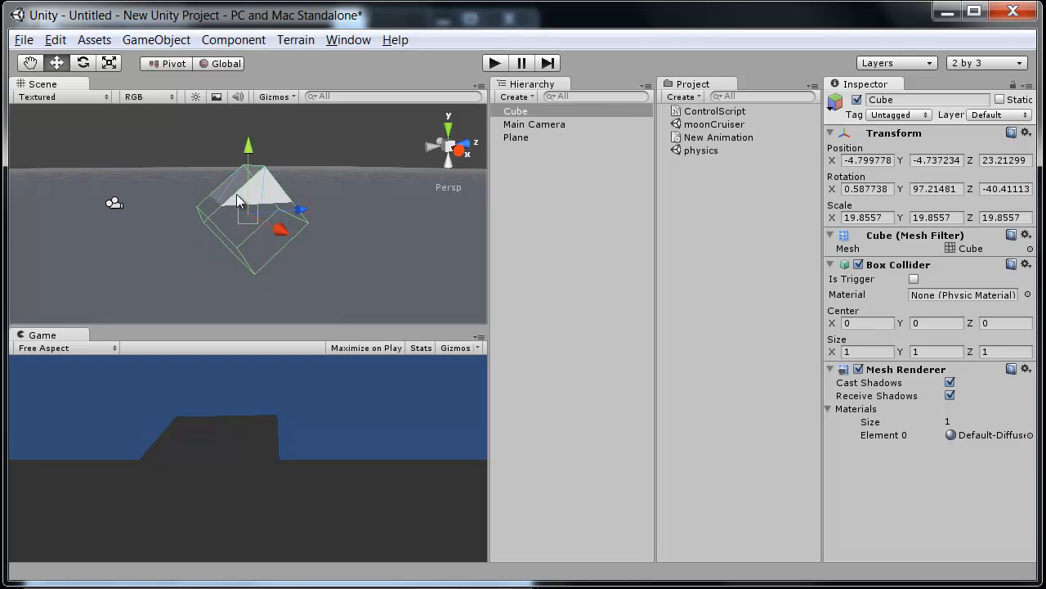
- Raise the cube to about 0.41 on Y and rotate it to about 15, 127 and -52
{"action": "left_click_drag", "start_coordinate": [243, 162], "coordinate": [237, 137]}
{"action": "left_click_drag", "start_coordinate": [238, 184], "coordinate": [294, 217], "text": "alt"}
{"action": "key", "text": "e"}
{"action": "left_click_drag", "start_coordinate": [229, 229], "coordinate": [221, 204]}
- Place a duplicate of the tilted cube at about -115 on Z and enlarge it uniformly to about 107
{"action": "left_click_drag", "start_coordinate": [378, 228], "coordinate": [165, 229], "text": "alt"}
{"action": "left_click_drag", "start_coordinate": [207, 230], "coordinate": [234, 282], "text": "alt"}
{"action": "key", "text": "ctrl+d"}
{"action": "key", "text": "w"}
{"action": "left_click_drag", "start_coordinate": [315, 212], "coordinate": [241, 587]}
{"action": "key", "text": "r"}
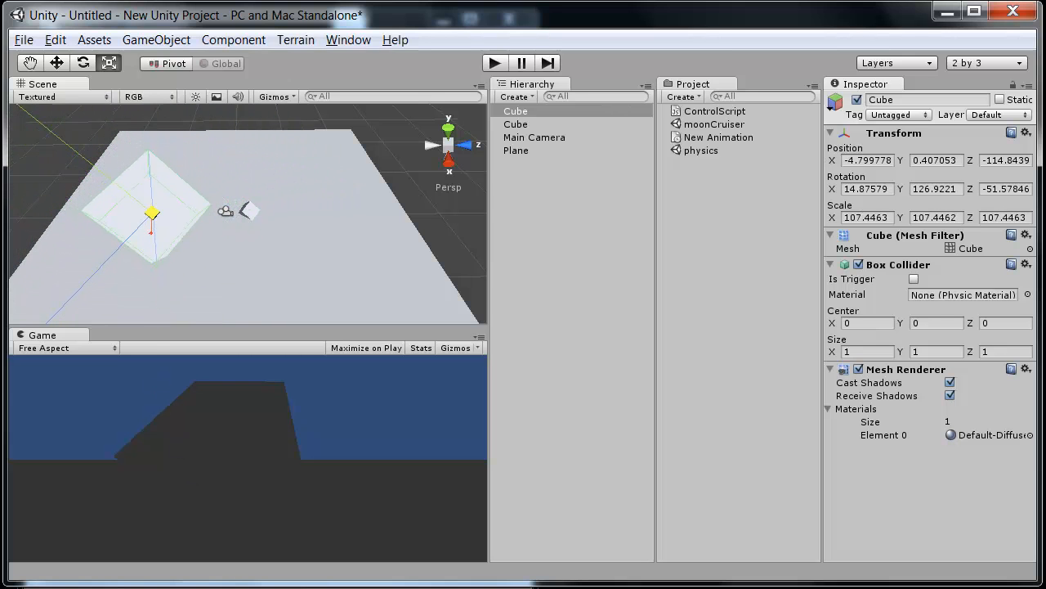
- Place a duplicate of the large cube at about -109 on X and -139 on Z, scaled uniformly to about 67
{"action": "left_click_drag", "start_coordinate": [287, 181], "coordinate": [226, 182], "text": "alt"}
{"action": "key", "text": "w"}
{"action": "key", "text": "r"}
{"action": "left_click_drag", "start_coordinate": [210, 186], "coordinate": [325, 144], "text": "alt"}
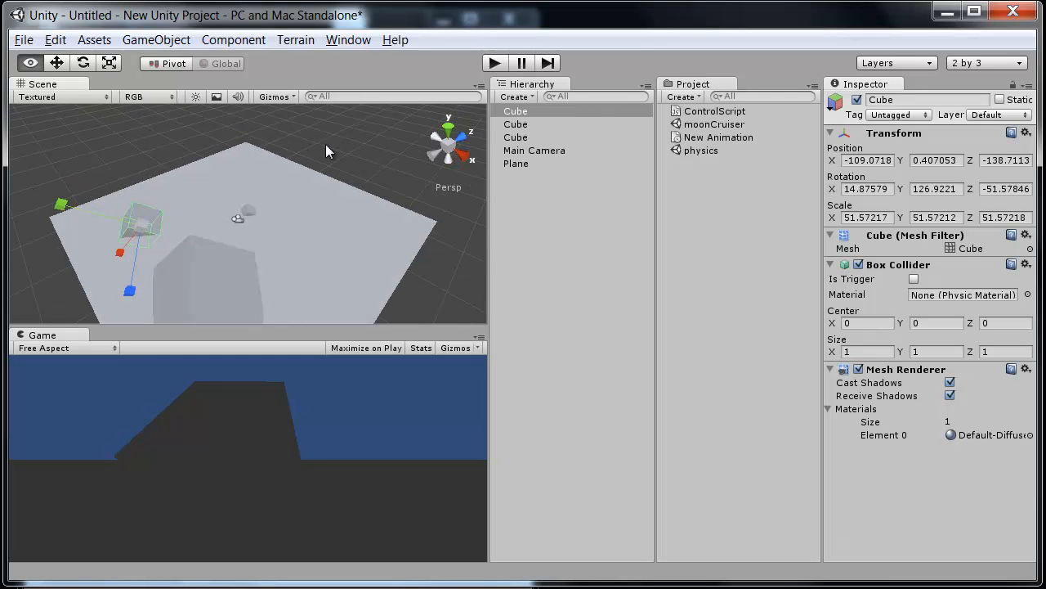
{"action": "left_click_drag", "start_coordinate": [147, 217], "coordinate": [133, 272]}
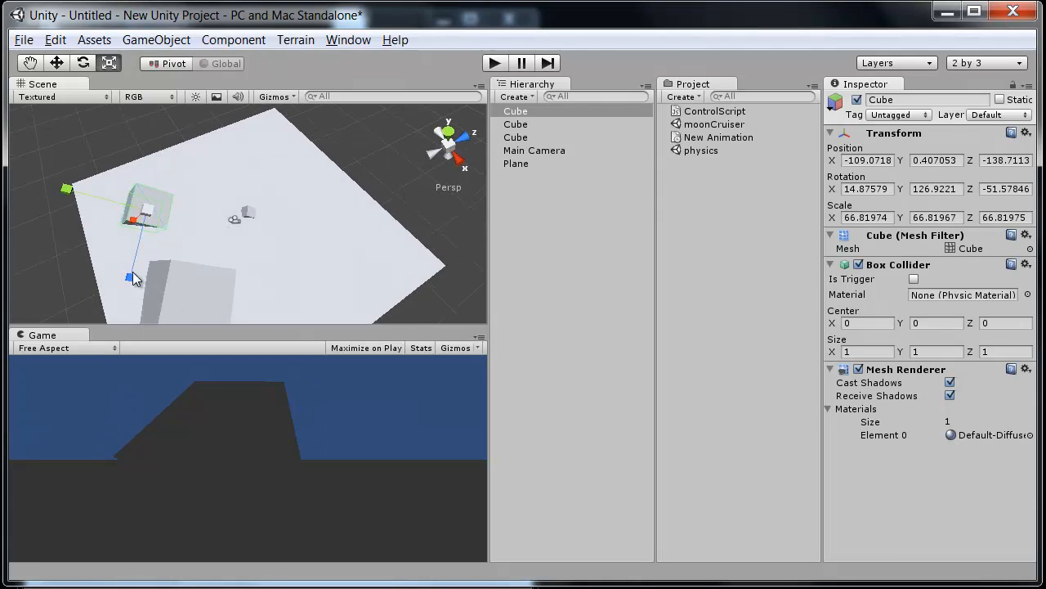
{"action": "left_click_drag", "start_coordinate": [187, 248], "coordinate": [197, 243], "text": "alt"}
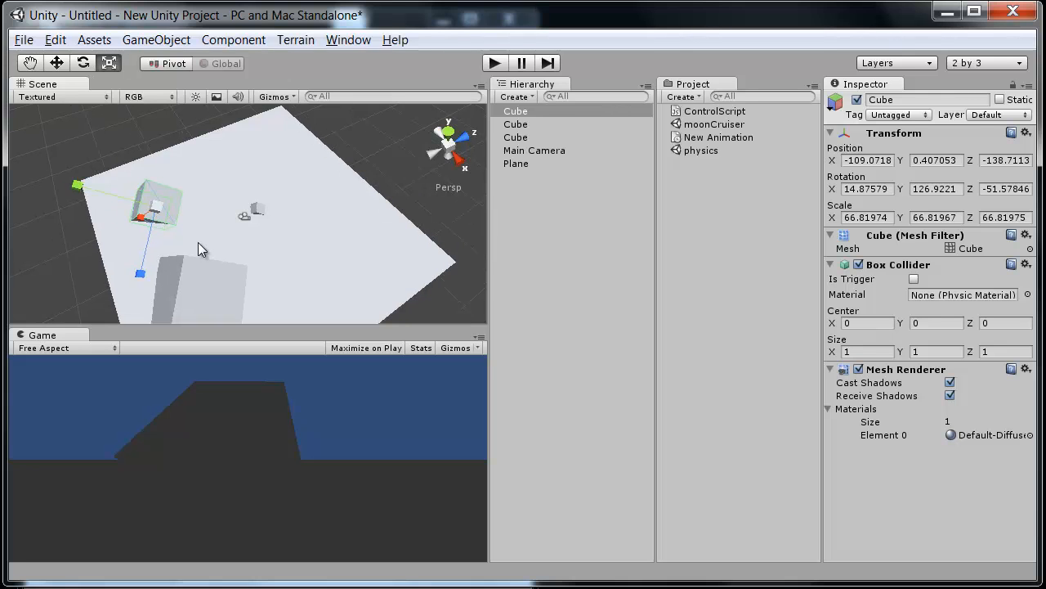
- Duplicate the cube near the plane's corner and move the copy along Z to about 48
{"action": "key", "text": "ctrl+d"}
{"action": "key", "text": "w"}
{"action": "left_click_drag", "start_coordinate": [218, 185], "coordinate": [315, 152]}
{"action": "left_click_drag", "start_coordinate": [315, 152], "coordinate": [319, 169], "text": "alt"}
- Turn the copied cube to about 167 around Y and move it to about 106 on Z
{"action": "key", "text": "e"}
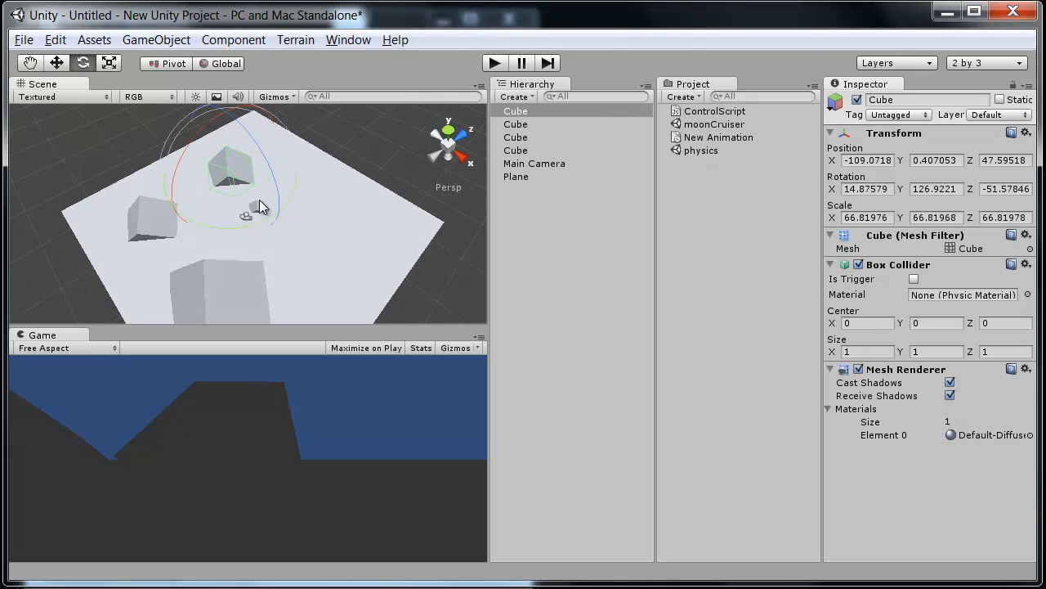
{"action": "left_click_drag", "start_coordinate": [254, 220], "coordinate": [173, 246]}
{"action": "key", "text": "w"}
{"action": "left_click_drag", "start_coordinate": [308, 209], "coordinate": [217, 233], "text": "alt"}
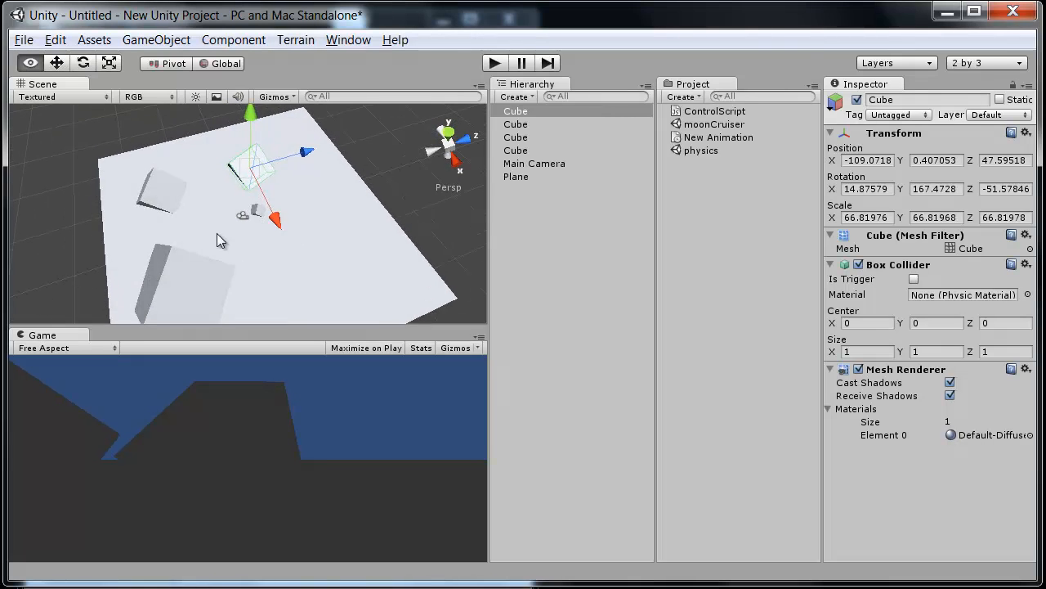
{"action": "mouse_move", "coordinate": [301, 157]}
{"action": "left_mouse_down"}
{"action": "mouse_move", "coordinate": [327, 147]}
{"action": "mouse_move", "coordinate": [319, 149]}
{"action": "left_mouse_up"}
{"action": "left_click_drag", "start_coordinate": [281, 240], "coordinate": [323, 225], "text": "alt"}
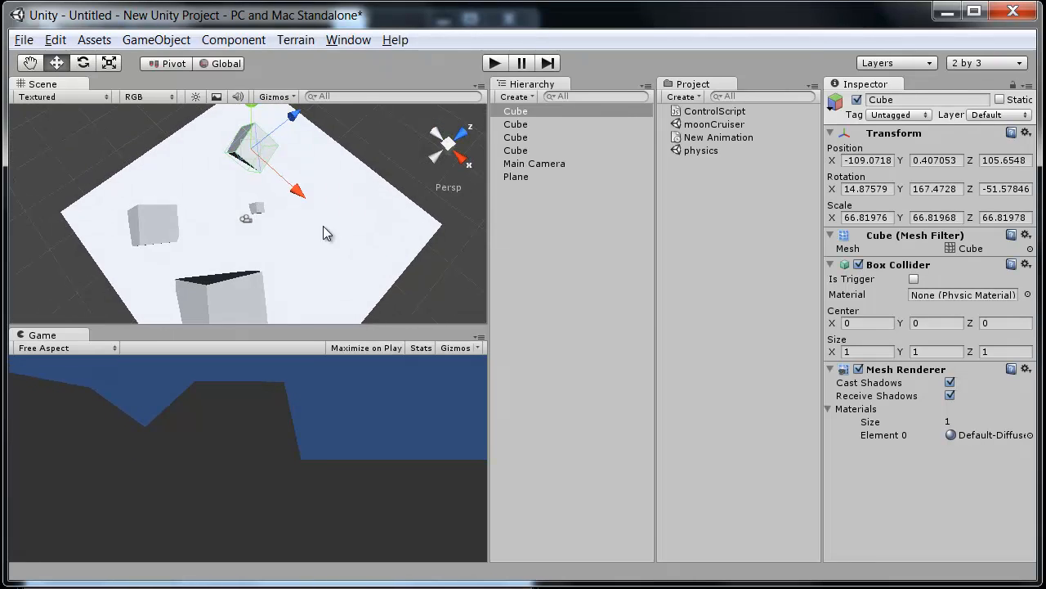
- Duplicate the turned cube and move the copy to about 98 on X and 68 on Z
{"action": "key", "text": "ctrl+d"}
{"action": "left_click_drag", "start_coordinate": [297, 192], "coordinate": [357, 270]}
{"action": "left_click_drag", "start_coordinate": [366, 189], "coordinate": [363, 195]}
- Scale the newest cube uniformly to about 53 and rotate it to about -38, 150 and -24
{"action": "key", "text": "r"}
{"action": "left_click_drag", "start_coordinate": [332, 237], "coordinate": [327, 194]}
{"action": "key", "text": "e"}
{"action": "left_click_drag", "start_coordinate": [213, 240], "coordinate": [570, 60], "text": "alt"}
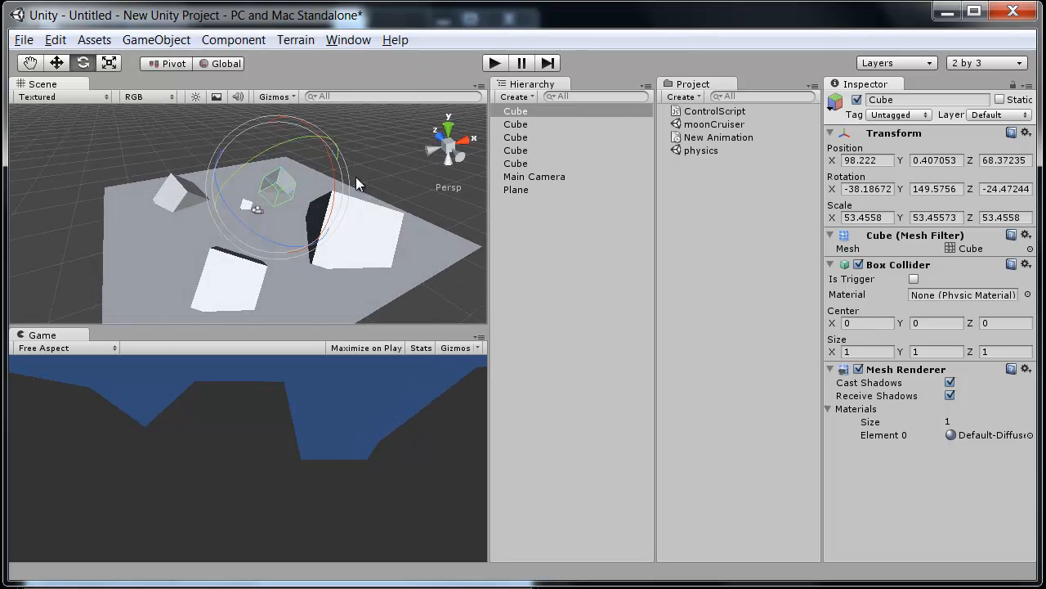
- Add another cube in the open area between the obstacle cubes as the vehicle's body
{"action": "scroll", "coordinate": [250, 196], "scroll_direction": "up", "scroll_amount": 5}
{"action": "left_click_drag", "start_coordinate": [244, 203], "coordinate": [103, 221], "text": "alt"}
{"action": "left_click", "coordinate": [77, 130]}
{"action": "left_click_drag", "start_coordinate": [308, 183], "coordinate": [285, 227], "text": "alt"}
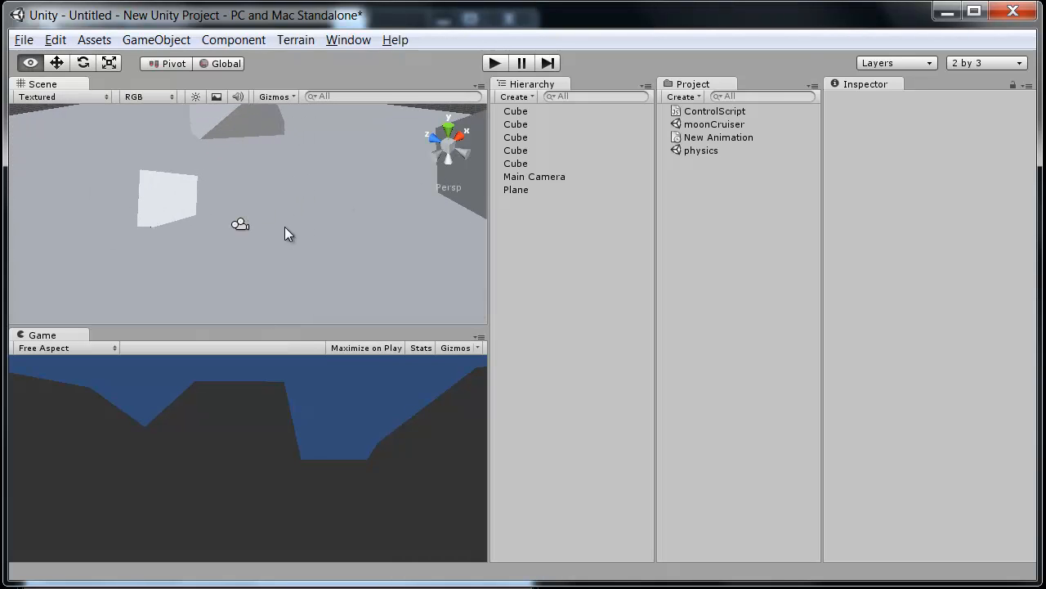
{"action": "left_click_drag", "start_coordinate": [215, 224], "coordinate": [217, 97], "text": "alt"}
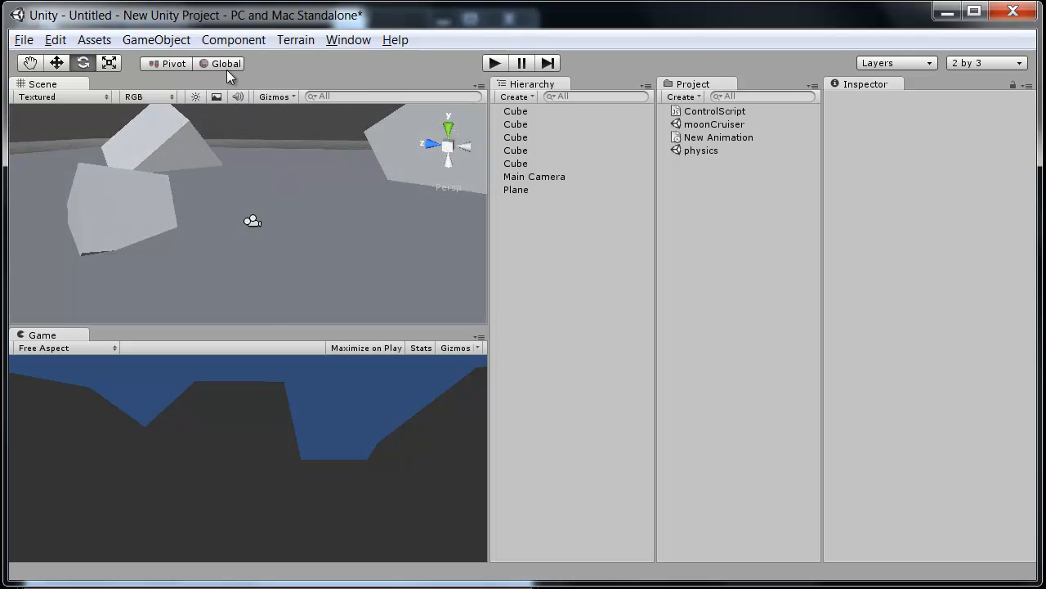
{"action": "left_click", "coordinate": [168, 41]}
{"action": "mouse_move", "coordinate": [188, 81]}
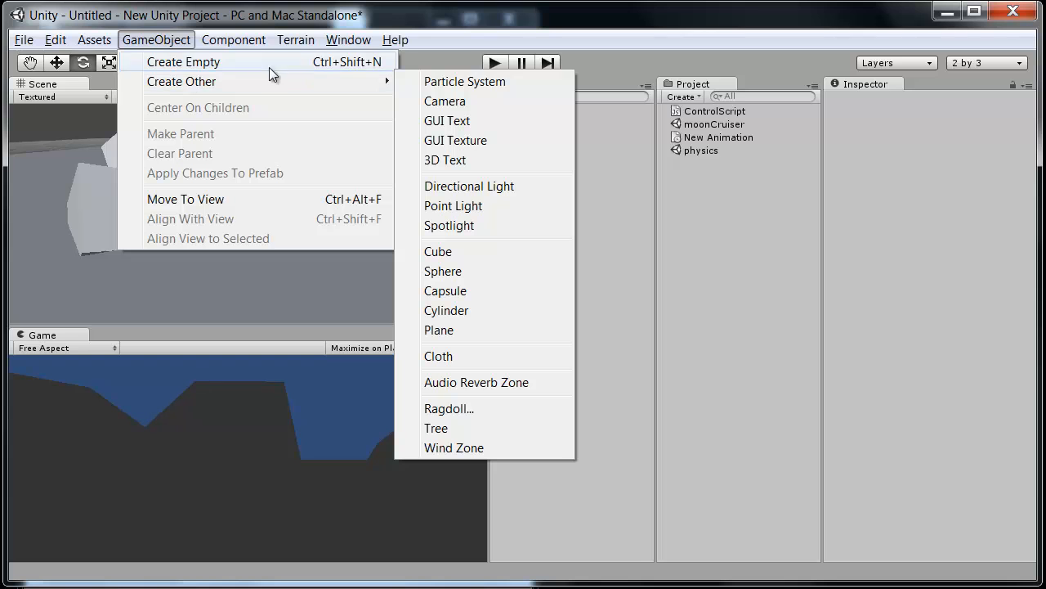
{"action": "left_click", "coordinate": [468, 251]}
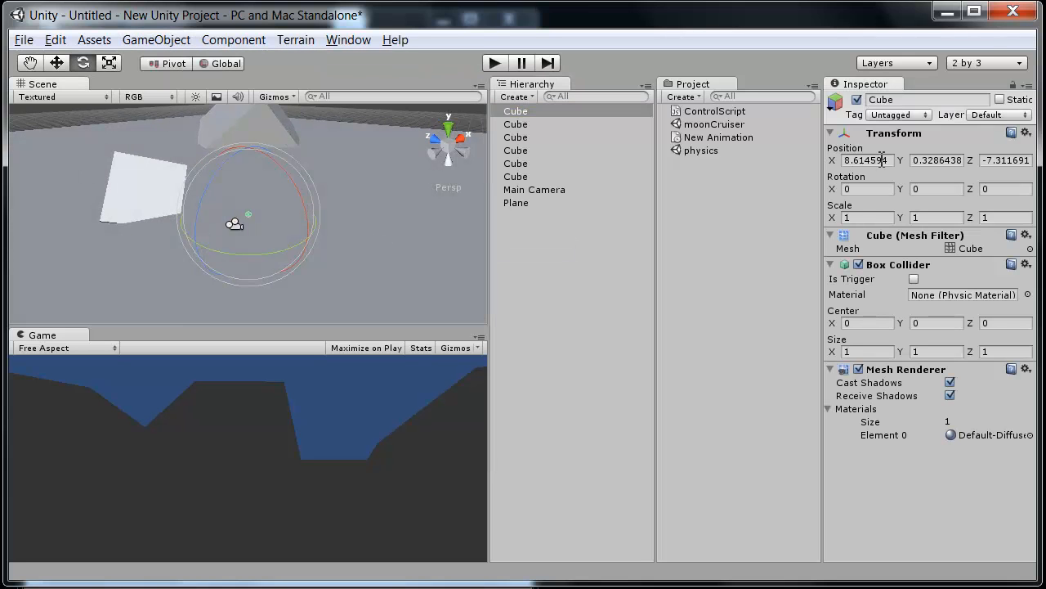
- Set the new cube's position to 0 on the X, Y and Z axes
{"action": "left_click", "coordinate": [875, 161]}
{"action": "type", "text": "0"}
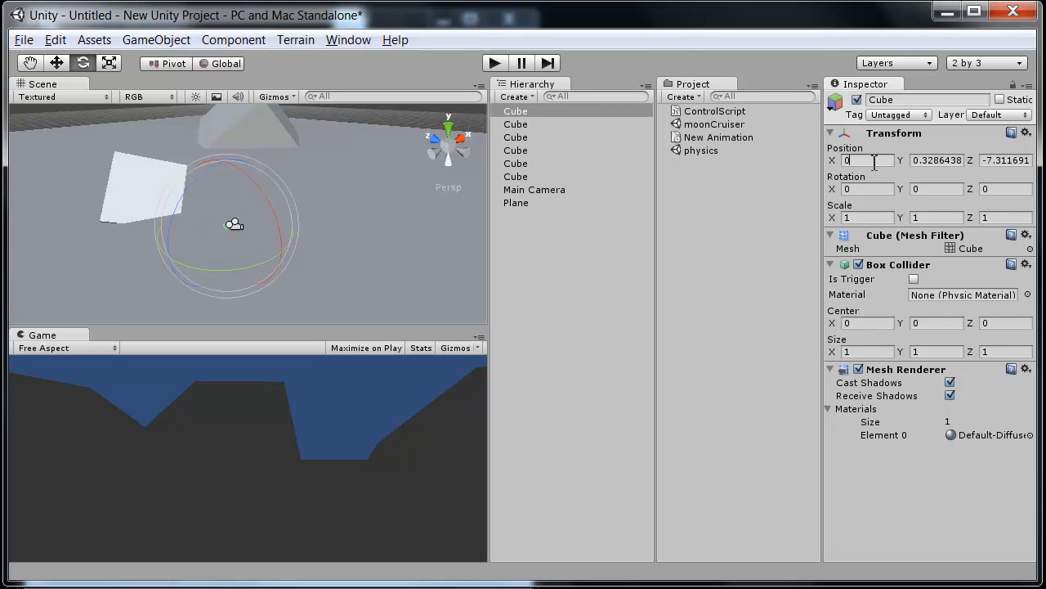
{"action": "type", "text": "0"}
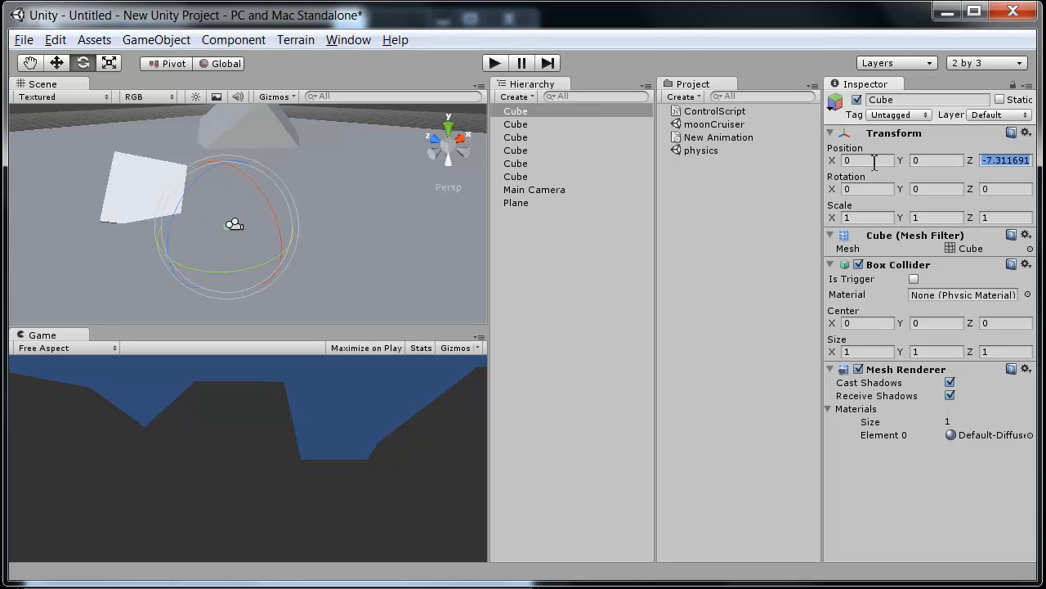
{"action": "type", "text": "0"}
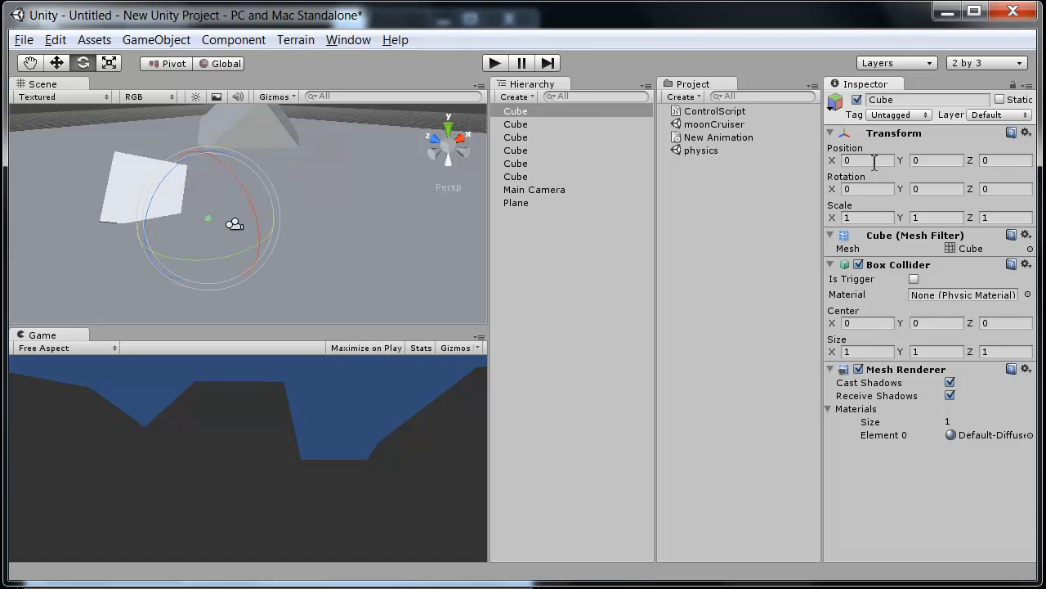
- Scale the cube at the origin into a long, flat vehicle body of about 3.2 by 0.86 by 1.7
{"action": "left_click_drag", "start_coordinate": [349, 199], "coordinate": [317, 209], "text": "alt"}
{"action": "scroll", "coordinate": [296, 220], "scroll_direction": "down", "scroll_amount": 5}
{"action": "left_click_drag", "start_coordinate": [331, 281], "coordinate": [280, 249], "text": "alt"}
{"action": "key", "text": "r"}
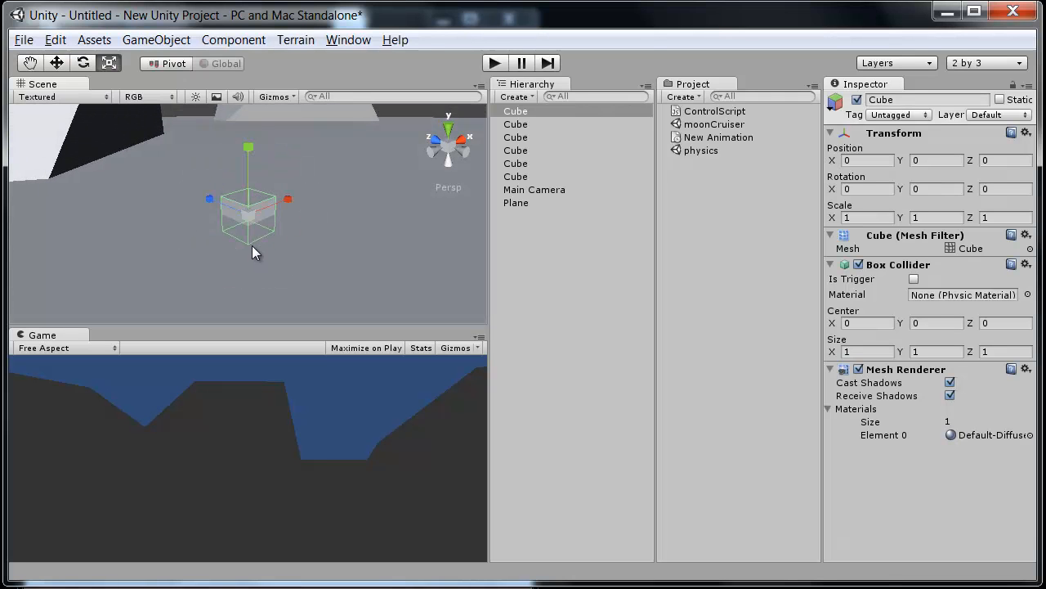
{"action": "left_click_drag", "start_coordinate": [289, 199], "coordinate": [184, 204]}
{"action": "left_click_drag", "start_coordinate": [275, 196], "coordinate": [271, 204]}
- Add a cylinder at the origin and rotate it to -90 on X so it lies on its side
{"action": "left_click_drag", "start_coordinate": [300, 264], "coordinate": [175, 171], "text": "alt"}
{"action": "left_click_drag", "start_coordinate": [171, 226], "coordinate": [346, 175], "text": "alt"}
{"action": "left_click_drag", "start_coordinate": [309, 233], "coordinate": [229, 139], "text": "alt"}
{"action": "left_click", "coordinate": [156, 40]}
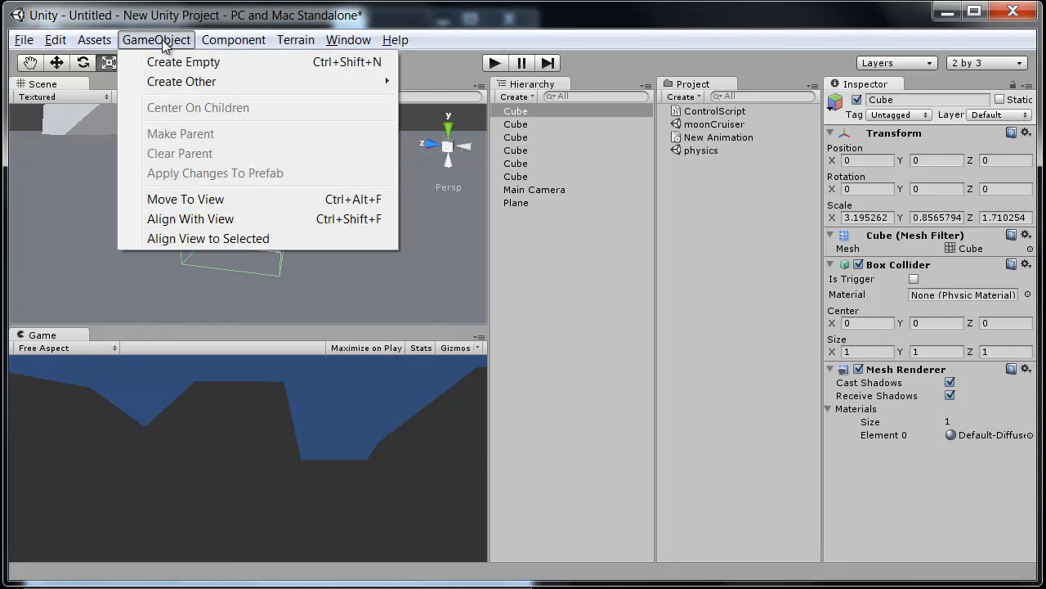
{"action": "mouse_move", "coordinate": [194, 81]}
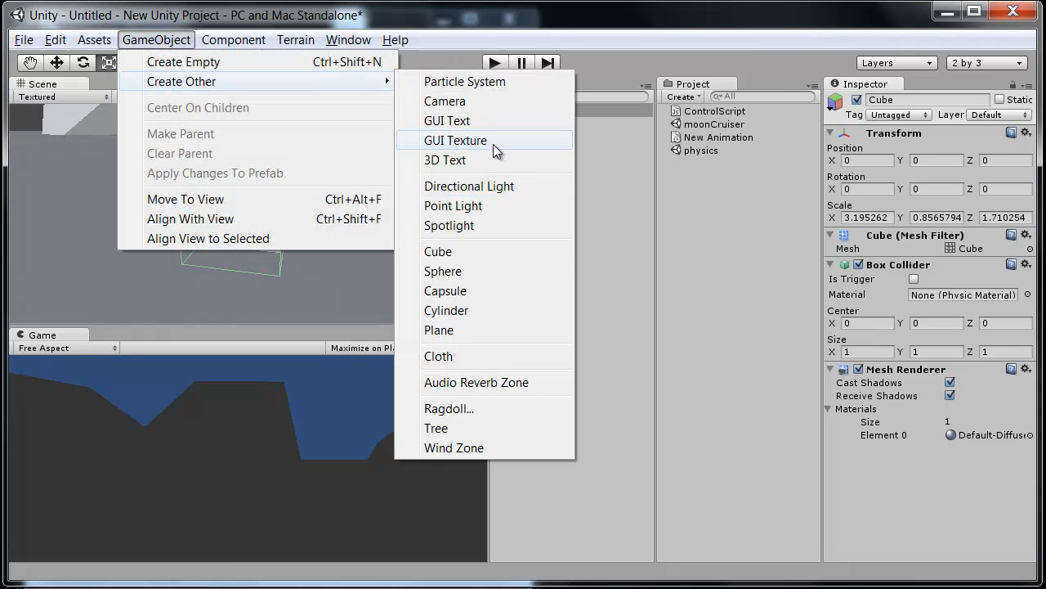
{"action": "left_click", "coordinate": [469, 308]}
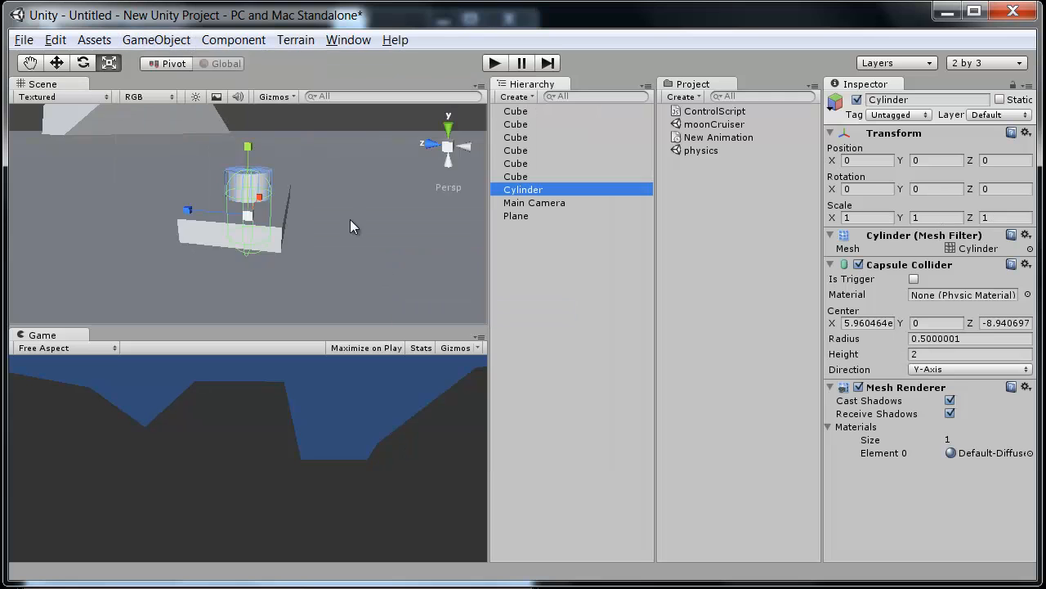
{"action": "left_click_drag", "start_coordinate": [350, 219], "coordinate": [280, 243], "text": "alt"}
{"action": "key", "text": "e"}
{"action": "left_click_drag", "start_coordinate": [298, 176], "coordinate": [398, 381]}
- Move the cylinder to about 0.85 on Z and scale it into a wheel of about 1.66 by 0.19 by 1.66
{"action": "left_click_drag", "start_coordinate": [386, 261], "coordinate": [163, 196], "text": "alt"}
{"action": "key", "text": "w"}
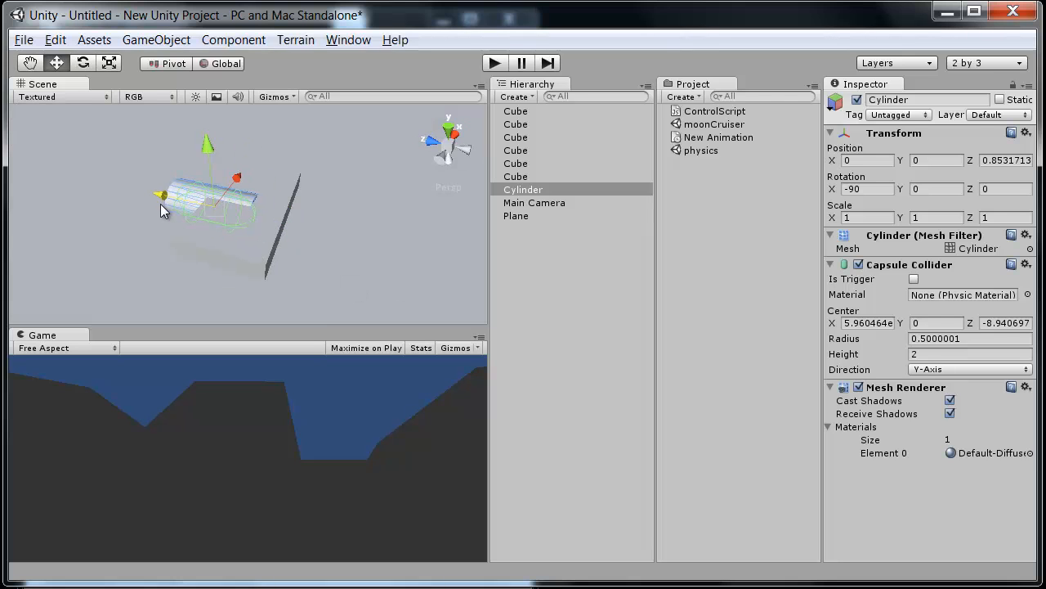
{"action": "key", "text": "r"}
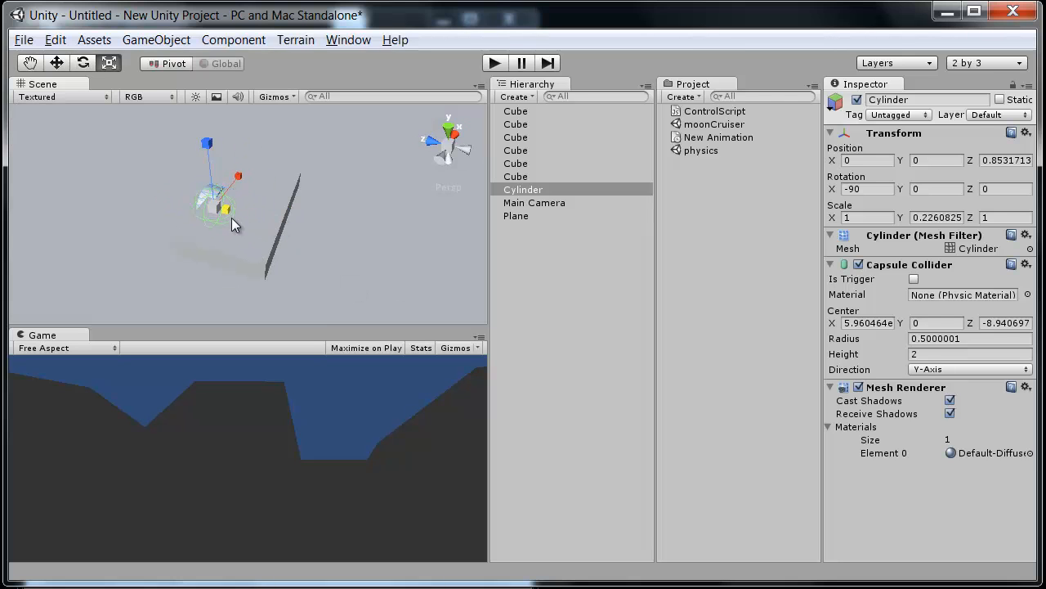
{"action": "left_click_drag", "start_coordinate": [230, 217], "coordinate": [240, 172]}
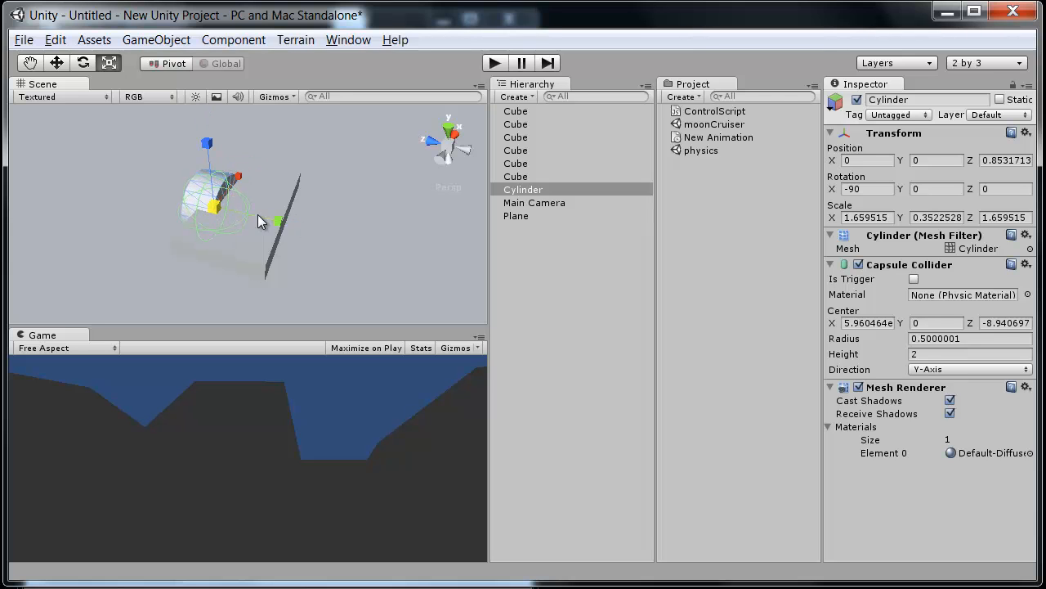
{"action": "left_click_drag", "start_coordinate": [279, 227], "coordinate": [256, 211]}
- Move the wheel along X to about -1.29, at one end of the body
{"action": "mouse_move", "coordinate": [283, 250]}
{"action": "left_mouse_down", "text": "alt"}
{"action": "mouse_move", "coordinate": [143, 272]}
{"action": "mouse_move", "coordinate": [267, 264]}
{"action": "left_mouse_up", "text": "alt"}
{"action": "left_click_drag", "start_coordinate": [286, 166], "coordinate": [244, 187]}
{"action": "left_click_drag", "start_coordinate": [240, 250], "coordinate": [191, 118], "text": "alt"}
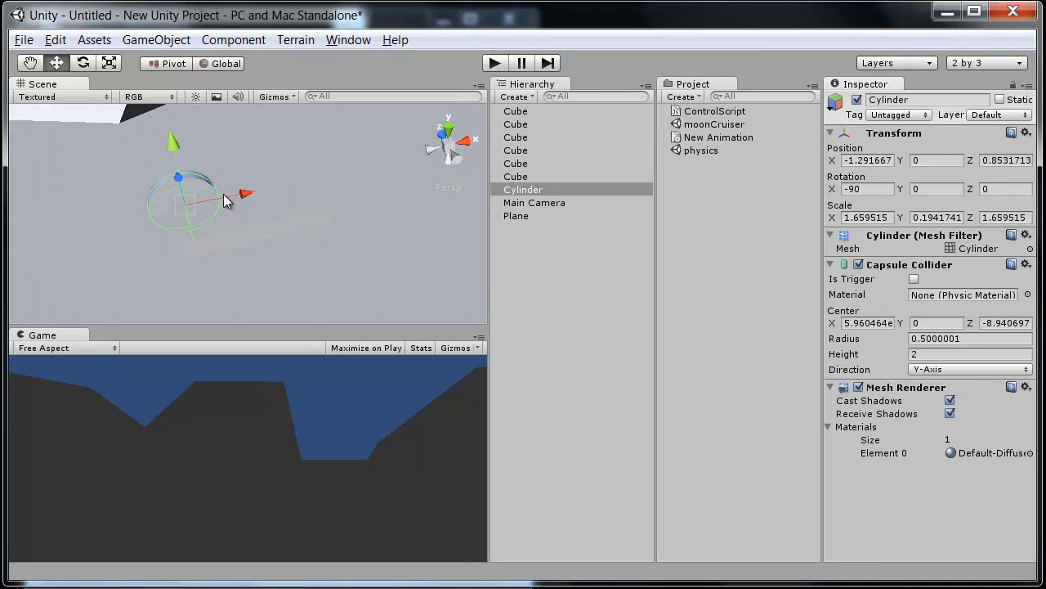
- Raise the wheel to about 0.22 on Y and place a duplicate of it at about 1.43 on X
{"action": "left_click_drag", "start_coordinate": [212, 175], "coordinate": [311, 120], "text": "alt"}
{"action": "left_click_drag", "start_coordinate": [179, 148], "coordinate": [164, 203]}
{"action": "left_click_drag", "start_coordinate": [260, 197], "coordinate": [367, 194]}
{"action": "left_click_drag", "start_coordinate": [374, 235], "coordinate": [481, 251], "text": "alt"}
- Select both wheels, duplicate them and move the copies across the body to about -1.05 on Z
{"action": "left_click", "coordinate": [181, 199], "text": "shift"}
{"action": "left_click_drag", "start_coordinate": [225, 227], "coordinate": [318, 160], "text": "alt"}
{"action": "key", "text": "ctrl+d"}
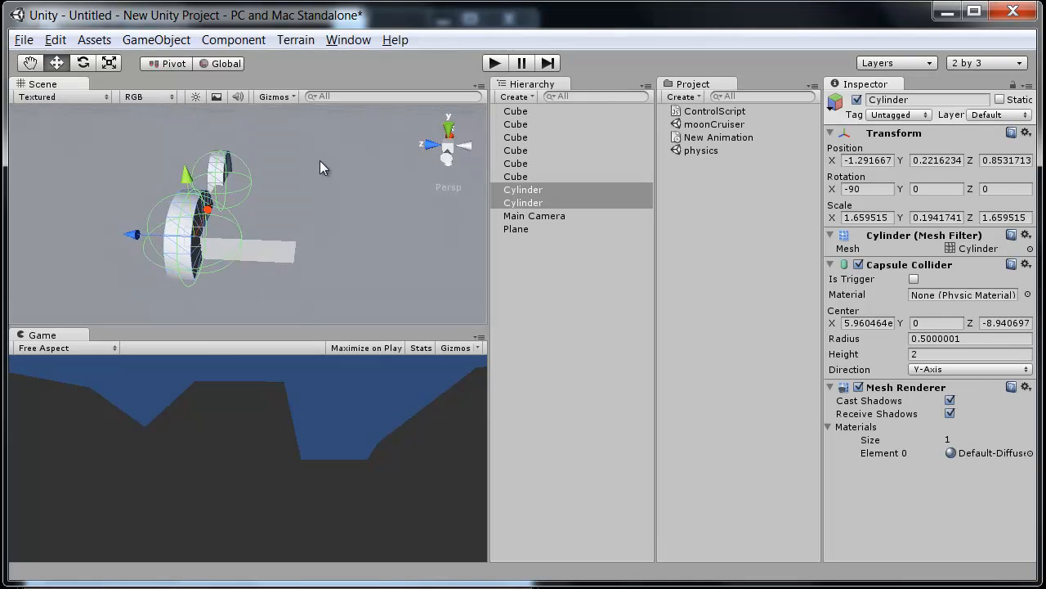
{"action": "left_click_drag", "start_coordinate": [151, 237], "coordinate": [49, 253]}
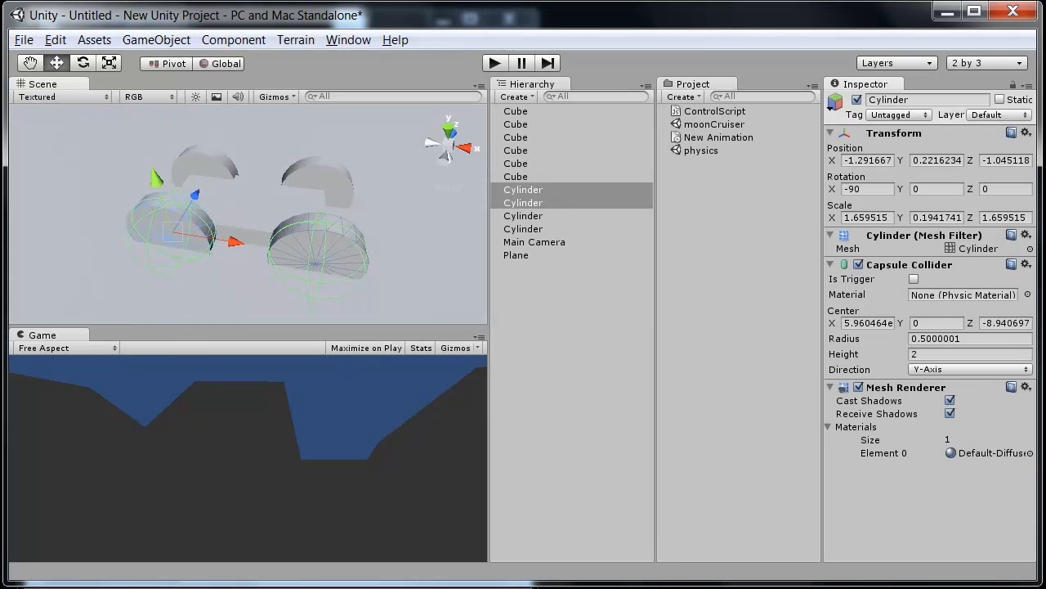
- Select the wheel cylinders and adjust their placement against the vehicle body
{"action": "left_click_drag", "start_coordinate": [361, 186], "coordinate": [49, 200], "text": "alt"}
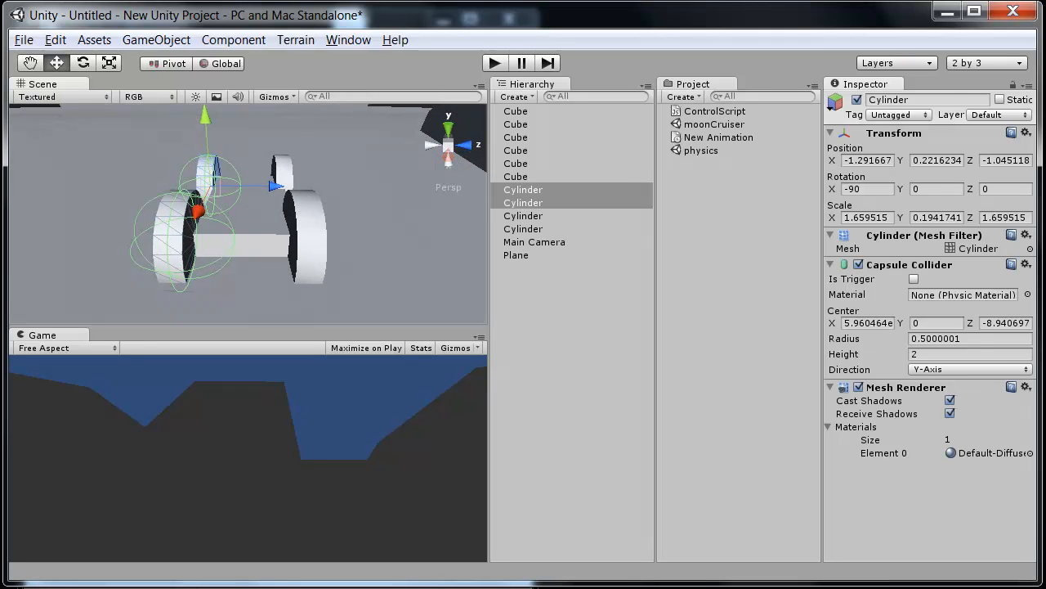
{"action": "left_click_drag", "start_coordinate": [295, 207], "coordinate": [425, 77], "text": "alt"}
{"action": "left_click_drag", "start_coordinate": [111, 163], "coordinate": [221, 252], "text": "alt"}
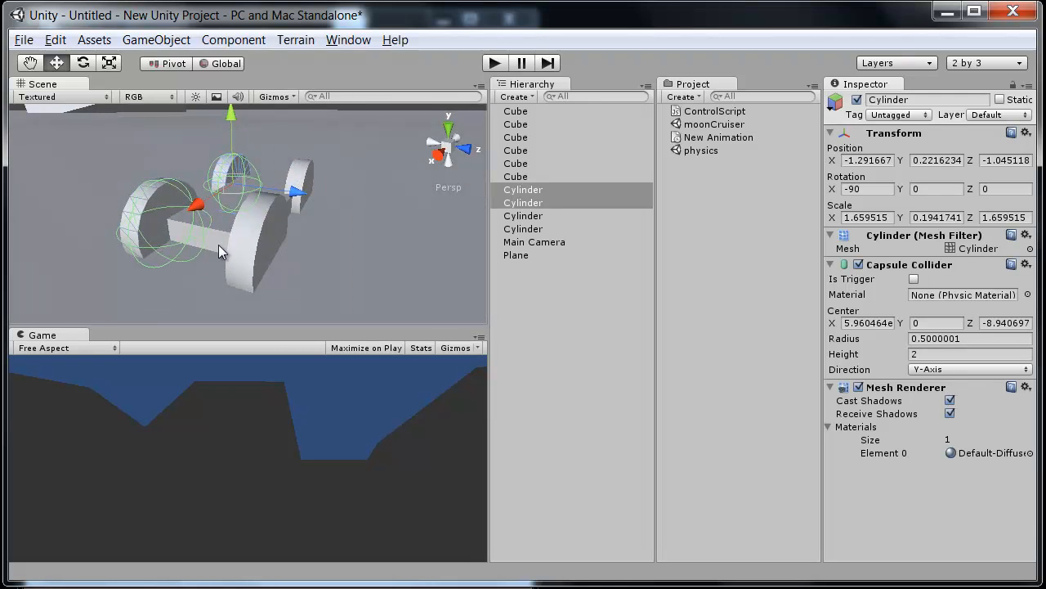
{"action": "left_click", "coordinate": [229, 166]}
{"action": "left_click", "coordinate": [230, 168], "text": "shift"}
{"action": "left_click", "coordinate": [270, 228], "text": "shift"}
{"action": "left_click", "coordinate": [307, 178], "text": "shift"}
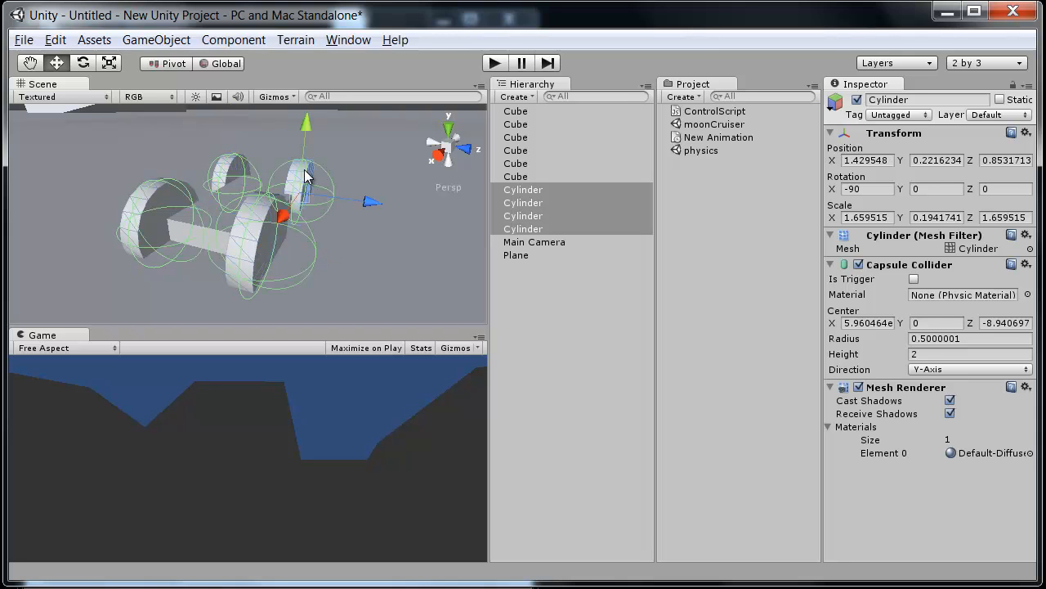
{"action": "left_click_drag", "start_coordinate": [328, 234], "coordinate": [207, 187], "text": "alt"}
{"action": "left_click", "coordinate": [263, 144]}
{"action": "left_click", "coordinate": [270, 269], "text": "shift"}
{"action": "left_click_drag", "start_coordinate": [335, 292], "coordinate": [303, 229]}
- Select the body cube between the wheels and frame it in the scene view
{"action": "left_click", "coordinate": [233, 189]}
{"action": "key", "text": "f"}
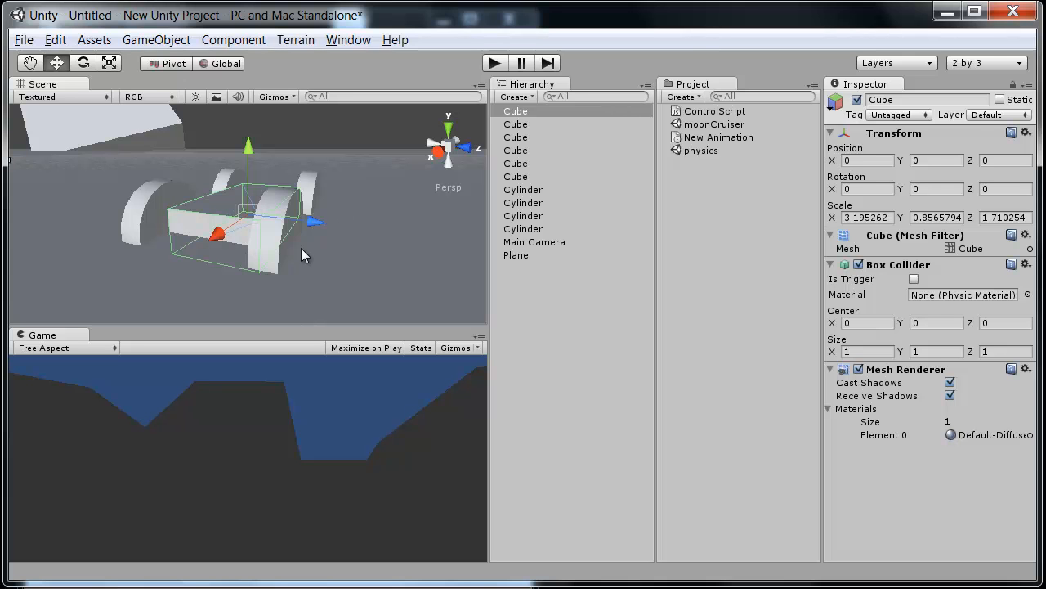
{"action": "left_click_drag", "start_coordinate": [204, 284], "coordinate": [249, 265], "text": "alt"}
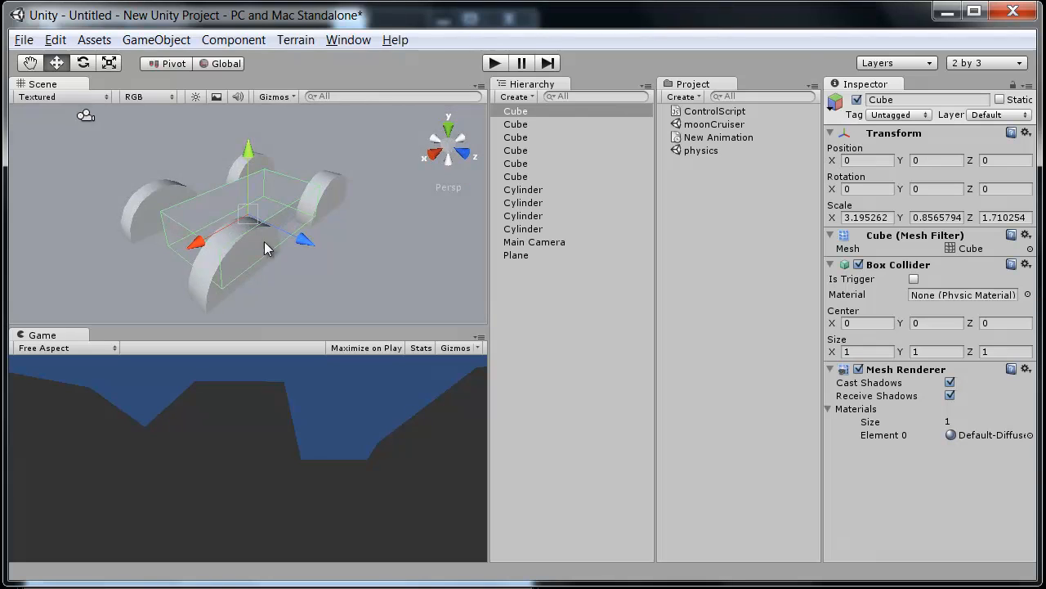
- Create an empty game object at the origin, in the middle of the vehicle
{"action": "left_click", "coordinate": [159, 41]}
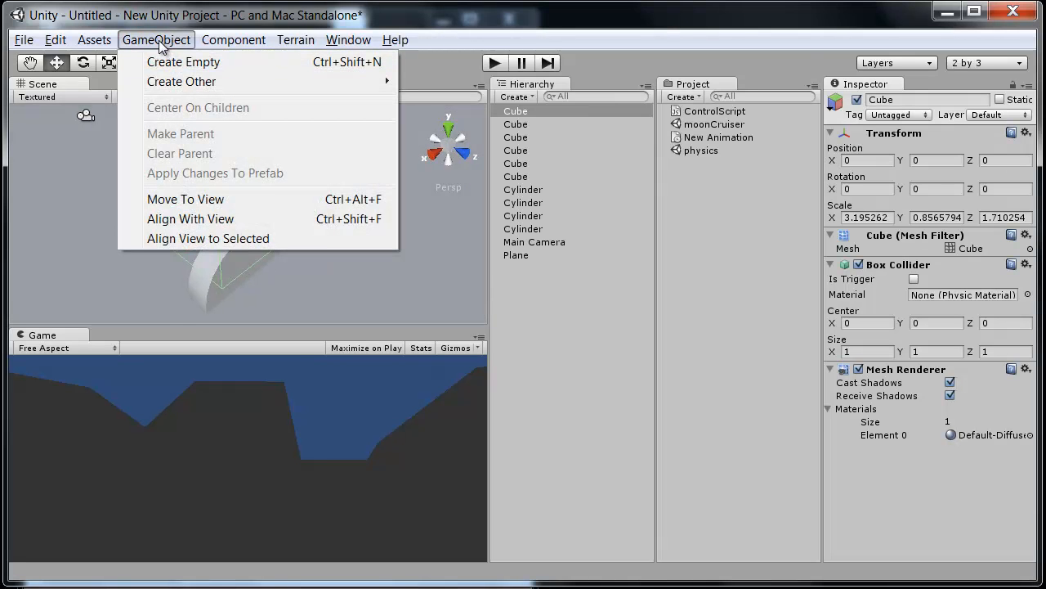
{"action": "left_click", "coordinate": [175, 64]}
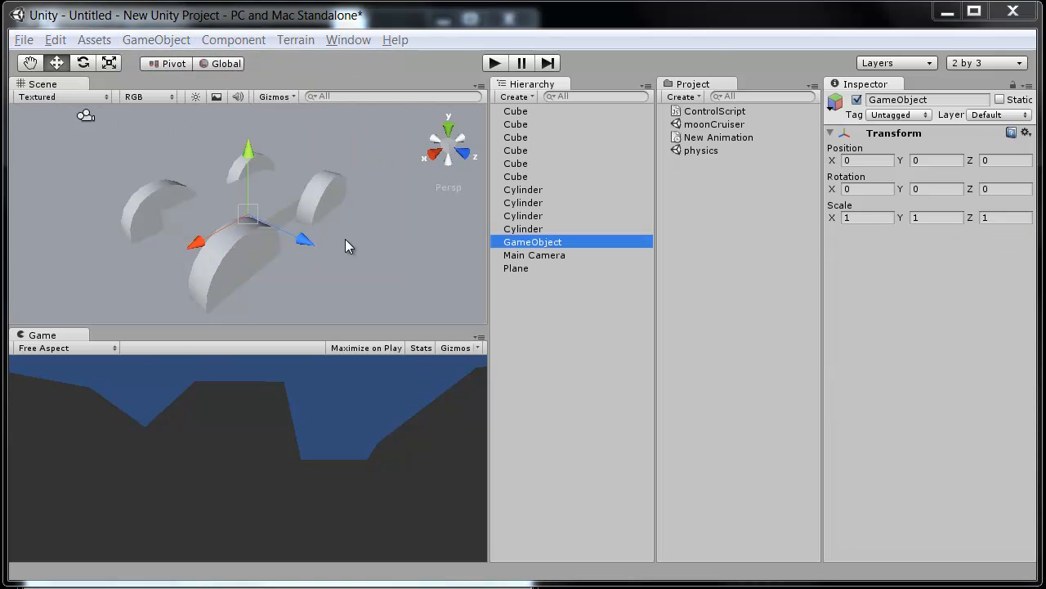
{"action": "left_click_drag", "start_coordinate": [345, 245], "coordinate": [250, 163], "text": "alt"}
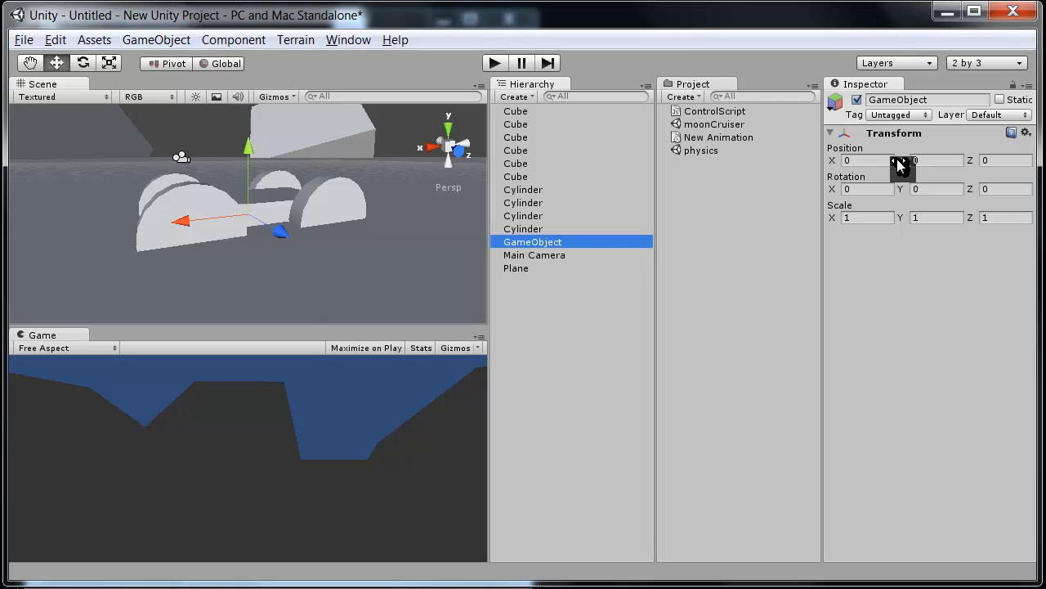
{"action": "left_click_drag", "start_coordinate": [241, 194], "coordinate": [407, 292], "text": "alt"}
{"action": "left_click_drag", "start_coordinate": [237, 251], "coordinate": [203, 244], "text": "alt"}
- Select the body cube and all four wheel cylinders and parent them under the empty GameObject
{"action": "left_click", "coordinate": [201, 237]}
{"action": "mouse_move", "coordinate": [316, 243]}
{"action": "left_mouse_down", "text": "alt"}
{"action": "mouse_move", "coordinate": [268, 131]}
{"action": "mouse_move", "coordinate": [309, 234]}
{"action": "mouse_move", "coordinate": [380, 242]}
{"action": "mouse_move", "coordinate": [282, 182]}
{"action": "mouse_move", "coordinate": [107, 258]}
{"action": "mouse_move", "coordinate": [329, 423]}
{"action": "mouse_move", "coordinate": [329, 243]}
{"action": "left_mouse_up", "text": "alt"}
{"action": "left_click_drag", "start_coordinate": [343, 180], "coordinate": [317, 186], "text": "alt"}
{"action": "left_click", "coordinate": [319, 186]}
{"action": "left_click", "coordinate": [217, 206]}
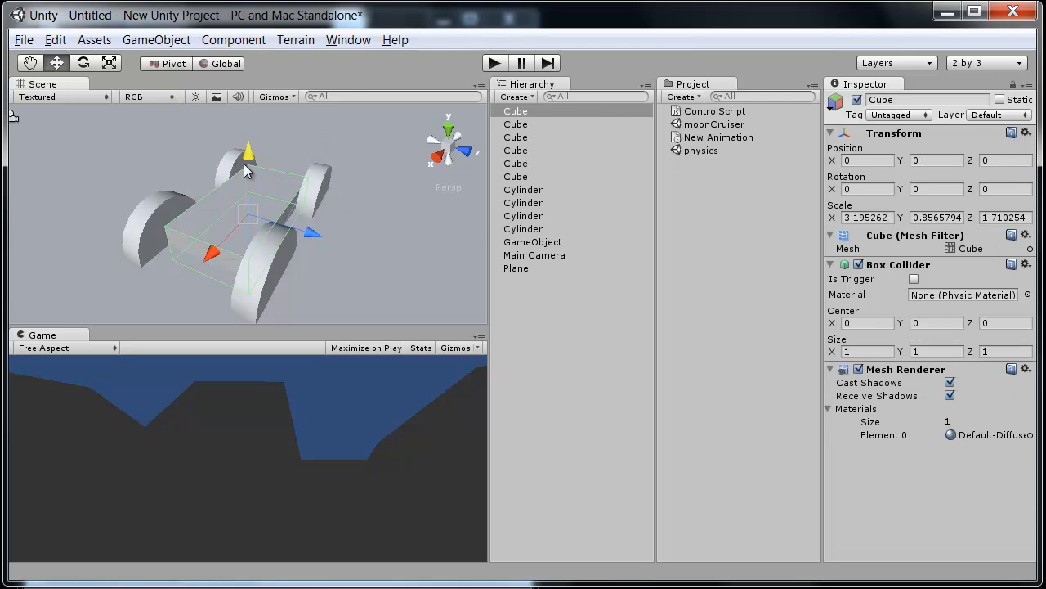
{"action": "left_click", "coordinate": [309, 187]}
{"action": "left_click", "coordinate": [234, 197], "text": "shift"}
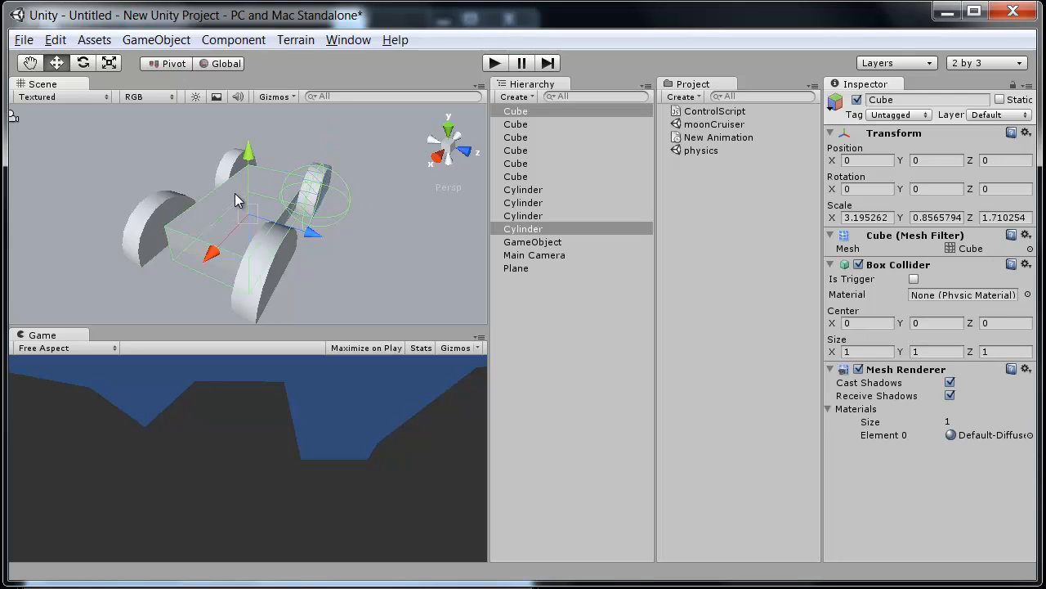
{"action": "left_click", "coordinate": [230, 163], "text": "shift"}
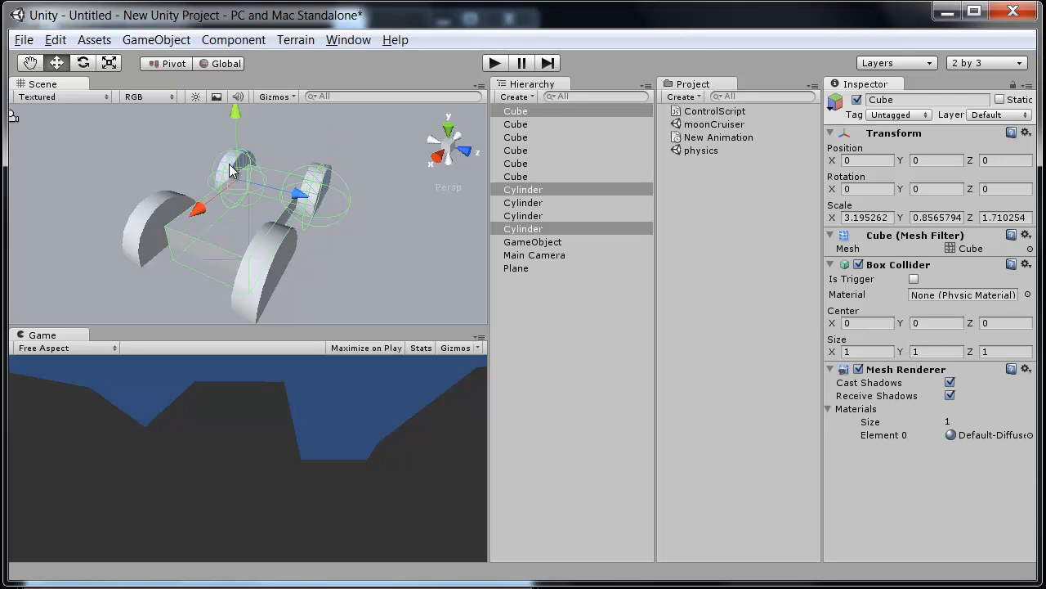
{"action": "left_click", "coordinate": [262, 260], "text": "shift"}
{"action": "key", "text": "f"}
{"action": "mouse_move", "coordinate": [535, 230]}
{"action": "left_mouse_down"}
{"action": "mouse_move", "coordinate": [551, 253]}
{"action": "mouse_move", "coordinate": [551, 283]}
{"action": "mouse_move", "coordinate": [541, 250]}
{"action": "left_mouse_up"}
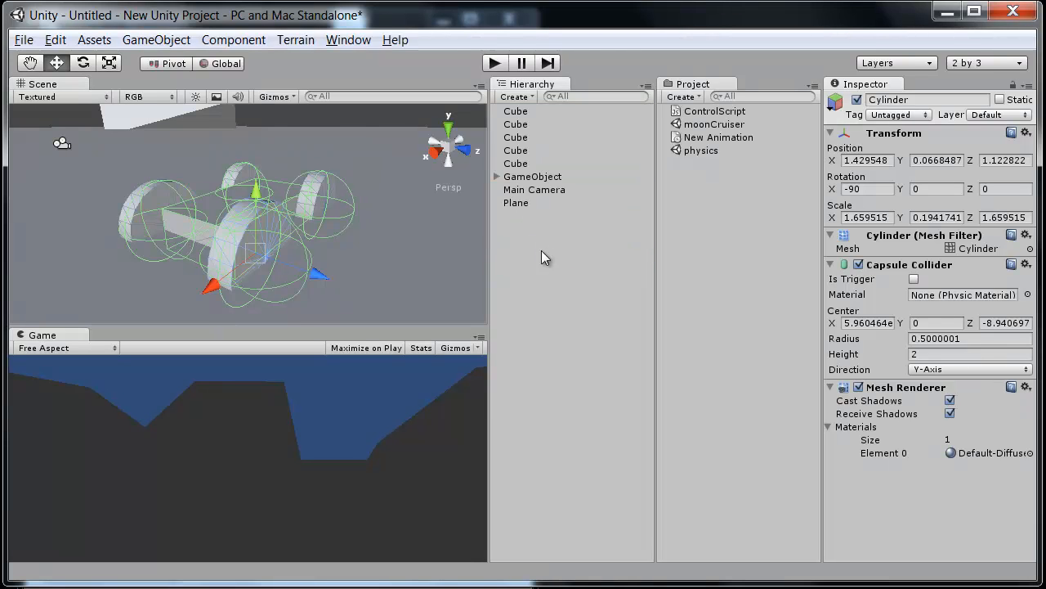
- Rename the parent GameObject as MoonMachine
{"action": "left_click", "coordinate": [522, 175]}
{"action": "left_click", "coordinate": [522, 175]}
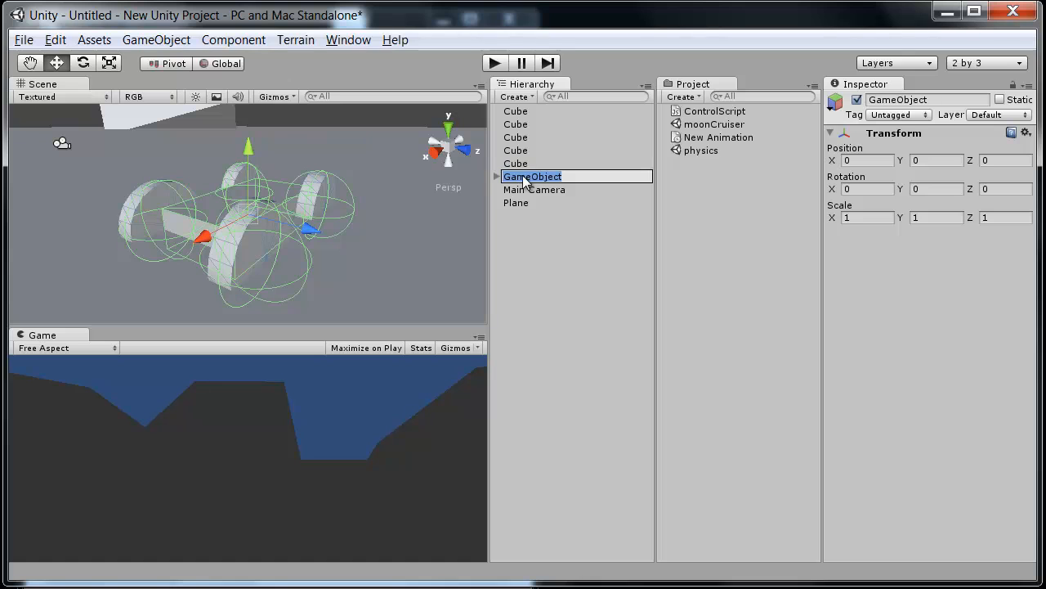
{"action": "type", "text": "MoonMachine"}
{"action": "key", "text": "Return"}
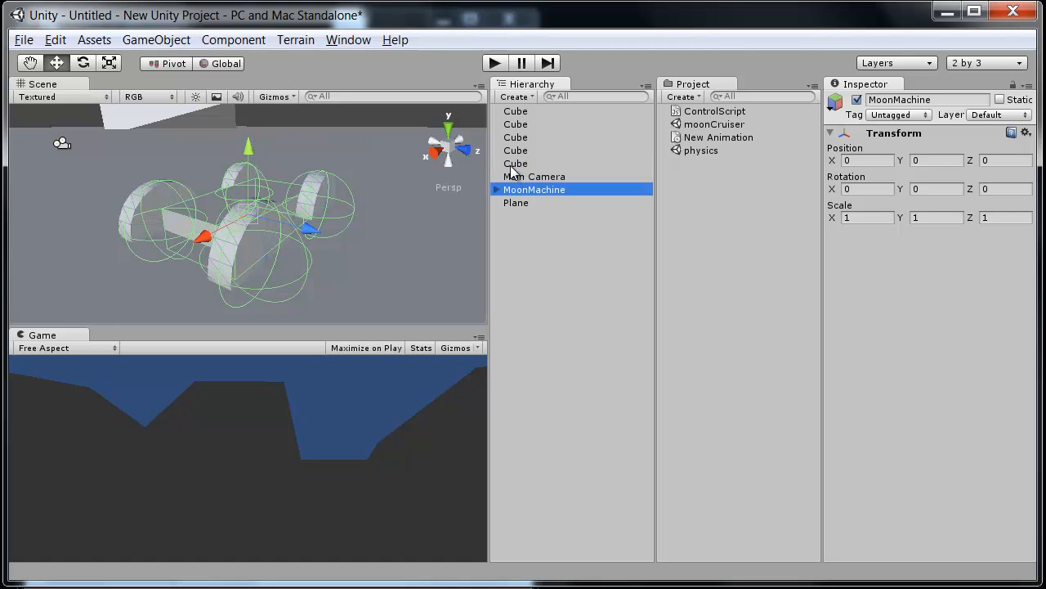
- Expand MoonMachine in the hierarchy and inspect the body and wheel parts nested under it
{"action": "left_click_drag", "start_coordinate": [234, 215], "coordinate": [270, 196], "text": "alt"}
{"action": "left_click", "coordinate": [497, 191]}
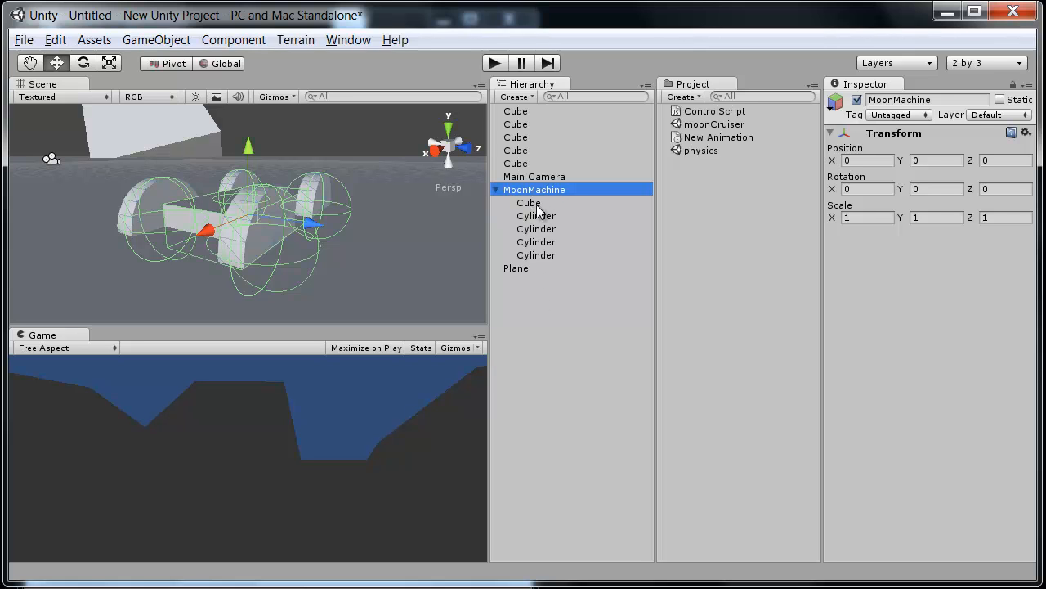
{"action": "left_click", "coordinate": [497, 190]}
{"action": "left_click", "coordinate": [496, 190]}
{"action": "left_click", "coordinate": [496, 190]}
{"action": "left_click_drag", "start_coordinate": [366, 202], "coordinate": [312, 195], "text": "alt"}
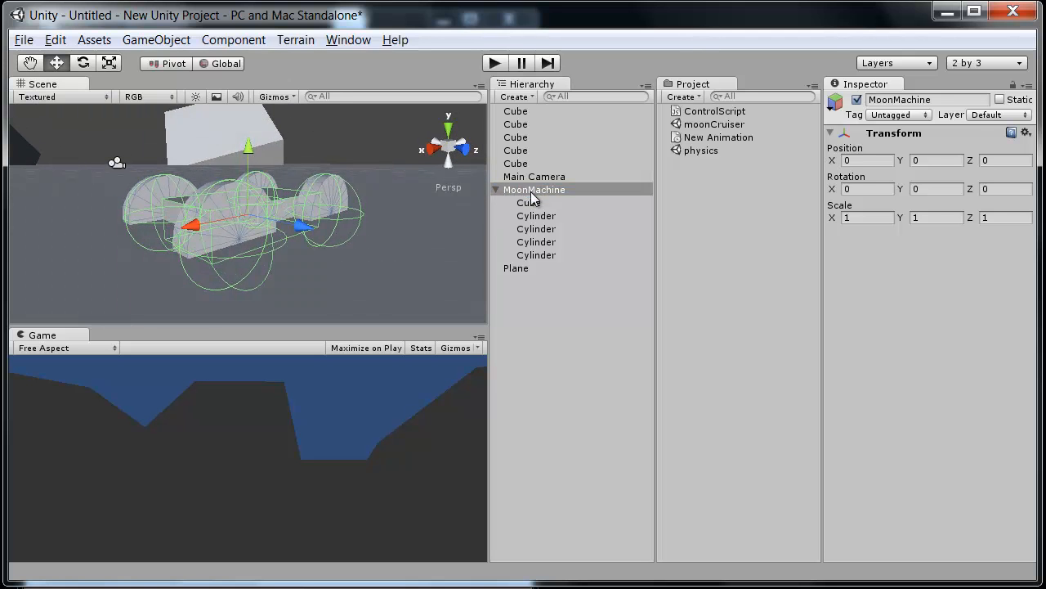
- Raise the whole MoonMachine vehicle above the ground to about 0.82 on Y
{"action": "left_click_drag", "start_coordinate": [232, 195], "coordinate": [256, 90], "text": "alt"}
{"action": "left_click_drag", "start_coordinate": [226, 158], "coordinate": [245, 125], "text": "alt"}
{"action": "scroll", "coordinate": [290, 230], "scroll_direction": "down", "scroll_amount": 4}
{"action": "left_click", "coordinate": [438, 148]}
{"action": "left_click_drag", "start_coordinate": [439, 148], "coordinate": [131, 156], "text": "alt"}
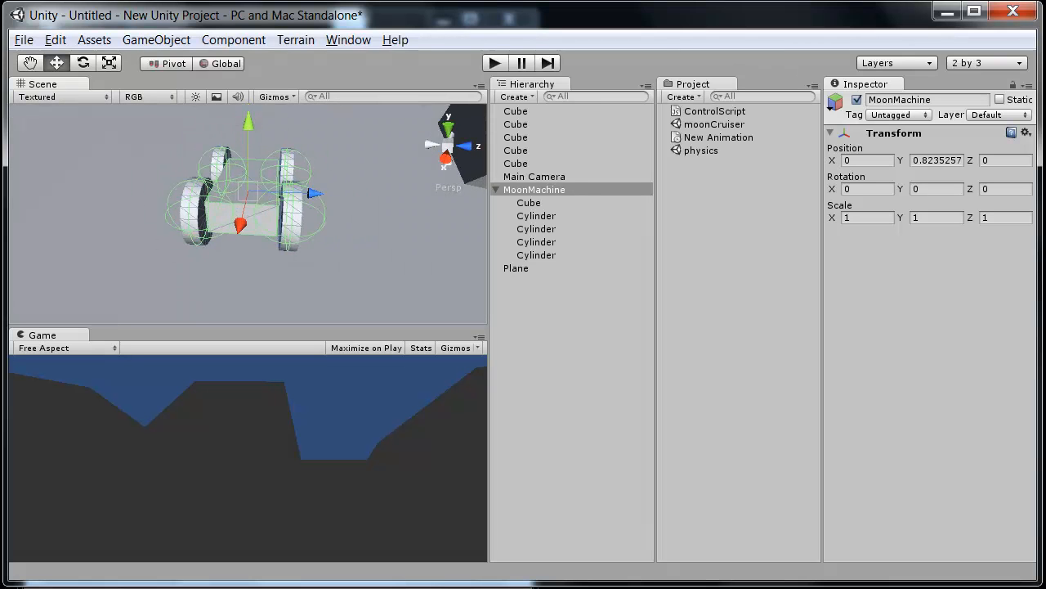
{"action": "left_click_drag", "start_coordinate": [376, 233], "coordinate": [243, 182], "text": "alt"}
{"action": "left_click_drag", "start_coordinate": [346, 159], "coordinate": [323, 215], "text": "alt"}
- Add a spotlight to the scene
{"action": "left_click", "coordinate": [153, 41]}
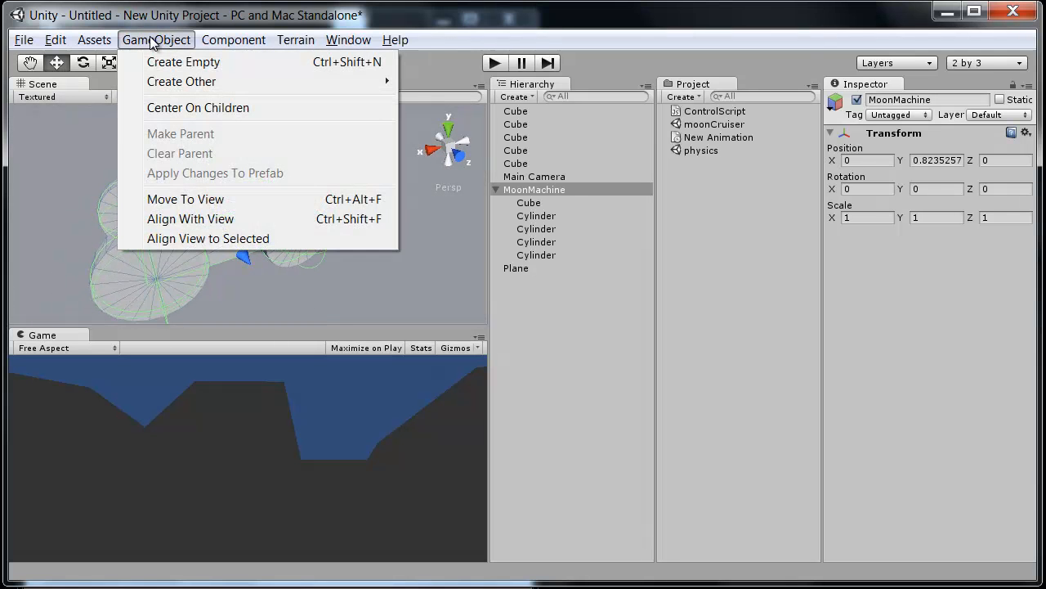
{"action": "mouse_move", "coordinate": [196, 81]}
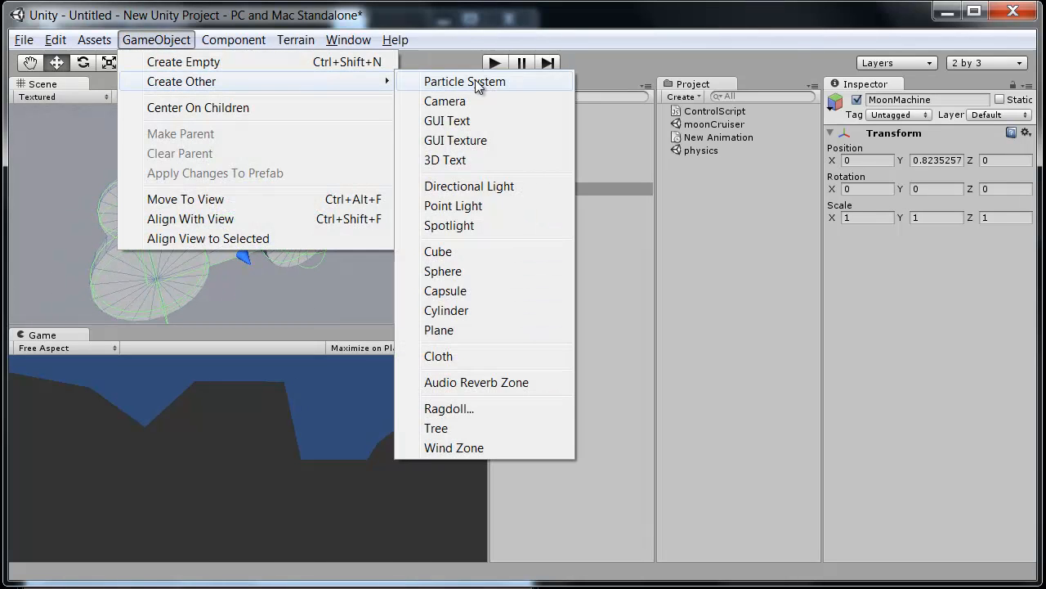
{"action": "left_click", "coordinate": [448, 226]}
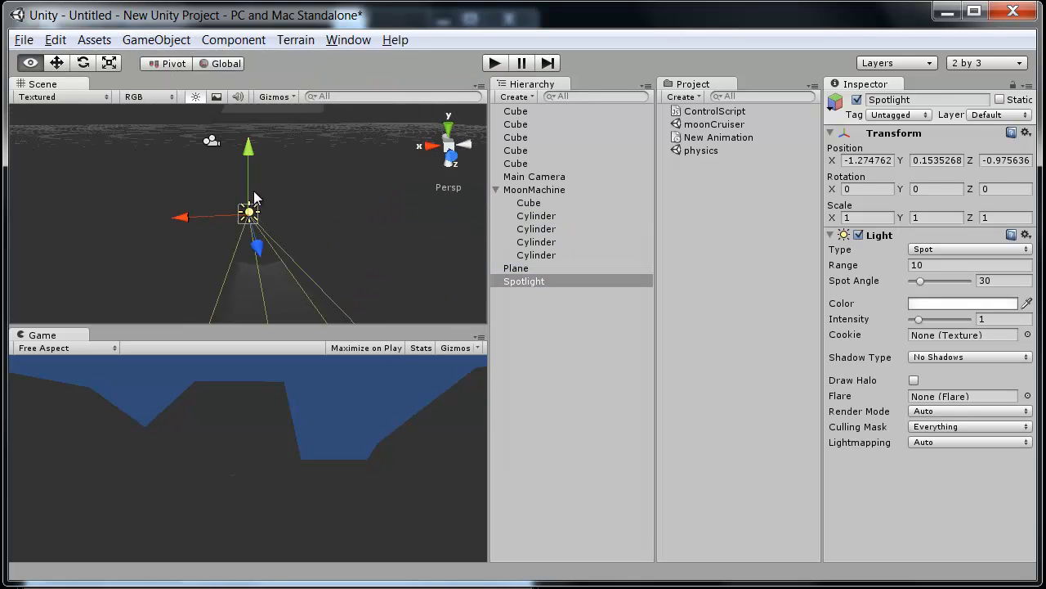
- Turn off scene lighting in the Scene view so the vehicle is easier to see while placing the spotlight
{"action": "left_click_drag", "start_coordinate": [362, 223], "coordinate": [545, 156], "text": "alt"}
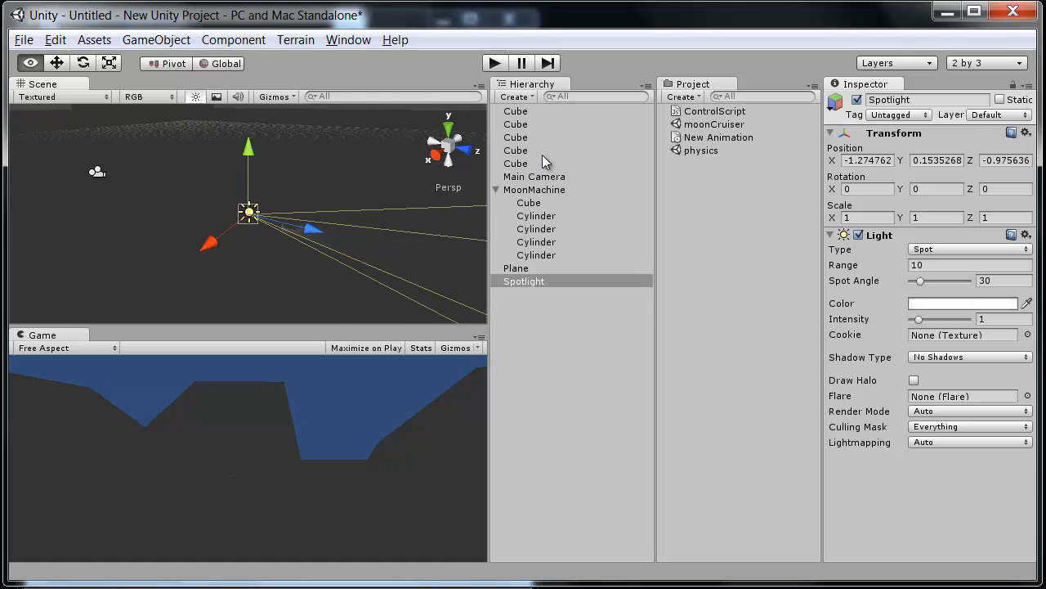
{"action": "left_click_drag", "start_coordinate": [261, 227], "coordinate": [220, 201], "text": "alt"}
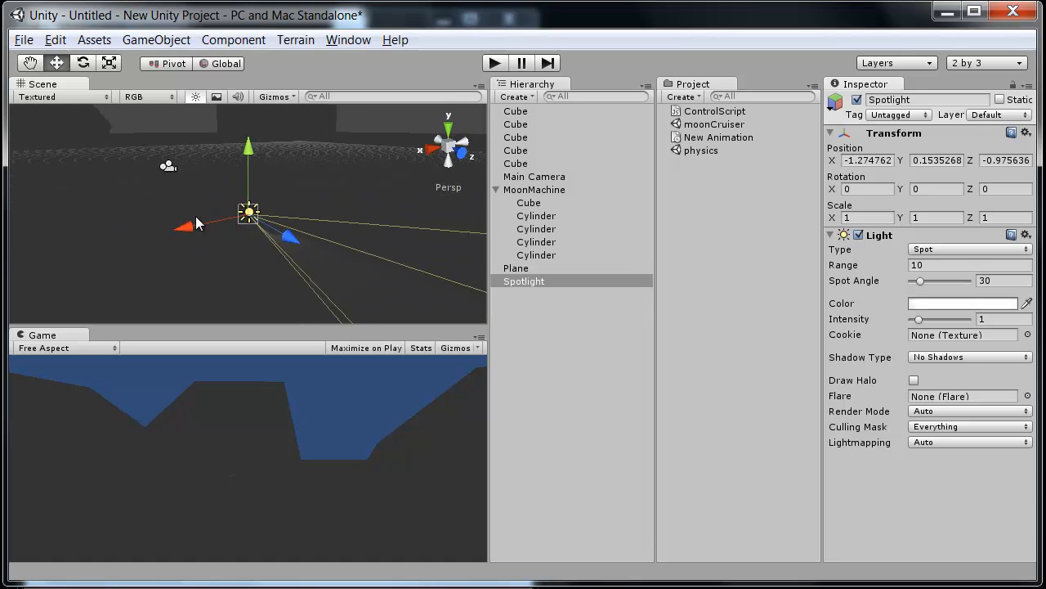
{"action": "left_click_drag", "start_coordinate": [291, 197], "coordinate": [321, 245], "text": "alt"}
{"action": "left_click_drag", "start_coordinate": [239, 268], "coordinate": [189, 148], "text": "alt"}
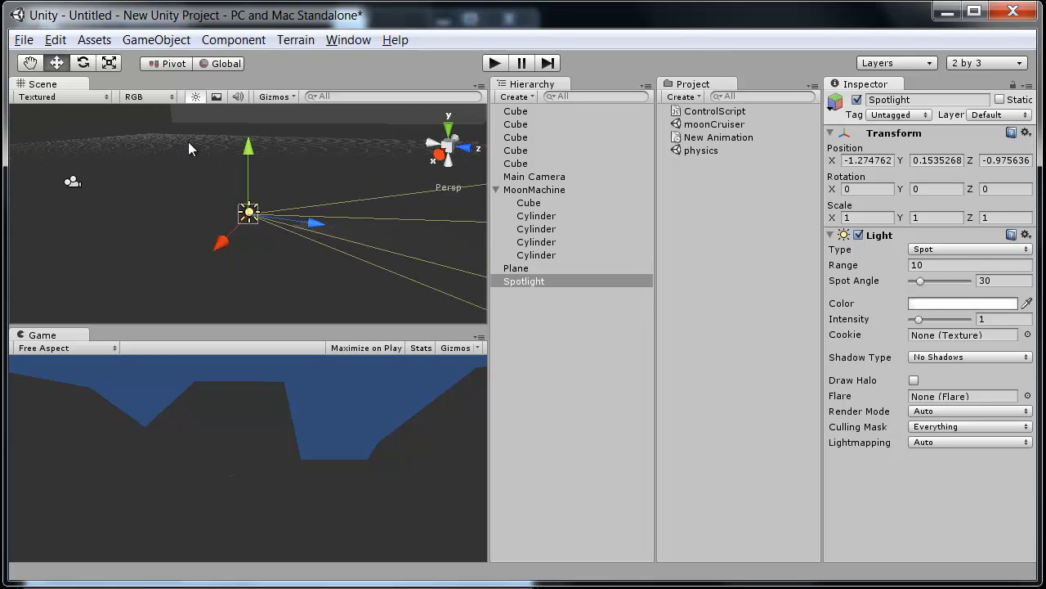
{"action": "left_click", "coordinate": [196, 96]}
{"action": "left_click_drag", "start_coordinate": [163, 233], "coordinate": [368, 245], "text": "alt"}
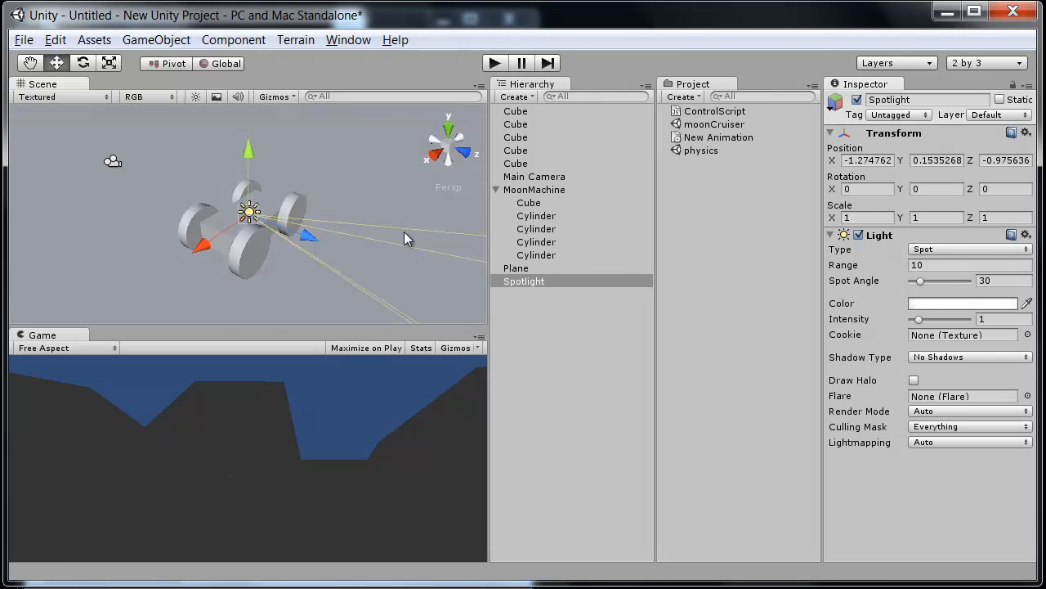
- Rotate the spotlight to about -90 on Y and move it to about 0.66 on Y and 0.03 on Z
{"action": "left_click_drag", "start_coordinate": [318, 280], "coordinate": [230, 242], "text": "alt"}
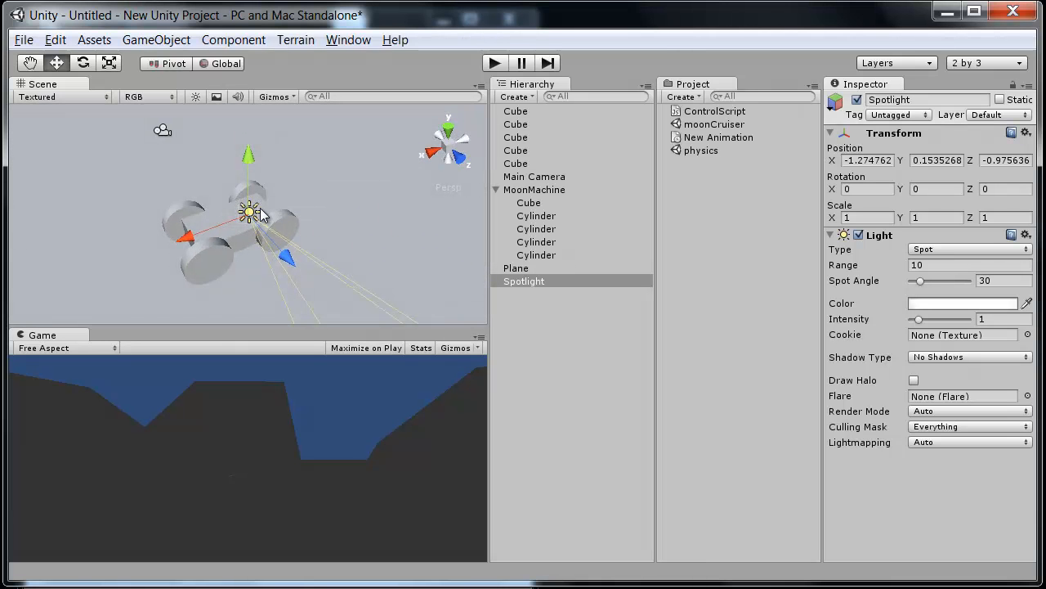
{"action": "left_click_drag", "start_coordinate": [250, 269], "coordinate": [515, 176], "text": "alt"}
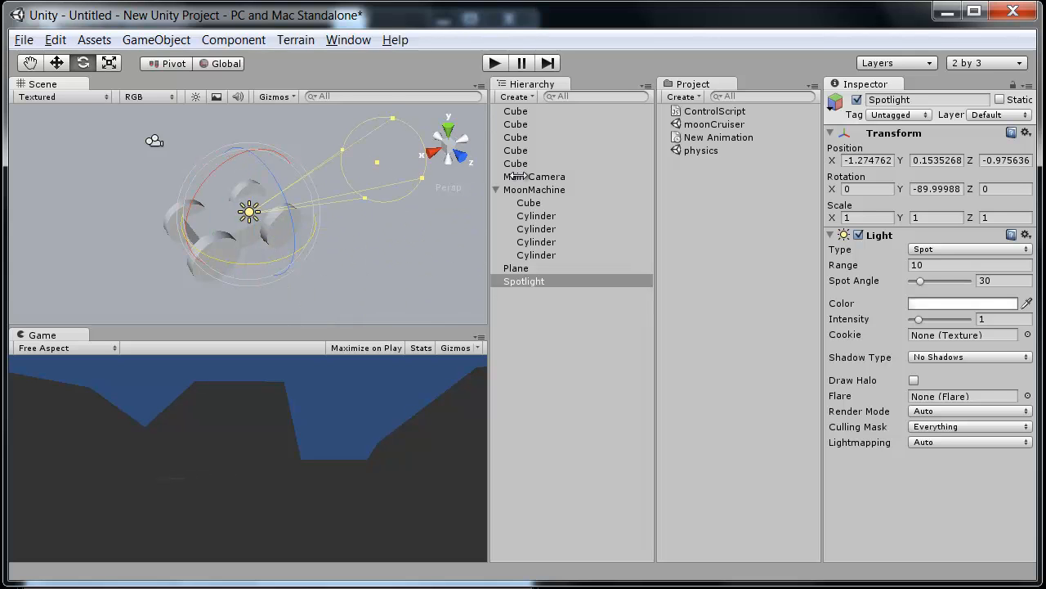
{"action": "left_click_drag", "start_coordinate": [331, 247], "coordinate": [329, 280], "text": "alt"}
{"action": "scroll", "coordinate": [358, 274], "scroll_direction": "up", "scroll_amount": 3}
{"action": "key", "text": "w"}
{"action": "left_click_drag", "start_coordinate": [260, 232], "coordinate": [150, 105]}
{"action": "left_click_drag", "start_coordinate": [326, 236], "coordinate": [216, 172], "text": "alt"}
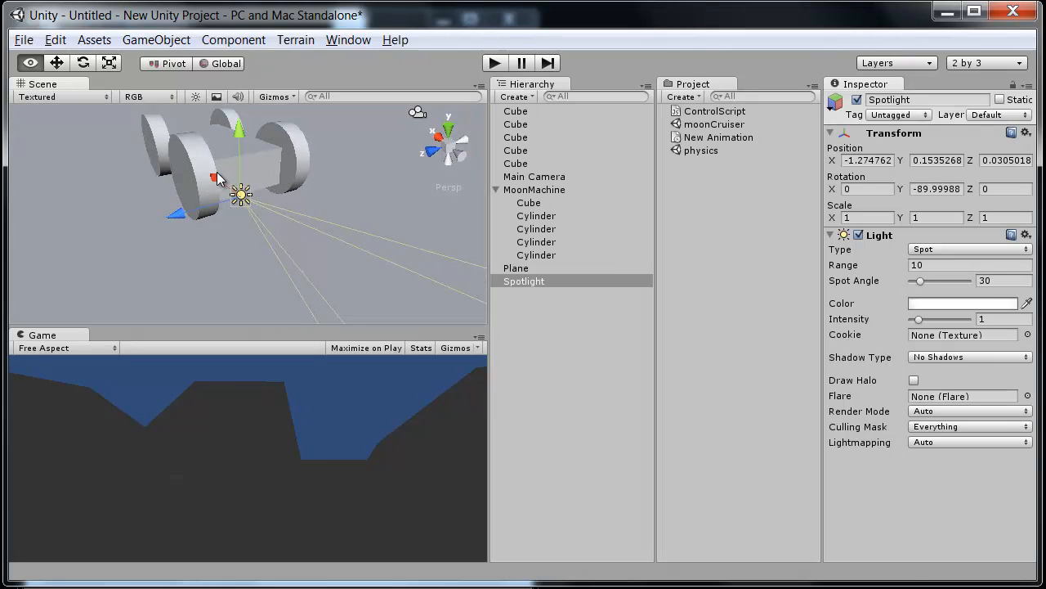
{"action": "left_click_drag", "start_coordinate": [238, 130], "coordinate": [367, 241]}
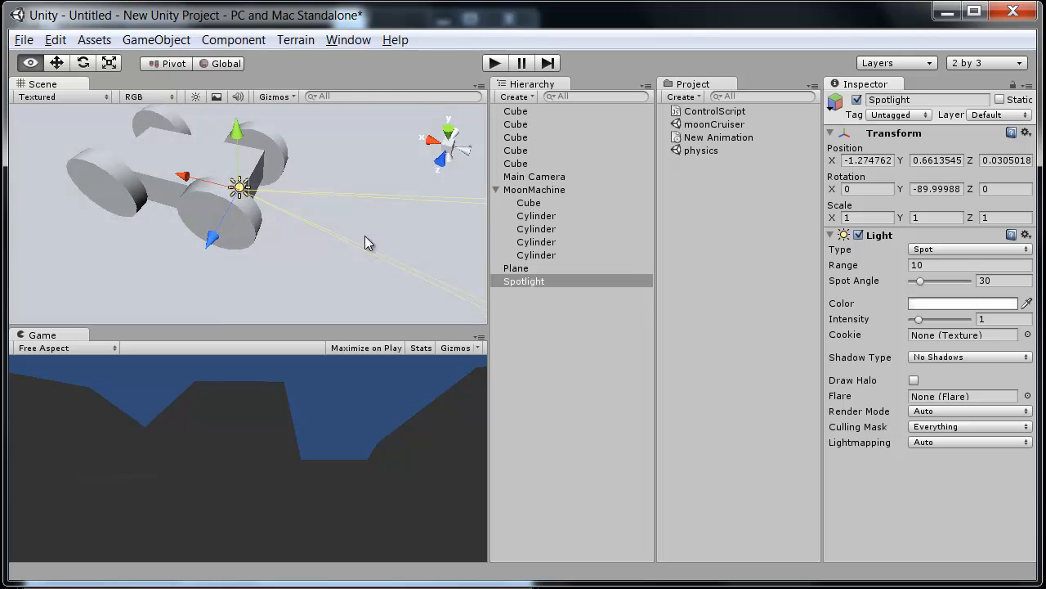
- Inspect the spotlight's placement around the vehicle, previewing it with scene lighting temporarily switched on
{"action": "left_click_drag", "start_coordinate": [282, 222], "coordinate": [219, 90], "text": "alt"}
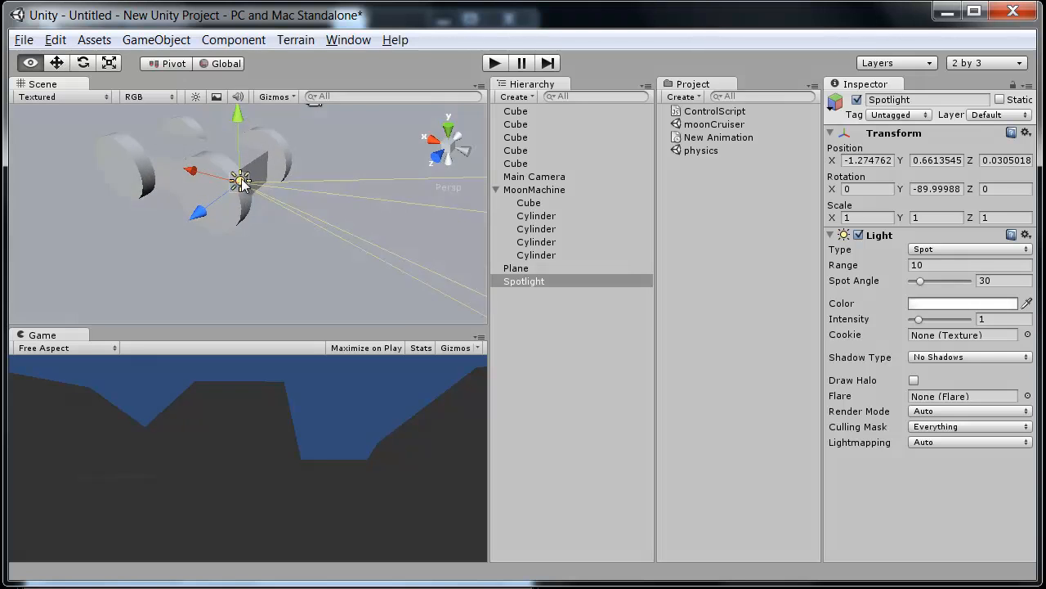
{"action": "left_click_drag", "start_coordinate": [286, 200], "coordinate": [233, 222], "text": "alt"}
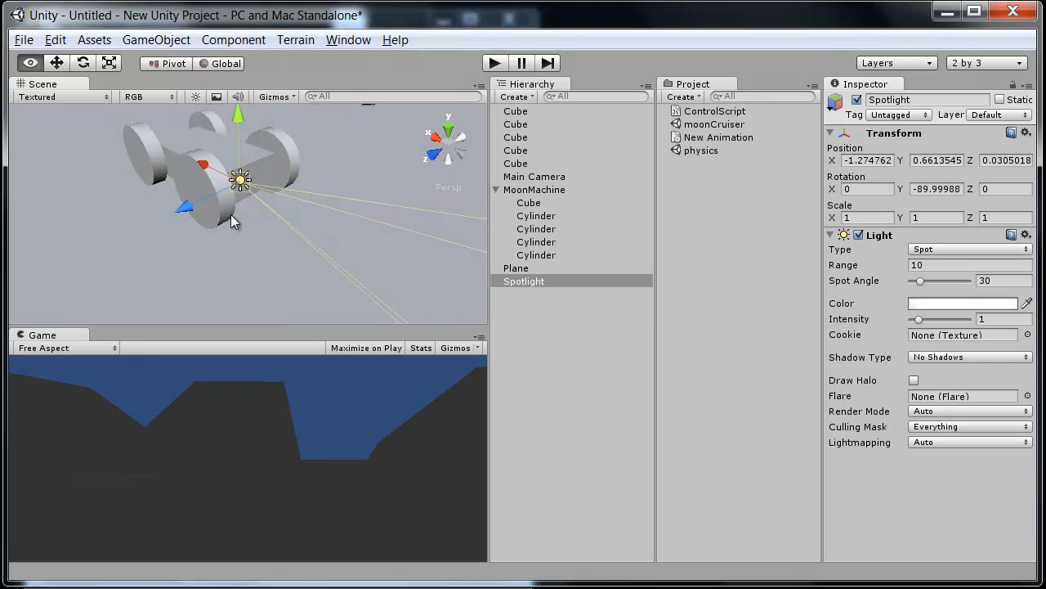
{"action": "left_click", "coordinate": [196, 97]}
{"action": "left_click_drag", "start_coordinate": [164, 203], "coordinate": [318, 215], "text": "alt"}
{"action": "left_click", "coordinate": [196, 97]}
- Add a directional light to the scene
{"action": "left_click", "coordinate": [156, 40]}
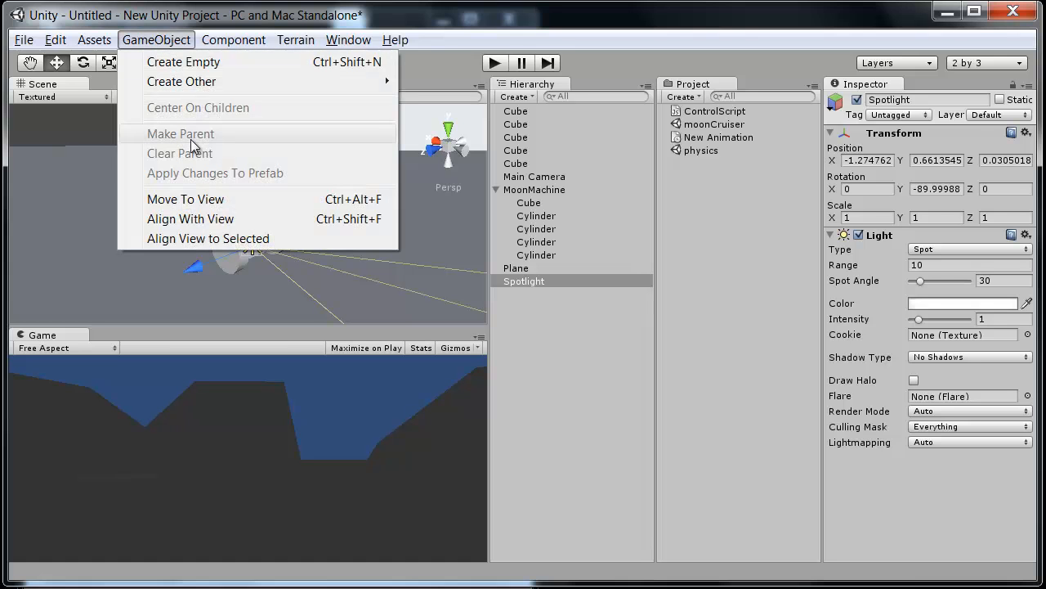
{"action": "mouse_move", "coordinate": [200, 83]}
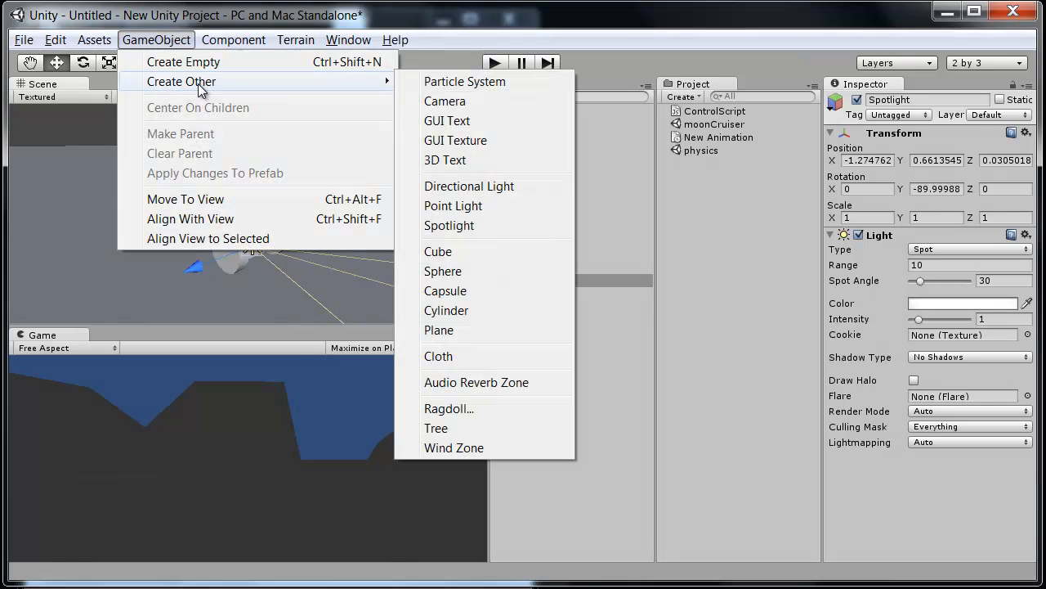
{"action": "left_click", "coordinate": [514, 186]}
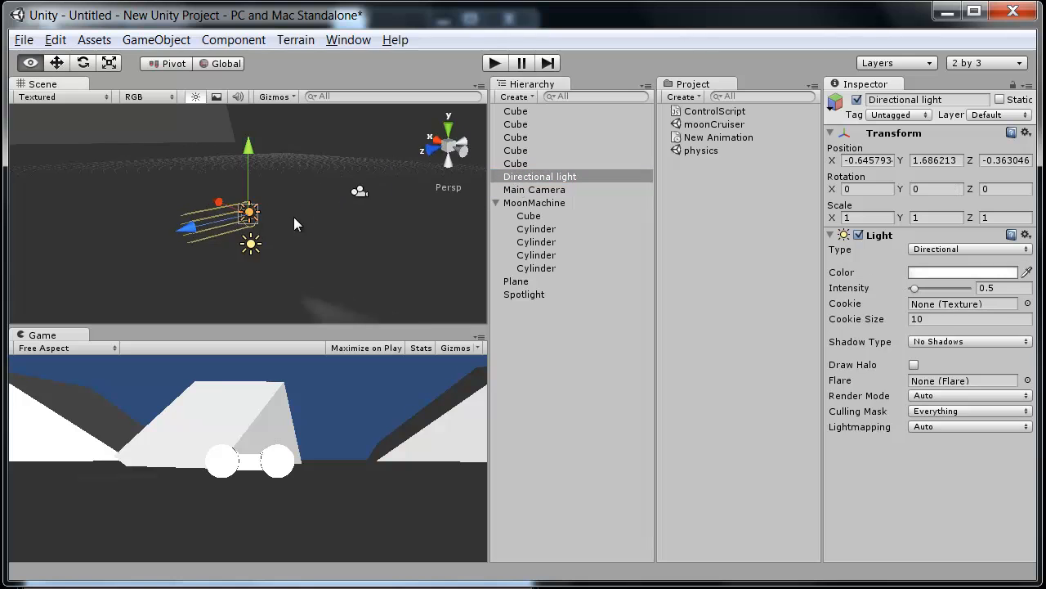
- Raise the directional light to about 3.28 on Y above the vehicle and rotate it to about 14.5, -49.6, -16.5
{"action": "left_click_drag", "start_coordinate": [174, 219], "coordinate": [196, 217], "text": "alt"}
{"action": "left_click_drag", "start_coordinate": [248, 153], "coordinate": [178, 171]}
{"action": "key", "text": "e"}
{"action": "left_click_drag", "start_coordinate": [193, 207], "coordinate": [401, 213], "text": "alt"}
{"action": "left_click_drag", "start_coordinate": [367, 262], "coordinate": [414, 272], "text": "alt"}
{"action": "key", "text": "w"}
{"action": "left_click_drag", "start_coordinate": [179, 178], "coordinate": [183, 199]}
{"action": "left_click_drag", "start_coordinate": [198, 243], "coordinate": [417, 183], "text": "alt"}
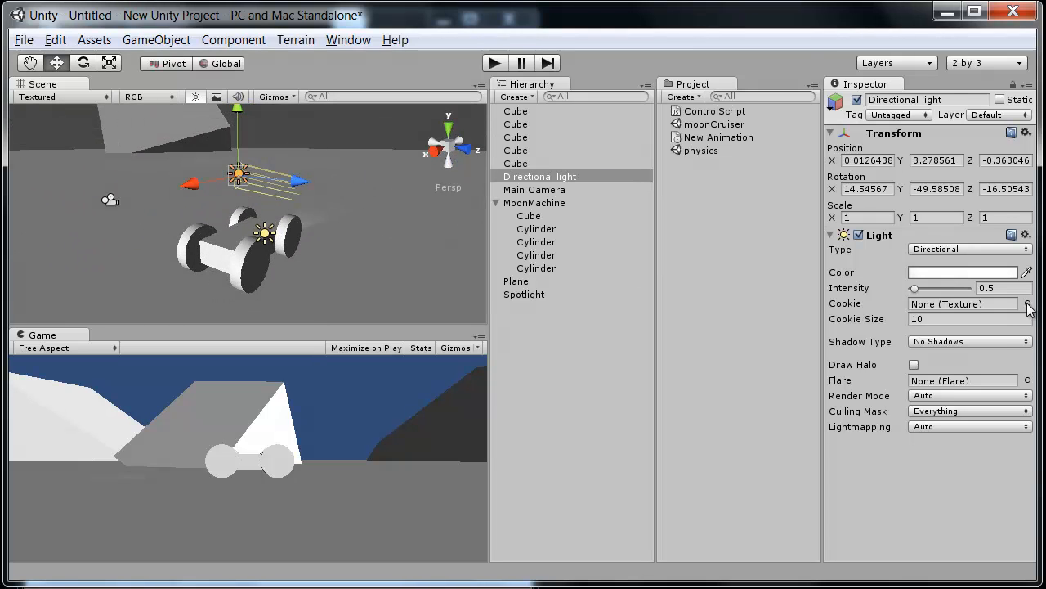
- Lower the directional light's intensity to about 0.27 and set its color to a pale blue
{"action": "left_click_drag", "start_coordinate": [916, 289], "coordinate": [914, 294]}
{"action": "left_click", "coordinate": [938, 273]}
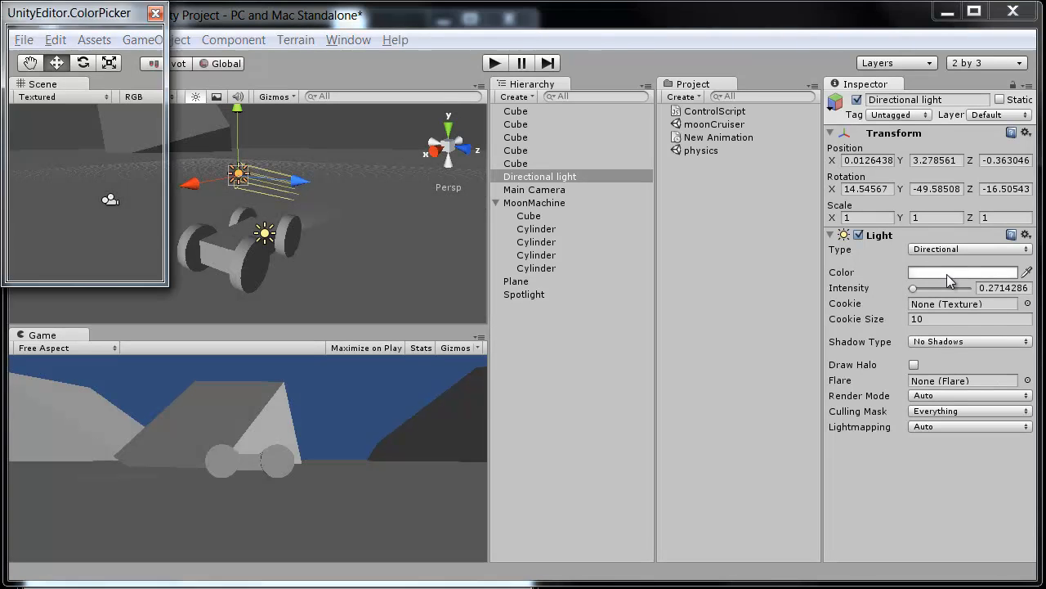
{"action": "left_click", "coordinate": [140, 130]}
{"action": "left_click_drag", "start_coordinate": [24, 82], "coordinate": [30, 77]}
{"action": "left_click", "coordinate": [150, 7]}
- Move the spotlight to about 0.27 on X and widen its beam to a range of about 38.4 and a spot angle of about 72.7
{"action": "left_click_drag", "start_coordinate": [184, 200], "coordinate": [53, 235], "text": "alt"}
{"action": "scroll", "coordinate": [227, 253], "scroll_direction": "up", "scroll_amount": 3}
{"action": "scroll", "coordinate": [223, 245], "scroll_direction": "up", "scroll_amount": 2}
{"action": "left_click_drag", "start_coordinate": [224, 245], "coordinate": [130, 275], "text": "alt"}
{"action": "scroll", "coordinate": [245, 201], "scroll_direction": "down", "scroll_amount": 3}
{"action": "left_click_drag", "start_coordinate": [250, 192], "coordinate": [172, 164], "text": "alt"}
{"action": "left_click_drag", "start_coordinate": [114, 200], "coordinate": [151, 243], "text": "alt"}
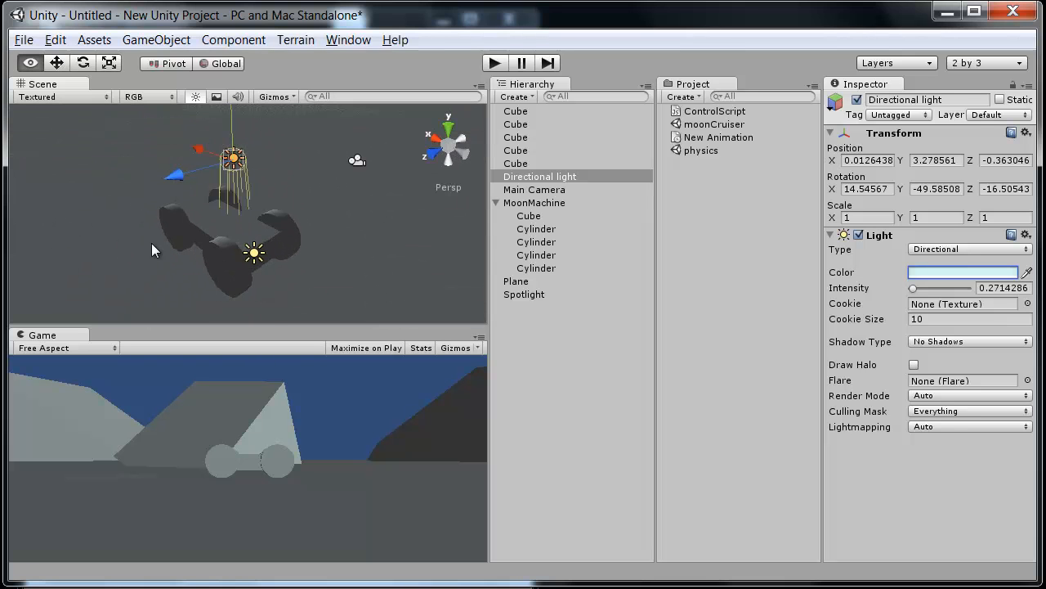
{"action": "left_click", "coordinate": [254, 254]}
{"action": "left_click_drag", "start_coordinate": [254, 254], "coordinate": [171, 272], "text": "alt"}
{"action": "left_click_drag", "start_coordinate": [392, 231], "coordinate": [422, 210], "text": "alt"}
{"action": "left_click_drag", "start_coordinate": [328, 135], "coordinate": [278, 102]}
{"action": "left_click_drag", "start_coordinate": [327, 190], "coordinate": [535, 110], "text": "alt"}
{"action": "left_click_drag", "start_coordinate": [361, 220], "coordinate": [337, 187], "text": "alt"}
{"action": "scroll", "coordinate": [292, 222], "scroll_direction": "down", "scroll_amount": 3}
{"action": "left_click_drag", "start_coordinate": [291, 221], "coordinate": [439, 161], "text": "alt"}
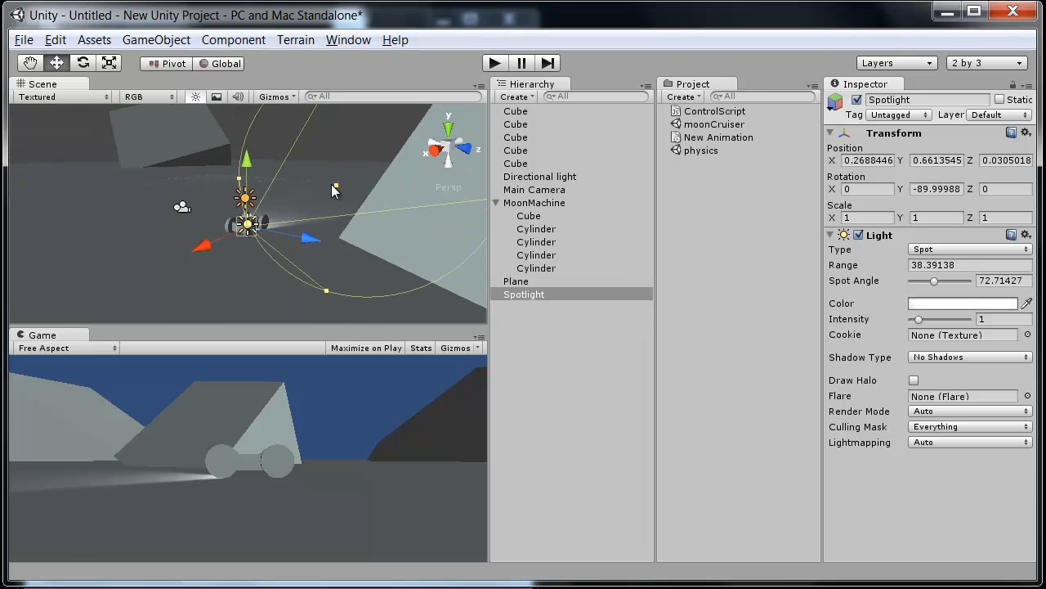
- Extend the spotlight's range to about 117.6
{"action": "left_click", "coordinate": [324, 198]}
{"action": "left_click_drag", "start_coordinate": [323, 199], "coordinate": [285, 302], "text": "alt"}
{"action": "left_click", "coordinate": [245, 225]}
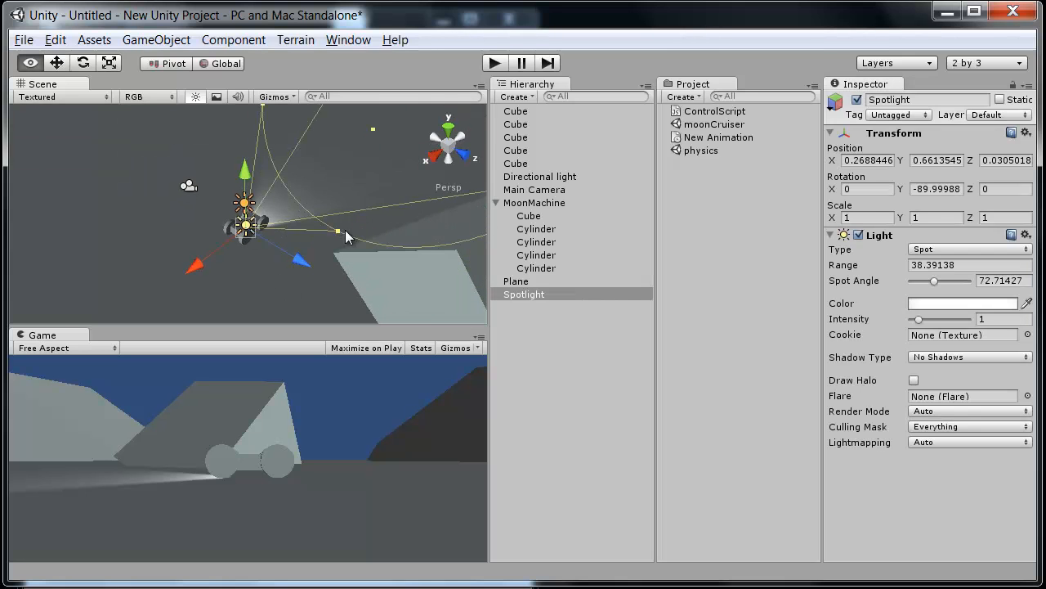
{"action": "left_click_drag", "start_coordinate": [435, 86], "coordinate": [526, 40]}
- Reposition the spotlight above the vehicle at about -0.64 on X and 1.08 on Y
{"action": "left_click_drag", "start_coordinate": [325, 240], "coordinate": [256, 264], "text": "alt"}
{"action": "left_click_drag", "start_coordinate": [183, 259], "coordinate": [187, 258]}
{"action": "scroll", "coordinate": [260, 245], "scroll_direction": "up", "scroll_amount": 4}
{"action": "left_click_drag", "start_coordinate": [260, 246], "coordinate": [243, 262], "text": "alt"}
{"action": "left_click_drag", "start_coordinate": [184, 249], "coordinate": [349, 246]}
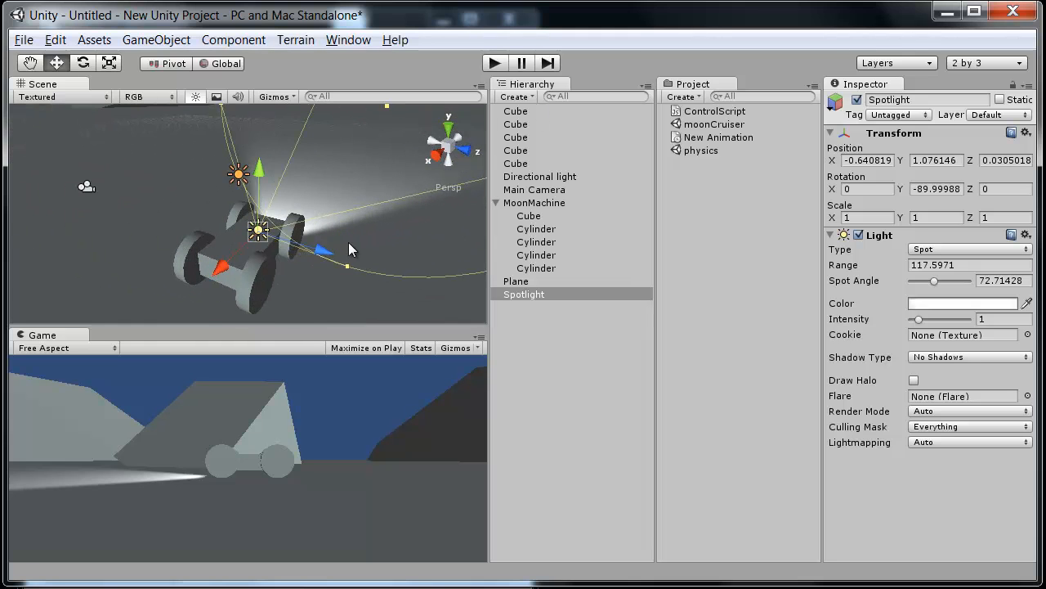
- Set the spotlight's color to a pale warm yellow
{"action": "left_click", "coordinate": [936, 303]}
{"action": "left_click_drag", "start_coordinate": [144, 184], "coordinate": [141, 177]}
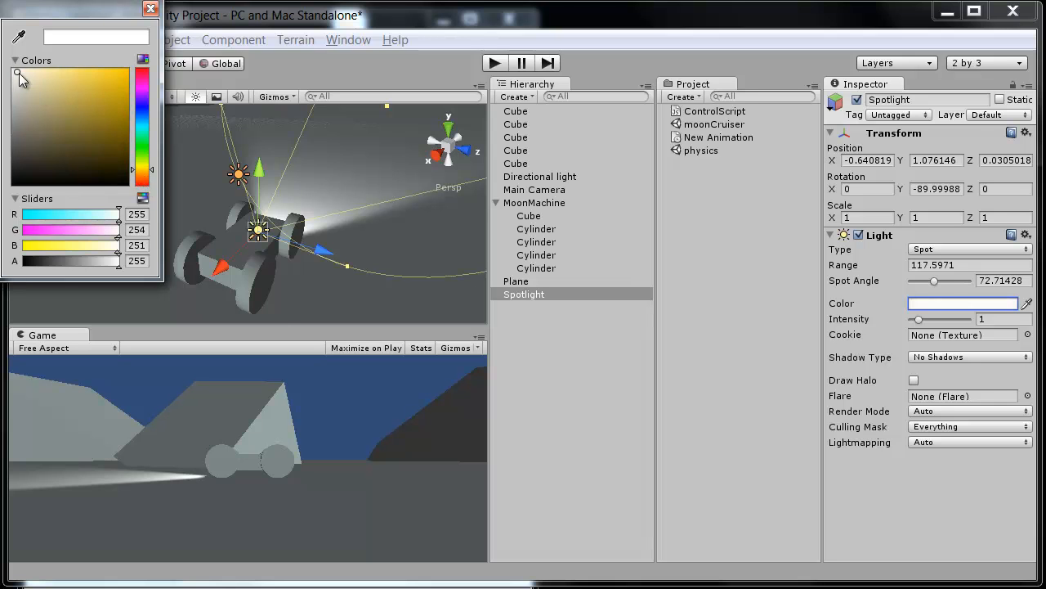
{"action": "left_click", "coordinate": [151, 9]}
{"action": "left_click_drag", "start_coordinate": [215, 184], "coordinate": [183, 139], "text": "alt"}
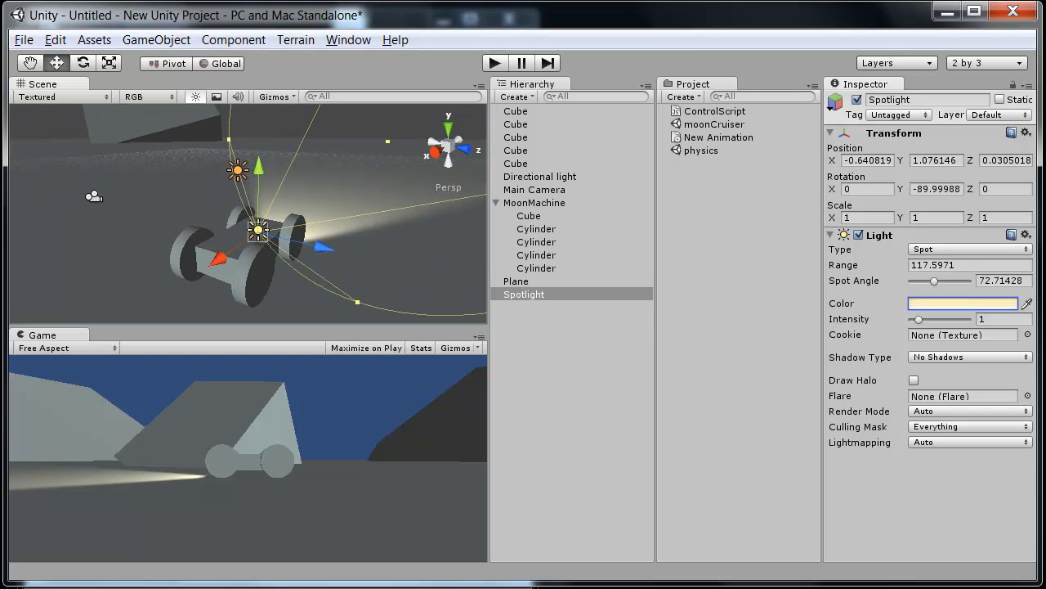
- Create a point light and position it beneath the vehicle at about X -0.19, Y 0.20, Z -0.25
{"action": "left_click_drag", "start_coordinate": [406, 228], "coordinate": [196, 147], "text": "alt"}
{"action": "left_click", "coordinate": [164, 40]}
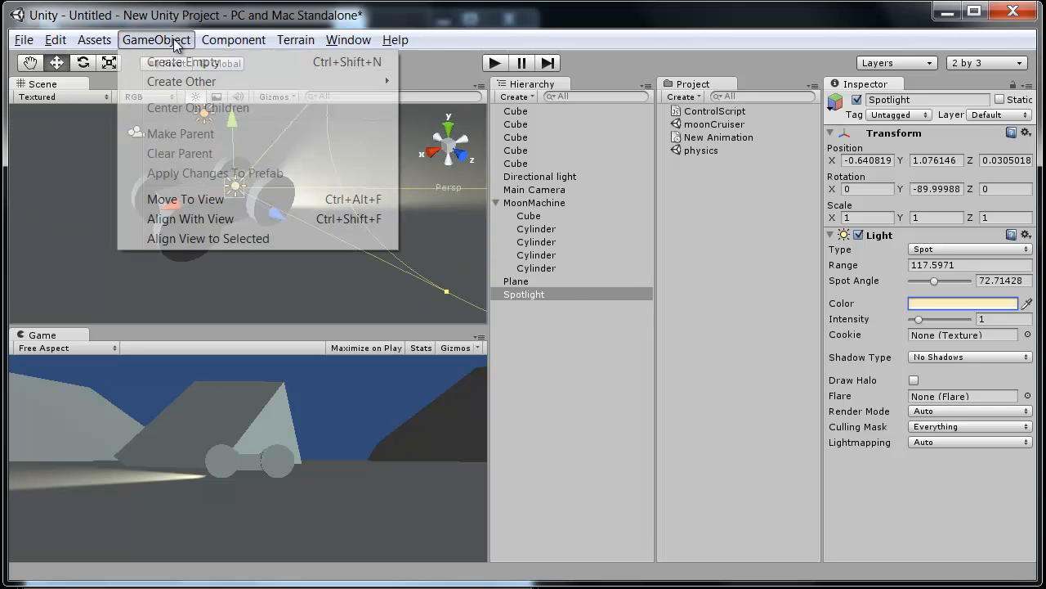
{"action": "mouse_move", "coordinate": [195, 88]}
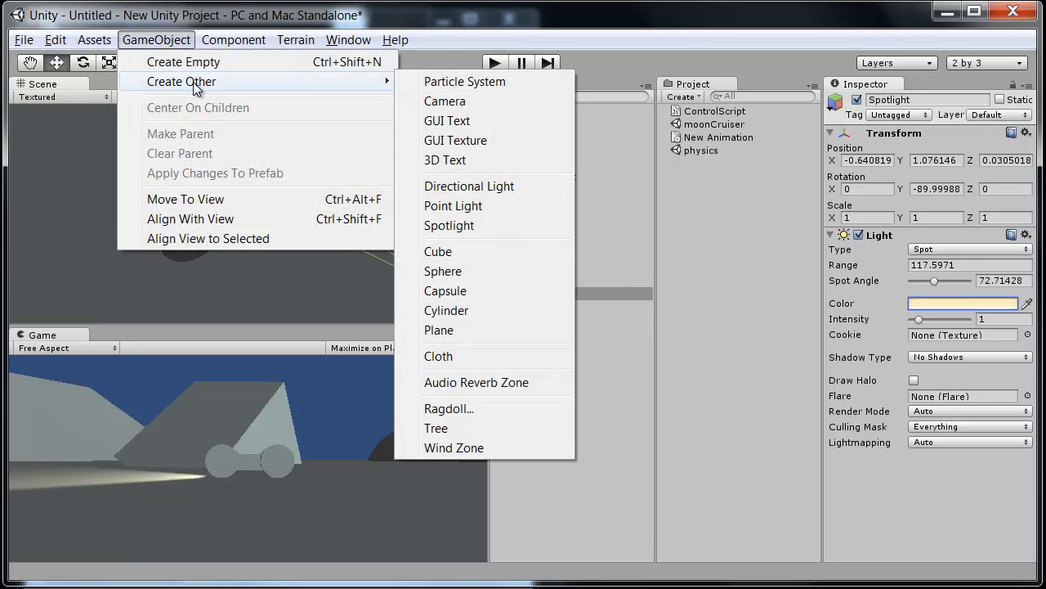
{"action": "left_click", "coordinate": [493, 208]}
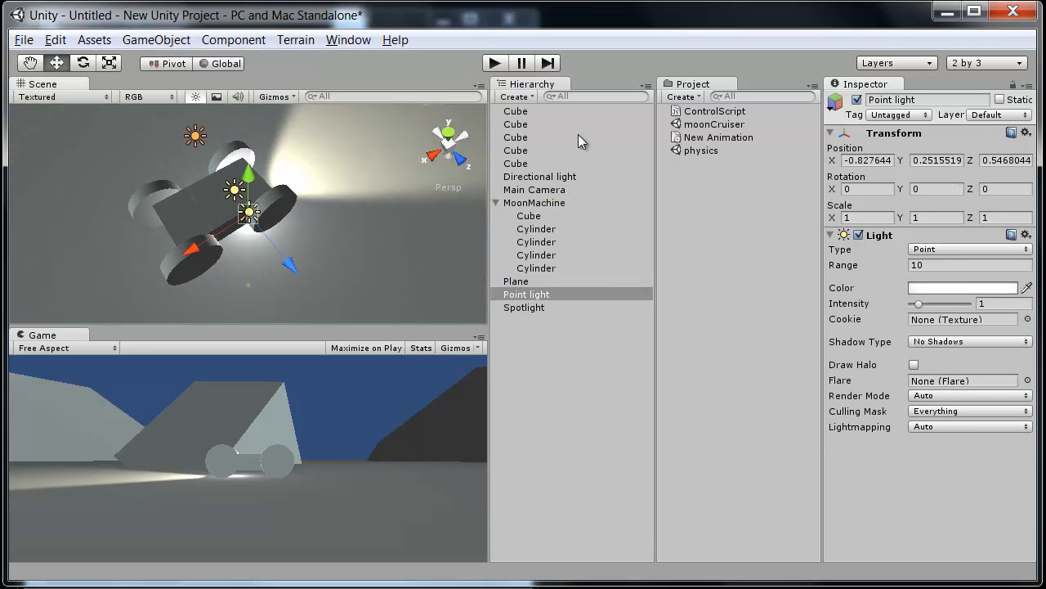
{"action": "left_click_drag", "start_coordinate": [343, 245], "coordinate": [291, 281], "text": "alt"}
{"action": "left_click_drag", "start_coordinate": [198, 247], "coordinate": [292, 370]}
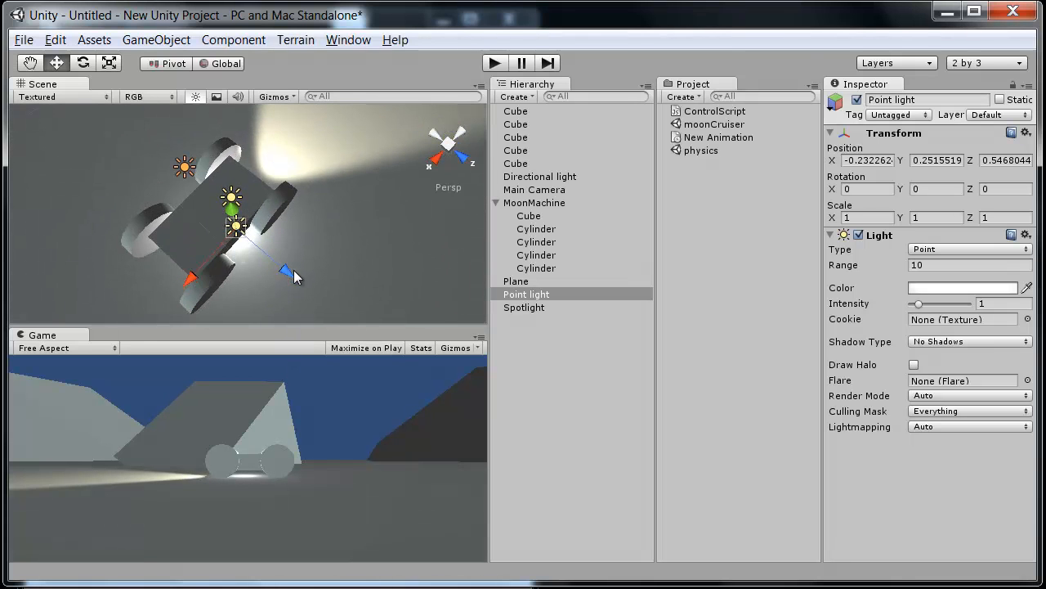
{"action": "left_click_drag", "start_coordinate": [293, 272], "coordinate": [266, 261]}
{"action": "left_click_drag", "start_coordinate": [171, 278], "coordinate": [273, 122], "text": "alt"}
{"action": "left_click_drag", "start_coordinate": [147, 219], "coordinate": [159, 217]}
{"action": "left_click_drag", "start_coordinate": [228, 233], "coordinate": [300, 227], "text": "alt"}
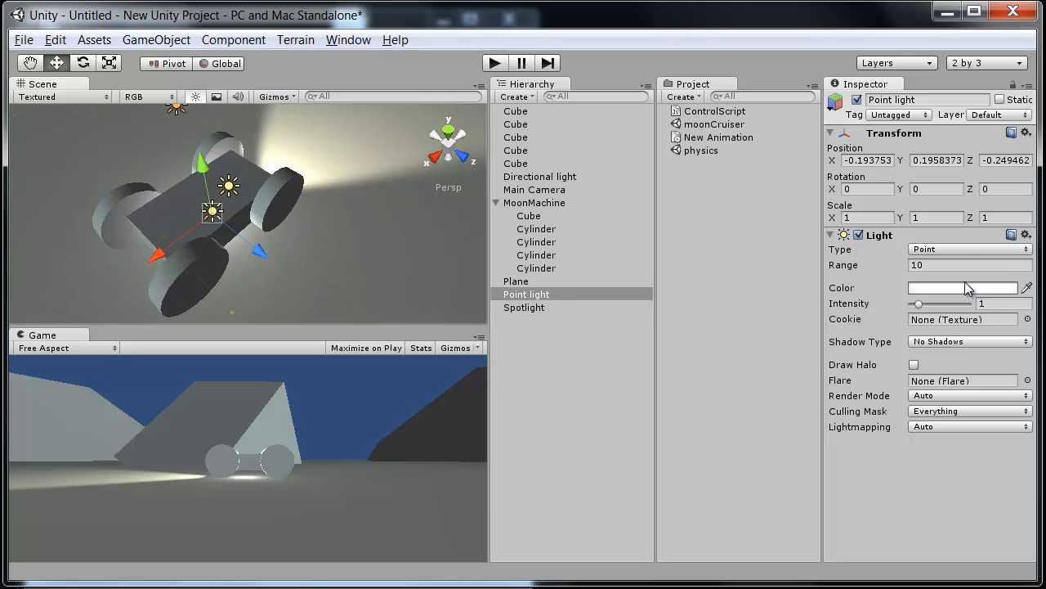
- Set the point light's color to orange, RGB 234, 159, 61
{"action": "left_click", "coordinate": [967, 288]}
{"action": "left_click", "coordinate": [140, 89]}
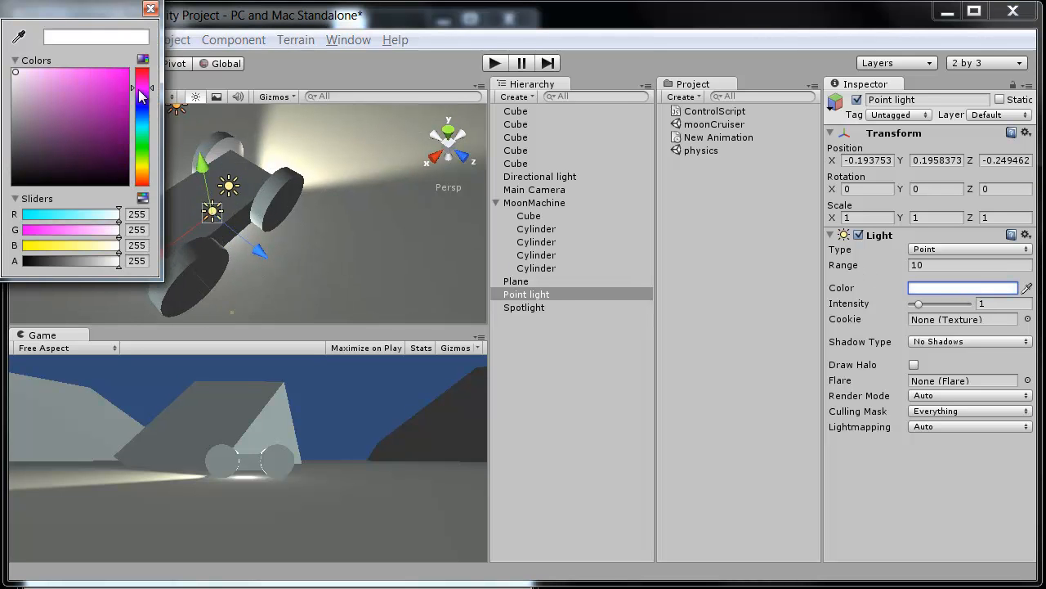
{"action": "left_click", "coordinate": [51, 81]}
{"action": "left_click", "coordinate": [141, 143]}
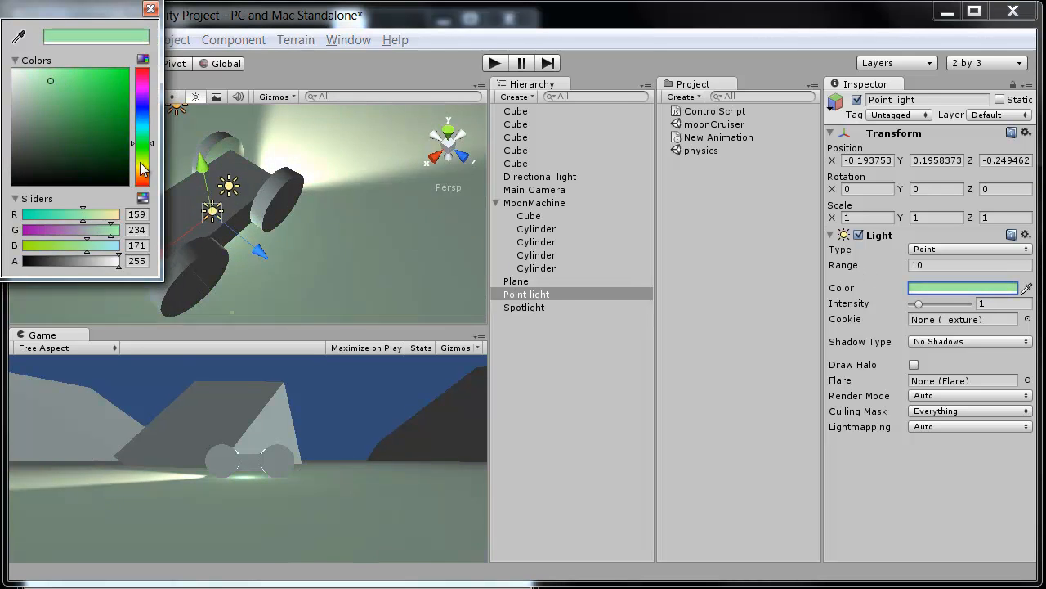
{"action": "left_click_drag", "start_coordinate": [69, 92], "coordinate": [97, 81]}
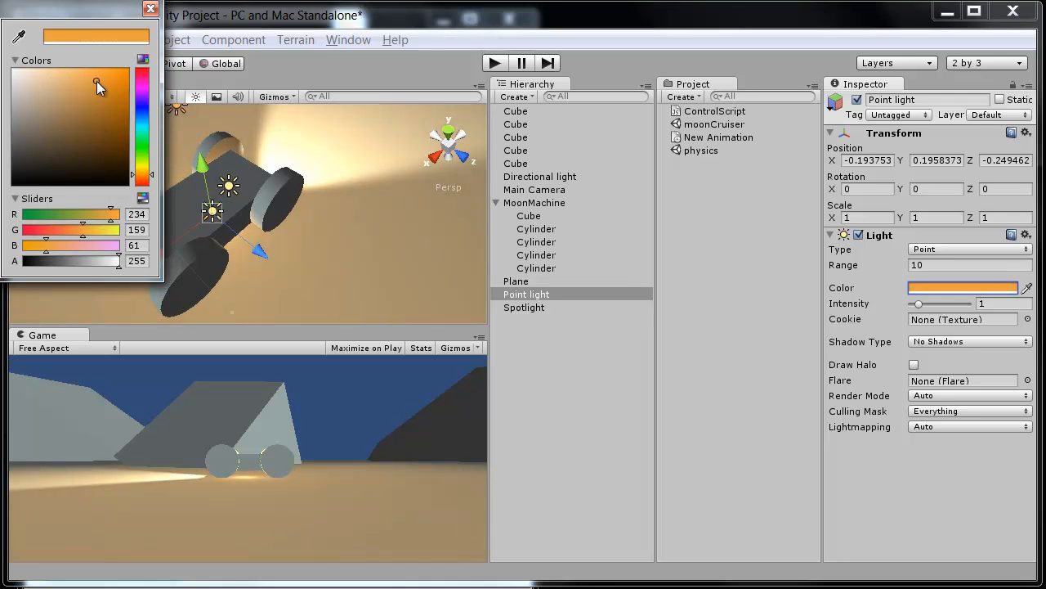
{"action": "left_click", "coordinate": [150, 8]}
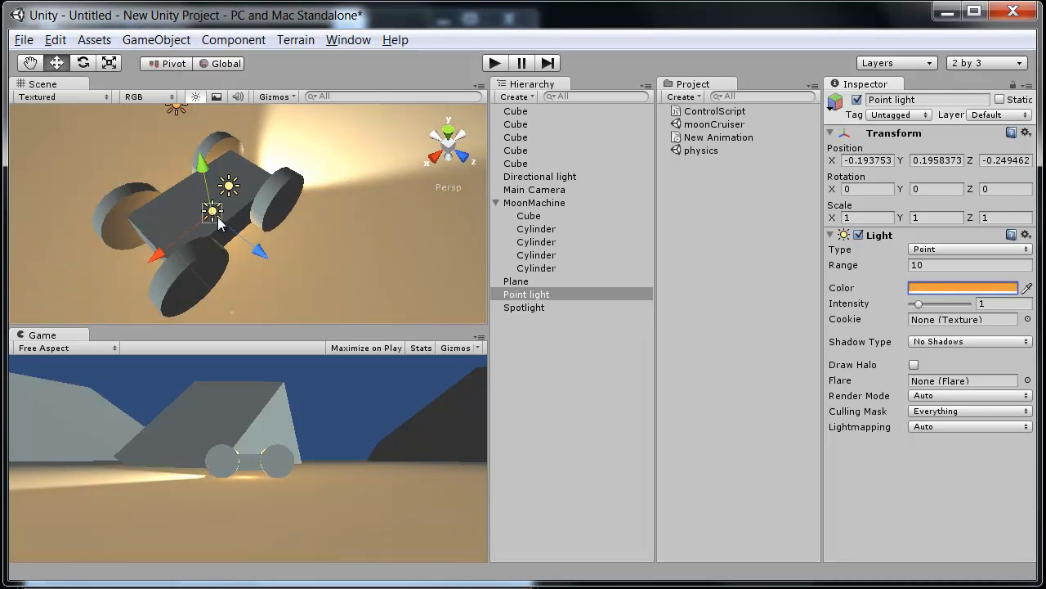
- Reduce the point light's range to about 4.48
{"action": "left_click_drag", "start_coordinate": [289, 278], "coordinate": [142, 180], "text": "alt"}
{"action": "scroll", "coordinate": [245, 234], "scroll_direction": "down", "scroll_amount": 5}
{"action": "scroll", "coordinate": [158, 181], "scroll_direction": "down", "scroll_amount": 6}
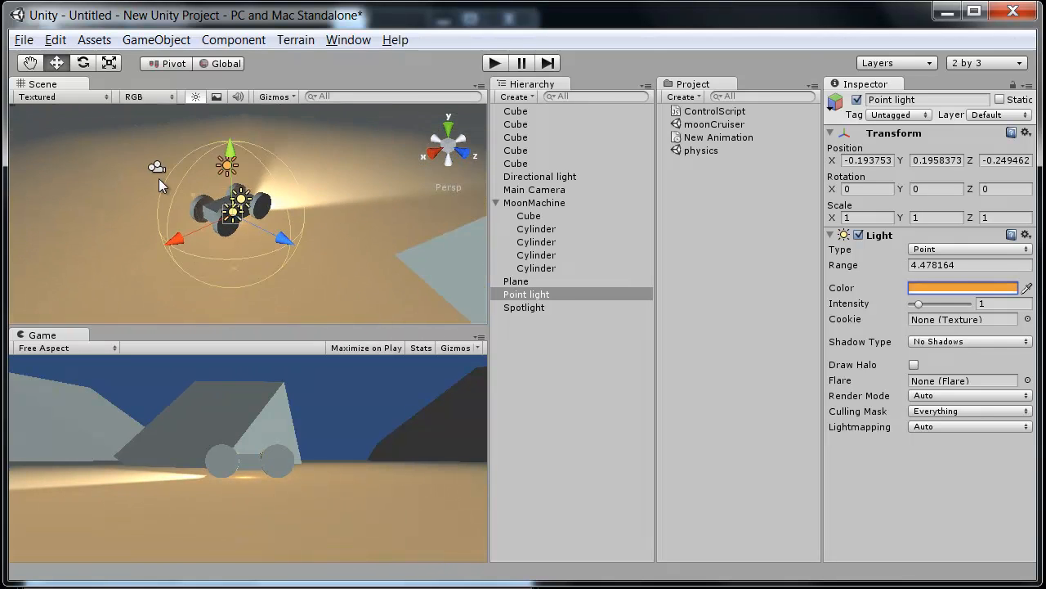
{"action": "scroll", "coordinate": [159, 186], "scroll_direction": "up", "scroll_amount": 5}
{"action": "left_click_drag", "start_coordinate": [156, 189], "coordinate": [108, 121], "text": "alt"}
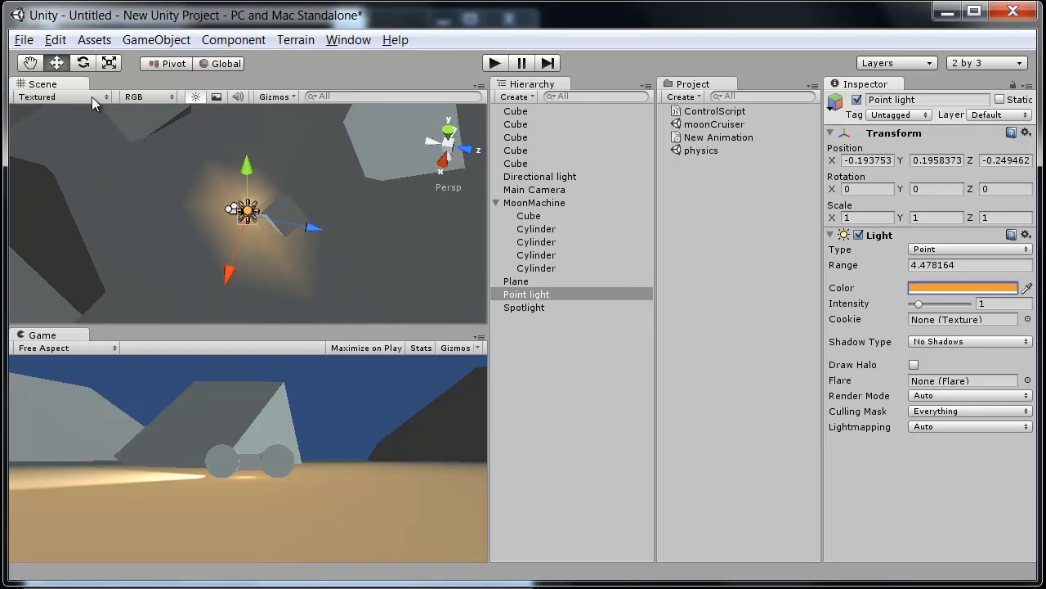
- Switch the scene view's draw mode to Tex - Wire
{"action": "left_click", "coordinate": [92, 96]}
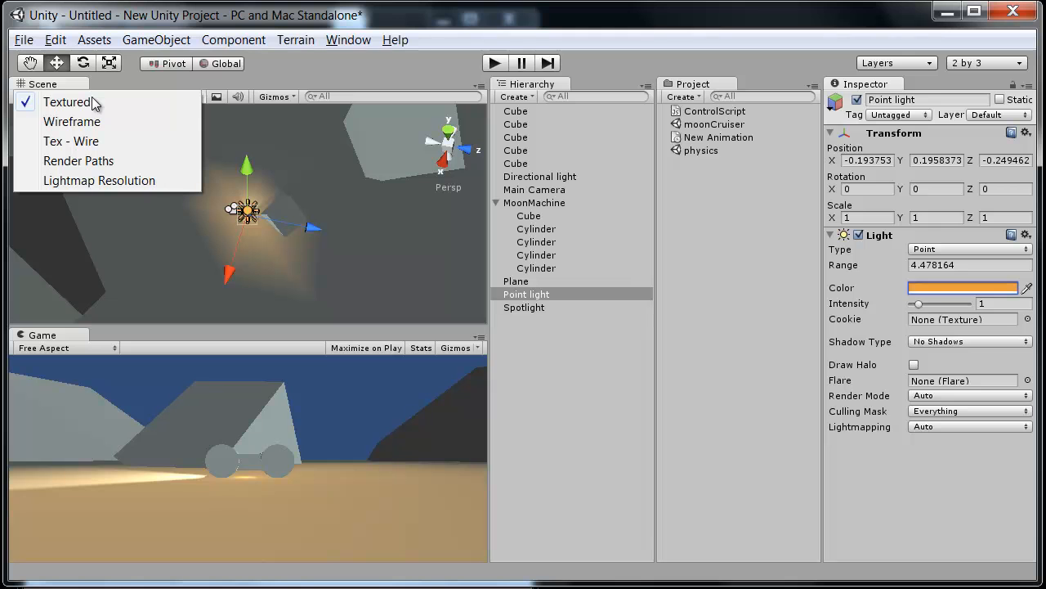
{"action": "left_click", "coordinate": [101, 142]}
{"action": "mouse_move", "coordinate": [127, 185]}
{"action": "left_mouse_down", "text": "alt"}
{"action": "mouse_move", "coordinate": [247, 224]}
{"action": "mouse_move", "coordinate": [249, 246]}
{"action": "mouse_move", "coordinate": [328, 190]}
{"action": "left_mouse_up", "text": "alt"}
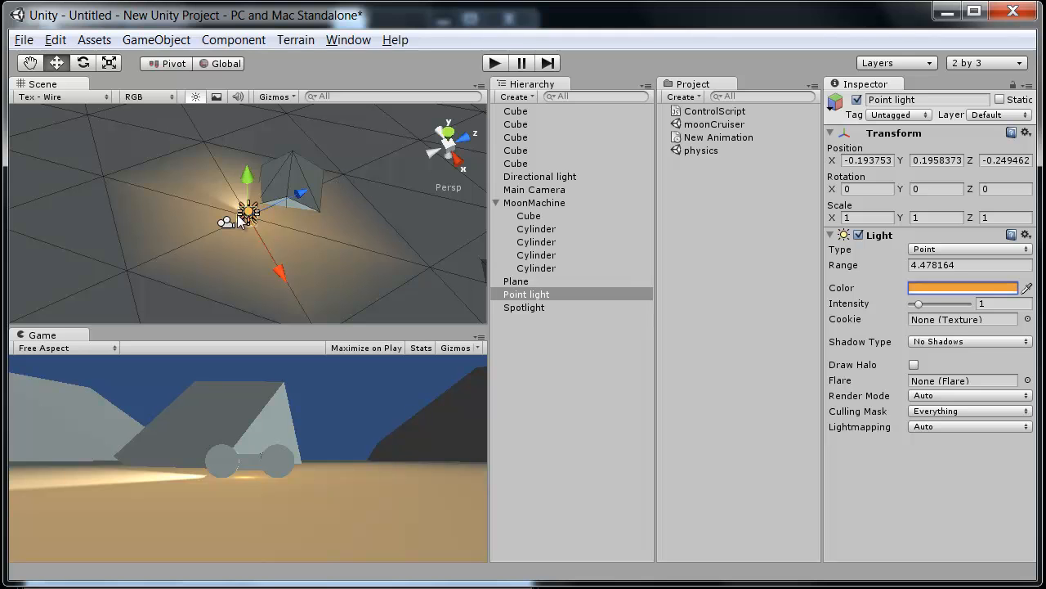
{"action": "left_click_drag", "start_coordinate": [318, 257], "coordinate": [226, 240], "text": "alt"}
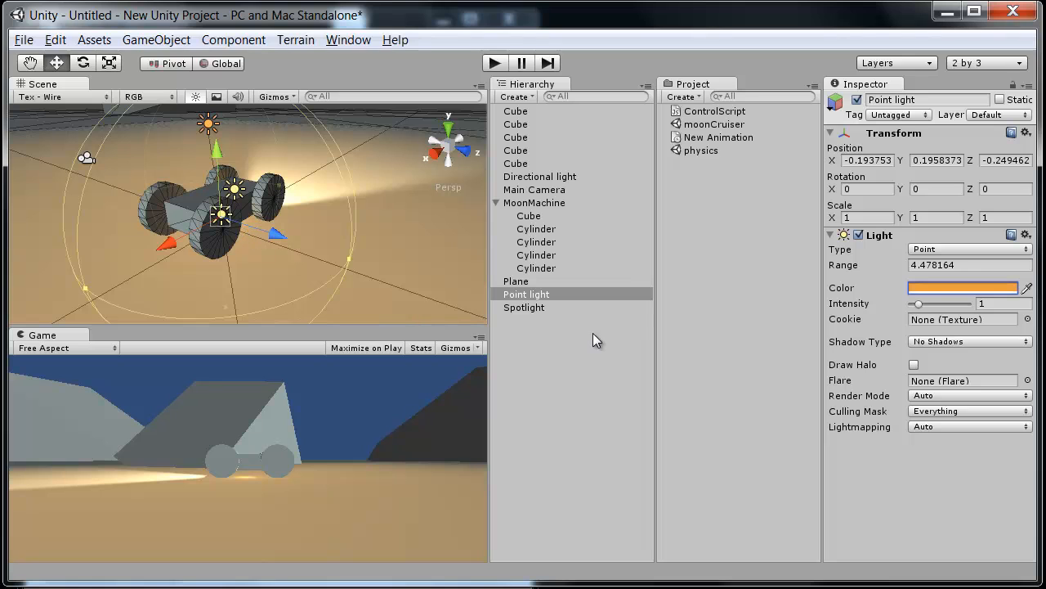
- Set the point light's render mode to Important
{"action": "left_click", "coordinate": [969, 396]}
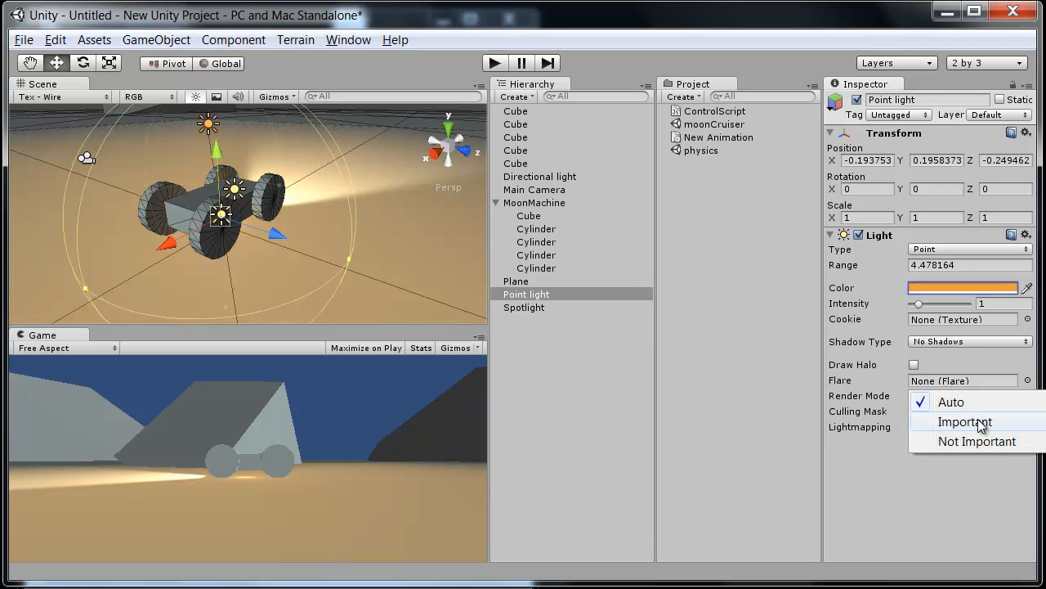
{"action": "left_click", "coordinate": [965, 421]}
{"action": "left_click_drag", "start_coordinate": [302, 287], "coordinate": [255, 268], "text": "alt"}
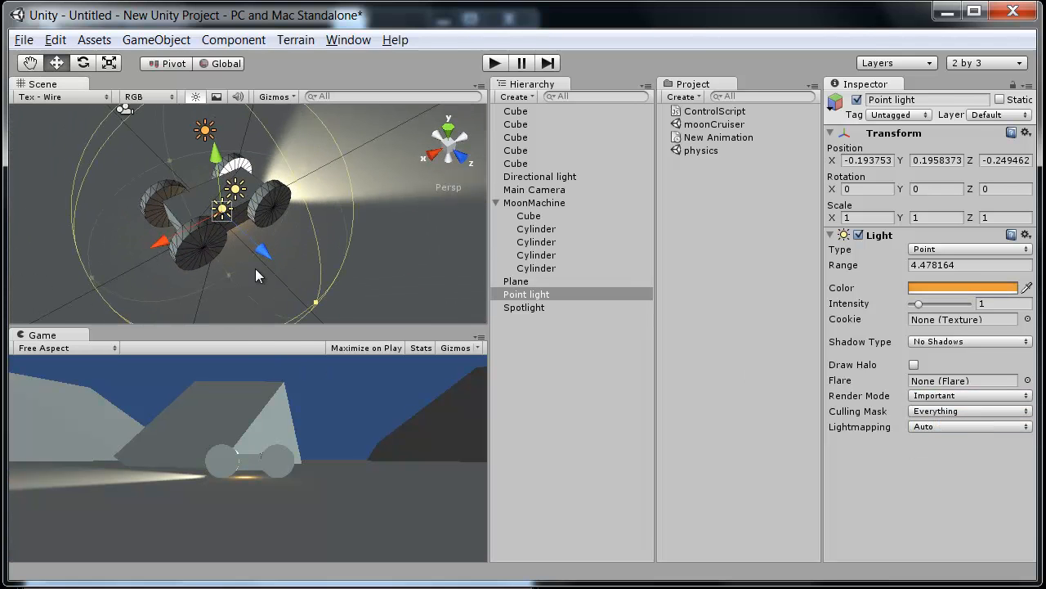
- Adjust the point light's range to about 12.04
{"action": "left_click_drag", "start_coordinate": [164, 159], "coordinate": [134, 123]}
{"action": "left_click_drag", "start_coordinate": [107, 75], "coordinate": [153, 147]}
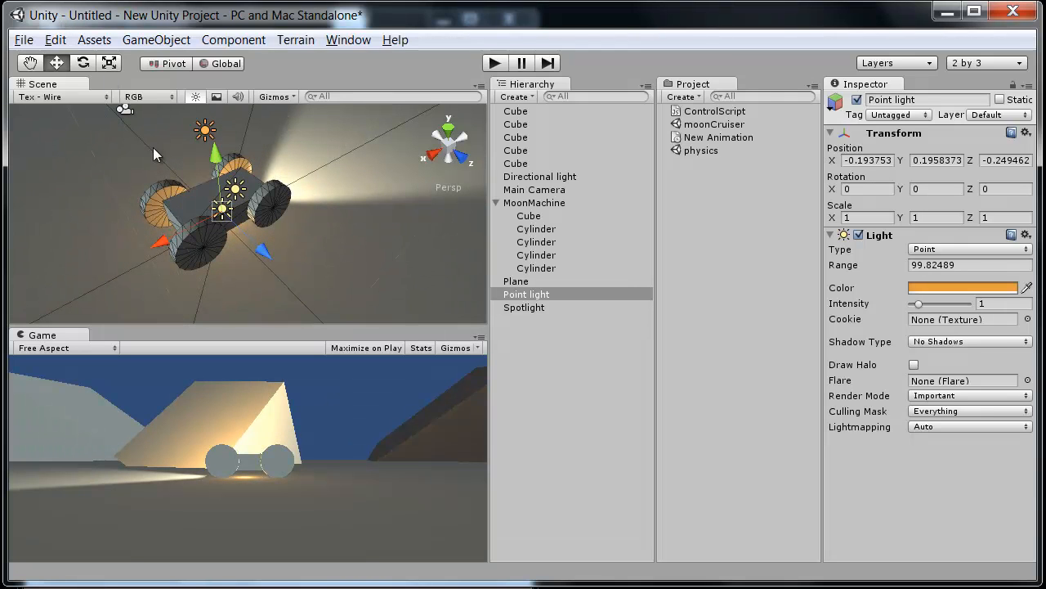
{"action": "left_click_drag", "start_coordinate": [248, 243], "coordinate": [244, 238]}
{"action": "key", "text": "f"}
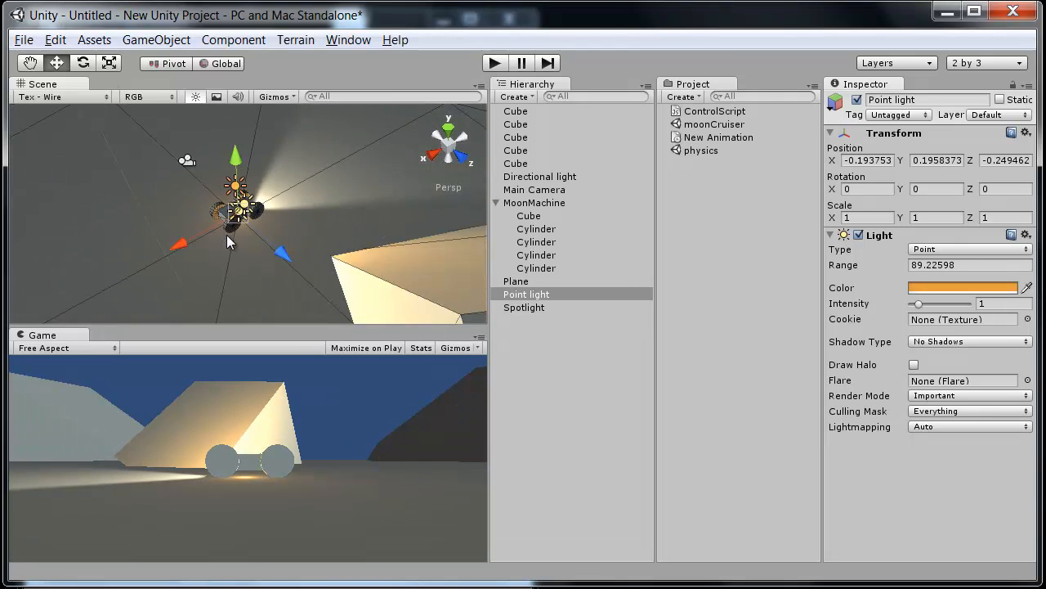
{"action": "left_click_drag", "start_coordinate": [154, 130], "coordinate": [192, 177]}
{"action": "scroll", "coordinate": [232, 211], "scroll_direction": "up", "scroll_amount": 3}
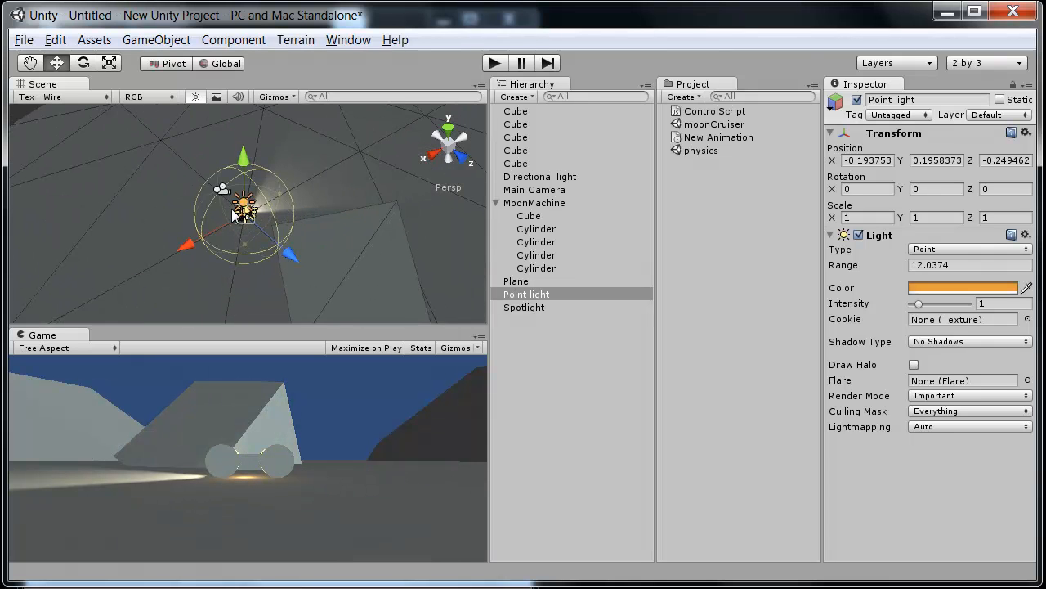
{"action": "scroll", "coordinate": [233, 213], "scroll_direction": "down", "scroll_amount": 8}
- Set the spotlight's render mode to Important
{"action": "left_click_drag", "start_coordinate": [233, 212], "coordinate": [473, 250], "text": "alt"}
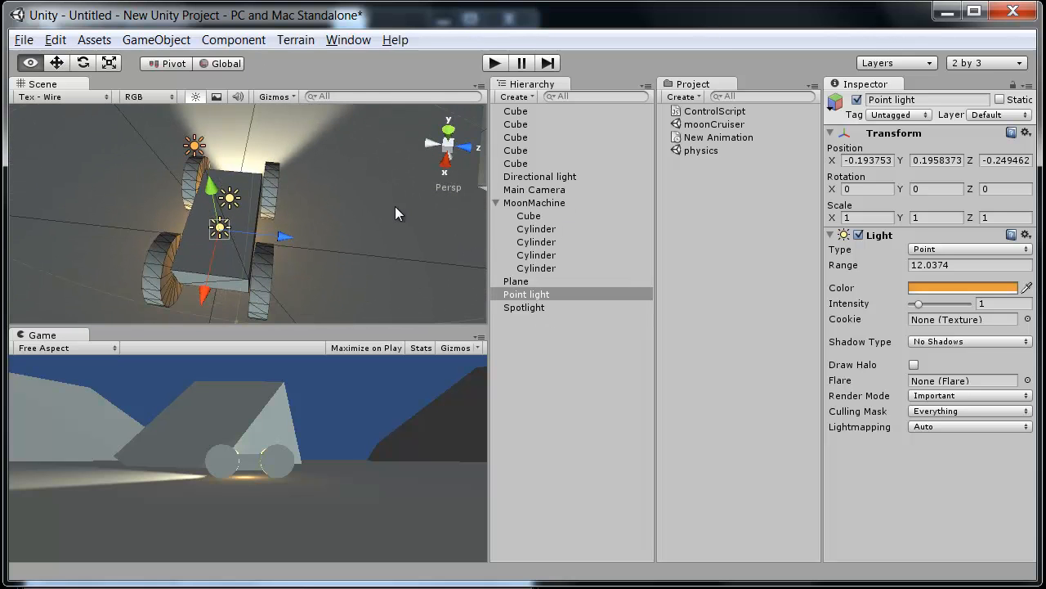
{"action": "left_click_drag", "start_coordinate": [393, 205], "coordinate": [204, 160], "text": "alt"}
{"action": "left_click", "coordinate": [233, 189]}
{"action": "left_click_drag", "start_coordinate": [248, 193], "coordinate": [258, 192], "text": "alt"}
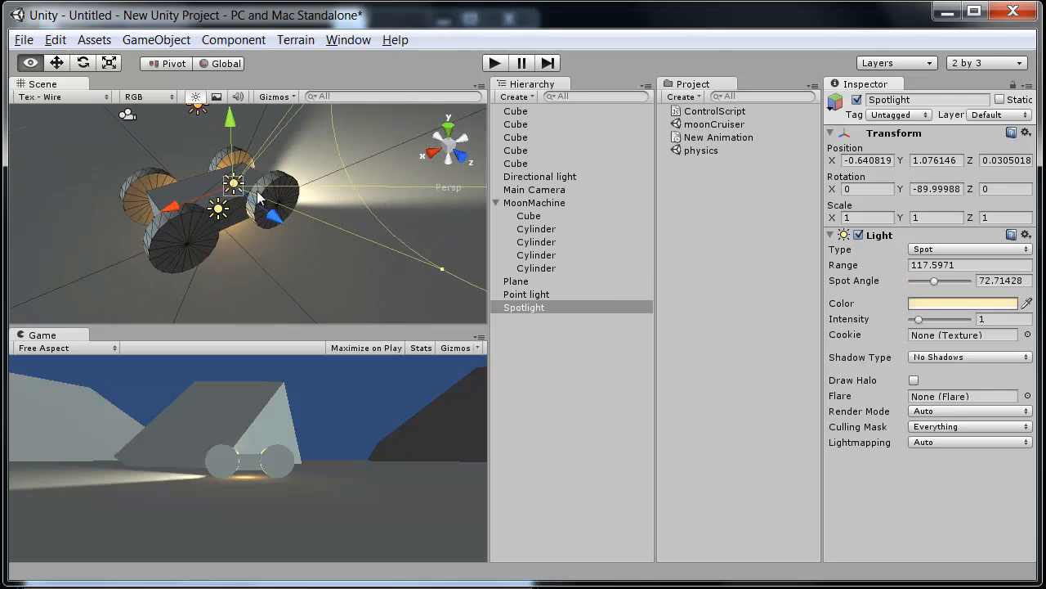
{"action": "left_click", "coordinate": [948, 414]}
{"action": "left_click", "coordinate": [965, 438]}
{"action": "left_click_drag", "start_coordinate": [254, 253], "coordinate": [303, 285], "text": "alt"}
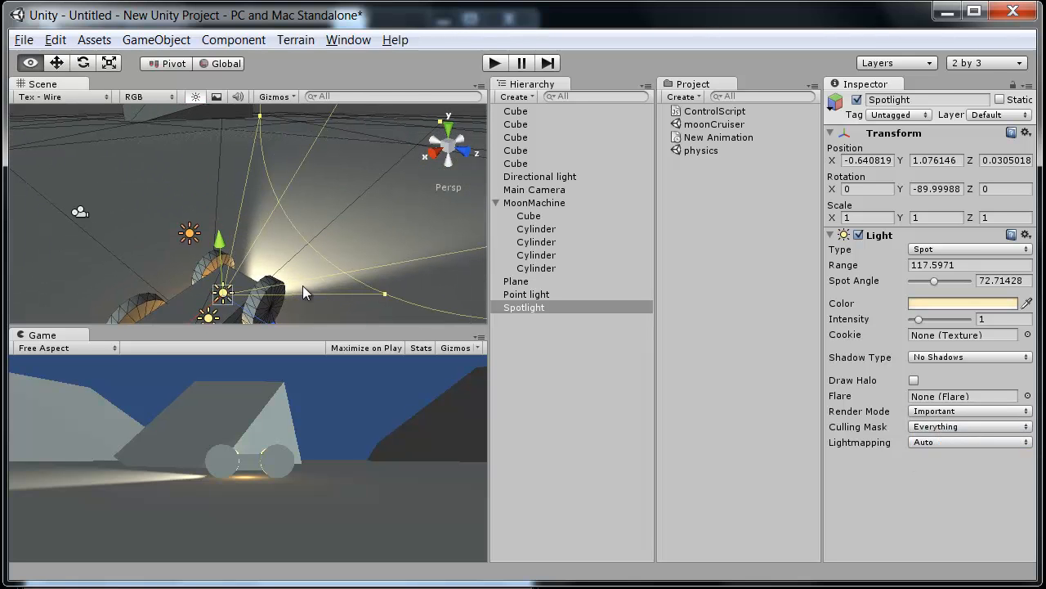
- Move the directional light away from the vehicle to about -17.71 on Z
{"action": "left_click", "coordinate": [190, 235]}
{"action": "left_click_drag", "start_coordinate": [191, 237], "coordinate": [274, 198], "text": "alt"}
{"action": "scroll", "coordinate": [273, 199], "scroll_direction": "down", "scroll_amount": 4}
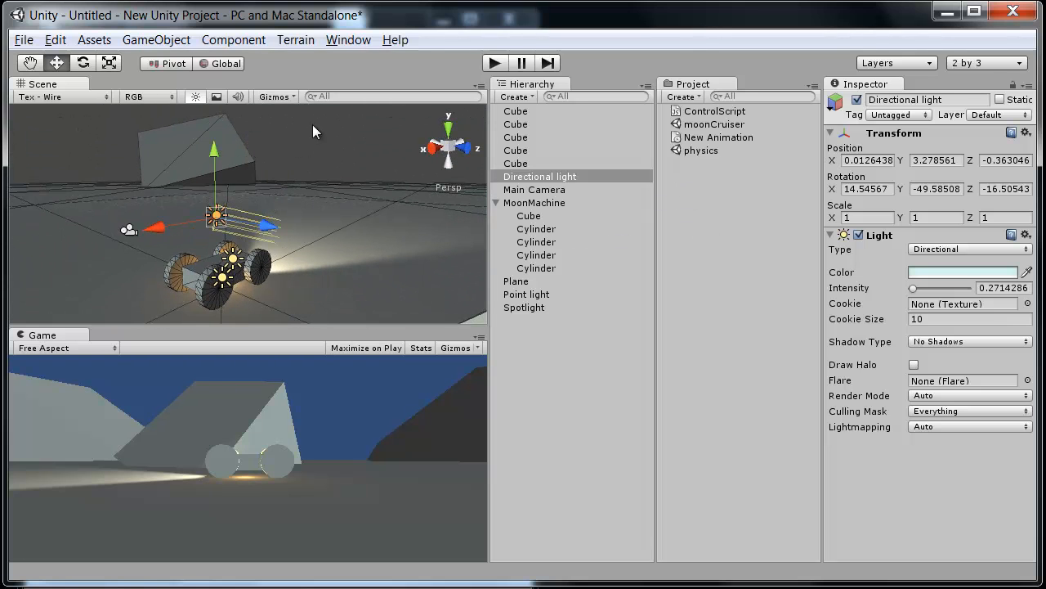
{"action": "left_click", "coordinate": [306, 153]}
{"action": "left_click_drag", "start_coordinate": [336, 237], "coordinate": [474, 257], "text": "alt"}
{"action": "scroll", "coordinate": [297, 211], "scroll_direction": "up", "scroll_amount": 4}
{"action": "left_click", "coordinate": [226, 223]}
{"action": "scroll", "coordinate": [250, 240], "scroll_direction": "down", "scroll_amount": 8}
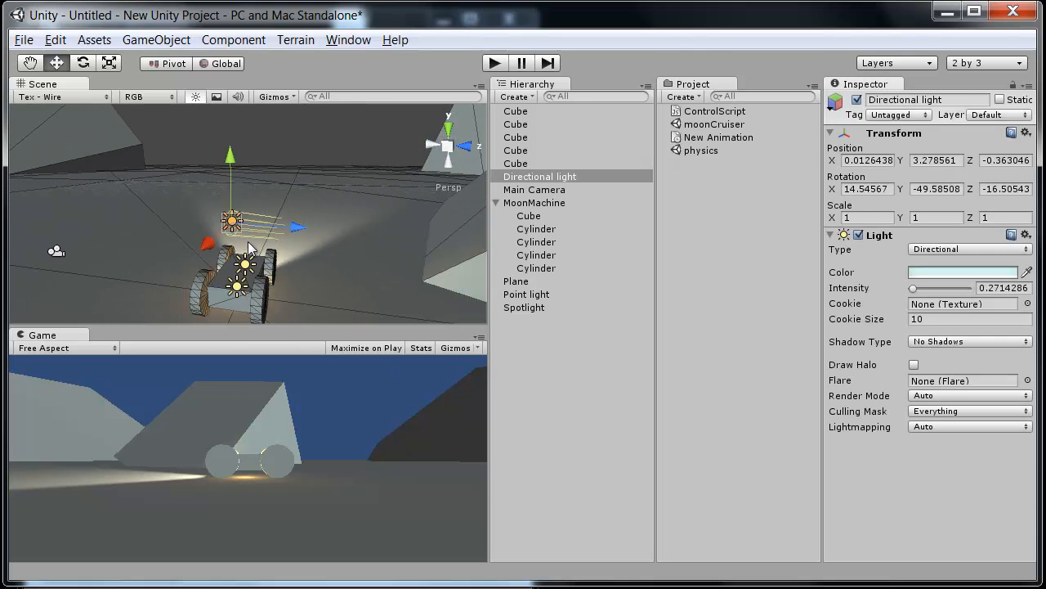
{"action": "left_click_drag", "start_coordinate": [27, 223], "coordinate": [28, 224]}
{"action": "scroll", "coordinate": [203, 231], "scroll_direction": "down", "scroll_amount": 4}
{"action": "left_click_drag", "start_coordinate": [207, 229], "coordinate": [250, 239], "text": "alt"}
{"action": "scroll", "coordinate": [251, 238], "scroll_direction": "up", "scroll_amount": 4}
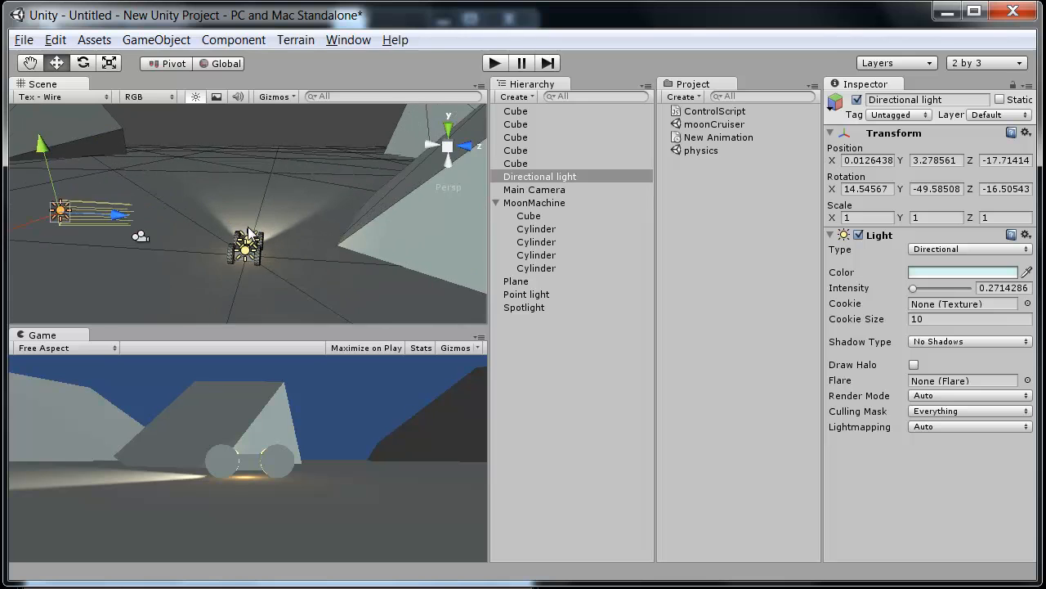
- Test moving the MoonMachine along X separately from its lights, and undo the move
{"action": "left_click", "coordinate": [551, 202]}
{"action": "key", "text": "f"}
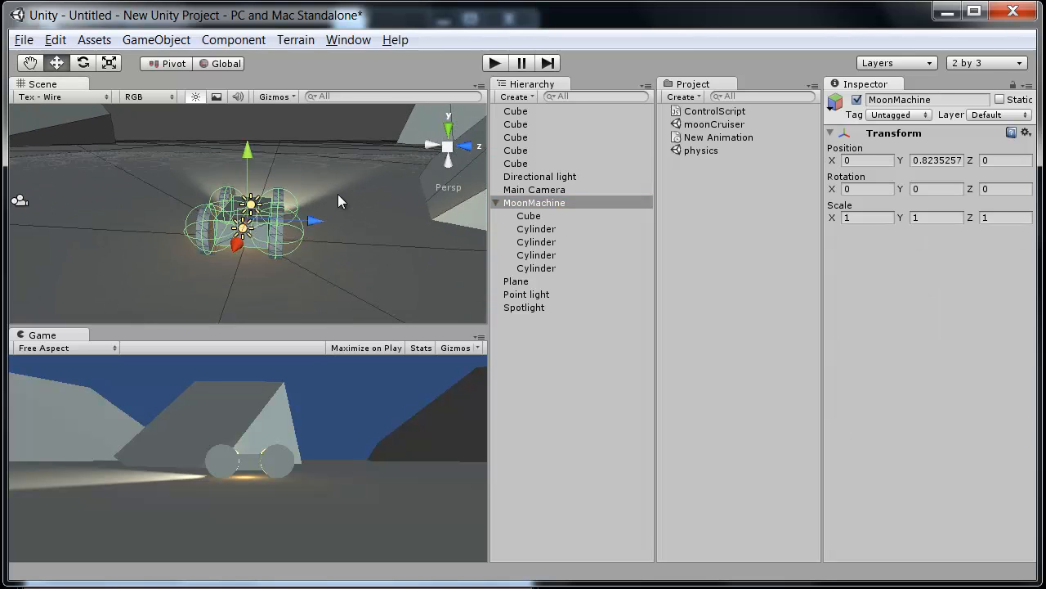
{"action": "left_click_drag", "start_coordinate": [338, 193], "coordinate": [93, 253], "text": "alt"}
{"action": "left_click_drag", "start_coordinate": [190, 229], "coordinate": [287, 242]}
{"action": "key", "text": "ctrl+z"}
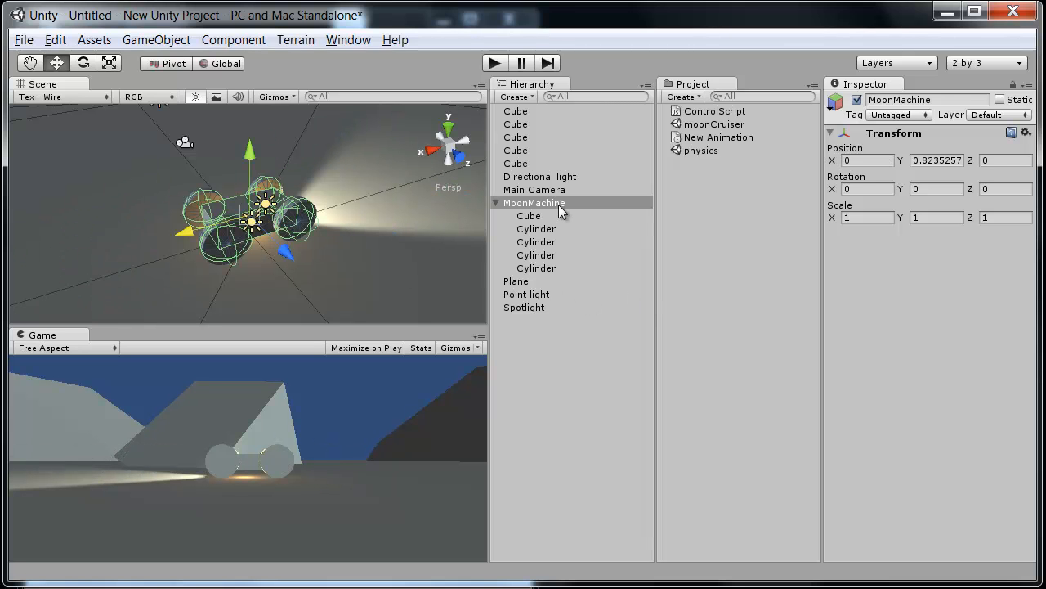
- Parent the point light and the spotlight to the MoonMachine
{"action": "left_click", "coordinate": [533, 295]}
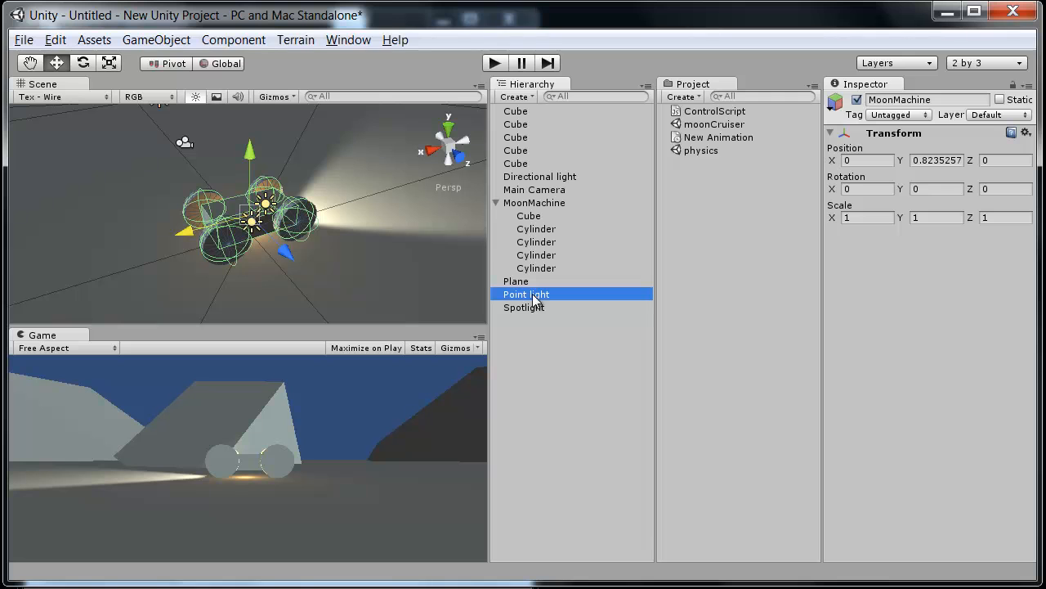
{"action": "left_click_drag", "start_coordinate": [533, 297], "coordinate": [543, 206]}
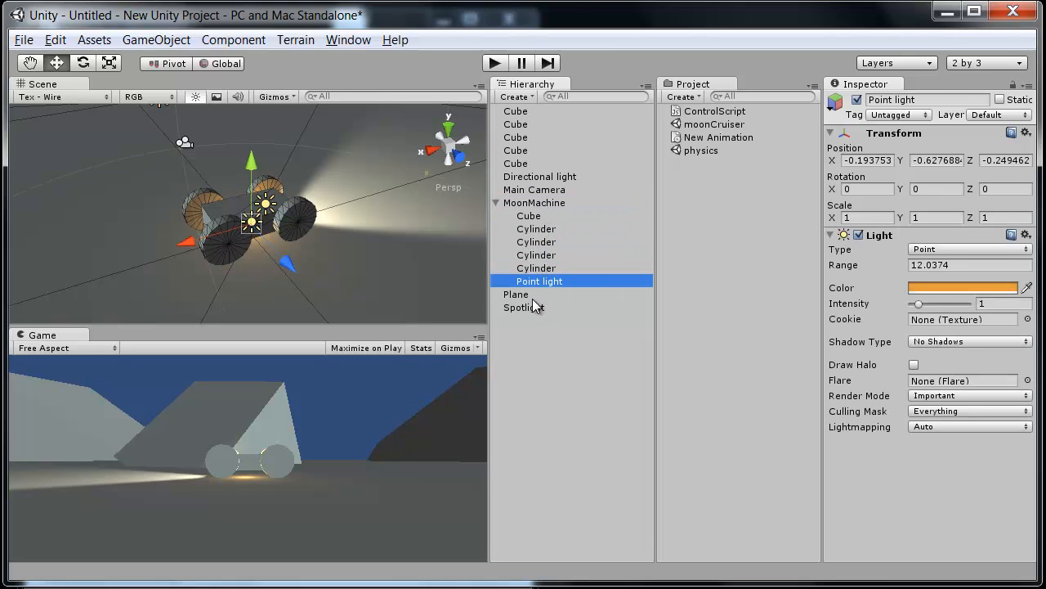
{"action": "left_click_drag", "start_coordinate": [523, 309], "coordinate": [538, 210]}
- Test moving the MoonMachine together with its parented lights, and undo the move
{"action": "left_click", "coordinate": [535, 203]}
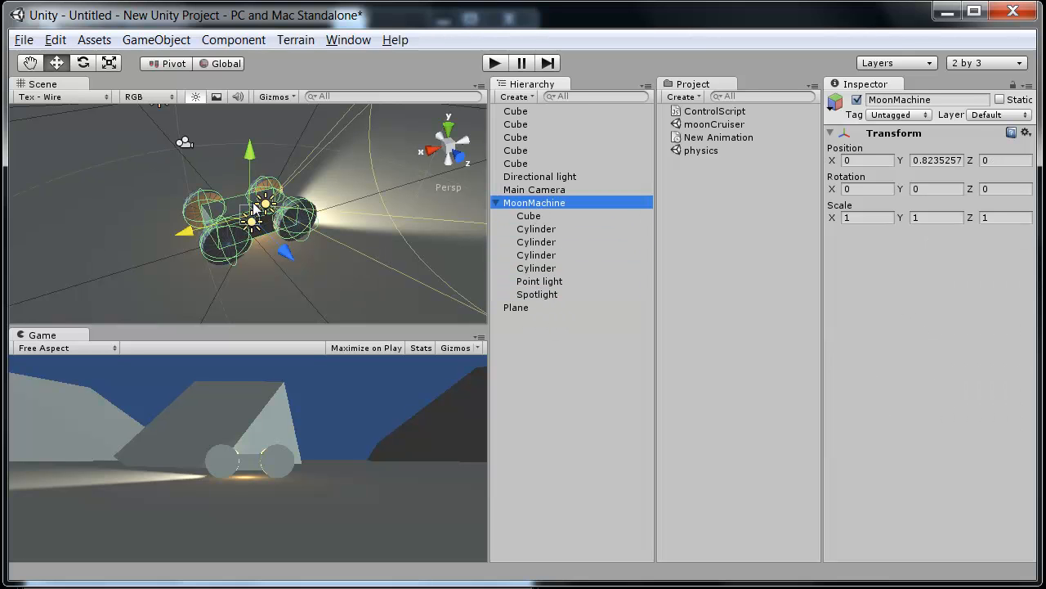
{"action": "left_click_drag", "start_coordinate": [188, 229], "coordinate": [261, 212]}
{"action": "key", "text": "ctrl+z"}
{"action": "left_click_drag", "start_coordinate": [171, 219], "coordinate": [203, 224], "text": "alt"}
- Widen the Main Camera's field of view to about 81.7
{"action": "left_click", "coordinate": [204, 155]}
{"action": "left_click_drag", "start_coordinate": [205, 155], "coordinate": [184, 222], "text": "alt"}
{"action": "scroll", "coordinate": [264, 172], "scroll_direction": "down", "scroll_amount": 3}
{"action": "left_click_drag", "start_coordinate": [264, 172], "coordinate": [272, 193], "text": "alt"}
{"action": "left_click_drag", "start_coordinate": [209, 201], "coordinate": [274, 196]}
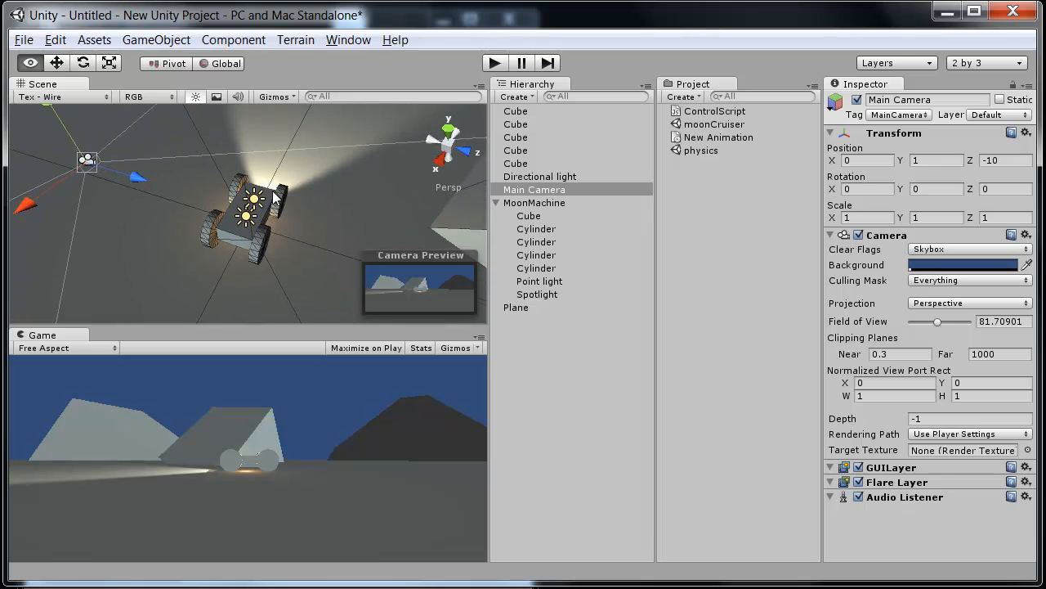
- Place the Main Camera behind and above the vehicle at about X 6.25, Y 3.48, Z 0.27, rotated about -90 degrees on Y
{"action": "left_click_drag", "start_coordinate": [136, 180], "coordinate": [94, 251]}
{"action": "scroll", "coordinate": [239, 219], "scroll_direction": "up", "scroll_amount": 3}
{"action": "left_click_drag", "start_coordinate": [111, 194], "coordinate": [107, 135]}
{"action": "scroll", "coordinate": [148, 160], "scroll_direction": "down", "scroll_amount": 5}
{"action": "left_click_drag", "start_coordinate": [262, 237], "coordinate": [418, 164], "text": "alt"}
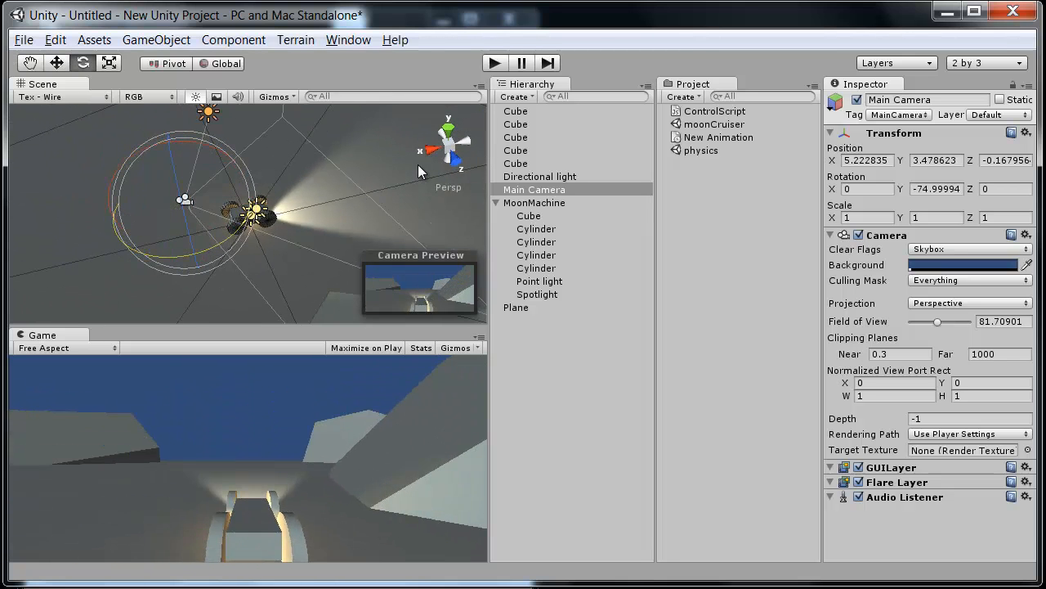
{"action": "left_click_drag", "start_coordinate": [239, 237], "coordinate": [112, 239], "text": "alt"}
{"action": "scroll", "coordinate": [276, 271], "scroll_direction": "down", "scroll_amount": 3}
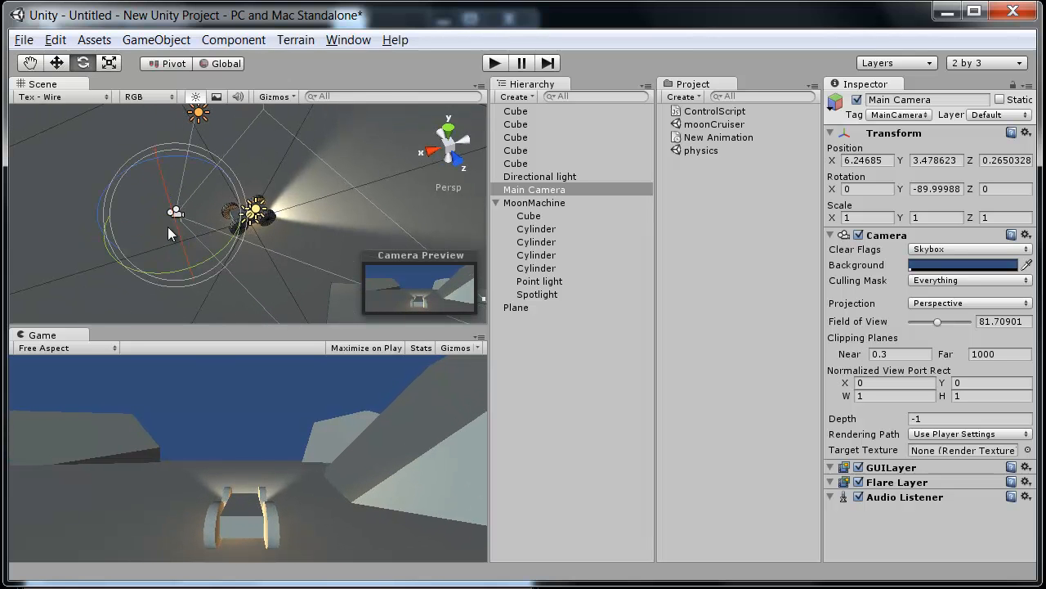
- Reposition the Main Camera at about X 6.42, Y 6.27 with a 19.3-degree downward tilt, and parent it to the MoonMachine
{"action": "left_click_drag", "start_coordinate": [136, 167], "coordinate": [158, 135]}
{"action": "key", "text": "w"}
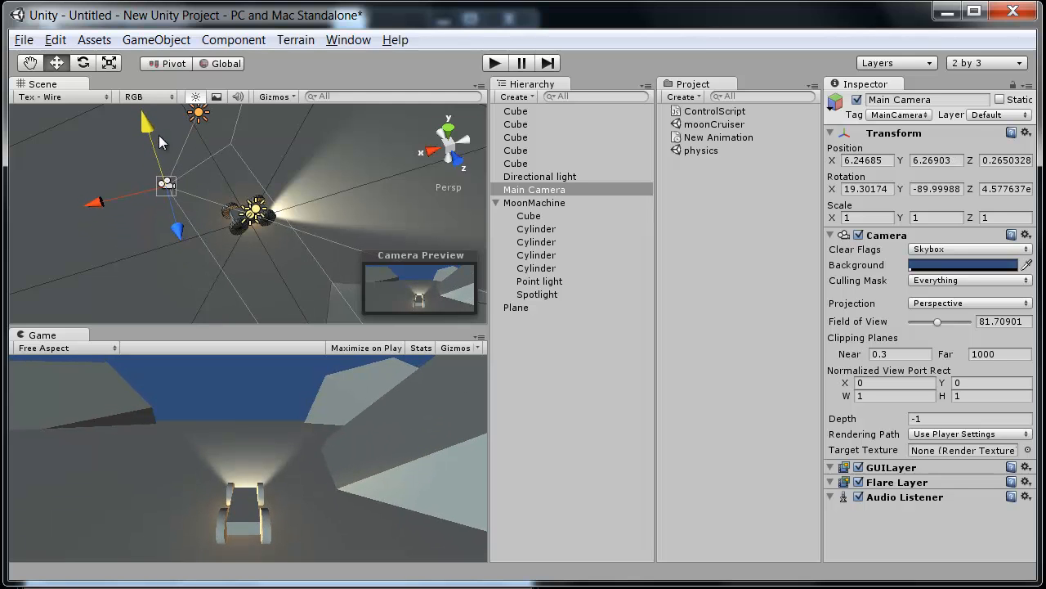
{"action": "left_click_drag", "start_coordinate": [74, 191], "coordinate": [209, 204]}
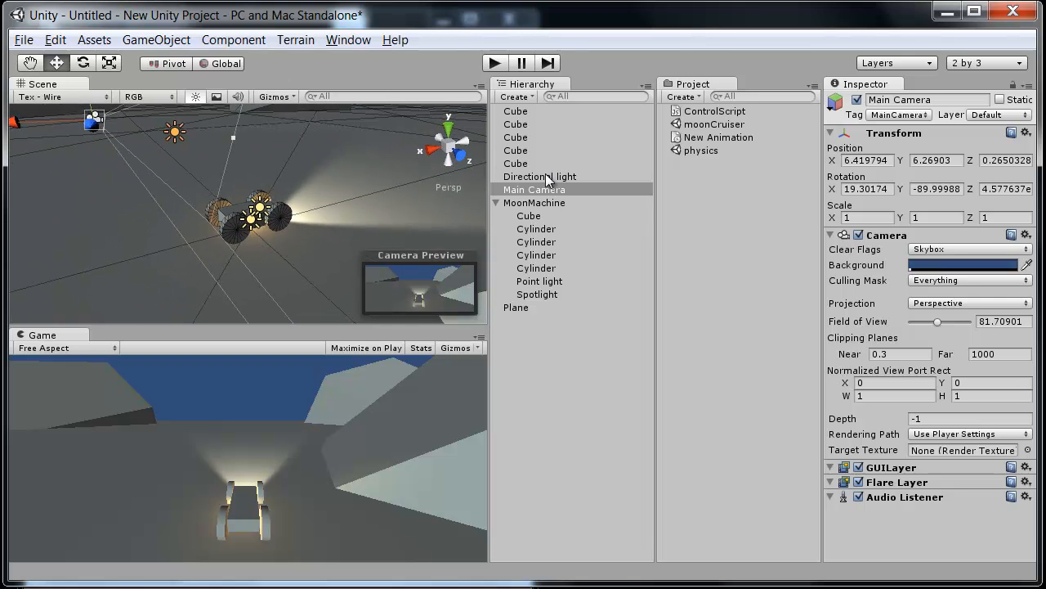
{"action": "mouse_move", "coordinate": [550, 192]}
{"action": "left_mouse_down"}
{"action": "mouse_move", "coordinate": [556, 210]}
{"action": "mouse_move", "coordinate": [548, 202]}
{"action": "left_mouse_up"}
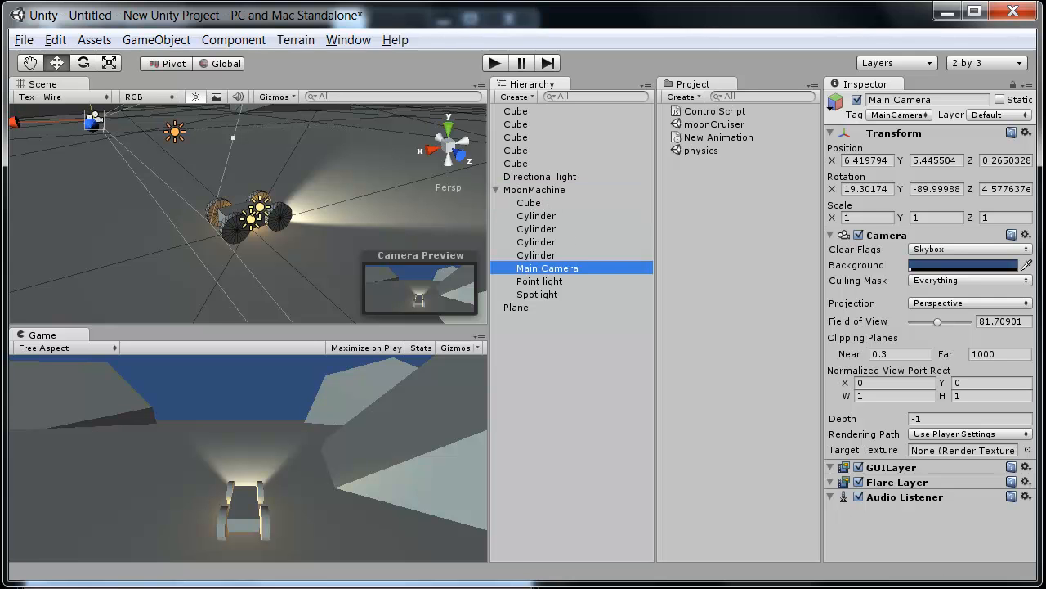
- Create a particle system near the MoonMachine
{"action": "left_click_drag", "start_coordinate": [404, 232], "coordinate": [352, 238], "text": "alt"}
{"action": "left_click_drag", "start_coordinate": [150, 215], "coordinate": [281, 214], "text": "alt"}
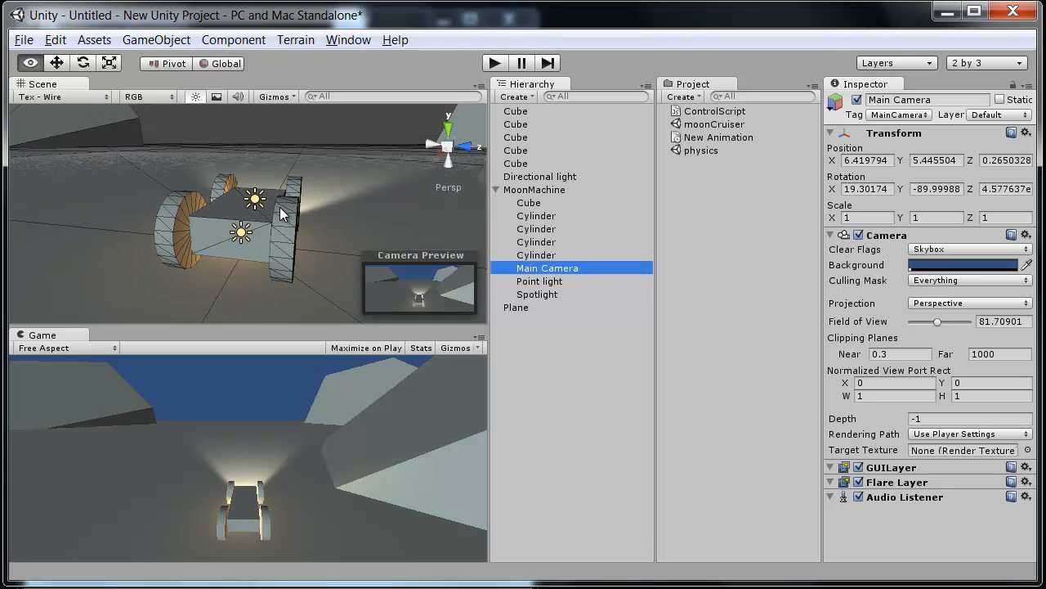
{"action": "left_click_drag", "start_coordinate": [250, 260], "coordinate": [215, 234], "text": "alt"}
{"action": "left_click_drag", "start_coordinate": [280, 220], "coordinate": [206, 248], "text": "alt"}
{"action": "right_click_drag", "start_coordinate": [206, 248], "coordinate": [173, 73], "text": "alt"}
{"action": "left_click", "coordinate": [158, 40]}
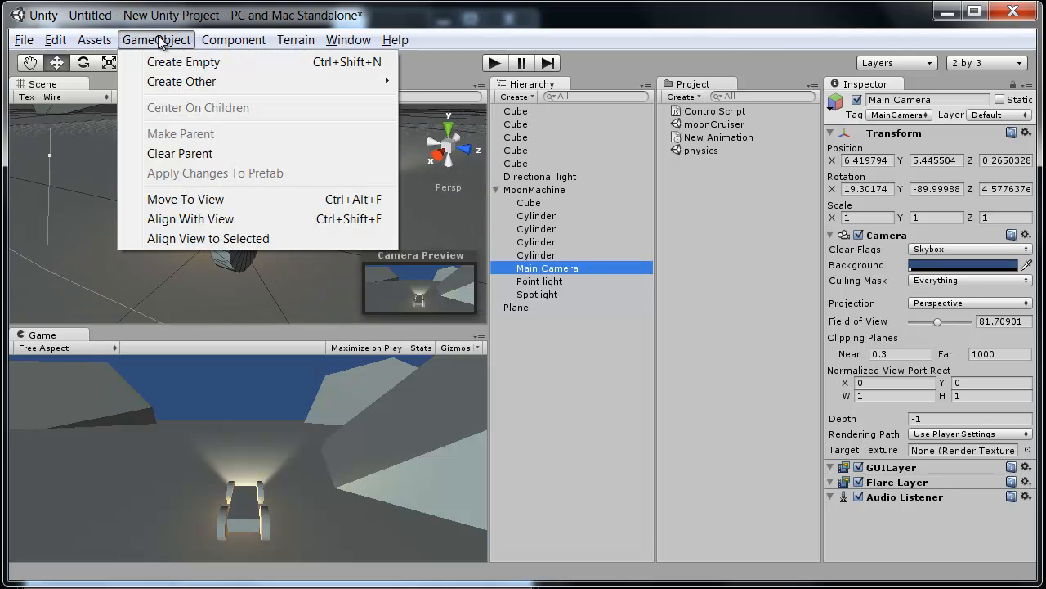
{"action": "mouse_move", "coordinate": [211, 81]}
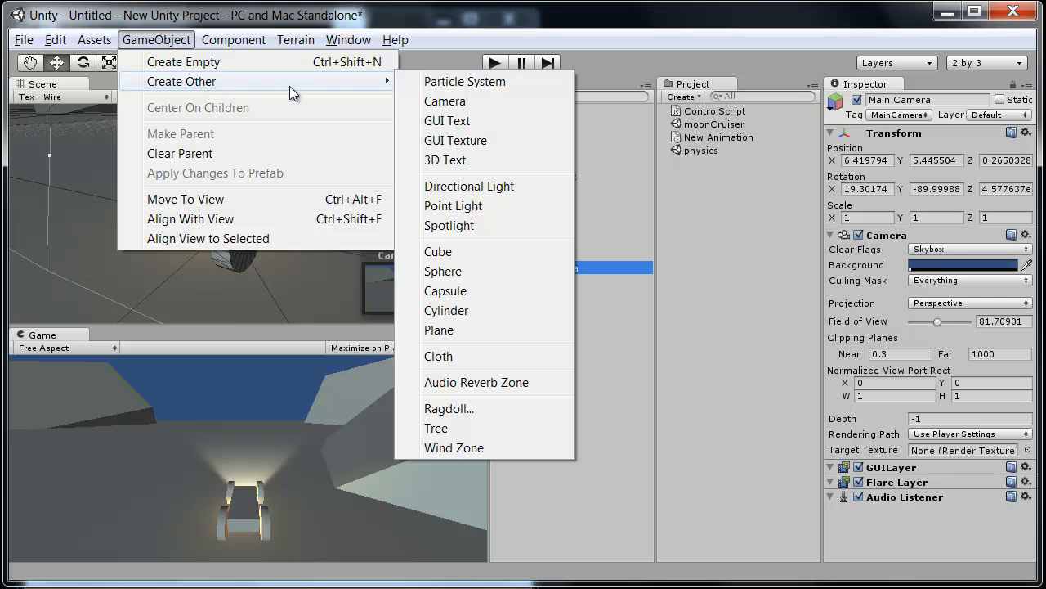
{"action": "left_click", "coordinate": [479, 82]}
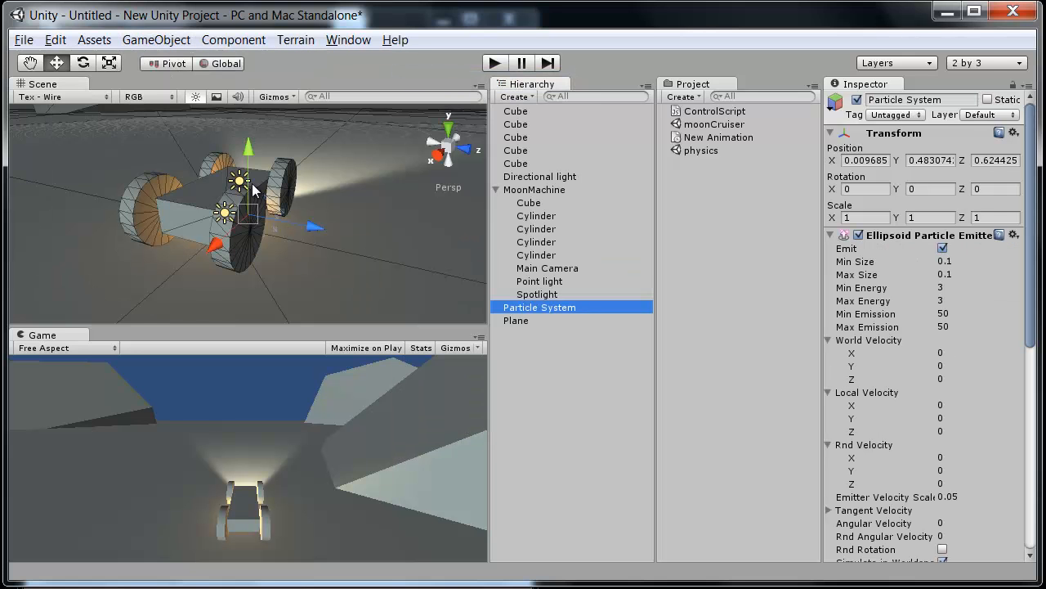
- Position the particle system at the rear of the vehicle body at about X 1.20, Y 0.80, Z -0.06
{"action": "left_click_drag", "start_coordinate": [162, 254], "coordinate": [407, 212], "text": "alt"}
{"action": "scroll", "coordinate": [260, 204], "scroll_direction": "up", "scroll_amount": 6}
{"action": "scroll", "coordinate": [252, 209], "scroll_direction": "down", "scroll_amount": 3}
{"action": "scroll", "coordinate": [247, 206], "scroll_direction": "up", "scroll_amount": 4}
{"action": "left_click_drag", "start_coordinate": [226, 219], "coordinate": [185, 250], "text": "alt"}
{"action": "scroll", "coordinate": [237, 205], "scroll_direction": "down", "scroll_amount": 2}
{"action": "scroll", "coordinate": [241, 209], "scroll_direction": "down", "scroll_amount": 3}
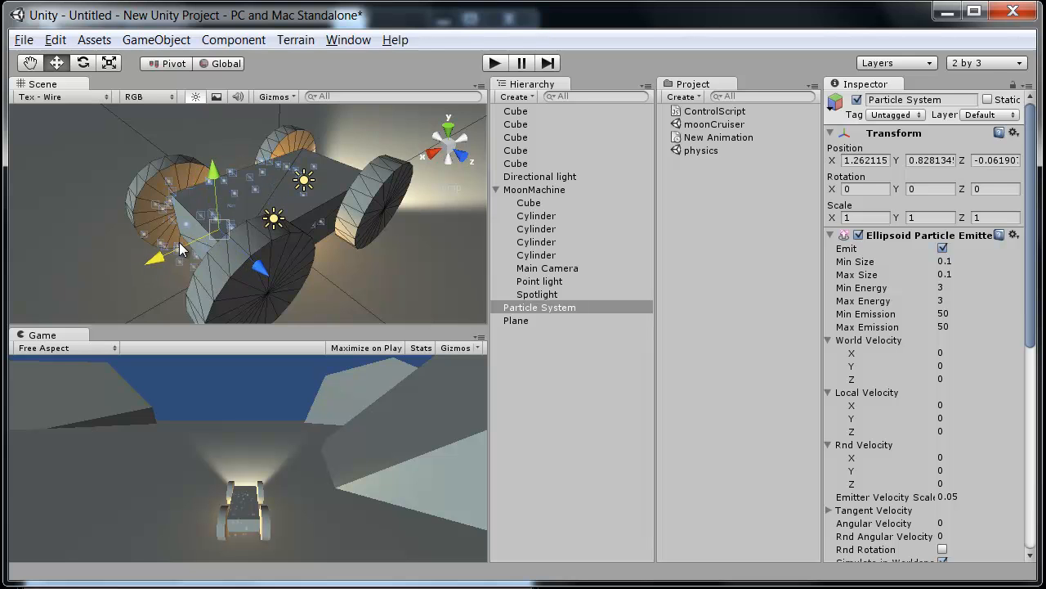
{"action": "left_click_drag", "start_coordinate": [185, 250], "coordinate": [329, 197], "text": "alt"}
{"action": "scroll", "coordinate": [329, 200], "scroll_direction": "up", "scroll_amount": 3}
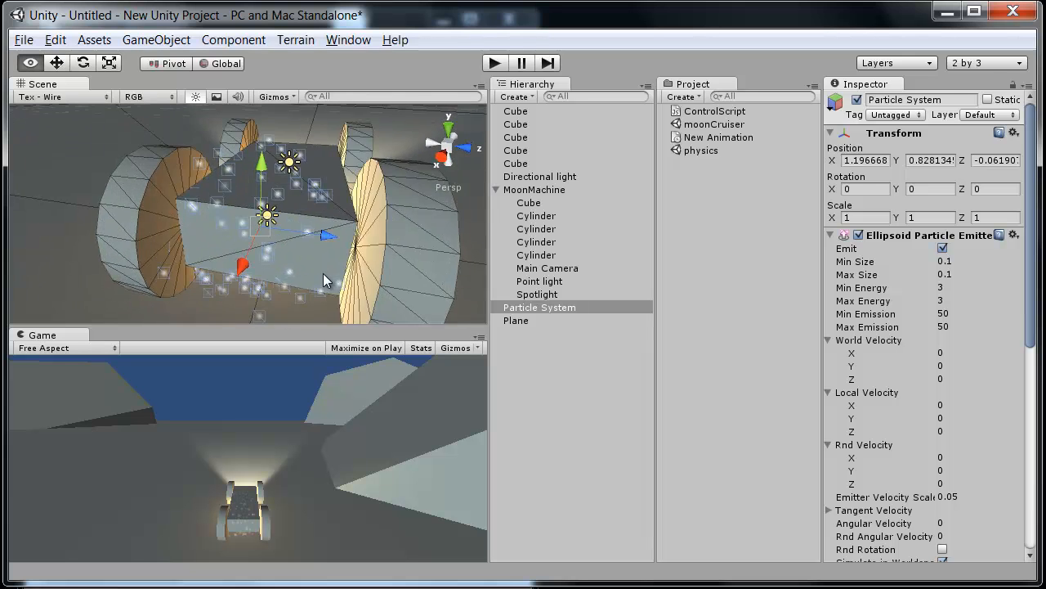
{"action": "left_click_drag", "start_coordinate": [323, 274], "coordinate": [278, 196], "text": "alt"}
{"action": "left_click_drag", "start_coordinate": [250, 142], "coordinate": [251, 148]}
{"action": "left_click_drag", "start_coordinate": [304, 173], "coordinate": [266, 245], "text": "alt"}
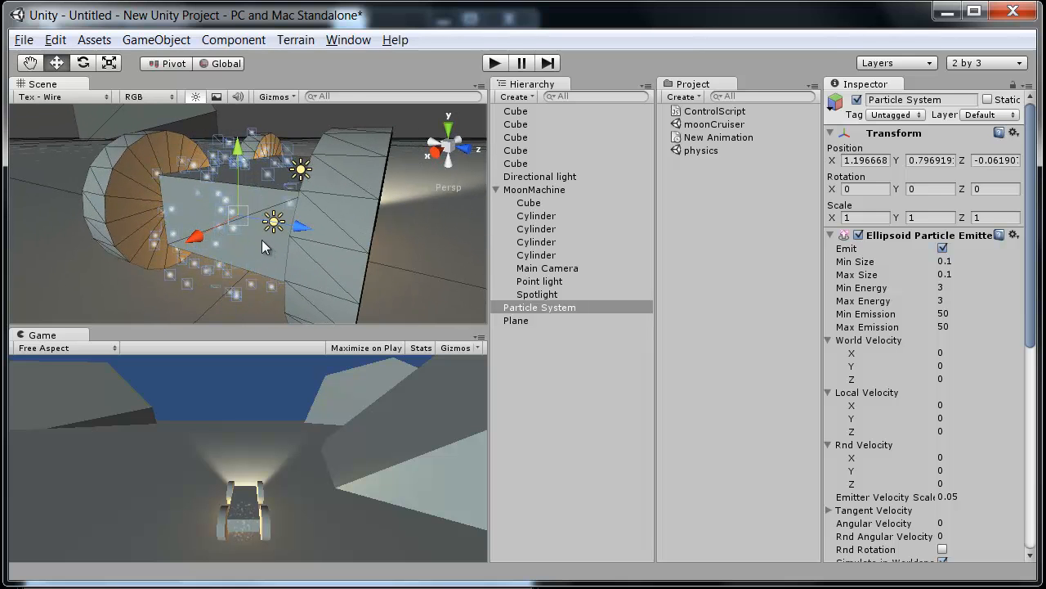
- Set the Y size of the particle emitter's ellipsoid to 0.5
{"action": "left_click_drag", "start_coordinate": [1031, 217], "coordinate": [791, 282]}
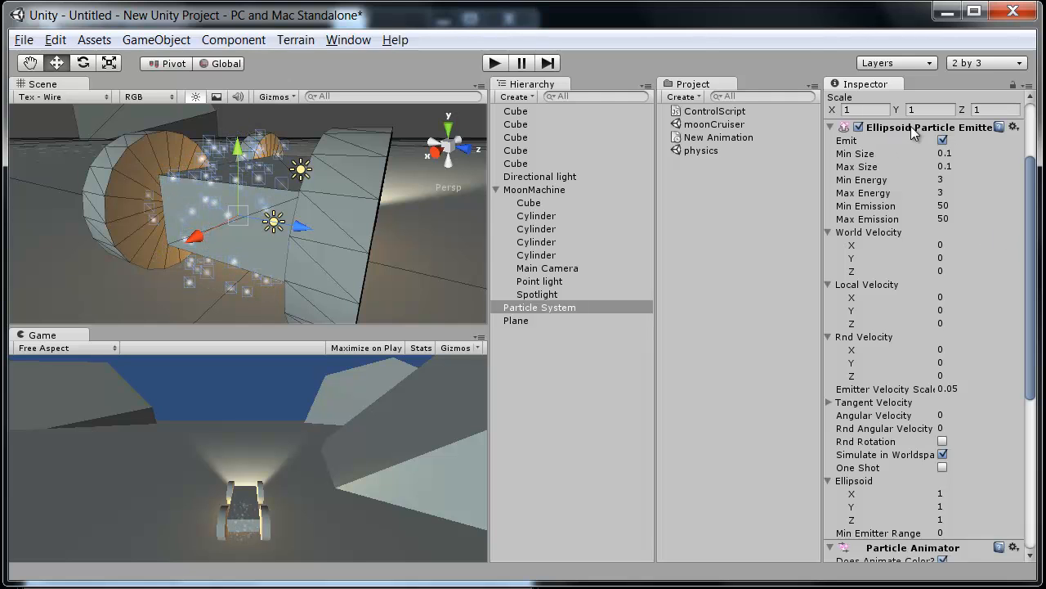
{"action": "left_click_drag", "start_coordinate": [1033, 186], "coordinate": [1035, 247]}
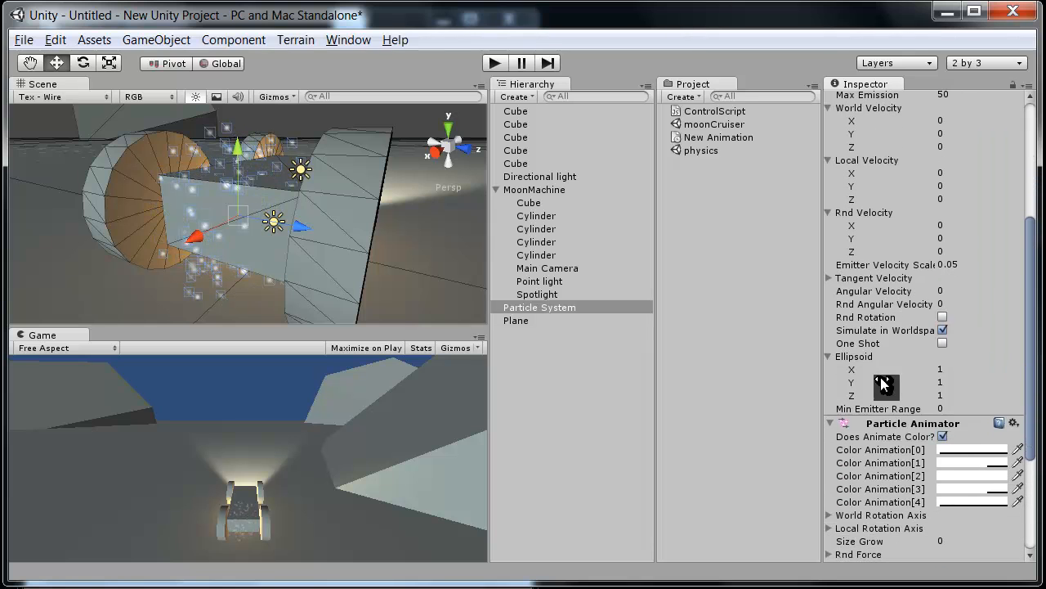
{"action": "left_click", "coordinate": [830, 357]}
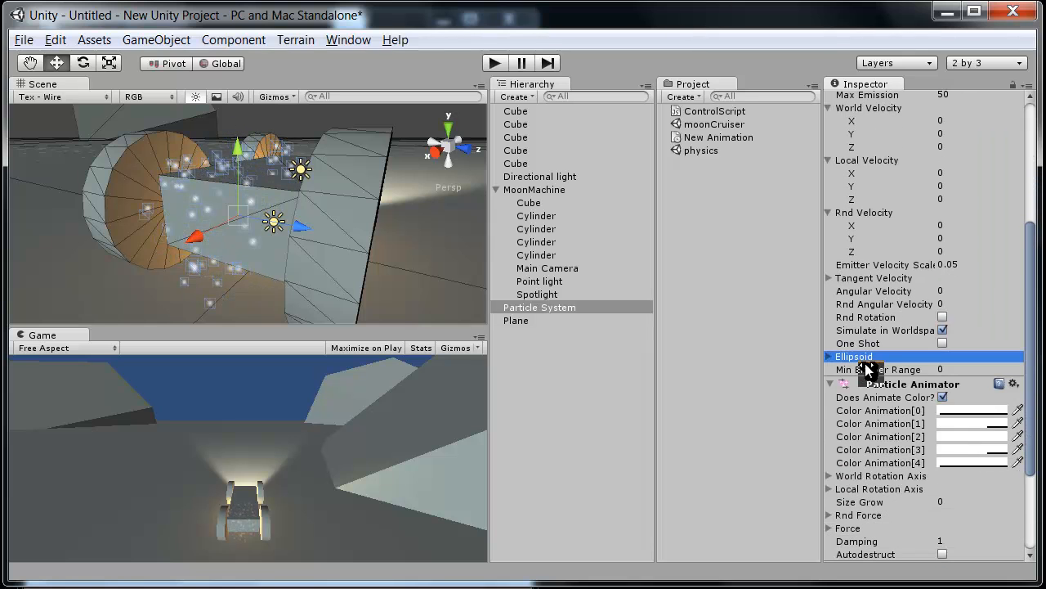
{"action": "left_click", "coordinate": [498, 190]}
{"action": "left_click", "coordinate": [499, 189]}
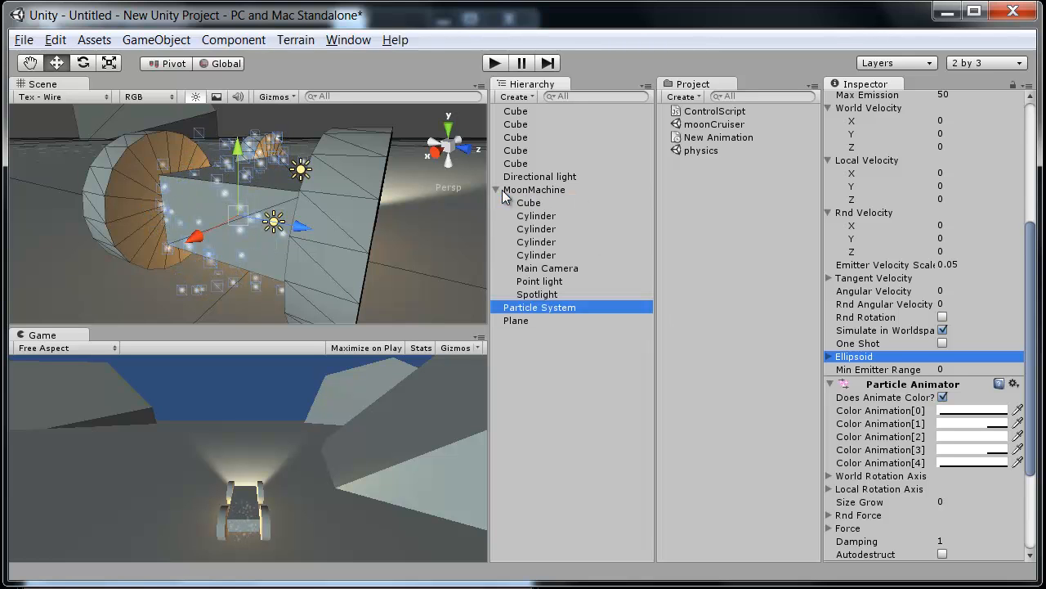
{"action": "left_click", "coordinate": [829, 358]}
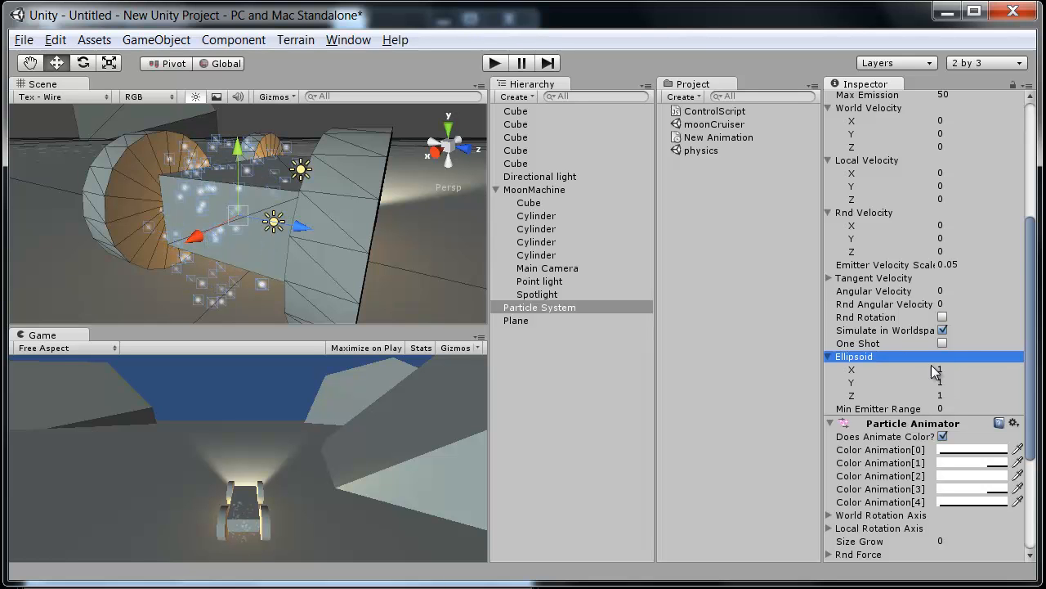
{"action": "left_click_drag", "start_coordinate": [317, 206], "coordinate": [245, 216], "text": "alt"}
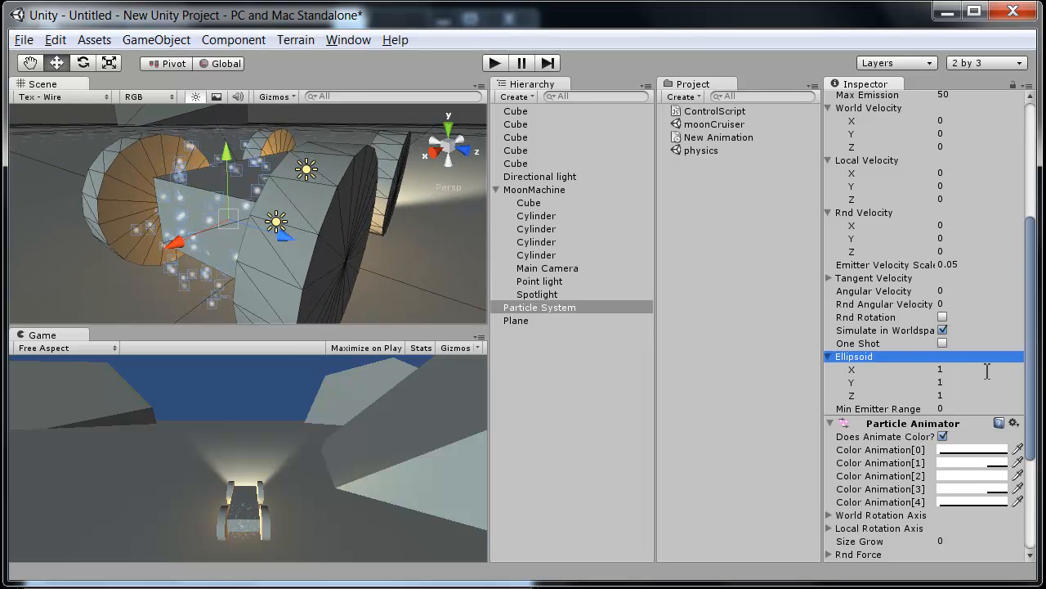
{"action": "left_click_drag", "start_coordinate": [369, 202], "coordinate": [314, 223], "text": "alt"}
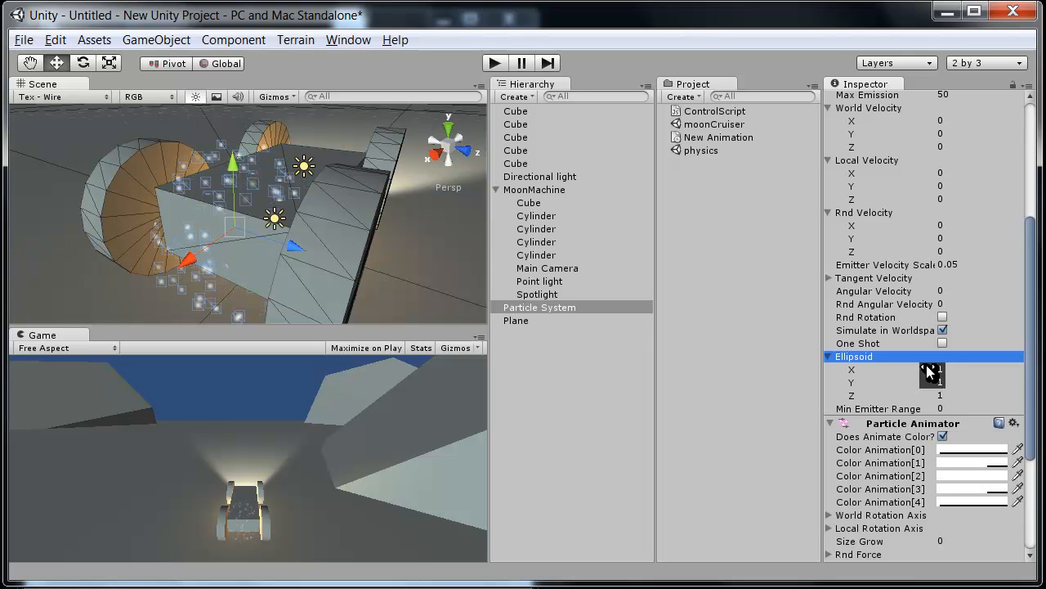
{"action": "mouse_move", "coordinate": [289, 198]}
{"action": "left_mouse_down", "text": "alt"}
{"action": "mouse_move", "coordinate": [388, 195]}
{"action": "mouse_move", "coordinate": [304, 195]}
{"action": "left_mouse_up", "text": "alt"}
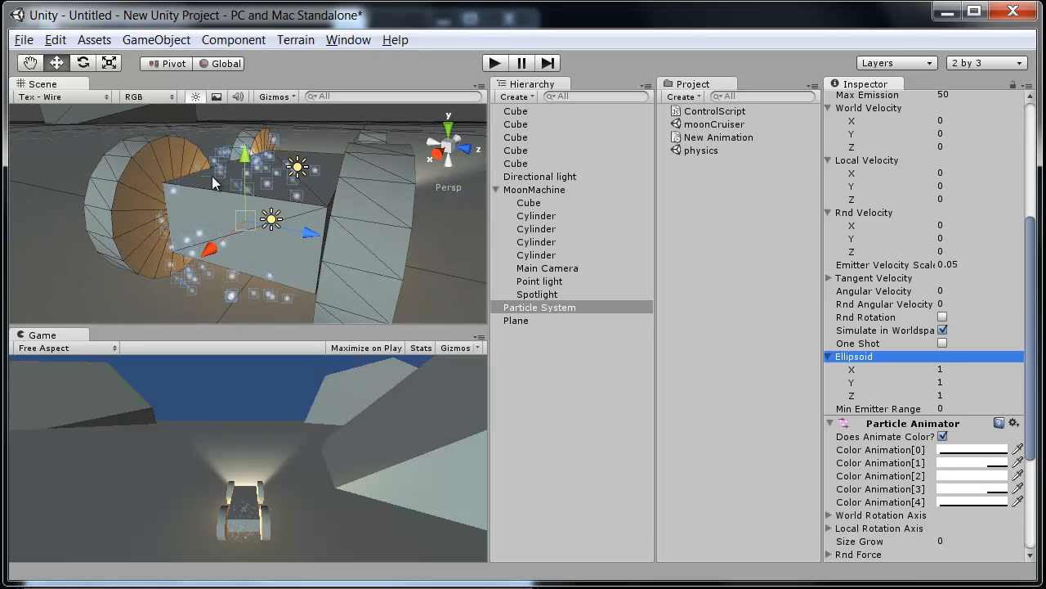
{"action": "left_click_drag", "start_coordinate": [245, 229], "coordinate": [387, 290], "text": "alt"}
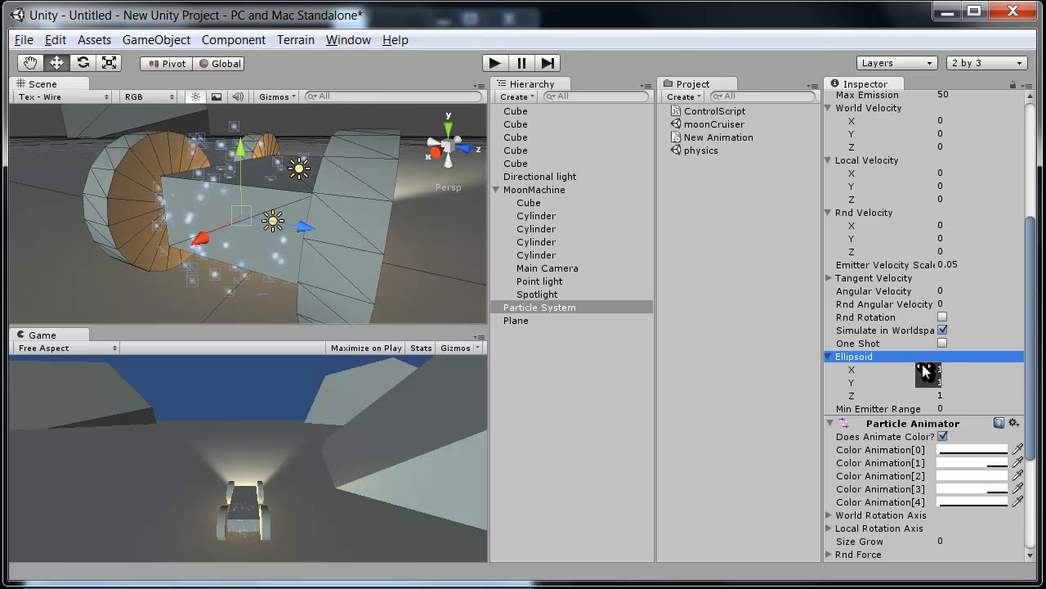
{"action": "left_click", "coordinate": [951, 383]}
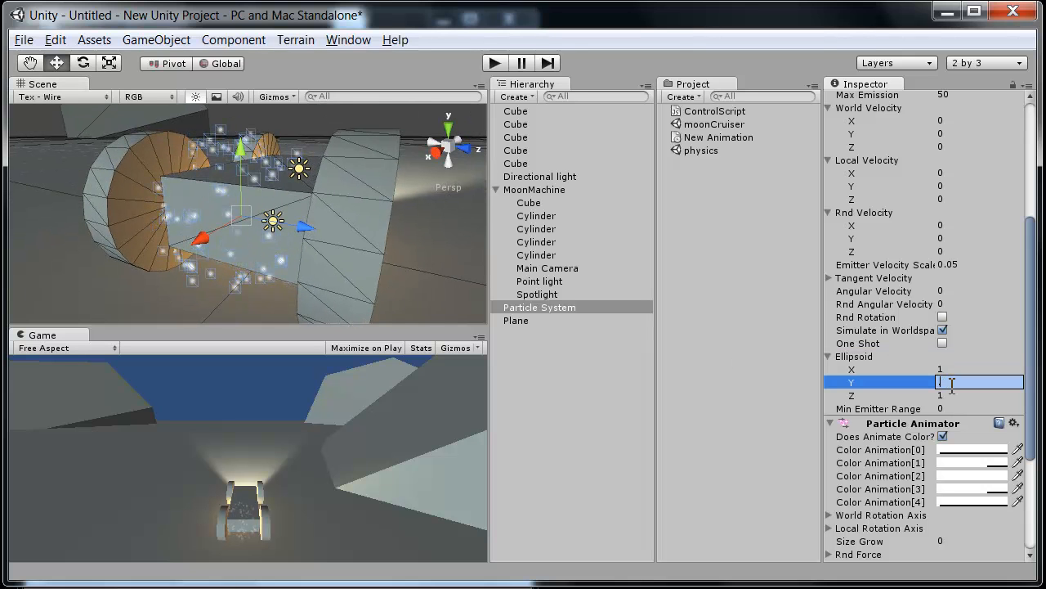
{"action": "key", "text": "Return"}
- Set the X size of the particle emitter's ellipsoid to 0
{"action": "left_click_drag", "start_coordinate": [458, 188], "coordinate": [318, 221], "text": "alt"}
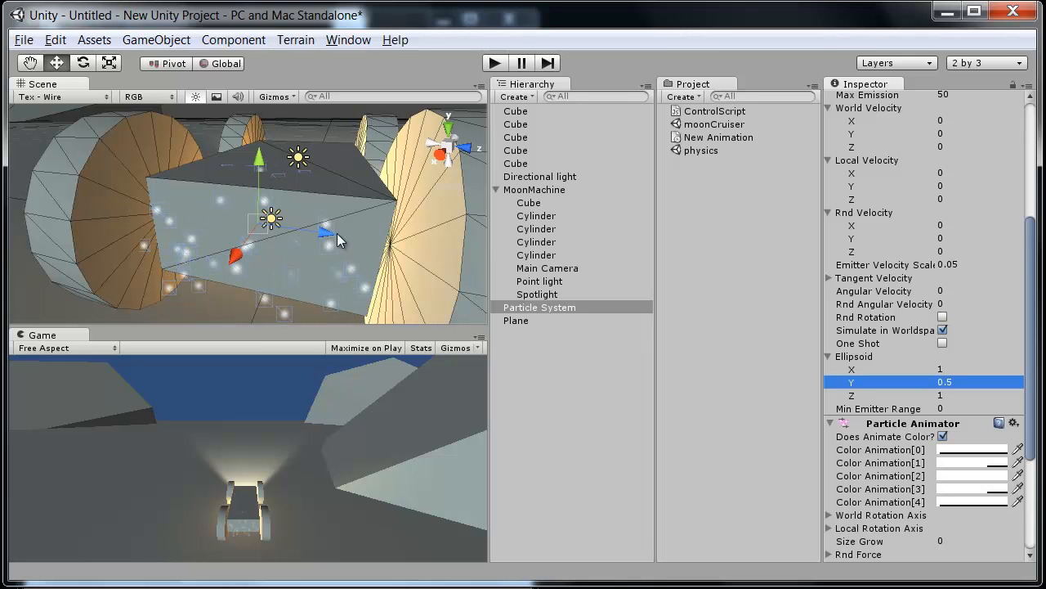
{"action": "left_click_drag", "start_coordinate": [391, 262], "coordinate": [206, 238], "text": "alt"}
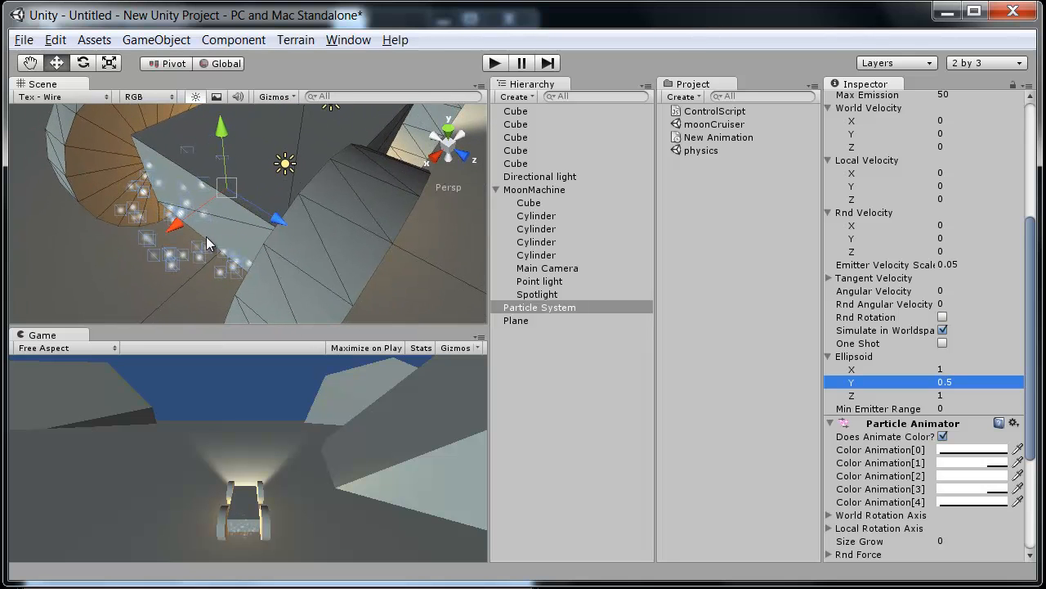
{"action": "left_click", "coordinate": [992, 368]}
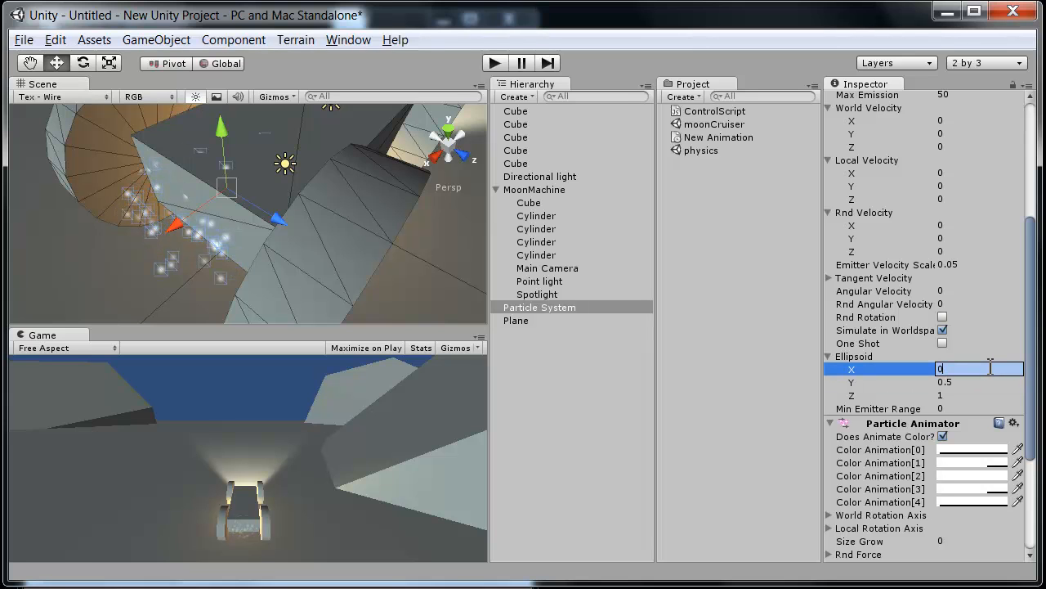
{"action": "key", "text": "Return"}
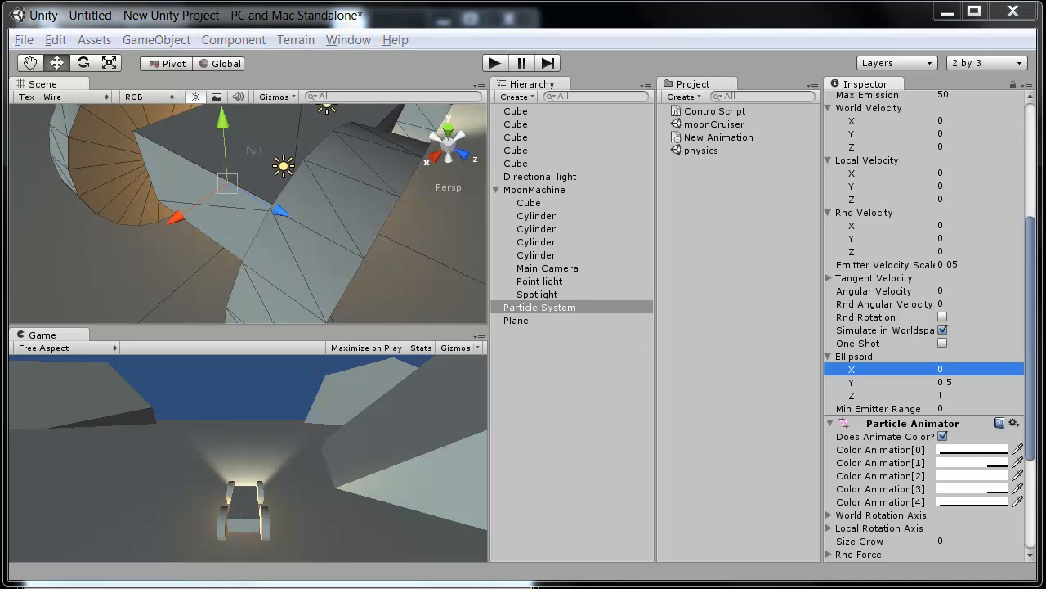
- Move the particle system further behind the vehicle, to about X 1.47
{"action": "left_click_drag", "start_coordinate": [251, 259], "coordinate": [110, 228], "text": "alt"}
{"action": "left_click_drag", "start_coordinate": [272, 148], "coordinate": [239, 220], "text": "alt"}
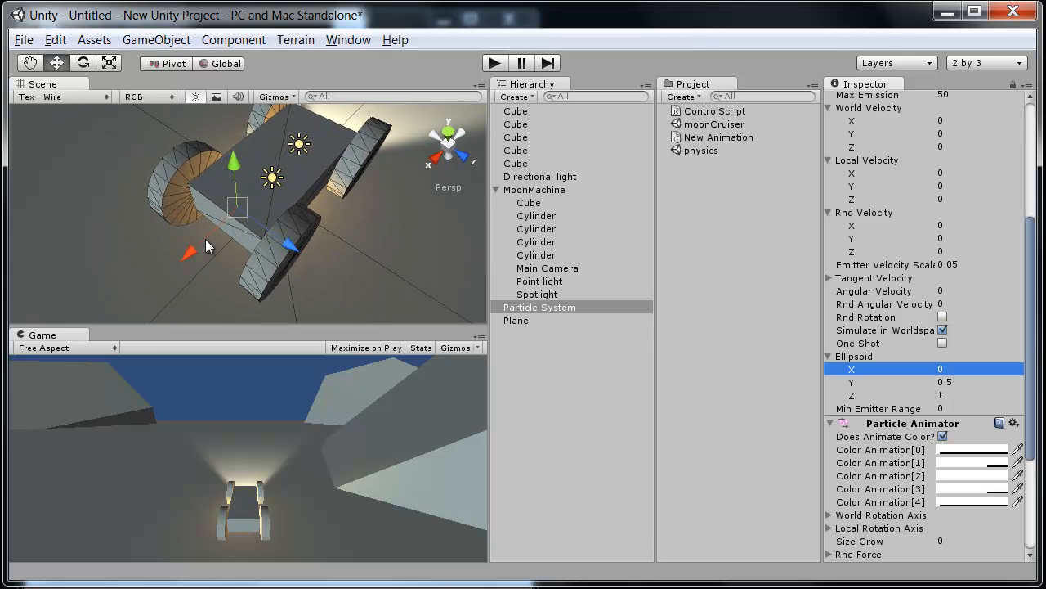
{"action": "left_click_drag", "start_coordinate": [194, 250], "coordinate": [156, 232]}
{"action": "left_click_drag", "start_coordinate": [144, 179], "coordinate": [498, 49], "text": "alt"}
{"action": "left_click_drag", "start_coordinate": [327, 188], "coordinate": [398, 234], "text": "alt"}
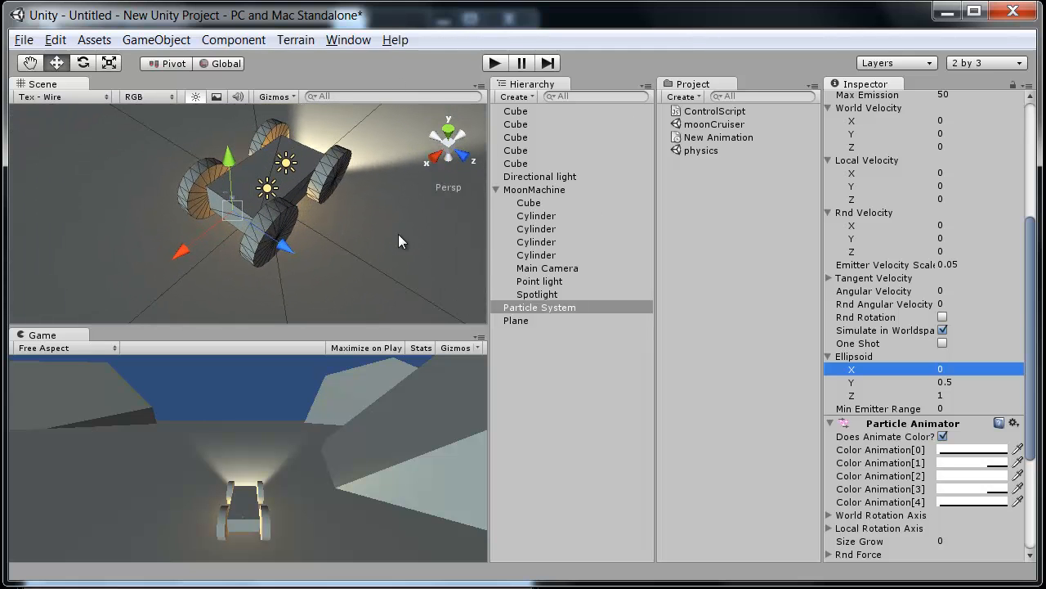
- Parent the particle system to the MoonMachine
{"action": "left_click", "coordinate": [535, 189]}
{"action": "left_click_drag", "start_coordinate": [352, 217], "coordinate": [199, 266], "text": "alt"}
{"action": "left_click_drag", "start_coordinate": [222, 212], "coordinate": [284, 225]}
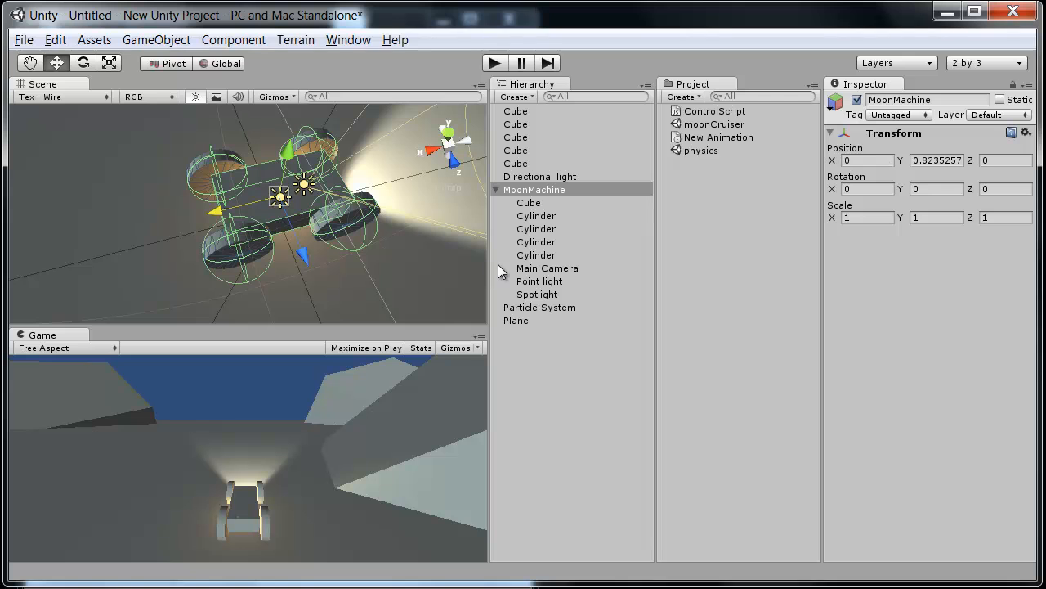
{"action": "left_click_drag", "start_coordinate": [541, 309], "coordinate": [538, 194]}
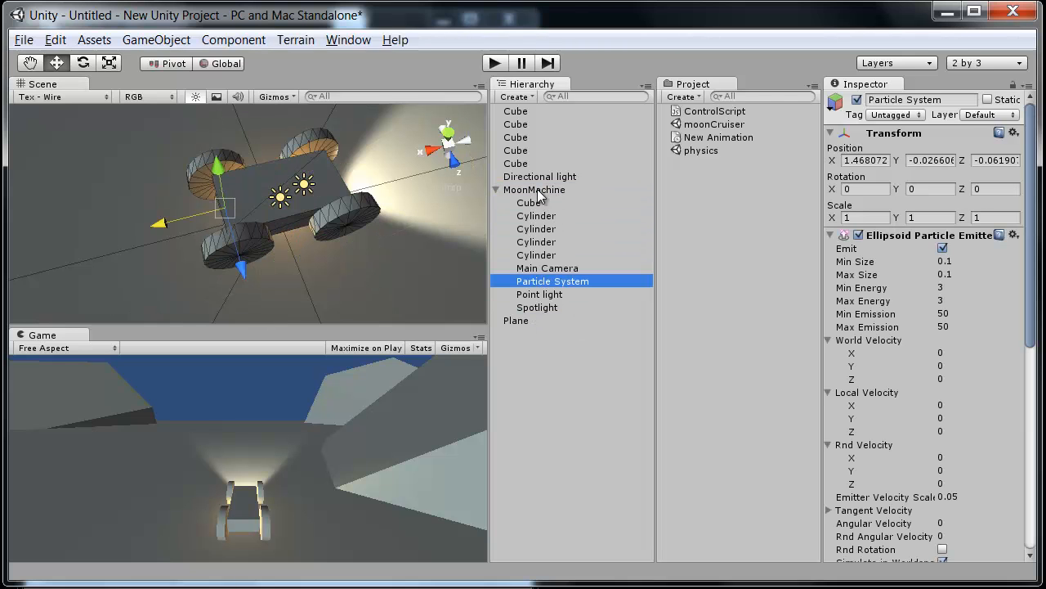
- Test moving the MoonMachine along X with its parented camera, lights and particle system, and undo the move
{"action": "left_click", "coordinate": [537, 193]}
{"action": "left_click_drag", "start_coordinate": [206, 216], "coordinate": [557, 190]}
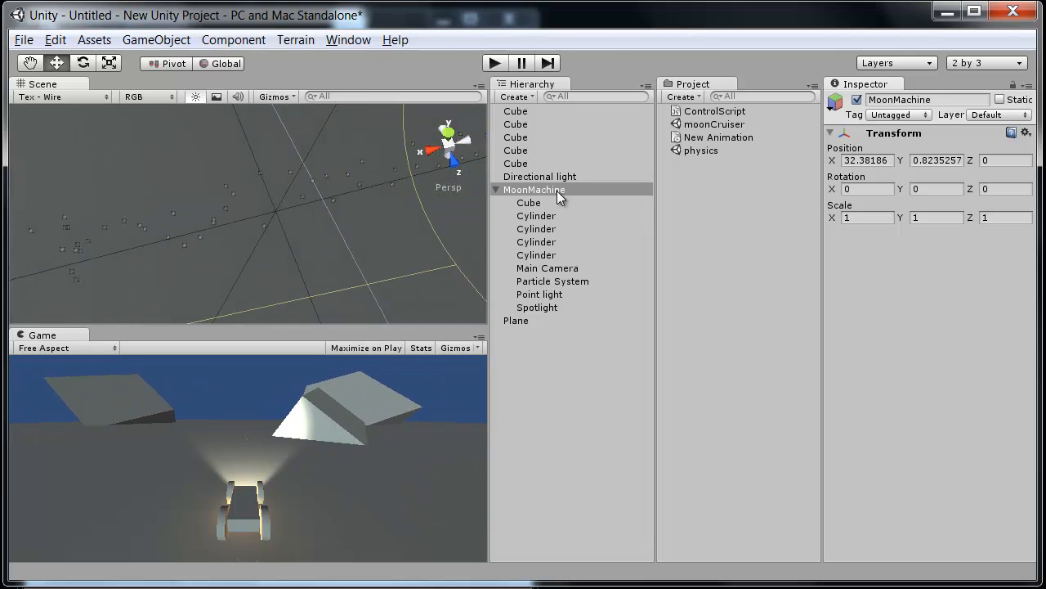
{"action": "key", "text": "ctrl+z"}
{"action": "left_click_drag", "start_coordinate": [264, 267], "coordinate": [393, 200], "text": "alt"}
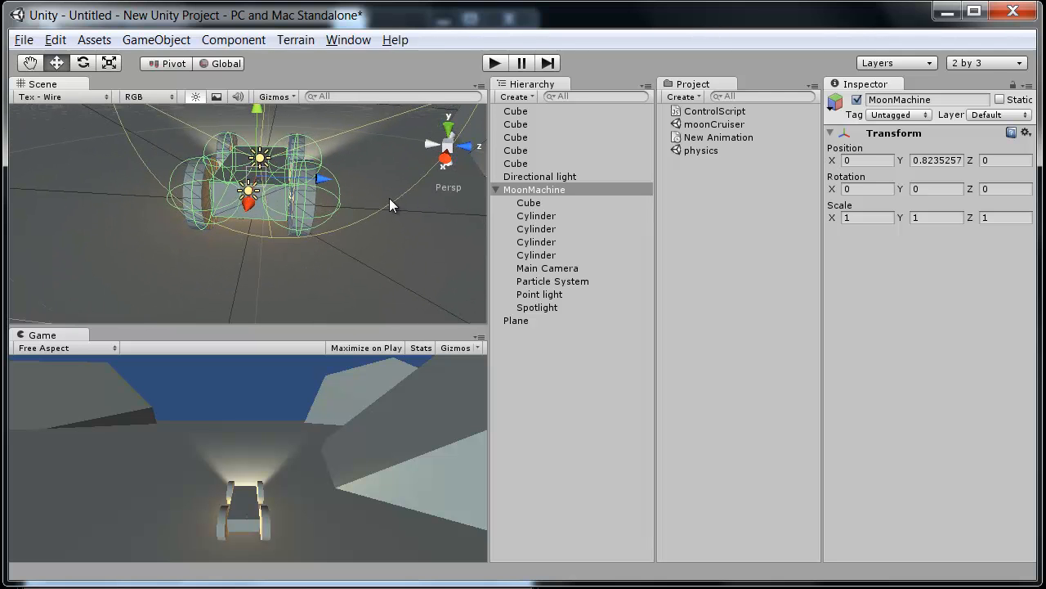
{"action": "left_click_drag", "start_coordinate": [393, 218], "coordinate": [299, 214], "text": "alt"}
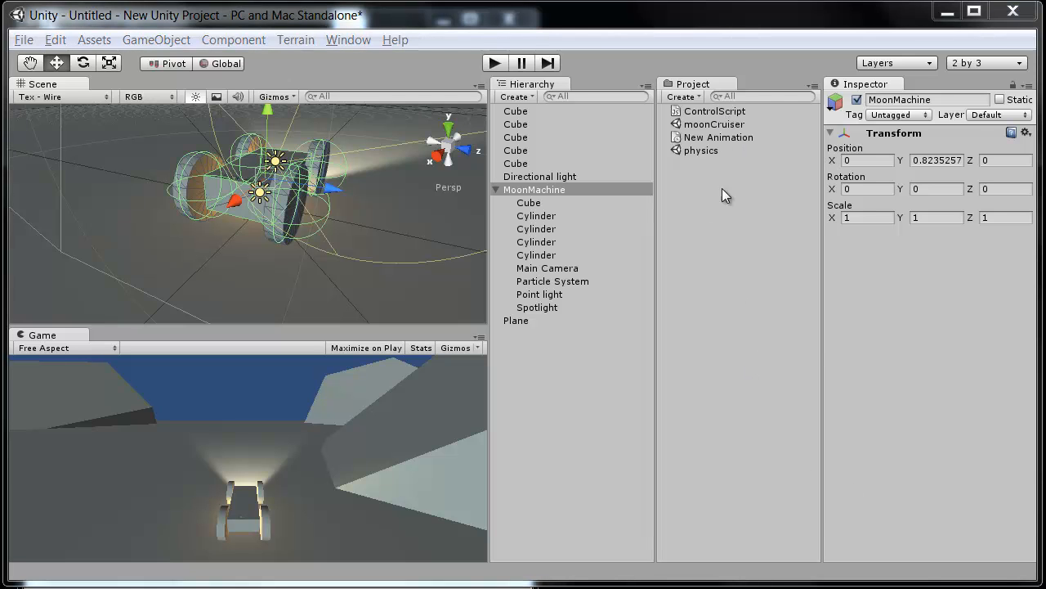
{"action": "left_click_drag", "start_coordinate": [321, 211], "coordinate": [248, 233], "text": "alt"}
{"action": "left_click_drag", "start_coordinate": [199, 194], "coordinate": [319, 260], "text": "alt"}
- Create a new JavaScript asset in the project and name it NewControlScript
{"action": "left_click", "coordinate": [755, 205]}
{"action": "right_click", "coordinate": [705, 202]}
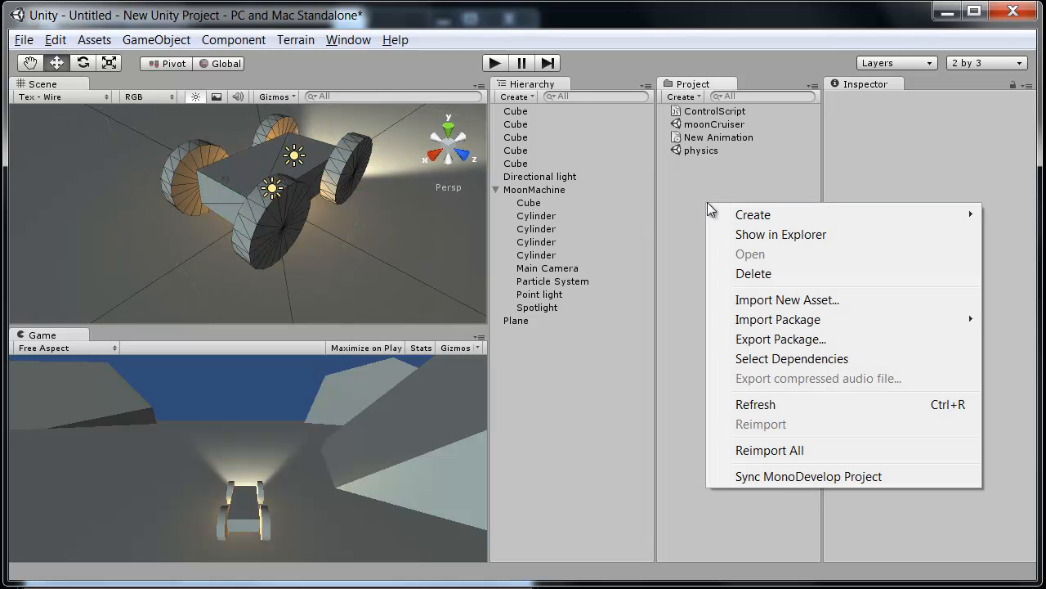
{"action": "mouse_move", "coordinate": [753, 216]}
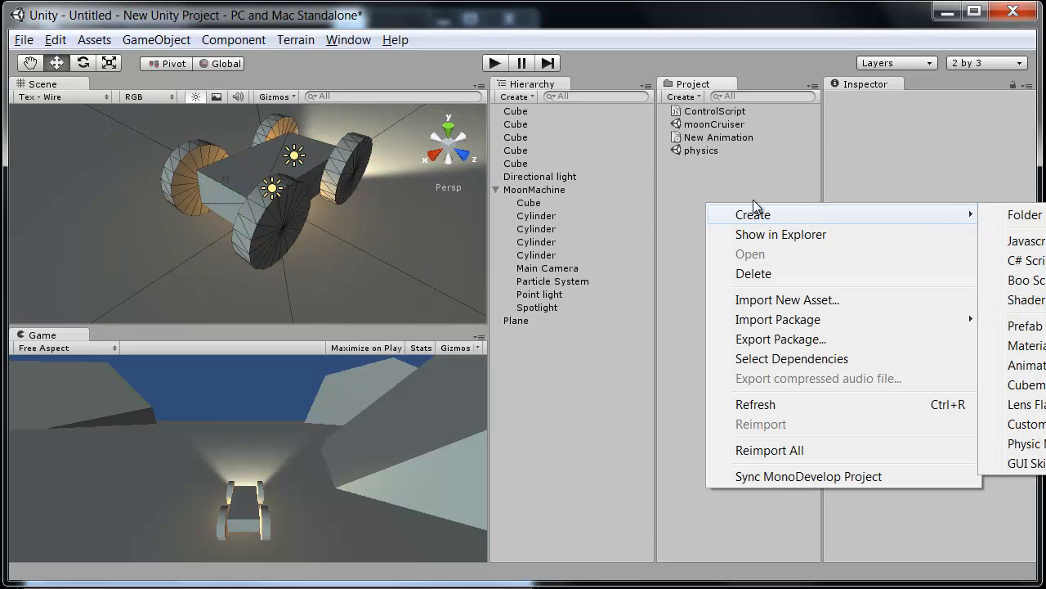
{"action": "mouse_move", "coordinate": [940, 215]}
{"action": "left_click", "coordinate": [1032, 241]}
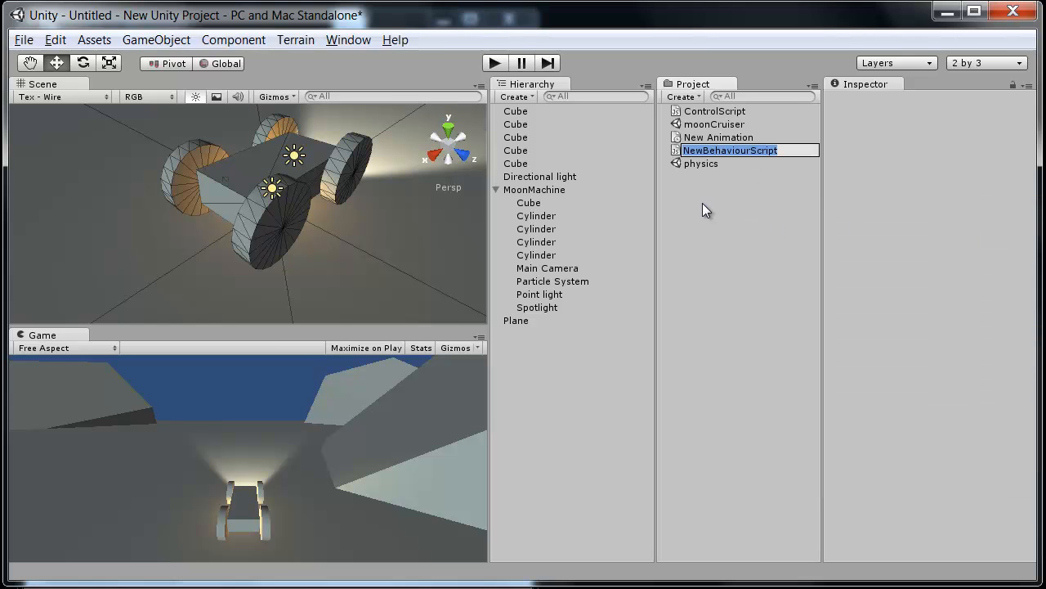
{"action": "type", "text": "NewControl"}
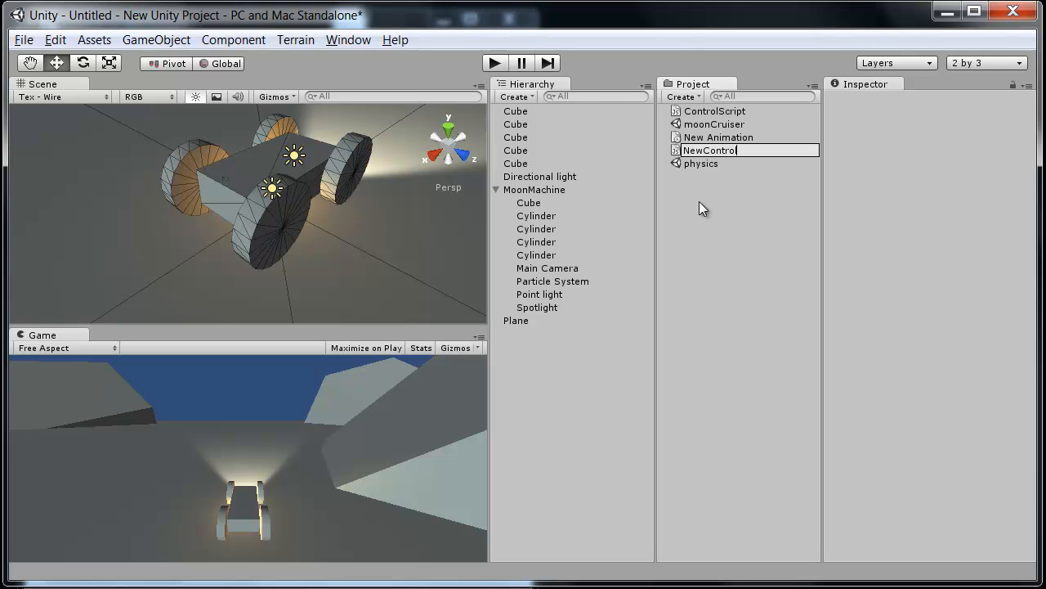
{"action": "type", "text": "Script"}
{"action": "key", "text": "Return"}
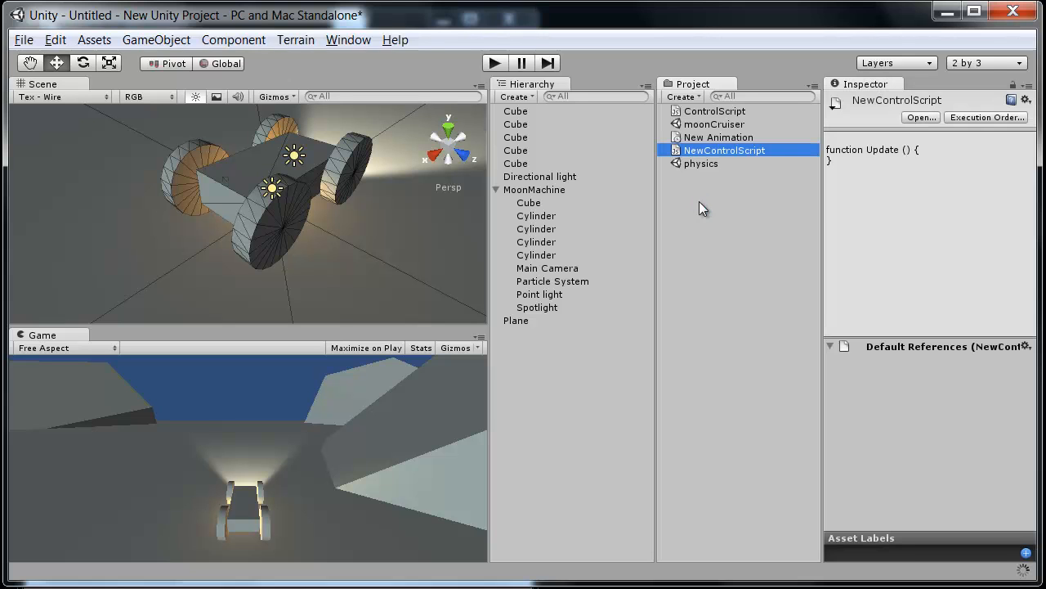
- Open NewControlScript in UniSciTE and put the Update function's braces on their own lines with an empty line between them
{"action": "double_click", "coordinate": [717, 150]}
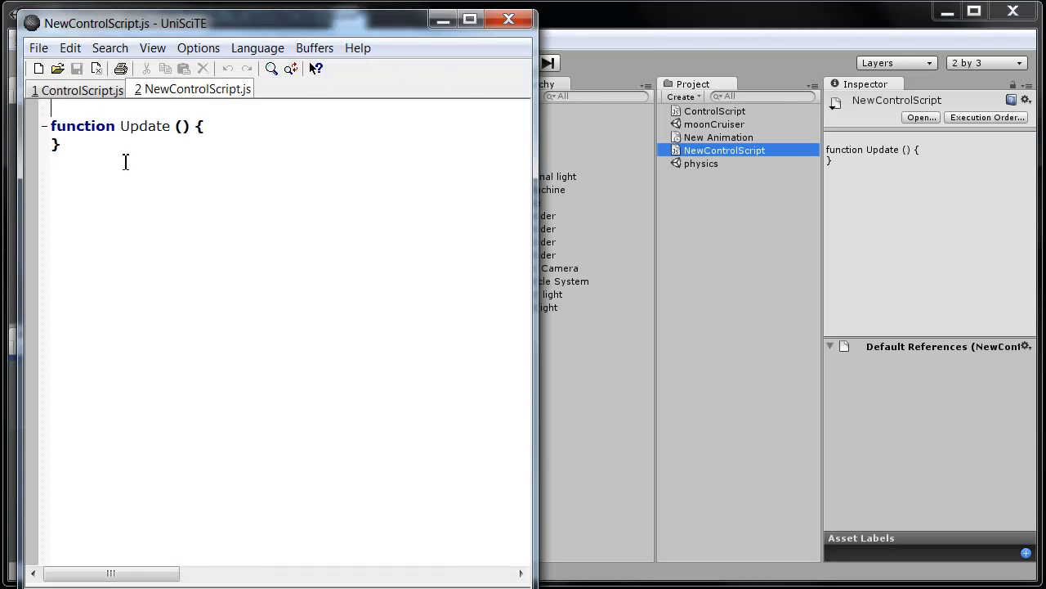
{"action": "left_click", "coordinate": [193, 126]}
{"action": "key", "text": "Return"}
{"action": "key", "text": "Return"}
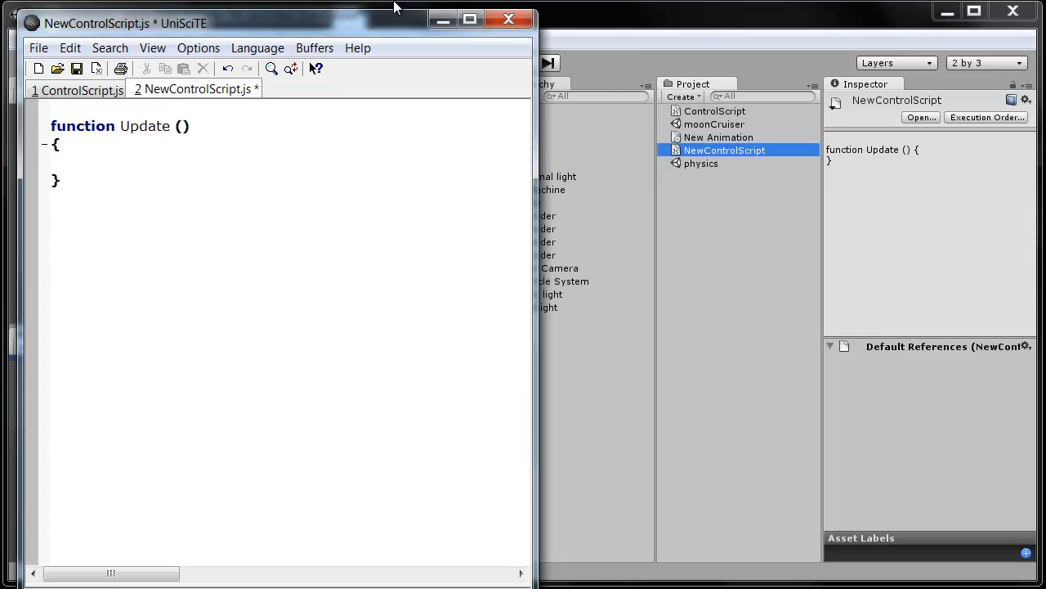
{"action": "left_click_drag", "start_coordinate": [348, 28], "coordinate": [755, 277]}
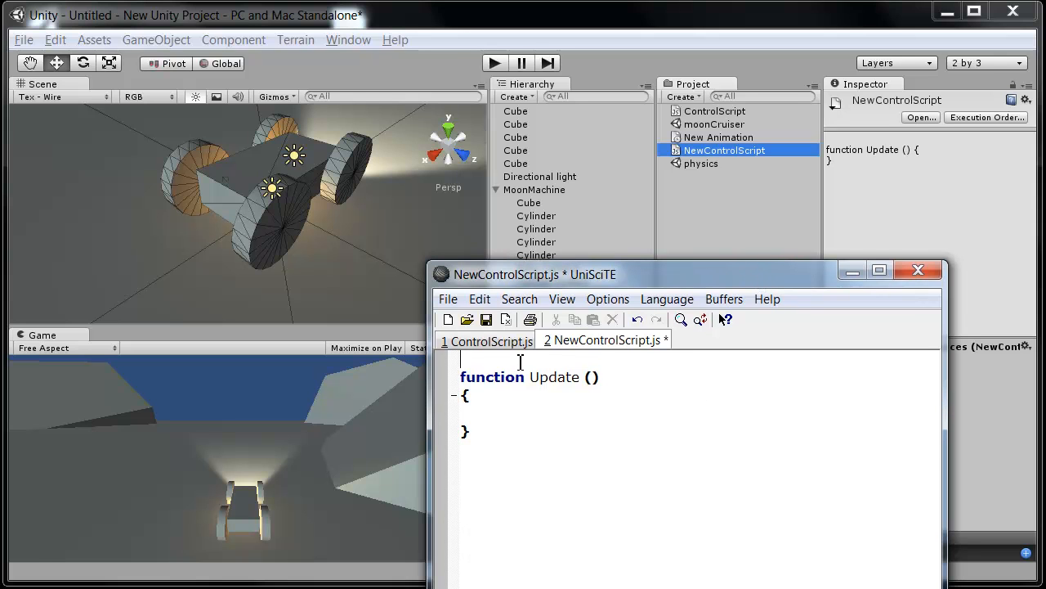
- Declare the variables forwardSpeed : float = 3 and turnSpeed : float = 2 above the Update function
{"action": "key", "text": "Return"}
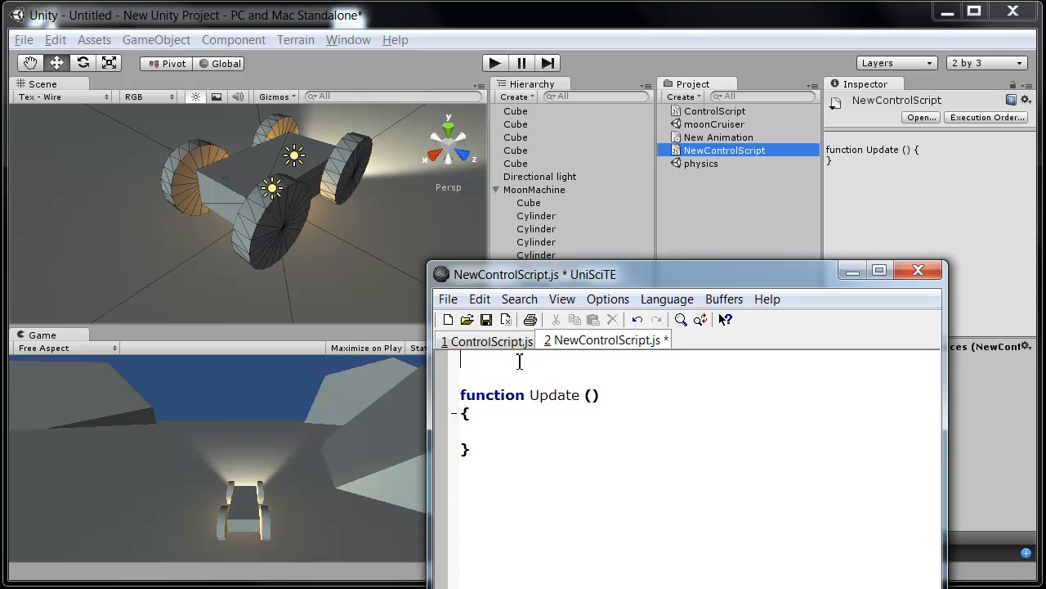
{"action": "type", "text": "var forwardSpeed : float"}
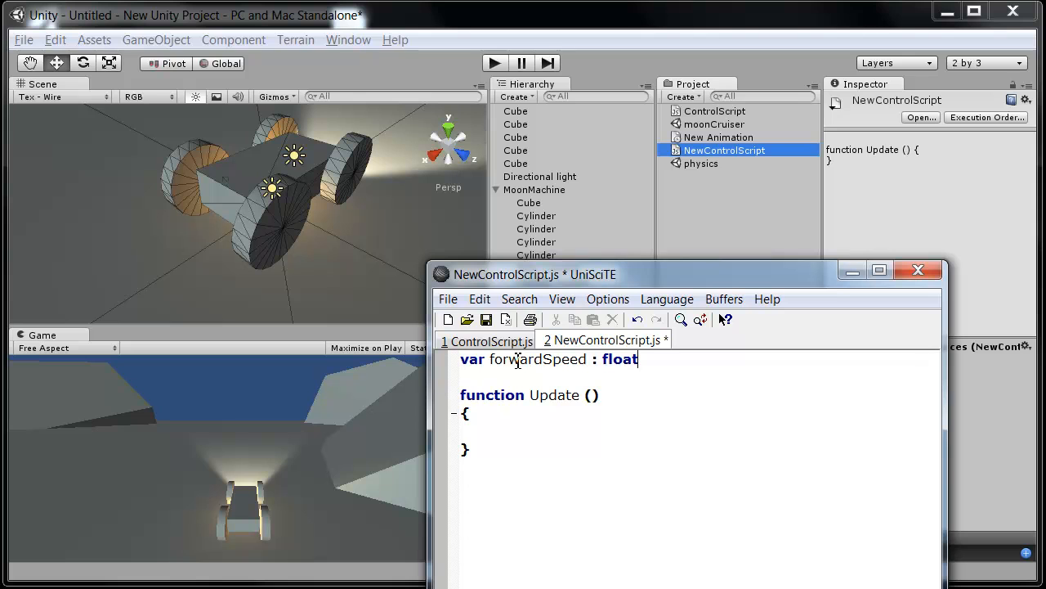
{"action": "type", "text": "= 3;"}
{"action": "key", "text": "Return"}
{"action": "type", "text": "var turnSpeed : f"}
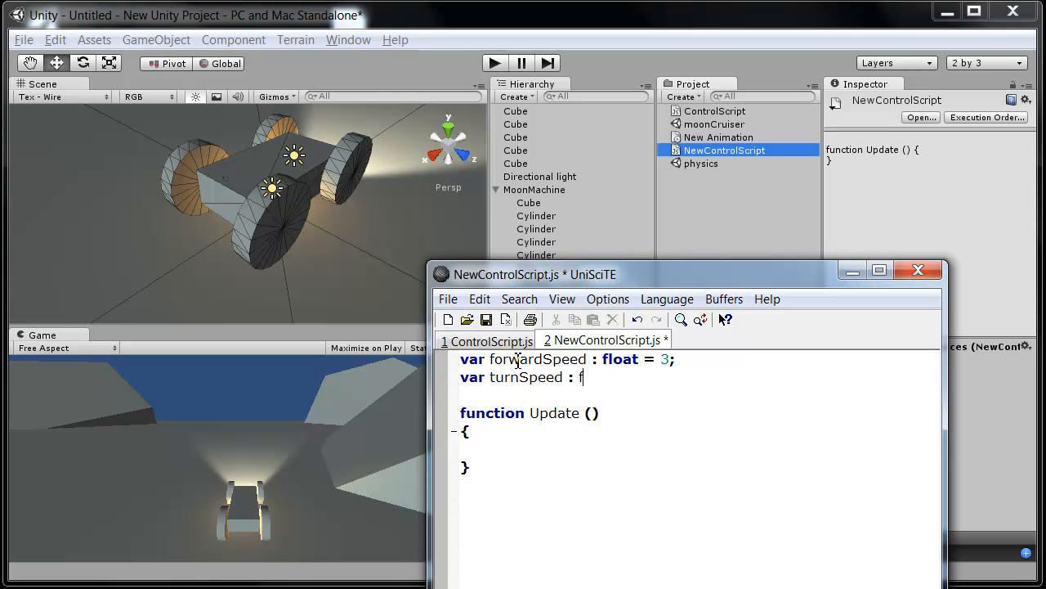
{"action": "type", "text": "loat = 2;"}
- Start a variable declaration "var forwardMoveAmount :" inside the Update function
{"action": "key", "text": "Return"}
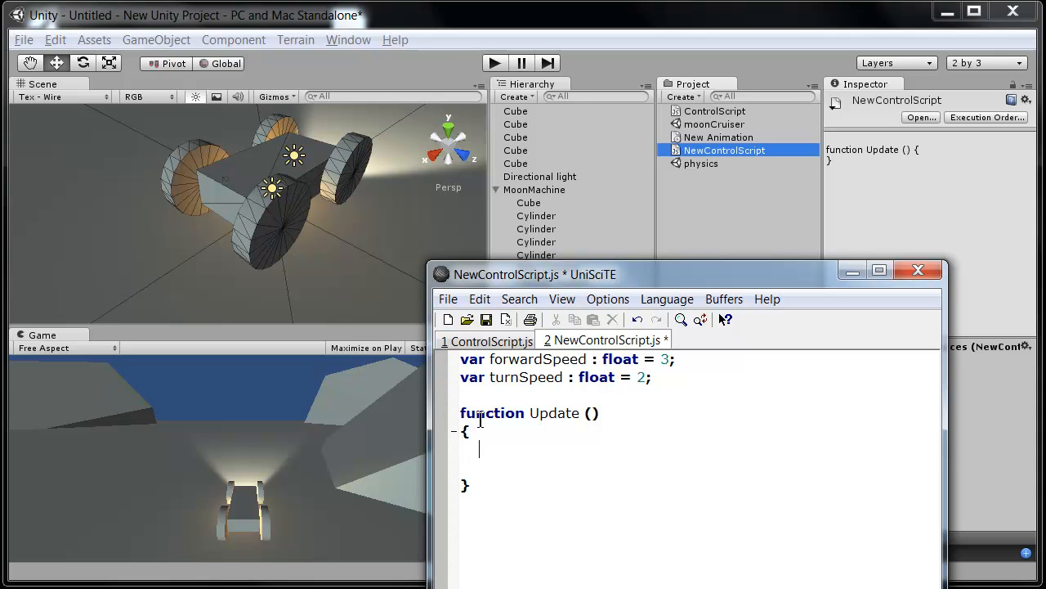
{"action": "type", "text": "var forwa"}
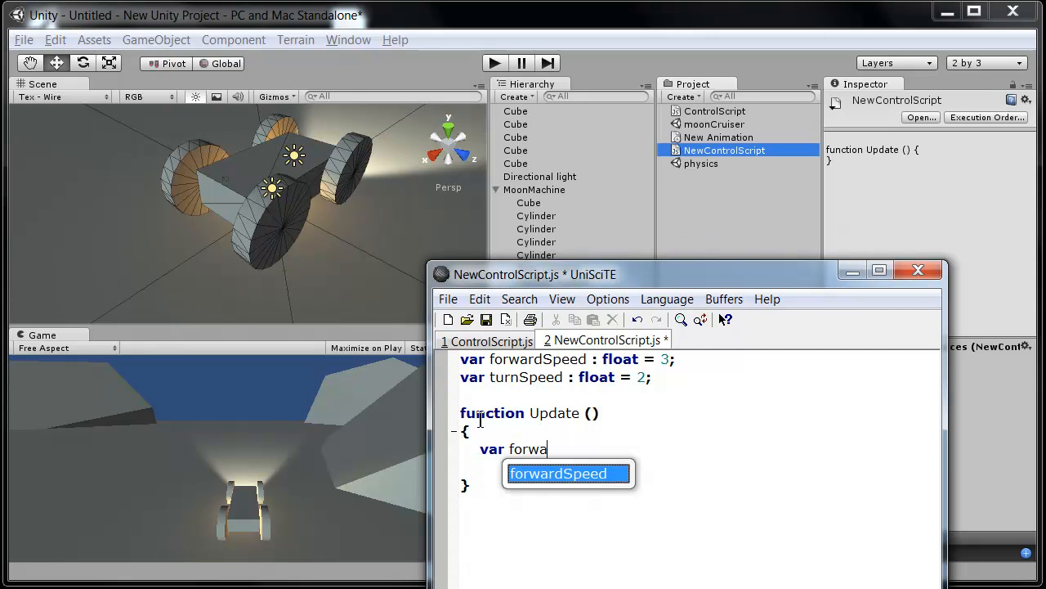
{"action": "type", "text": "rdMoveAmount"}
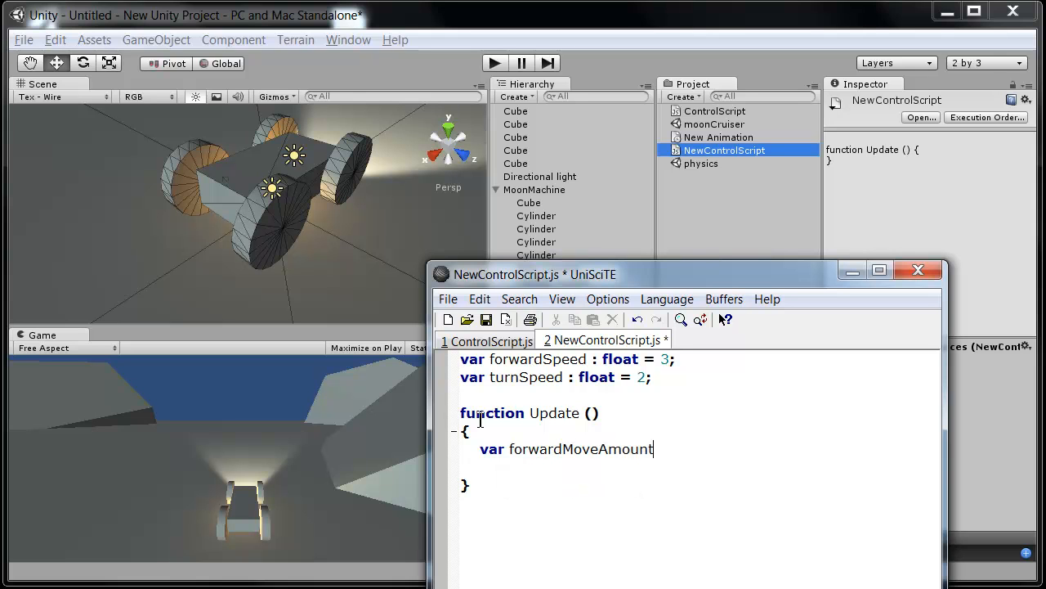
{"action": "type", "text": " :"}
- Add the comment "//this is the forward speed that will actually happen" above forwardMoveAmount and leave empty lines below the declaration
{"action": "key", "text": "Up"}
{"action": "key", "text": "Return"}
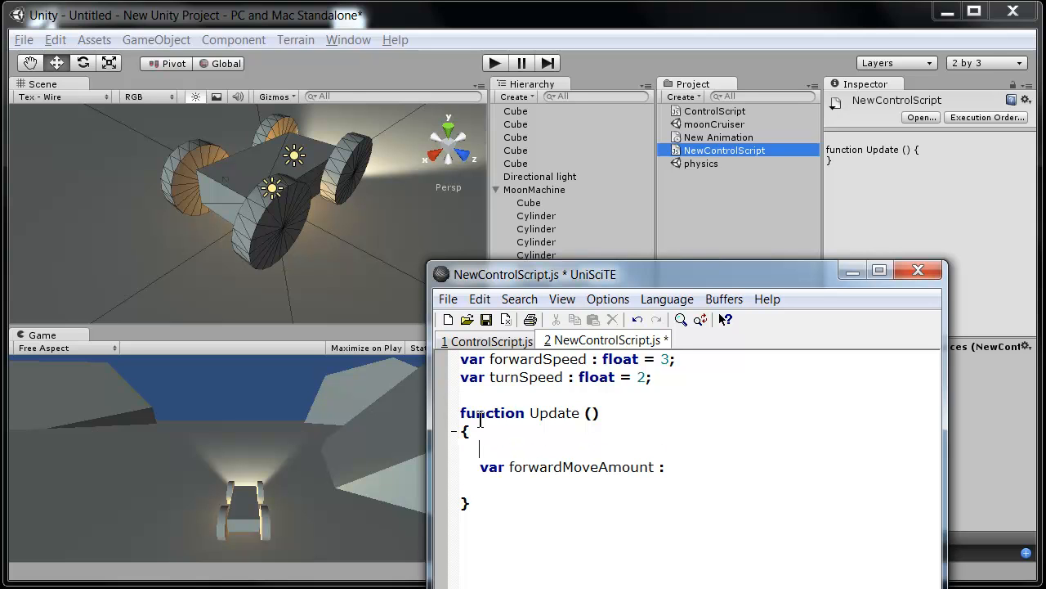
{"action": "type", "text": "//this is the forward sp"}
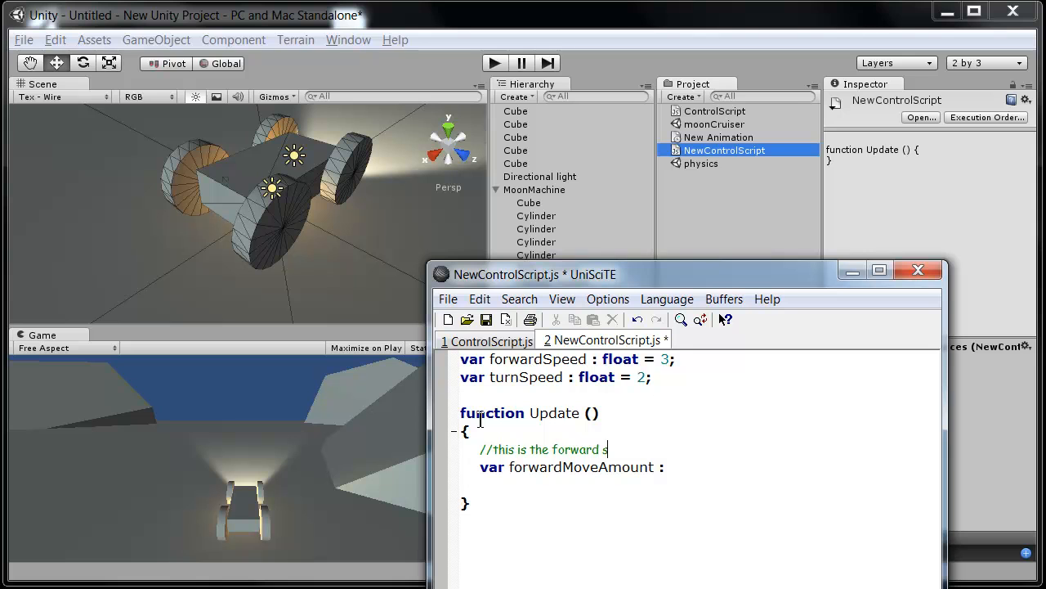
{"action": "key", "text": "BackSpace"}
{"action": "type", "text": "peed that will actual"}
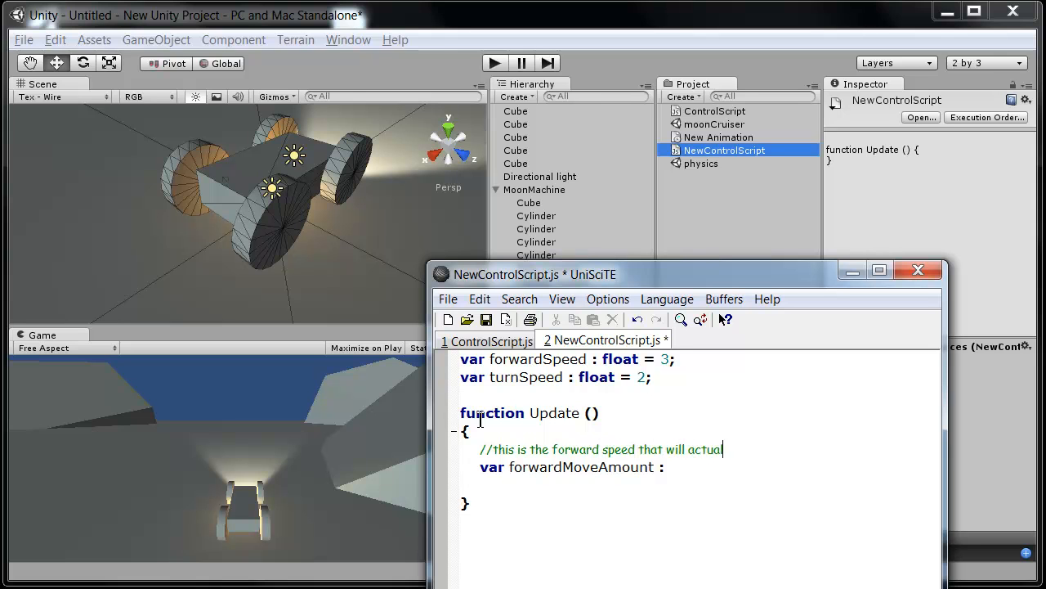
{"action": "type", "text": "ly happen"}
{"action": "key", "text": "Return"}
{"action": "key", "text": "Return"}
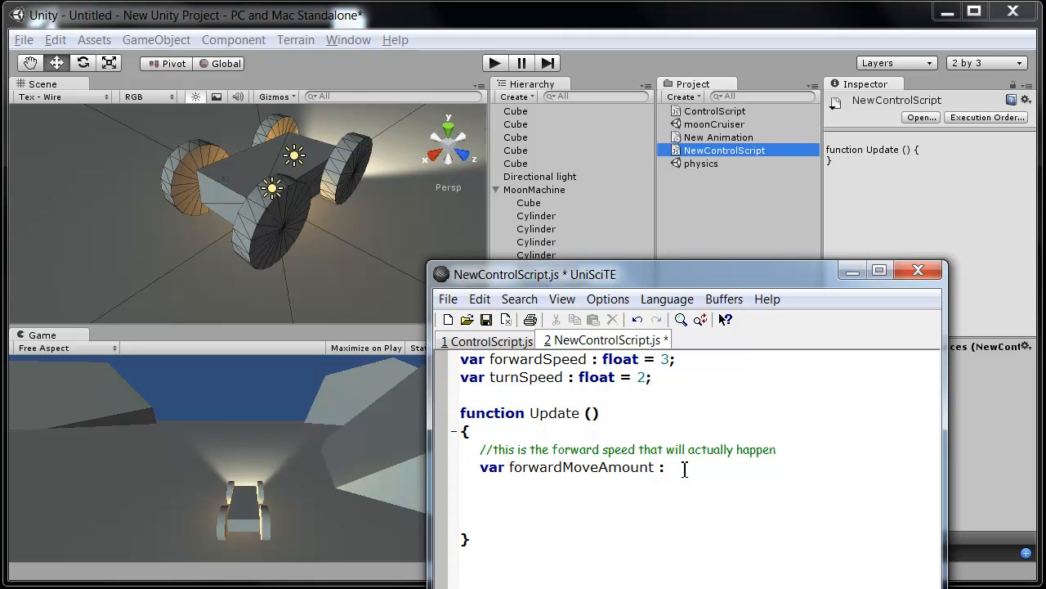
- Append Input.GetAxis("Vertical") to the forwardMoveAmount declaration
{"action": "type", "text": "Input.GetButton"}
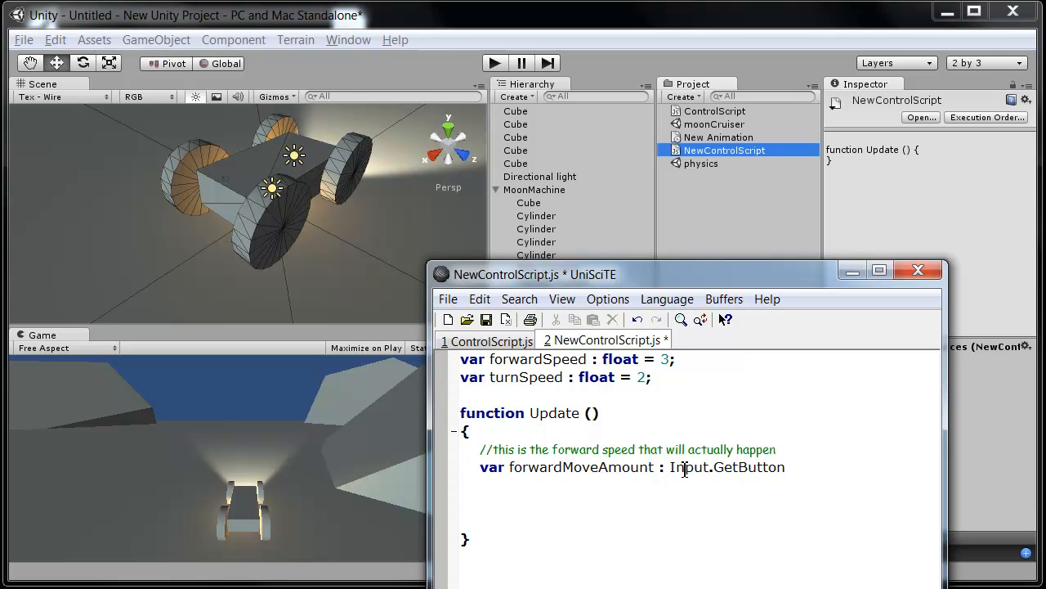
{"action": "key", "text": "BackSpace"}
{"action": "key", "text": "BackSpace"}
{"action": "key", "text": "BackSpace"}
{"action": "key", "text": "BackSpace"}
{"action": "key", "text": "BackSpace"}
{"action": "key", "text": "BackSpace"}
{"action": "type", "text": "Axz"}
{"action": "key", "text": "BackSpace"}
{"action": "type", "text": "is(\"V"}
{"action": "type", "text": "ertical"}
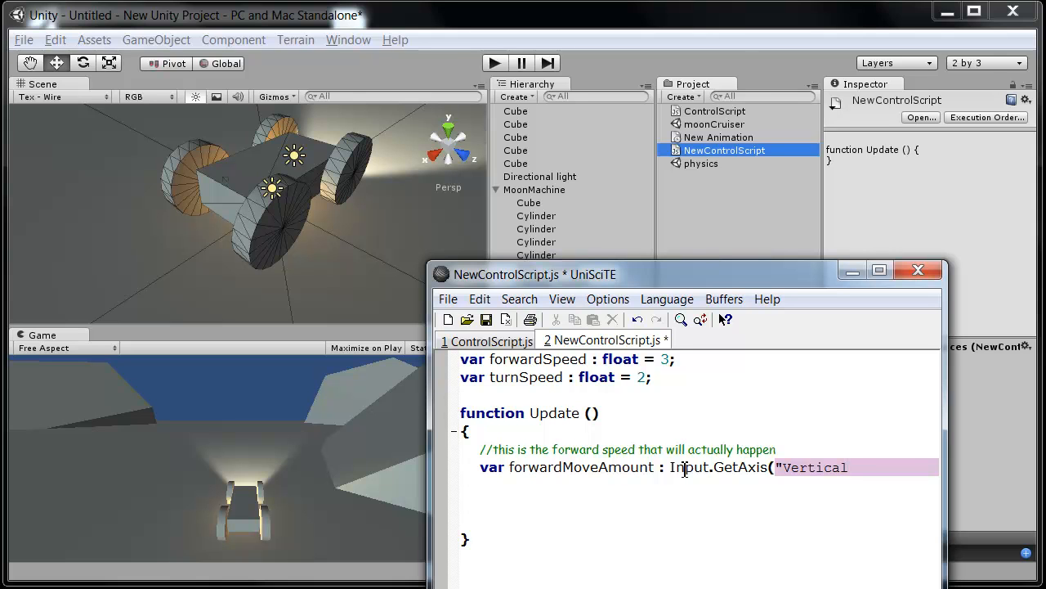
{"action": "type", "text": "\")"}
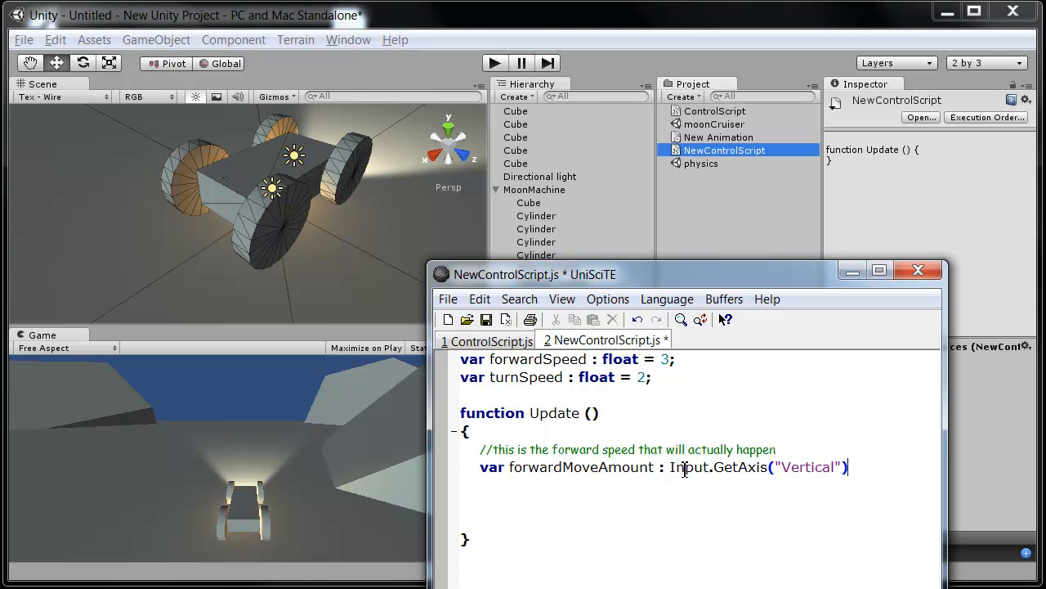
- Multiply the vertical axis input by forwardSpeed, end the statement with a semicolon, and replace its colon with an equals sign
{"action": "type", "text": "*forwardSpeed"}
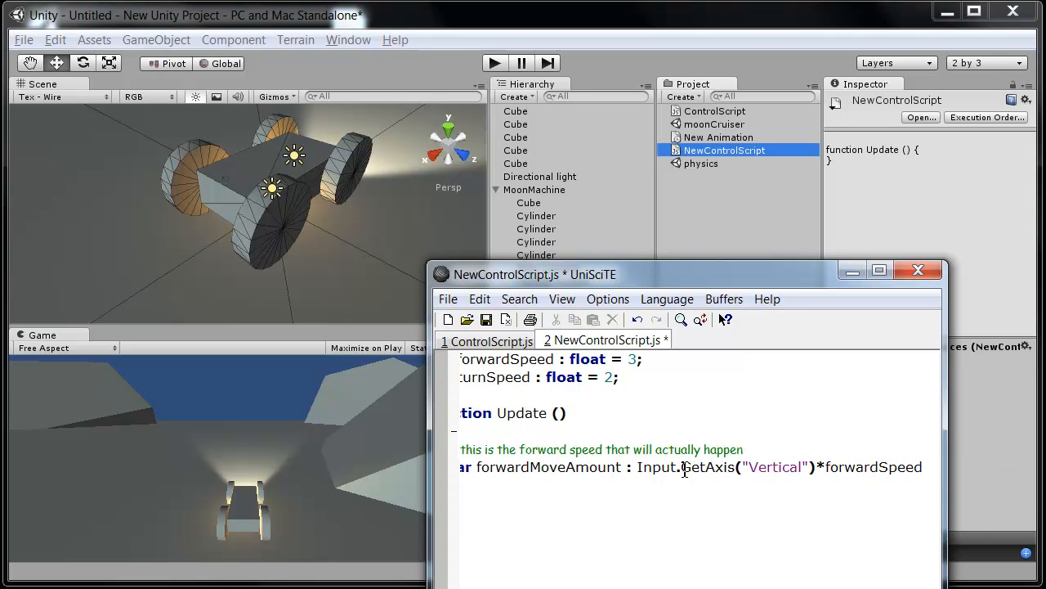
{"action": "type", "text": ";"}
{"action": "key", "text": "BackSpace"}
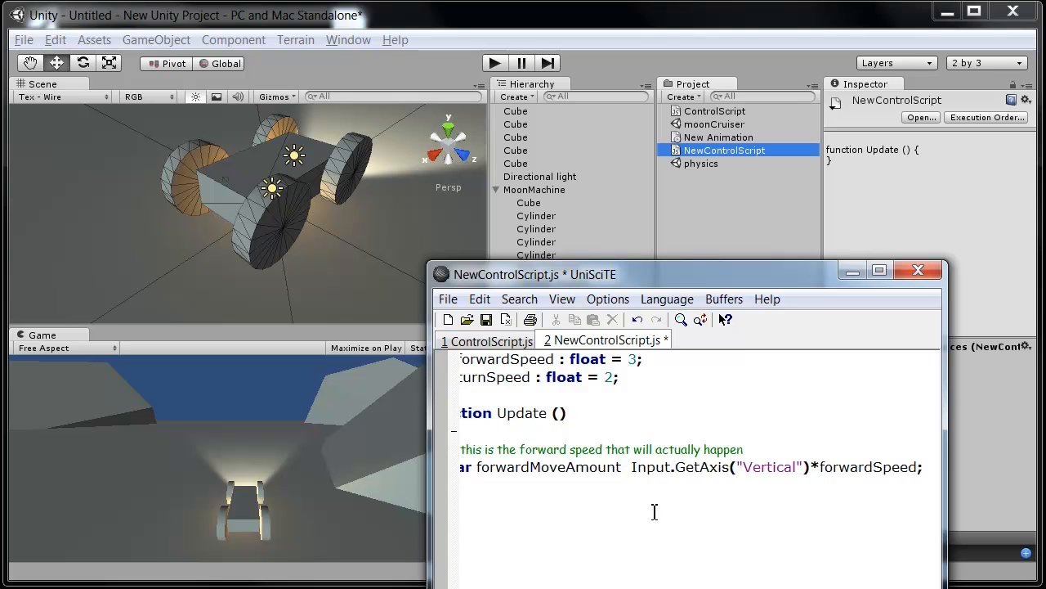
{"action": "type", "text": "="}
- Widen the editor window and add "var turnAmount = Input.GetAxis("Horizontal")" below the forwardMoveAmount line
{"action": "left_click_drag", "start_coordinate": [943, 414], "coordinate": [1003, 413]}
{"action": "left_click_drag", "start_coordinate": [875, 281], "coordinate": [839, 192]}
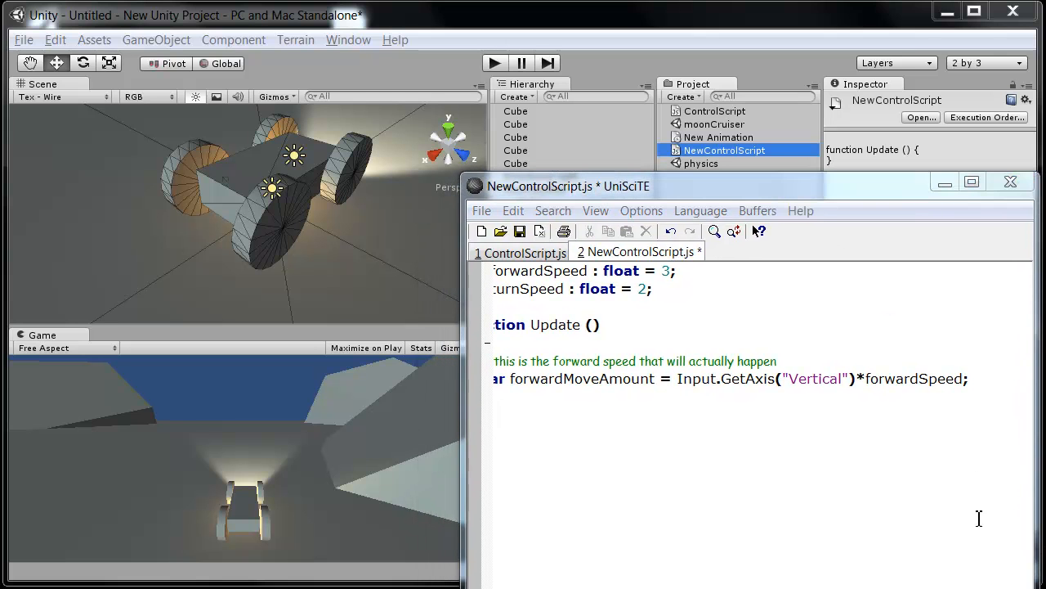
{"action": "left_click", "coordinate": [978, 381]}
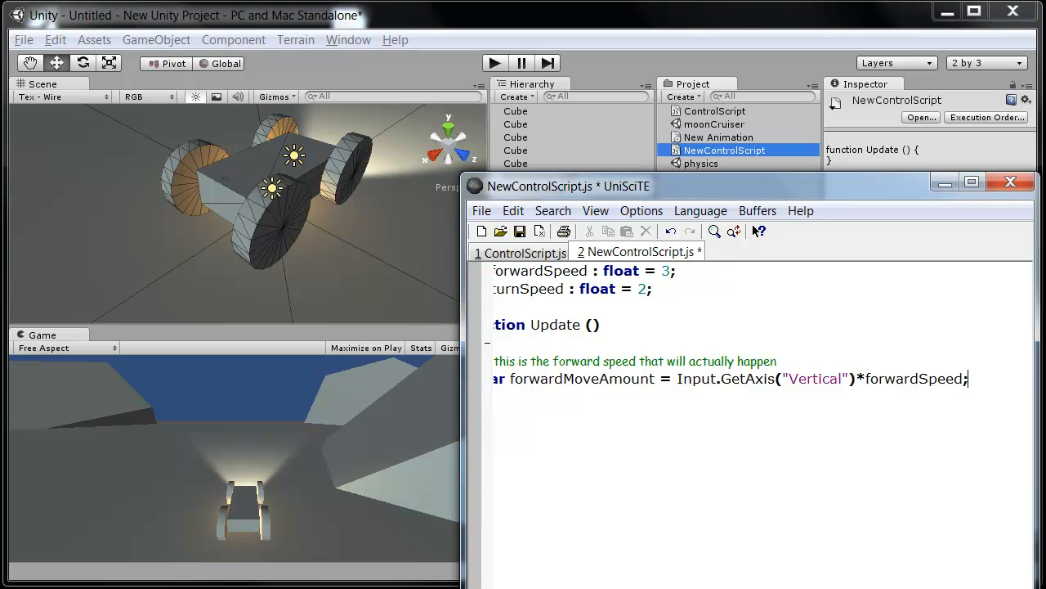
{"action": "key", "text": "Return"}
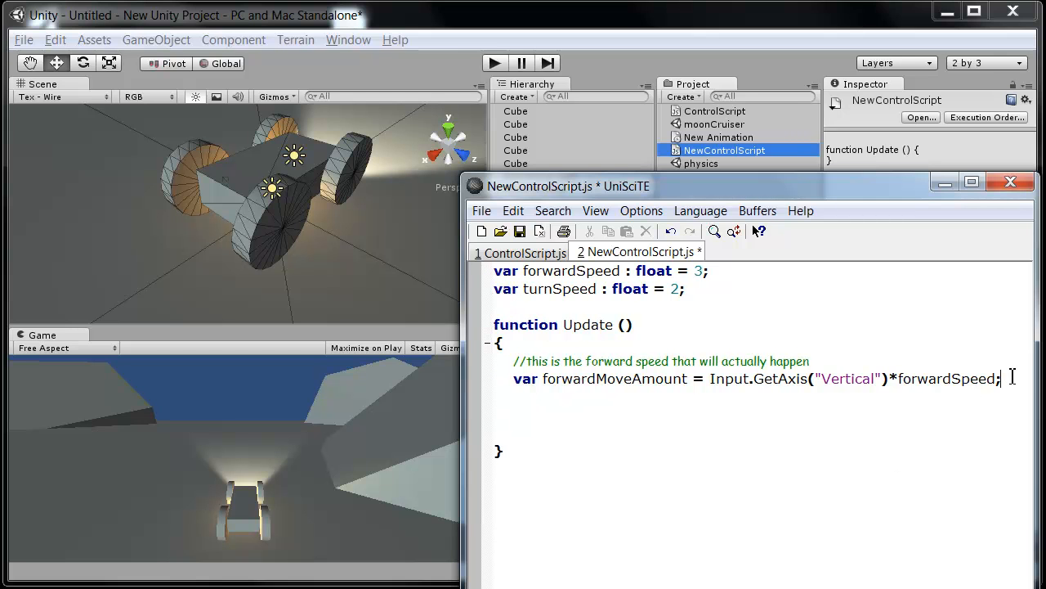
{"action": "key", "text": "Return"}
{"action": "key", "text": "Return"}
{"action": "type", "text": "var turn"}
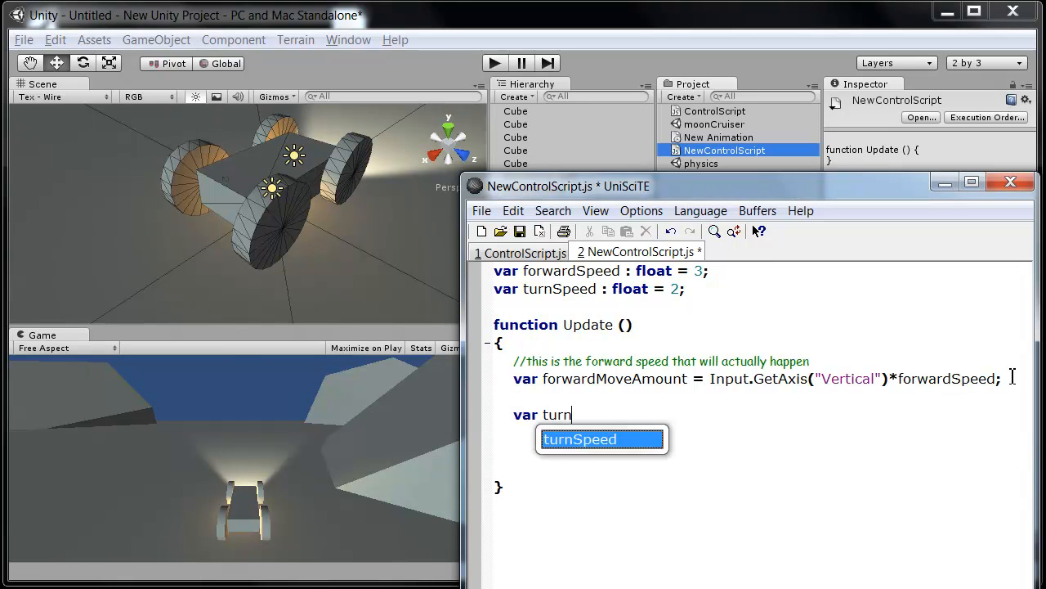
{"action": "type", "text": "Amount ="}
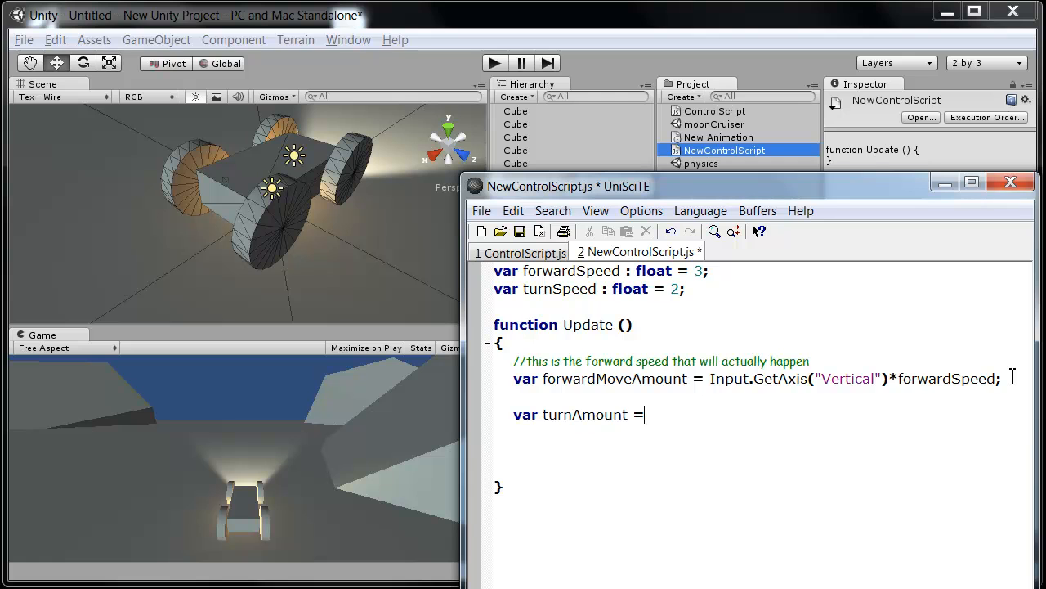
{"action": "type", "text": " Input.Get"}
{"action": "key", "text": "Return"}
{"action": "type", "text": "(\"H"}
{"action": "type", "text": "orizi"}
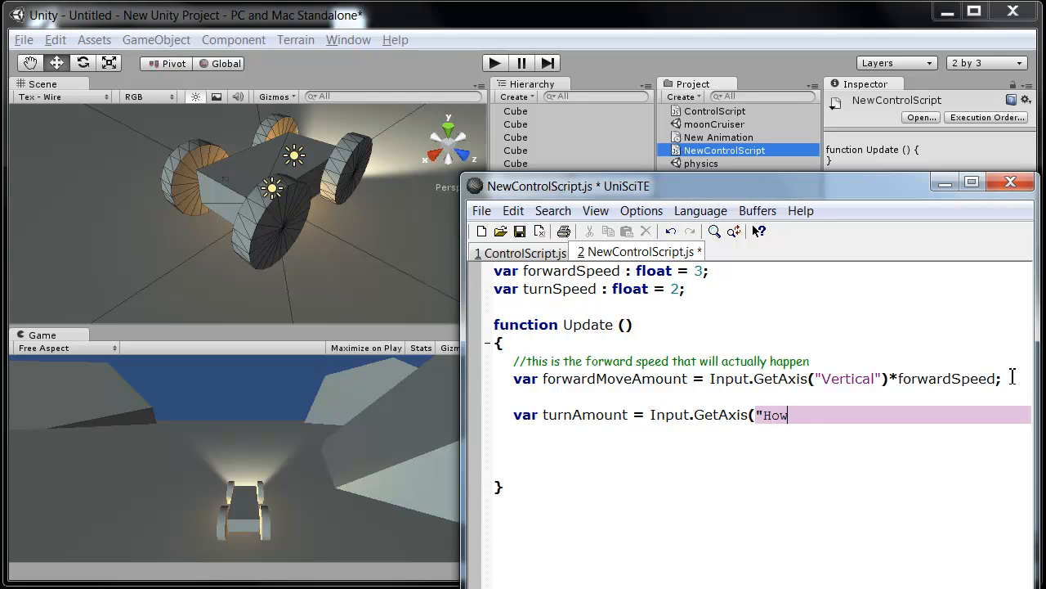
{"action": "key", "text": "BackSpace"}
{"action": "type", "text": "ontal\")"}
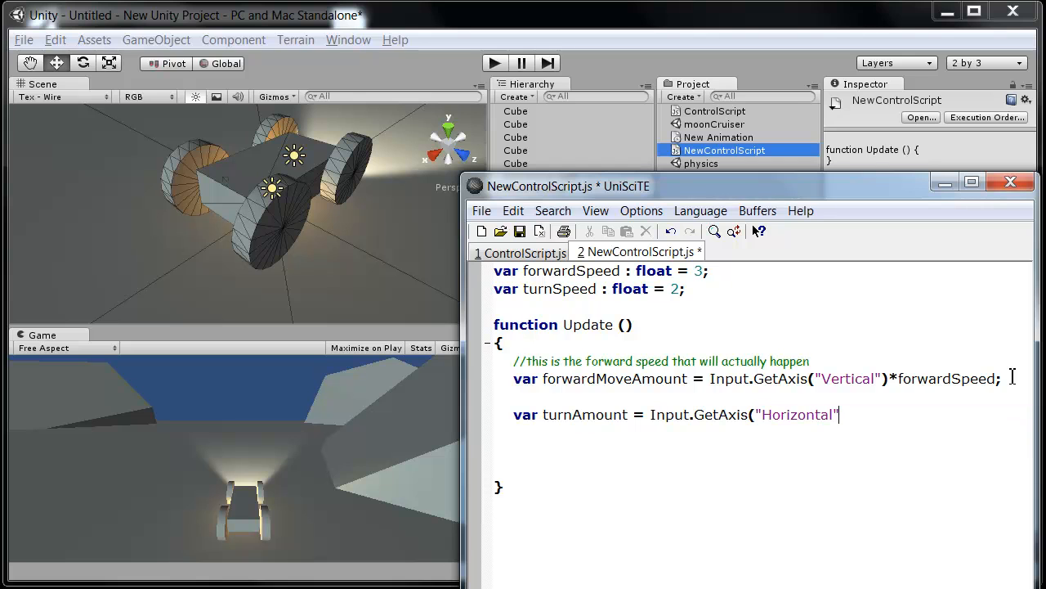
- Multiply the horizontal axis input in turnAmount by turnSpeed and end the statement with a semicolon
{"action": "key", "text": "Down"}
{"action": "left_click", "coordinate": [857, 419]}
{"action": "type", "text": "*turnSpeed"}
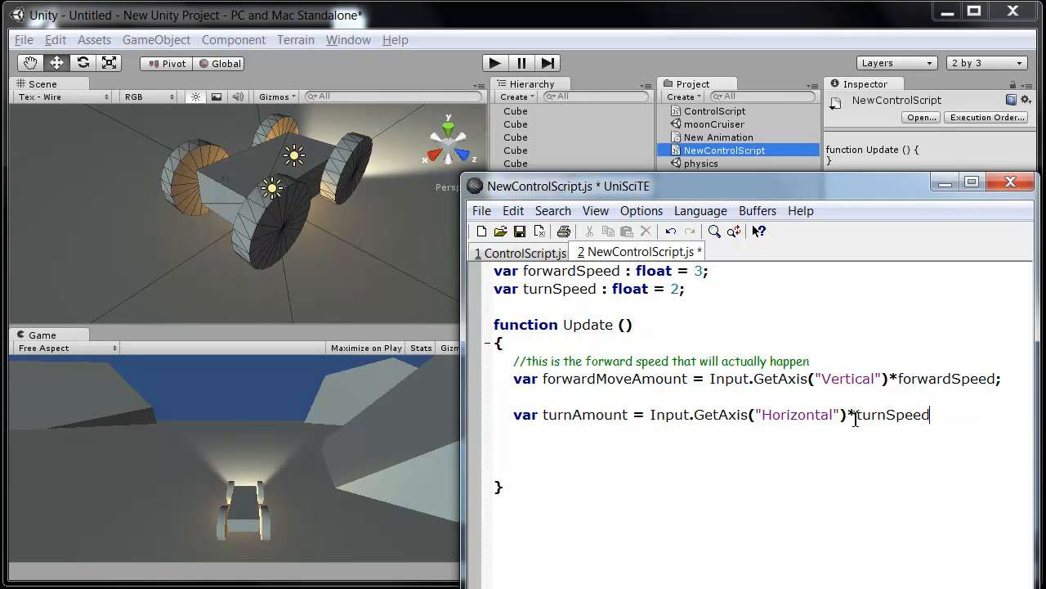
{"action": "type", "text": ";"}
- Add the comment "//actual turn amount" on its own line above the turnAmount declaration
{"action": "key", "text": "Return"}
{"action": "type", "text": "//"}
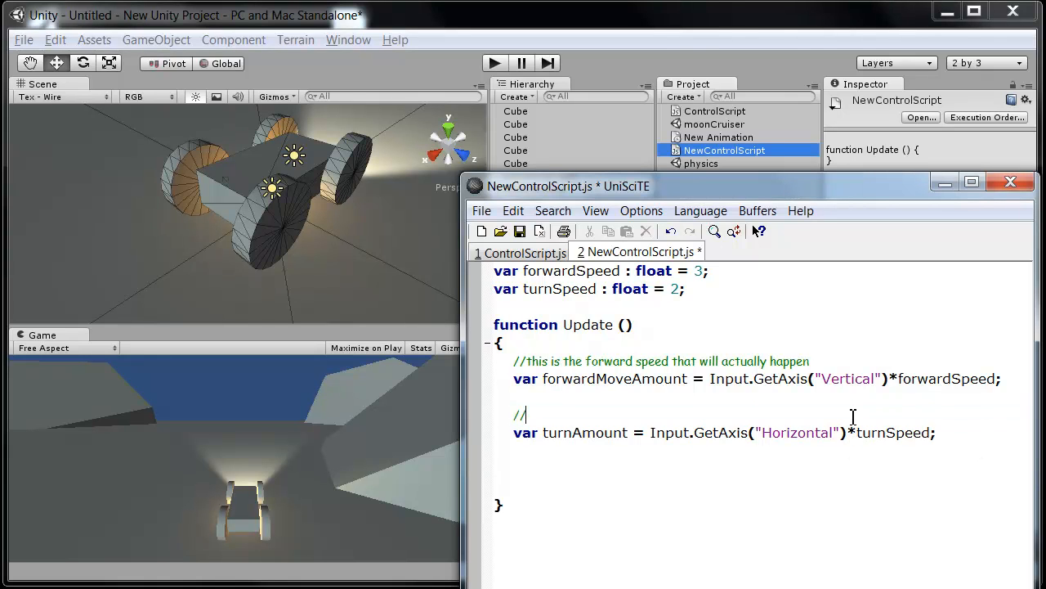
{"action": "type", "text": "actu"}
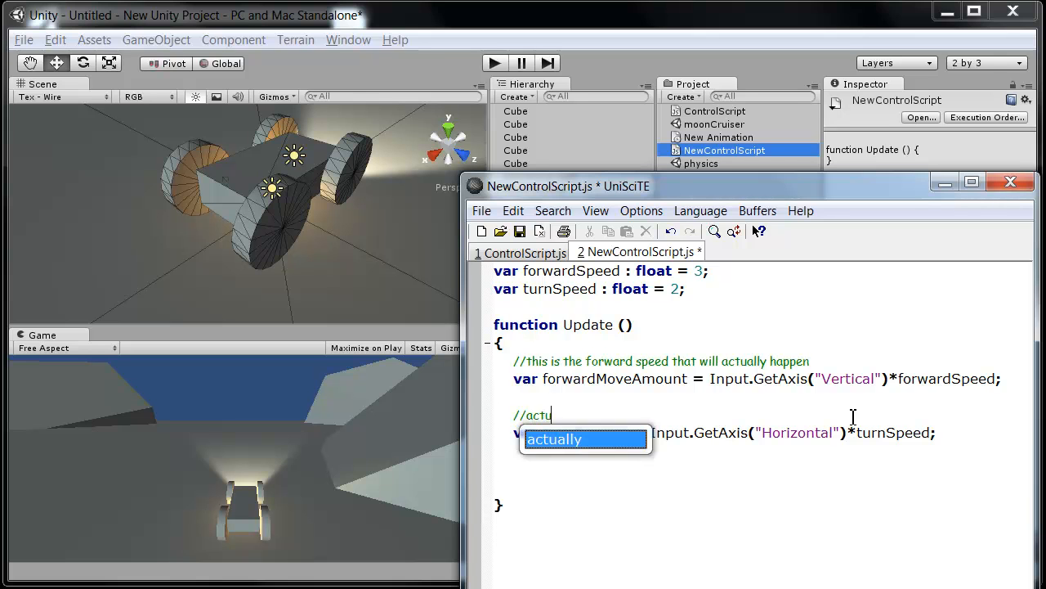
{"action": "type", "text": "al turn amount"}
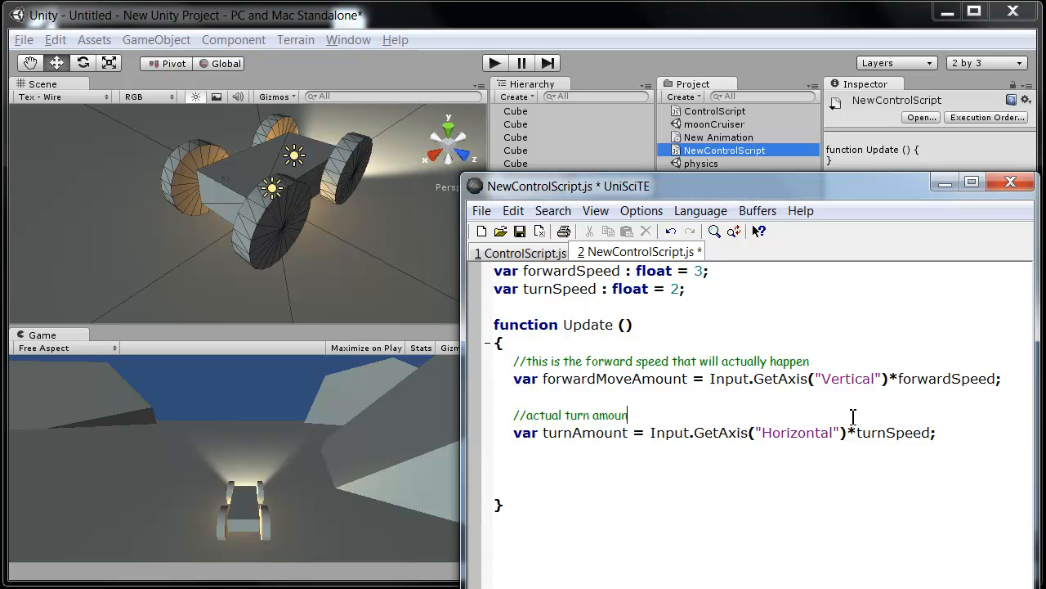
- Below the turnAmount declaration, leave a blank line and enter transform.Rotate
{"action": "left_click", "coordinate": [954, 439]}
{"action": "key", "text": "Return"}
{"action": "key", "text": "Return"}
{"action": "type", "text": "tranform"}
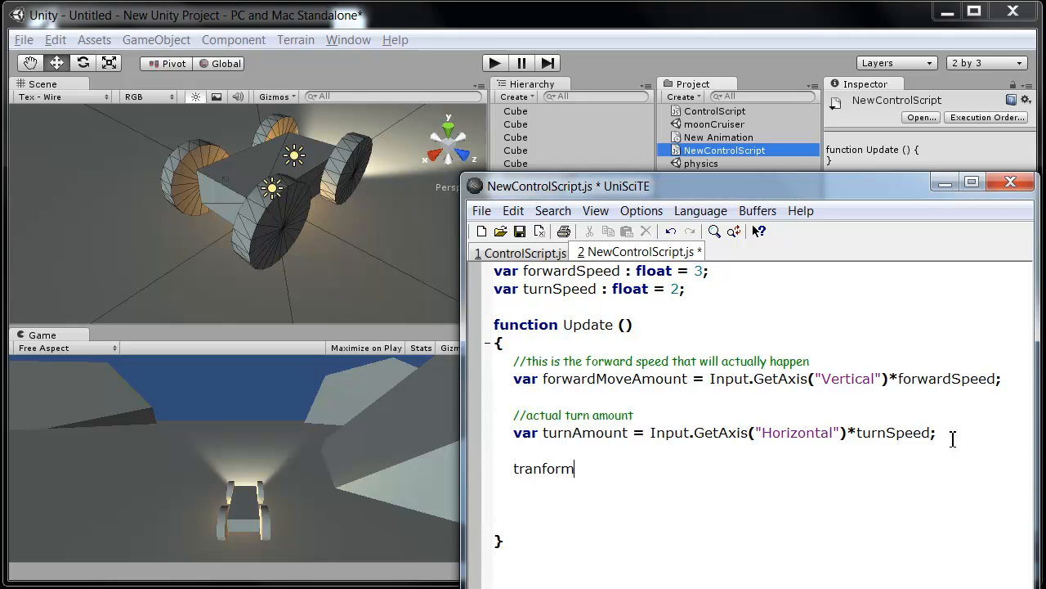
{"action": "key", "text": "BackSpace"}
{"action": "key", "text": "BackSpace"}
{"action": "key", "text": "BackSpace"}
{"action": "type", "text": "s"}
{"action": "key", "text": "BackSpace"}
{"action": "key", "text": "BackSpace"}
{"action": "type", "text": "sform.Rotate"}
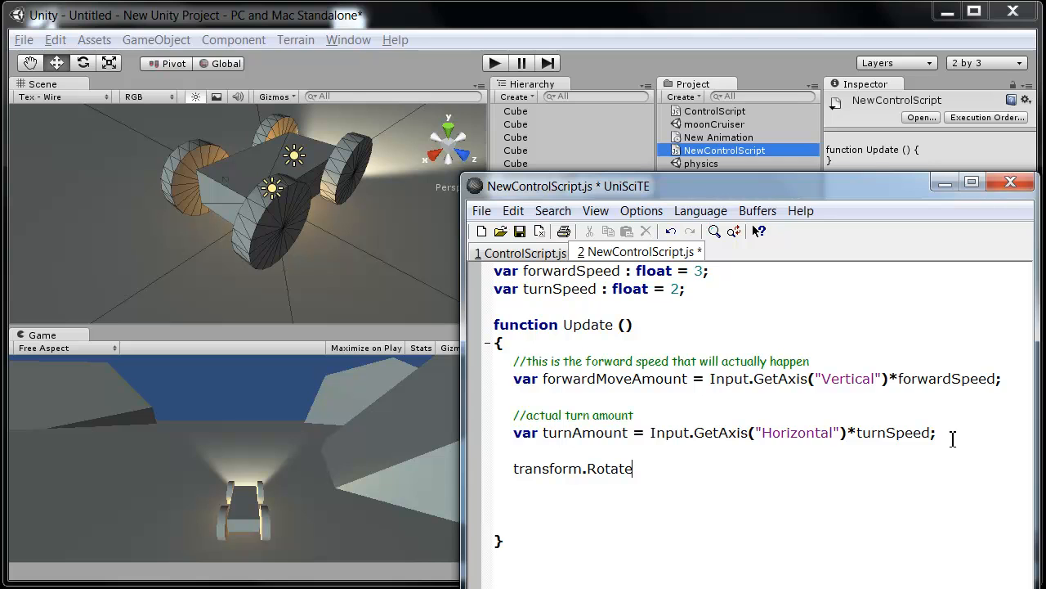
- Give the transform.Rotate call the placeholder arguments (x,y,z)
{"action": "type", "text": "(x,yz"}
{"action": "key", "text": "BackSpace"}
{"action": "type", "text": ",z)"}
{"action": "key", "text": "Left"}
{"action": "key", "text": "Left"}
{"action": "key", "text": "Left"}
- Switch to Unity, select MoonMachine and try rotating it with the Rotate tool to check its turning axis, undoing the test rotation
{"action": "left_click", "coordinate": [342, 195]}
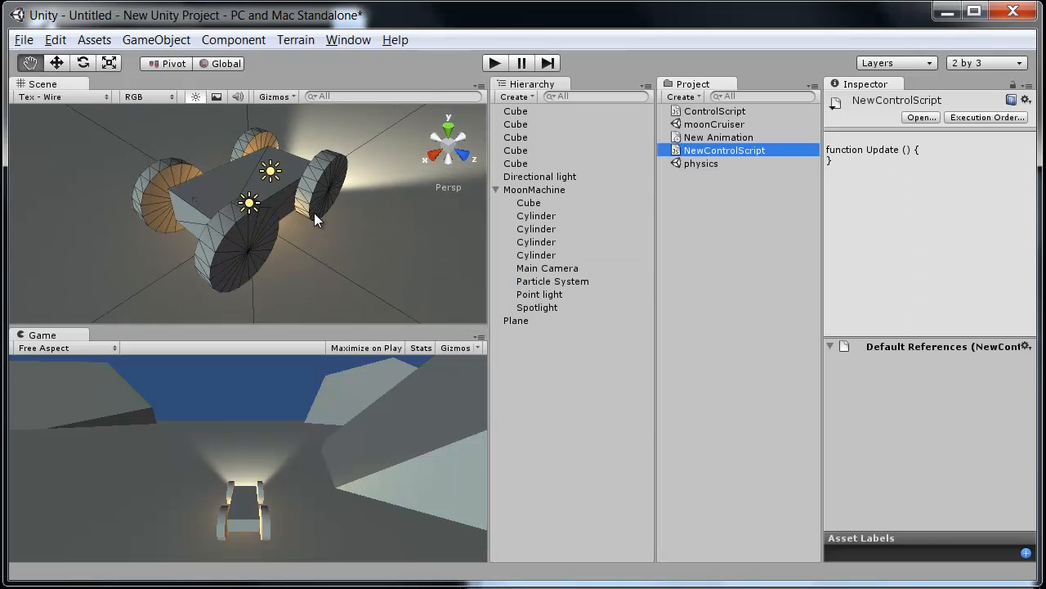
{"action": "left_click", "coordinate": [494, 189]}
{"action": "left_click_drag", "start_coordinate": [285, 220], "coordinate": [254, 210], "text": "alt"}
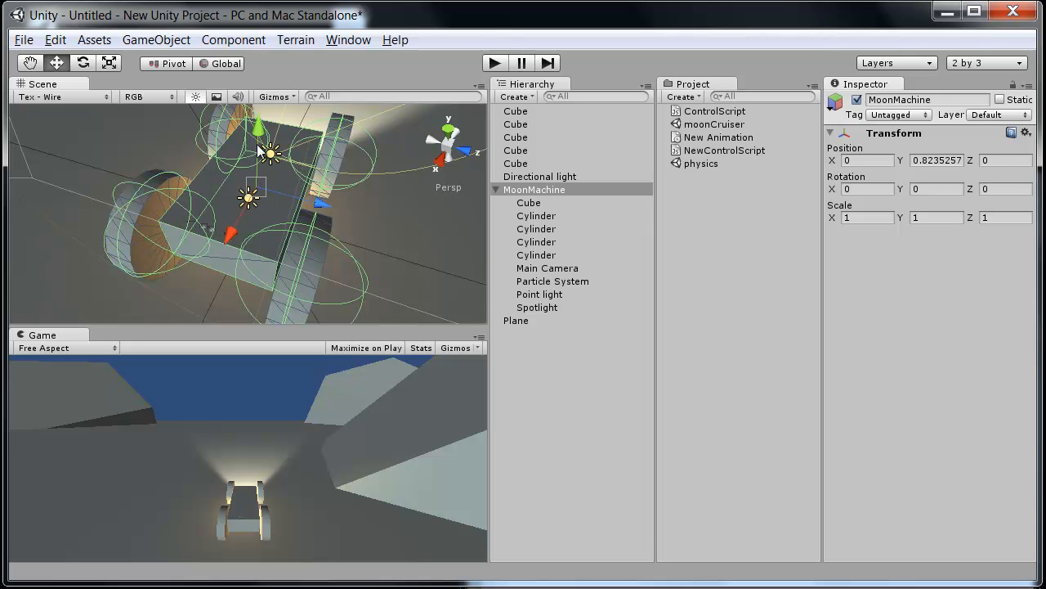
{"action": "left_click_drag", "start_coordinate": [258, 164], "coordinate": [272, 202], "text": "alt"}
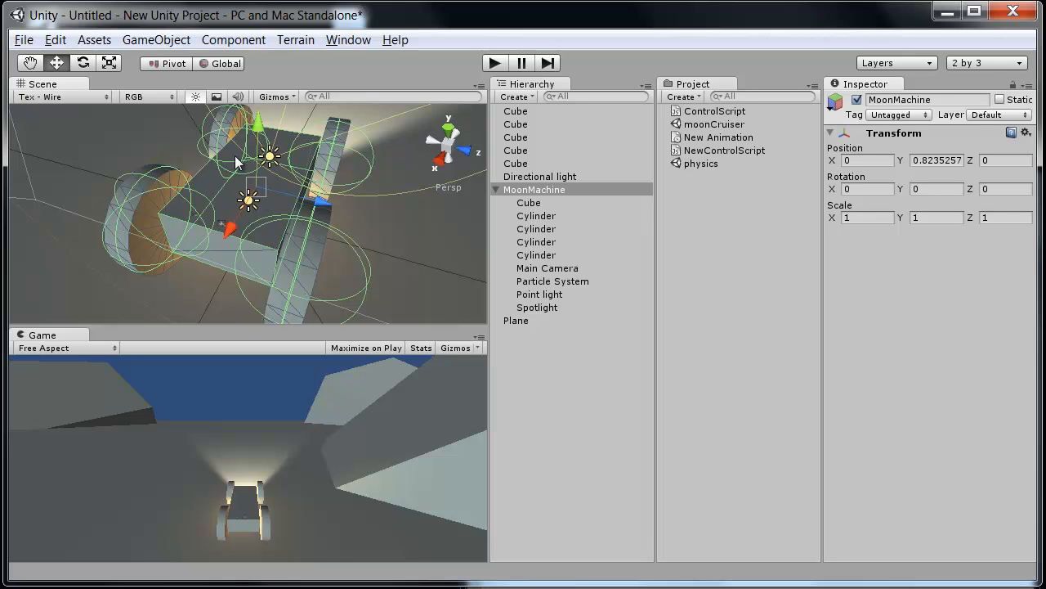
{"action": "key", "text": "e"}
{"action": "left_click_drag", "start_coordinate": [282, 232], "coordinate": [251, 291]}
{"action": "key", "text": "ctrl+z"}
{"action": "scroll", "coordinate": [258, 221], "scroll_direction": "down", "scroll_amount": 5}
{"action": "scroll", "coordinate": [338, 210], "scroll_direction": "down", "scroll_amount": 2}
{"action": "left_click_drag", "start_coordinate": [338, 209], "coordinate": [282, 257], "text": "alt"}
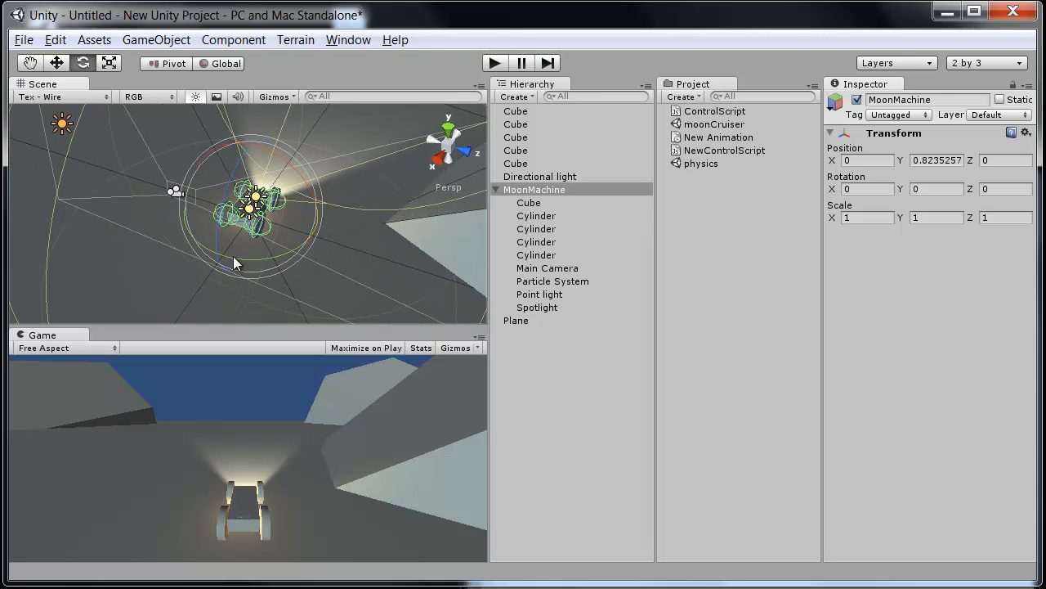
{"action": "mouse_move", "coordinate": [235, 258]}
{"action": "left_mouse_down"}
{"action": "mouse_move", "coordinate": [385, 239]}
{"action": "mouse_move", "coordinate": [308, 260]}
{"action": "mouse_move", "coordinate": [126, 249]}
{"action": "mouse_move", "coordinate": [393, 263]}
{"action": "mouse_move", "coordinate": [231, 261]}
{"action": "left_mouse_up"}
- Switch back to the script editor and replace the y argument of transform.Rotate with turnAmount
{"action": "key", "text": "alt+Tab"}
{"action": "left_click", "coordinate": [663, 479]}
{"action": "key", "text": "BackSpace"}
{"action": "type", "text": "turnAmount = Input.GetAxis(\"Horizontal\")*turnSpeed;"}
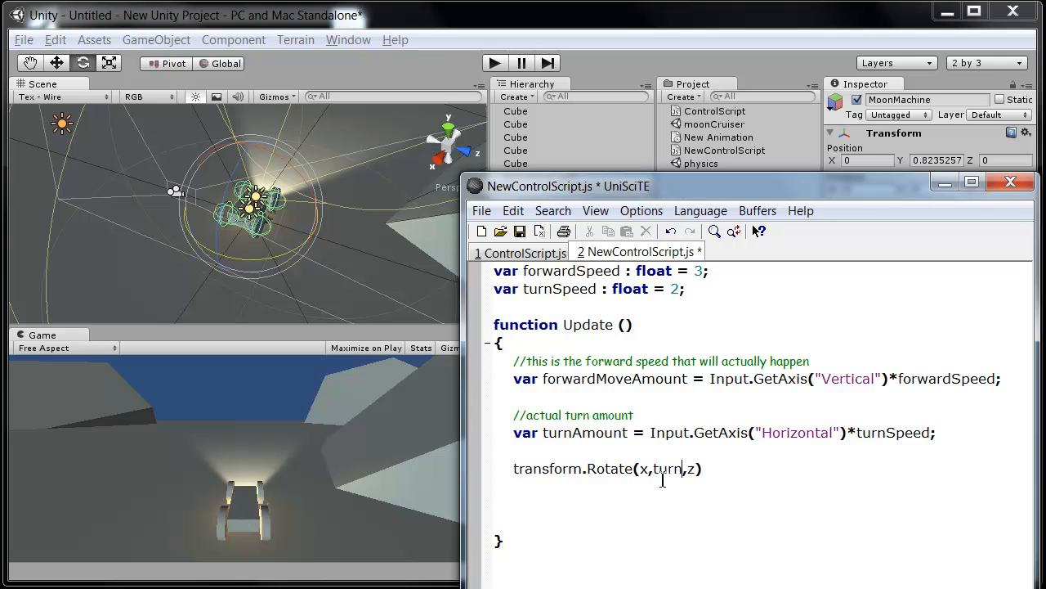
{"action": "key", "text": "Return"}
- Replace the x and z arguments of transform.Rotate with 0
{"action": "left_click", "coordinate": [649, 470]}
{"action": "key", "text": "BackSpace"}
{"action": "type", "text": "0"}
{"action": "key", "text": "Left"}
{"action": "key", "text": "Left"}
{"action": "key", "text": "BackSpace"}
{"action": "type", "text": "0"}
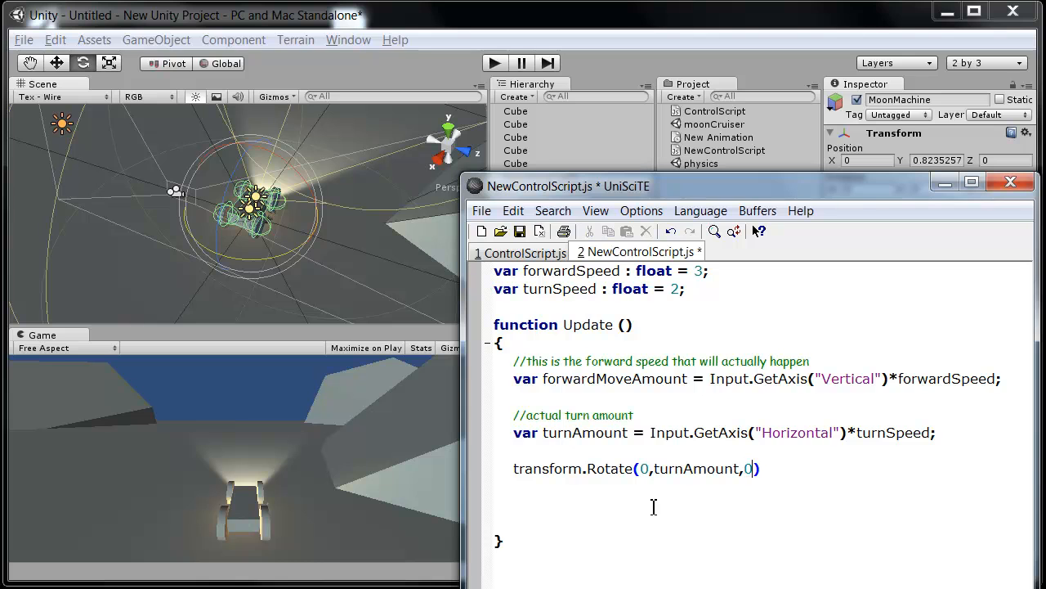
- End the transform.Rotate statement with a semicolon, remove the blank lines before the closing brace, and save the script
{"action": "left_click", "coordinate": [766, 471]}
{"action": "type", "text": ";"}
{"action": "key", "text": "Return"}
{"action": "key", "text": "Return"}
{"action": "key", "text": "BackSpace"}
{"action": "key", "text": "BackSpace"}
{"action": "key", "text": "BackSpace"}
{"action": "key", "text": "BackSpace"}
{"action": "key", "text": "BackSpace"}
{"action": "key", "text": "ctrl+s"}
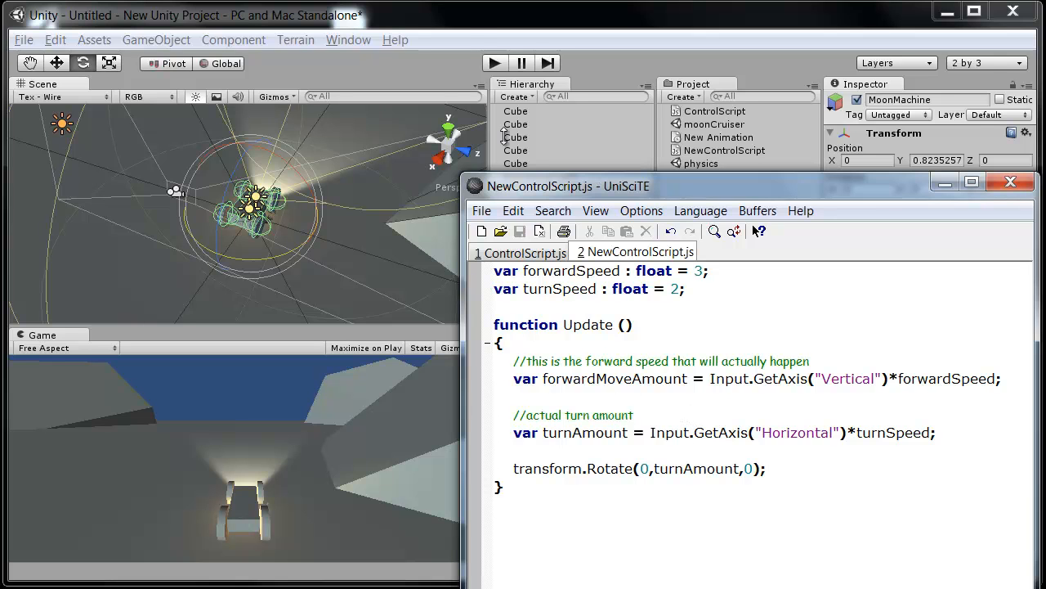
- Switch to Unity, select MoonMachine and attach NewControlScript to it as a component
{"action": "left_click", "coordinate": [464, 18]}
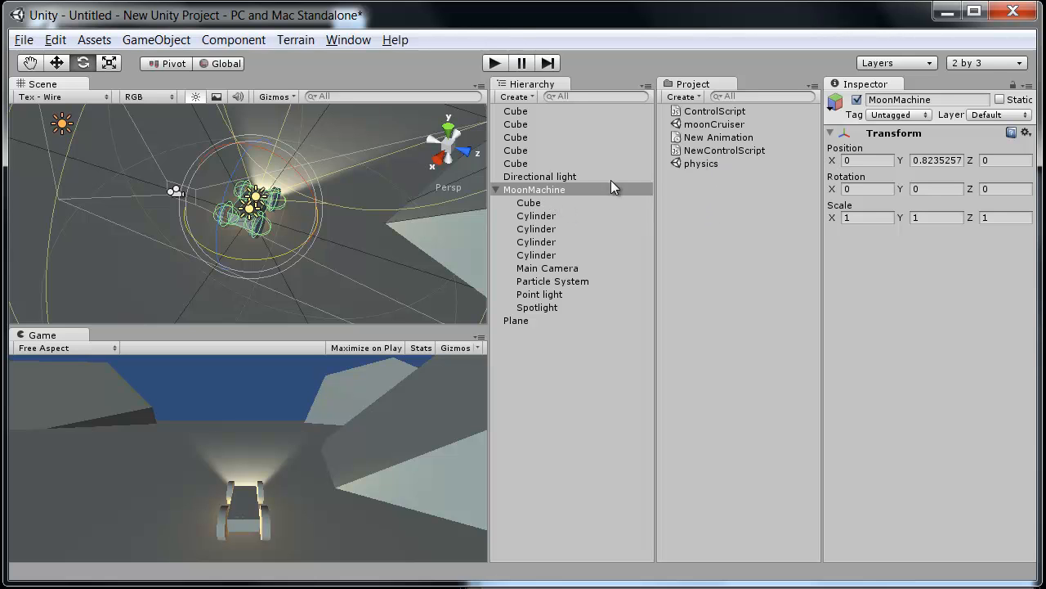
{"action": "left_click", "coordinate": [563, 176]}
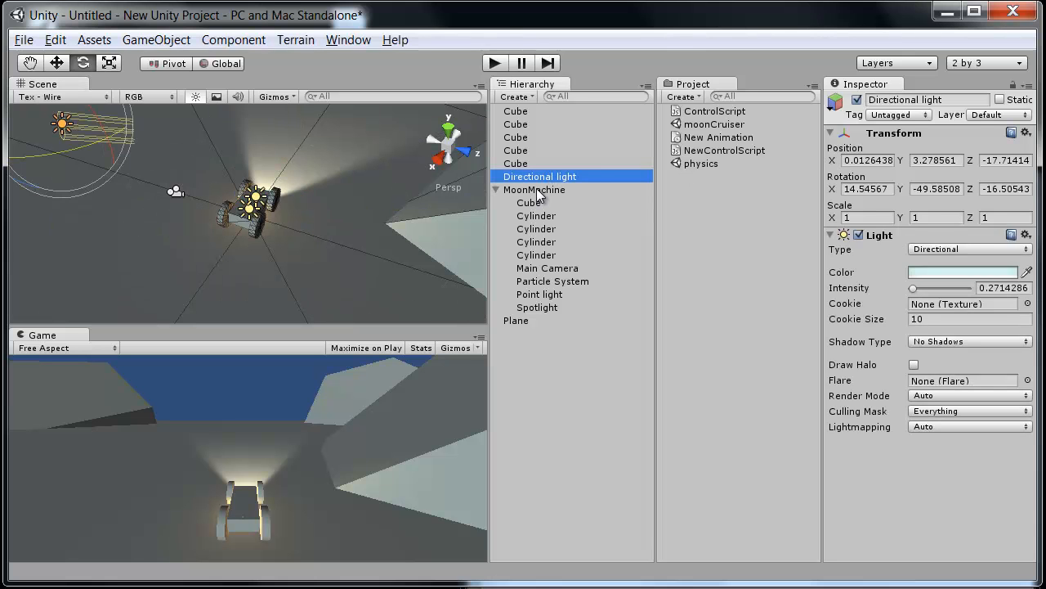
{"action": "left_click", "coordinate": [536, 190]}
{"action": "left_click_drag", "start_coordinate": [355, 228], "coordinate": [349, 172], "text": "alt"}
{"action": "left_click_drag", "start_coordinate": [727, 151], "coordinate": [929, 381]}
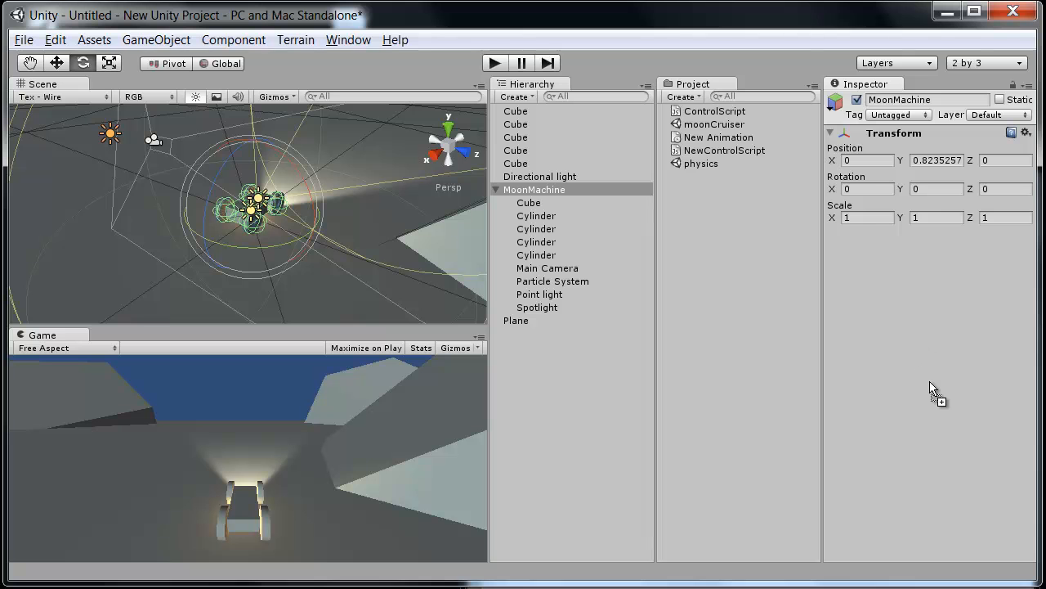
{"action": "left_click_drag", "start_coordinate": [908, 258], "coordinate": [904, 371]}
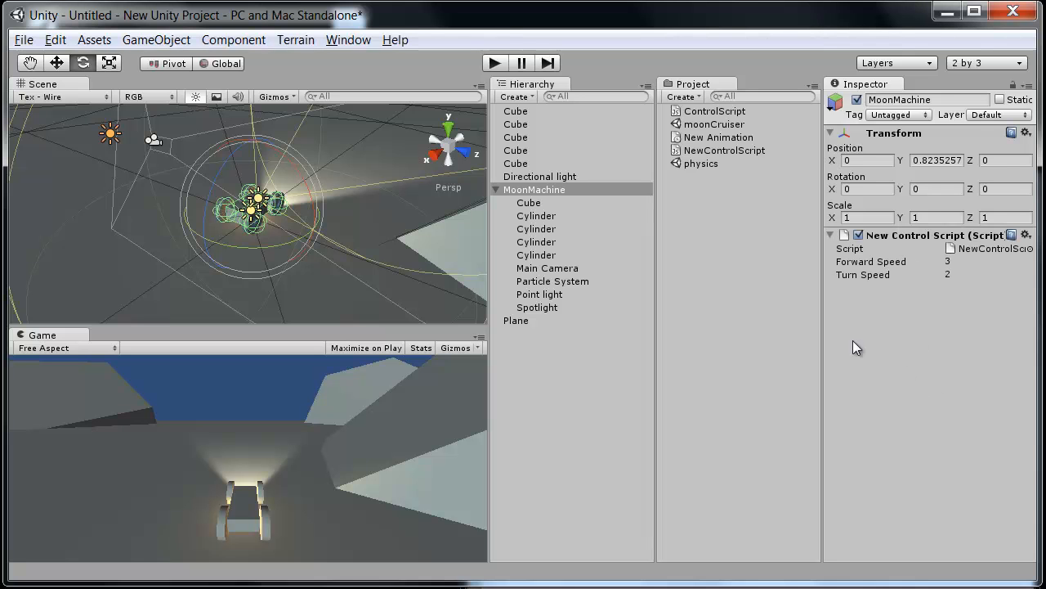
- Run the game, test turning the MoonMachine both left and right, and stop play mode
{"action": "left_click_drag", "start_coordinate": [311, 245], "coordinate": [343, 244], "text": "alt"}
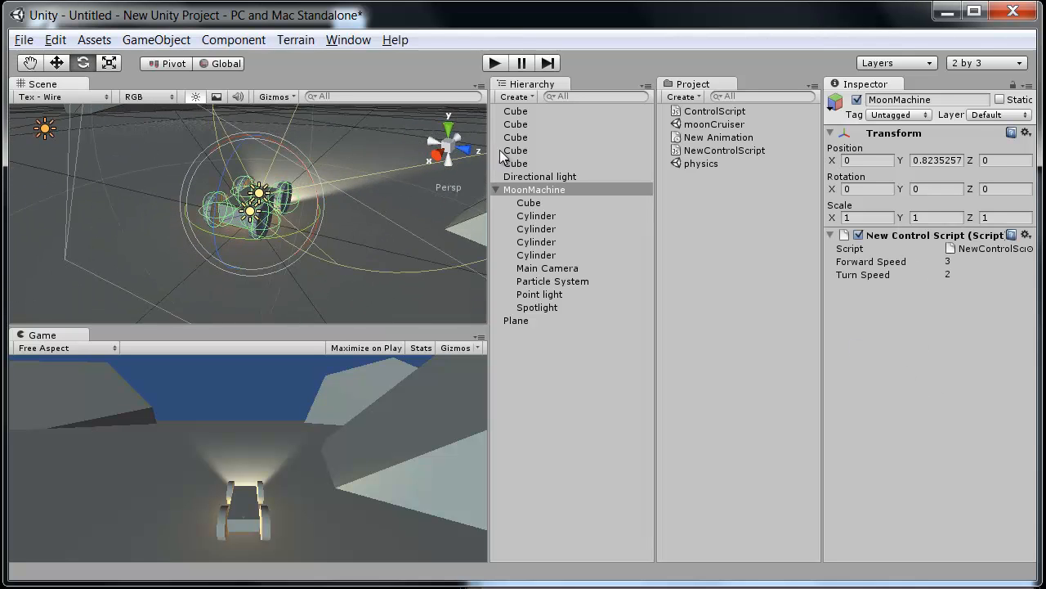
{"action": "left_click", "coordinate": [495, 63]}
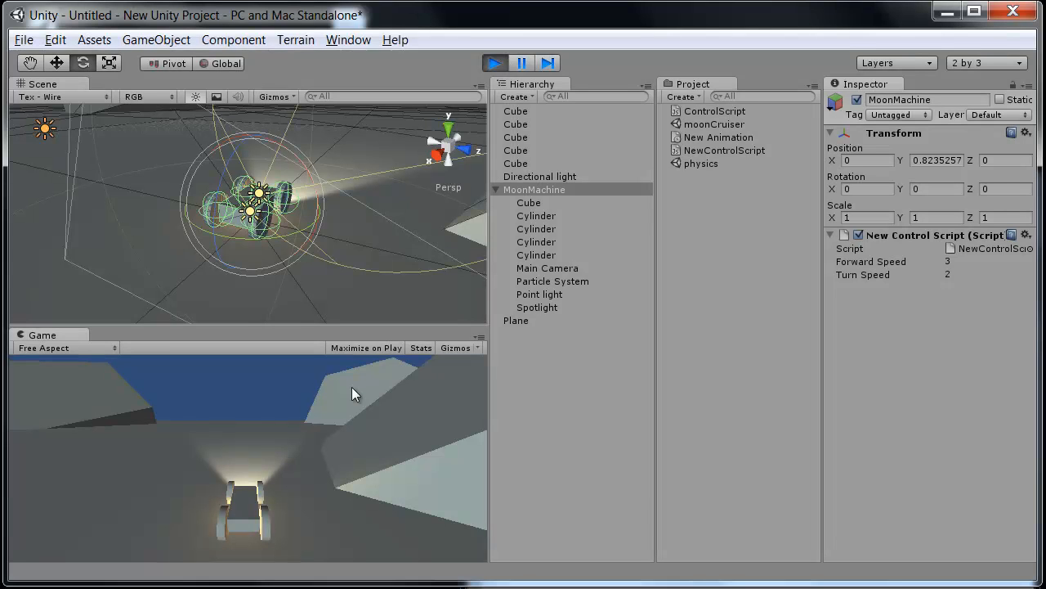
{"action": "key", "text": "Right"}
{"action": "key", "text": "Left"}
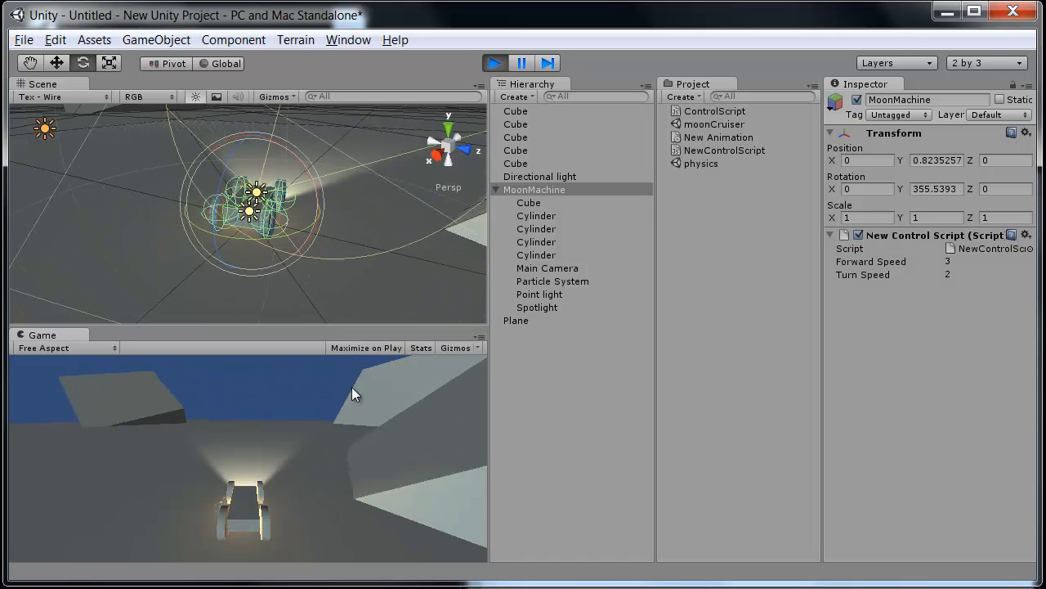
{"action": "key", "text": "Left"}
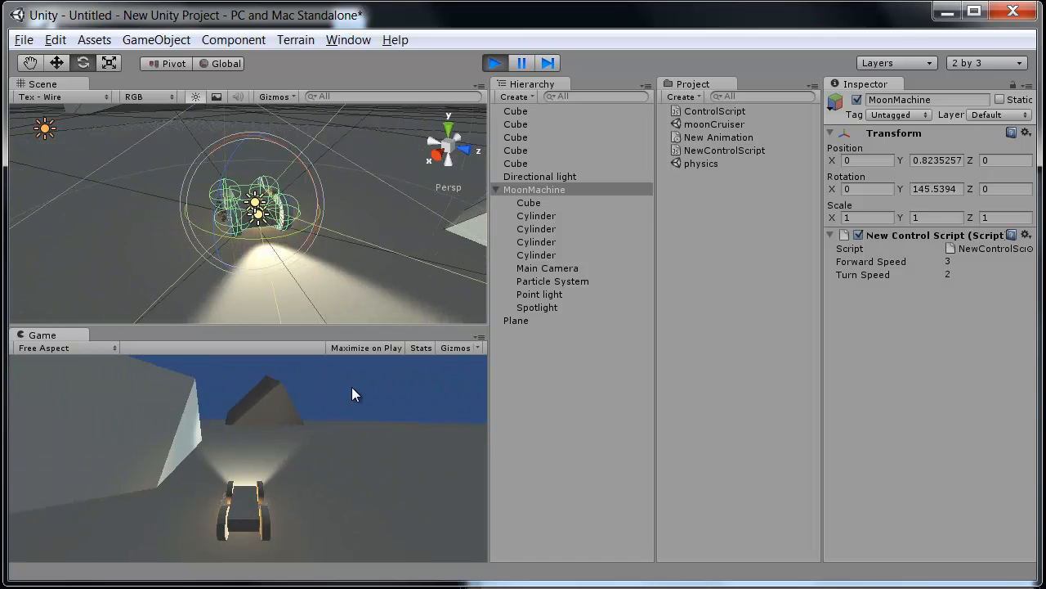
{"action": "key", "text": "Right"}
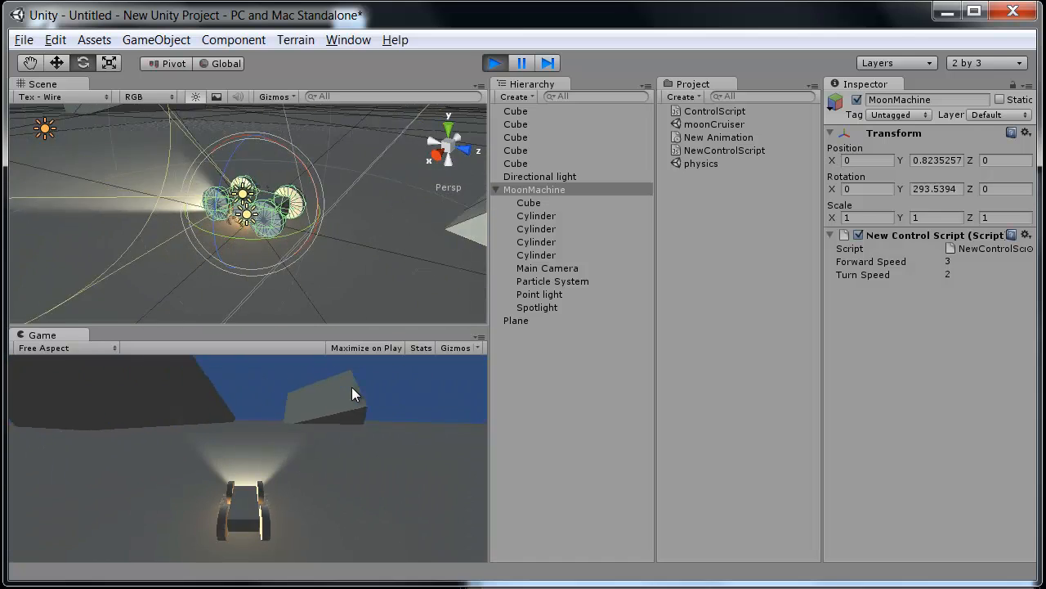
{"action": "key", "text": "Right"}
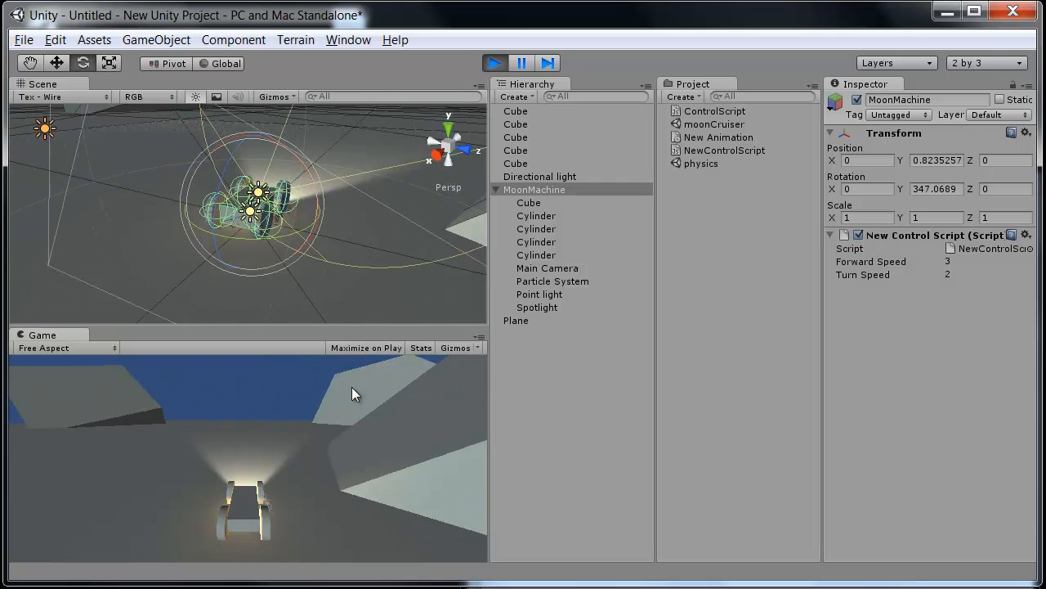
{"action": "key", "text": "Right"}
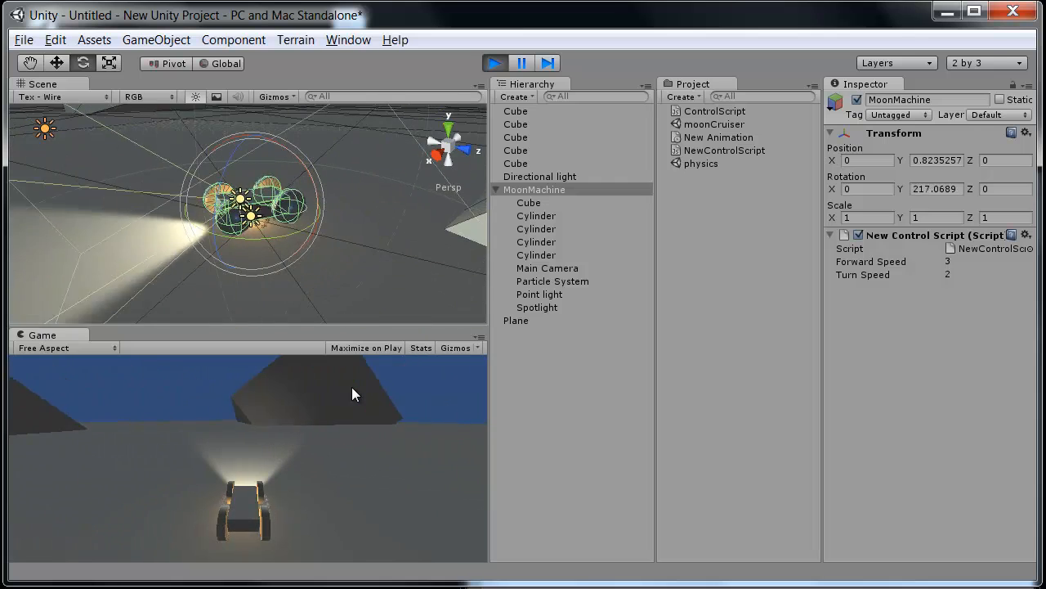
{"action": "key", "text": "Right"}
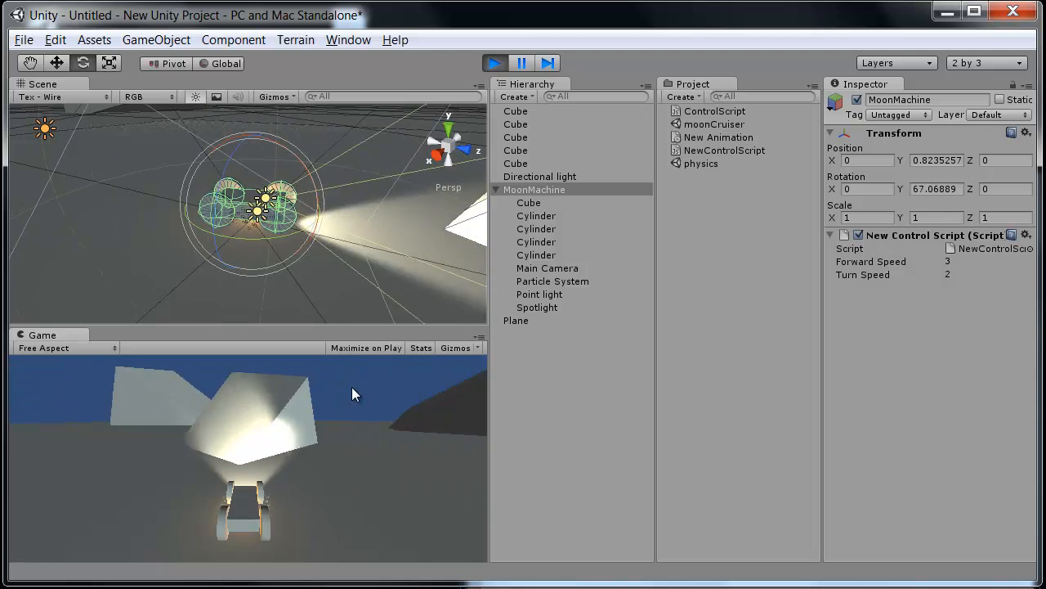
{"action": "key", "text": "Right"}
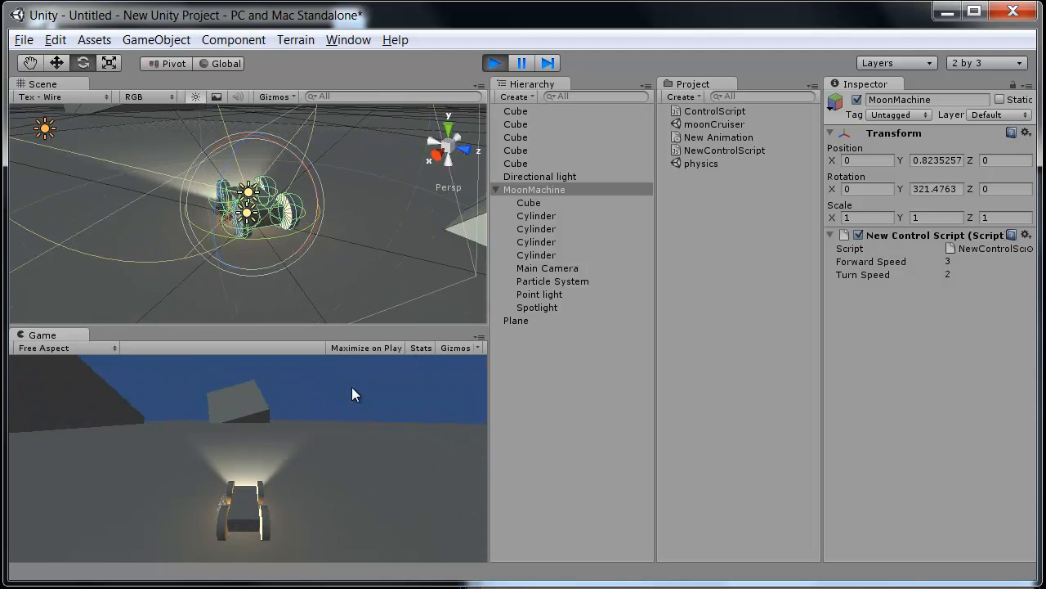
{"action": "key", "text": "Left"}
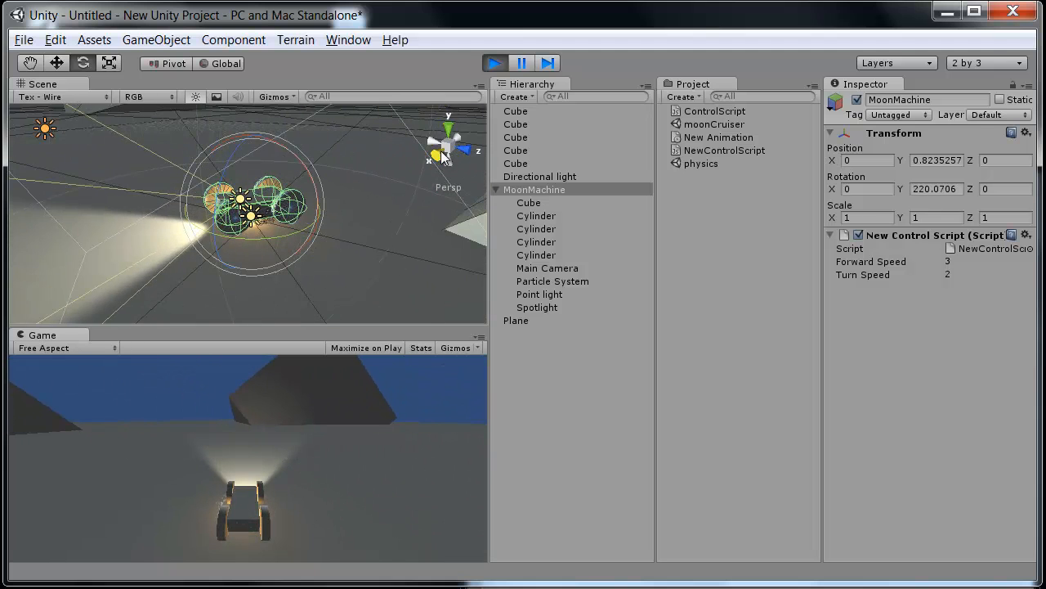
{"action": "left_click", "coordinate": [495, 63]}
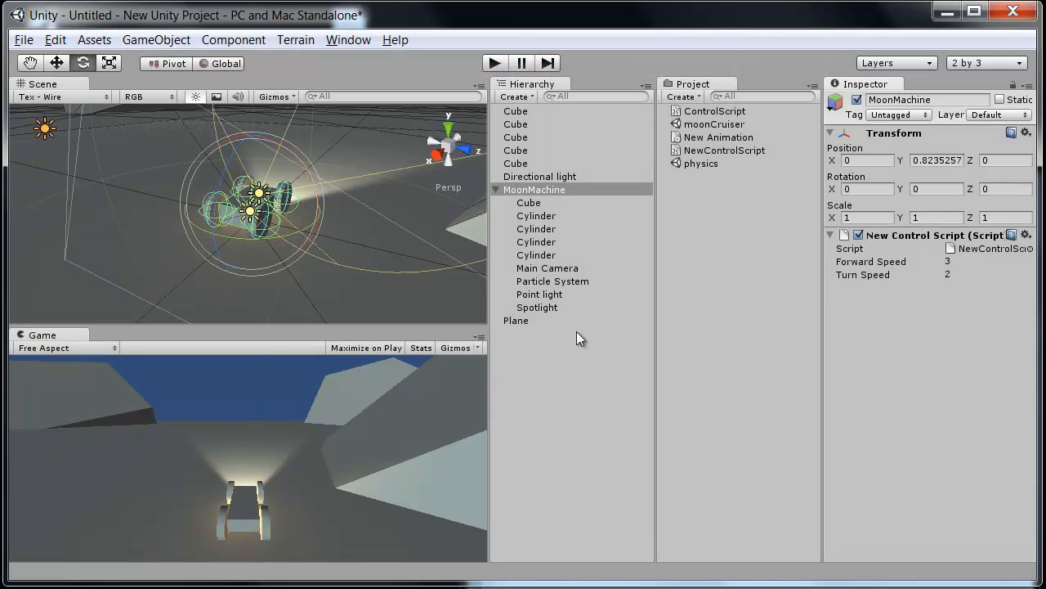
{"action": "left_click", "coordinate": [596, 583]}
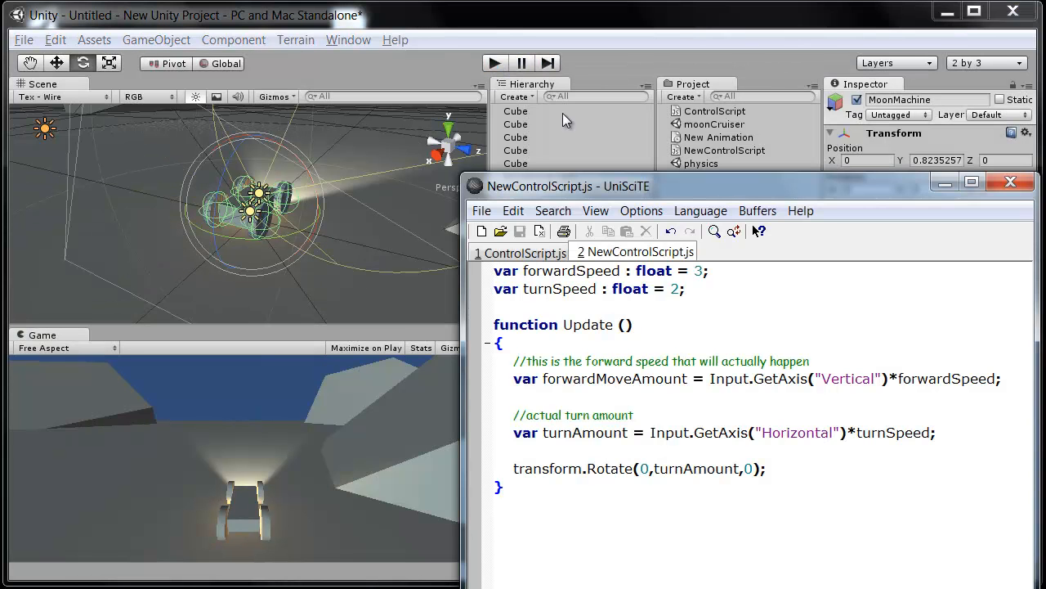
{"action": "left_click", "coordinate": [781, 475]}
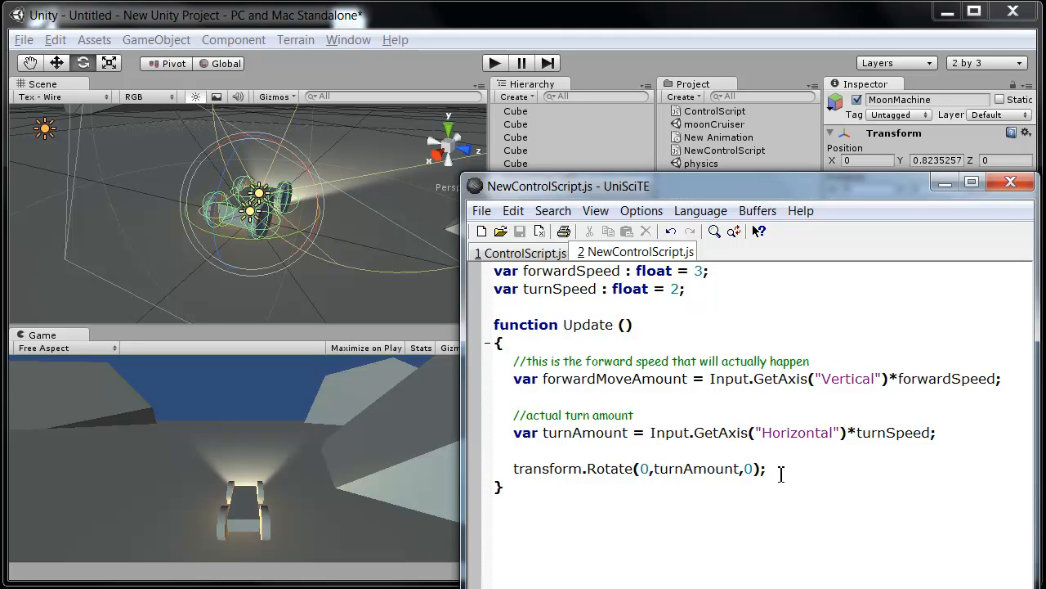
{"action": "left_click", "coordinate": [392, 14]}
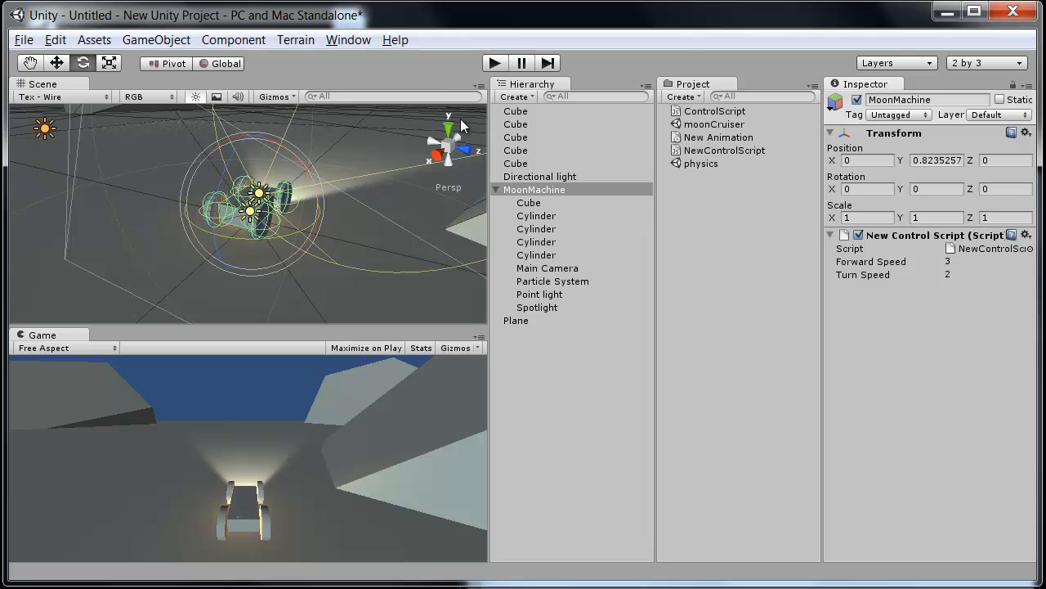
{"action": "key", "text": "ctrl+s"}
{"action": "left_click", "coordinate": [728, 505]}
- Select MoonMachine and add a Rigidbody physics component to it
{"action": "left_click_drag", "start_coordinate": [322, 202], "coordinate": [253, 238], "text": "alt"}
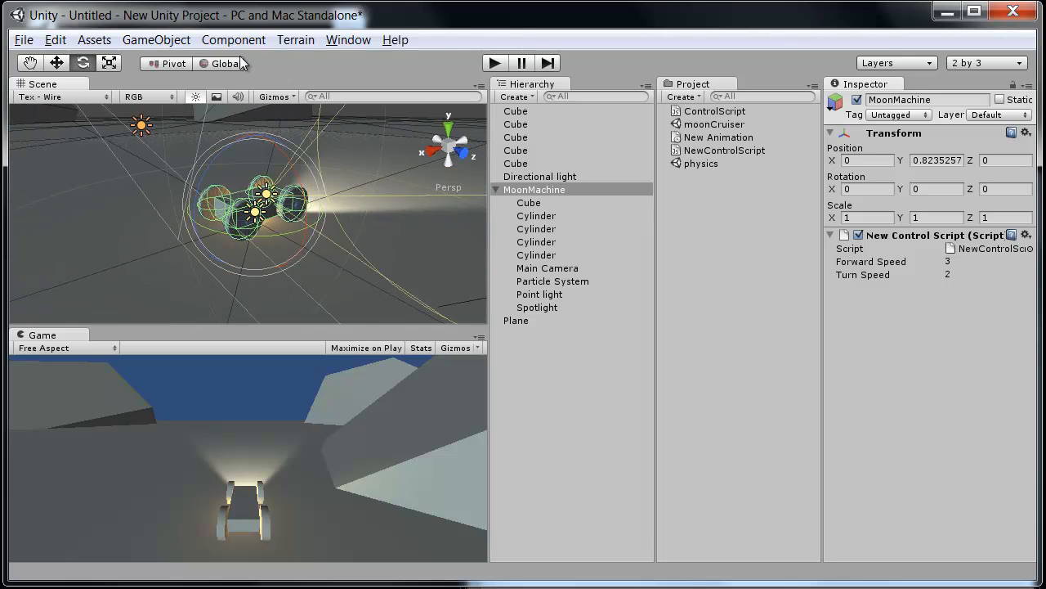
{"action": "left_click", "coordinate": [533, 190]}
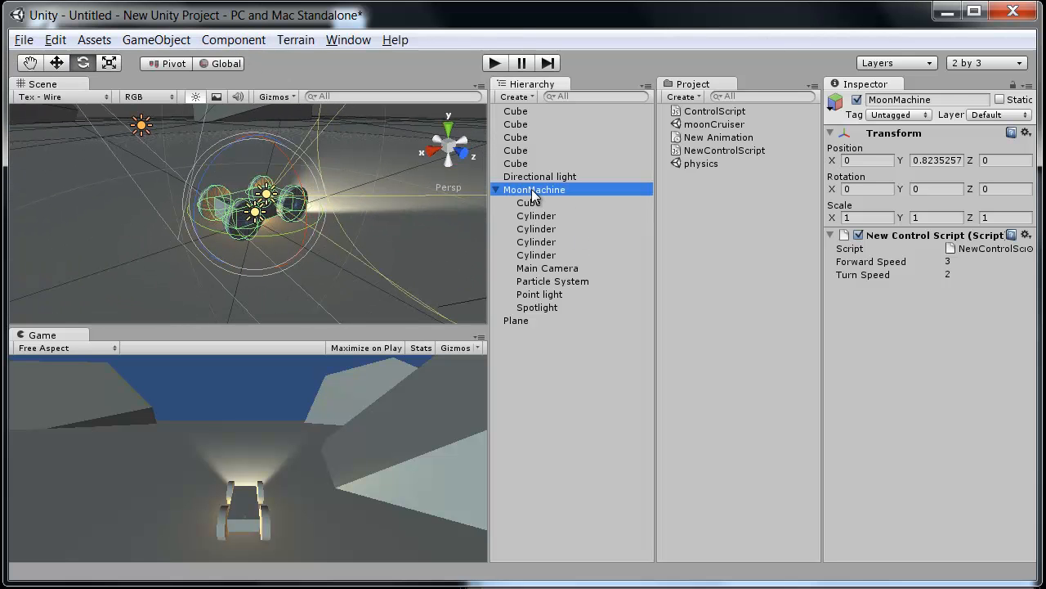
{"action": "left_click_drag", "start_coordinate": [360, 225], "coordinate": [339, 227], "text": "alt"}
{"action": "left_click", "coordinate": [233, 39]}
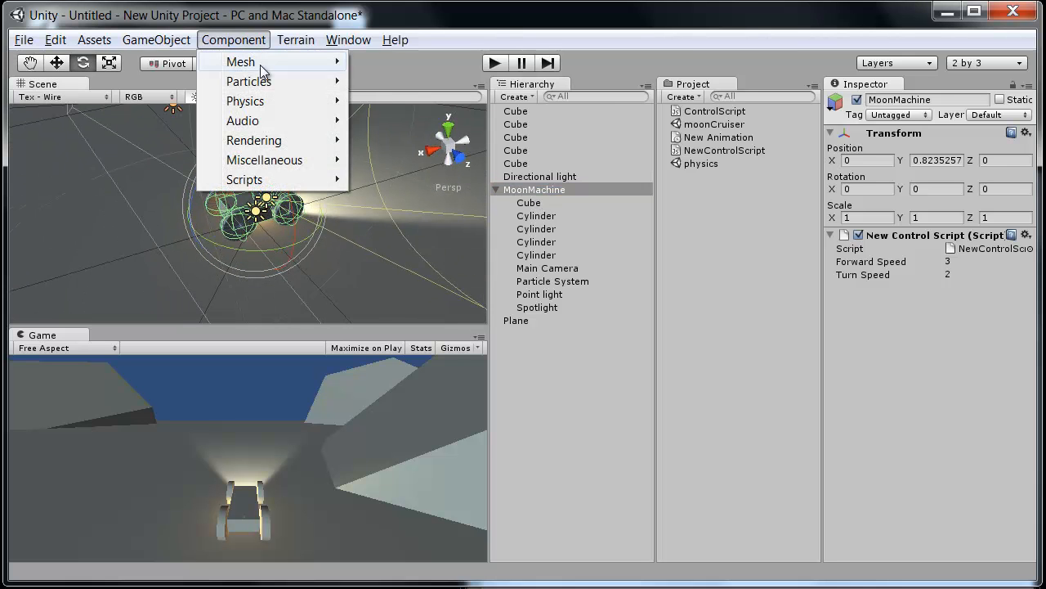
{"action": "mouse_move", "coordinate": [269, 102]}
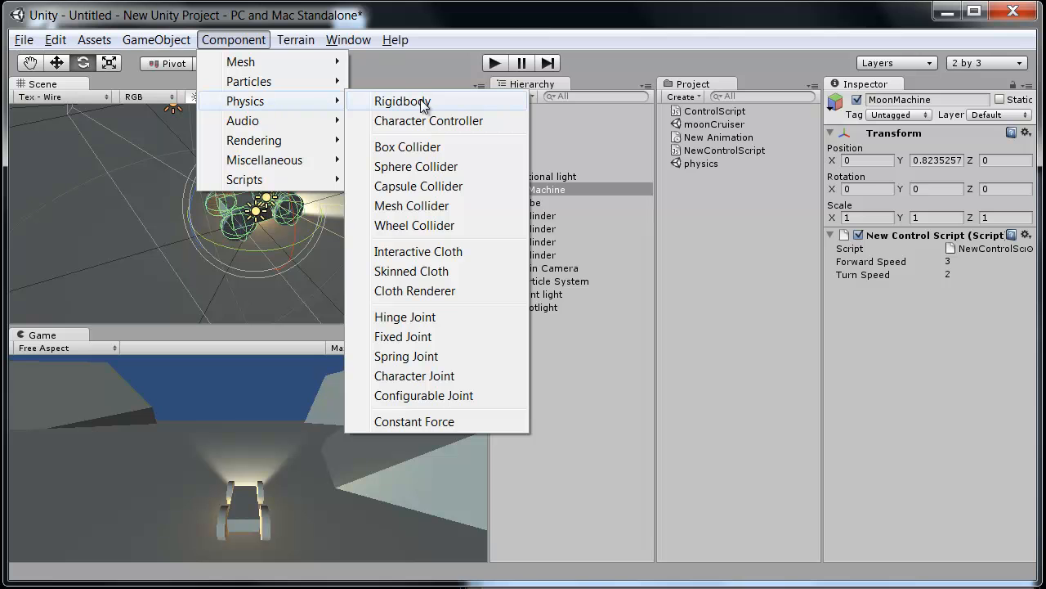
{"action": "left_click", "coordinate": [422, 105]}
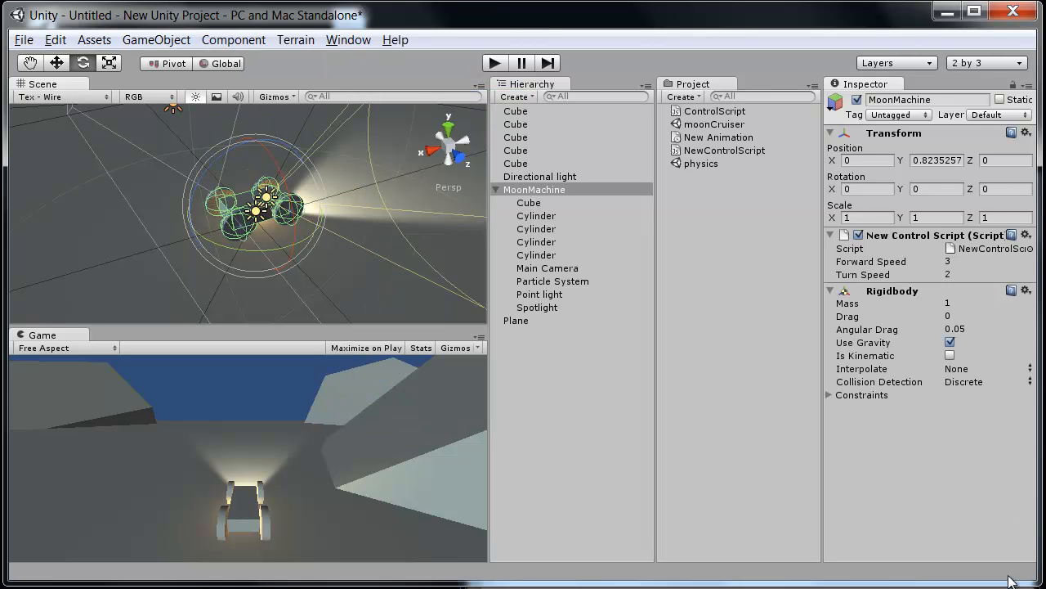
{"action": "left_click_drag", "start_coordinate": [349, 231], "coordinate": [440, 235], "text": "alt"}
{"action": "left_click_drag", "start_coordinate": [279, 238], "coordinate": [1, 200], "text": "alt"}
{"action": "scroll", "coordinate": [305, 234], "scroll_direction": "up", "scroll_amount": 3}
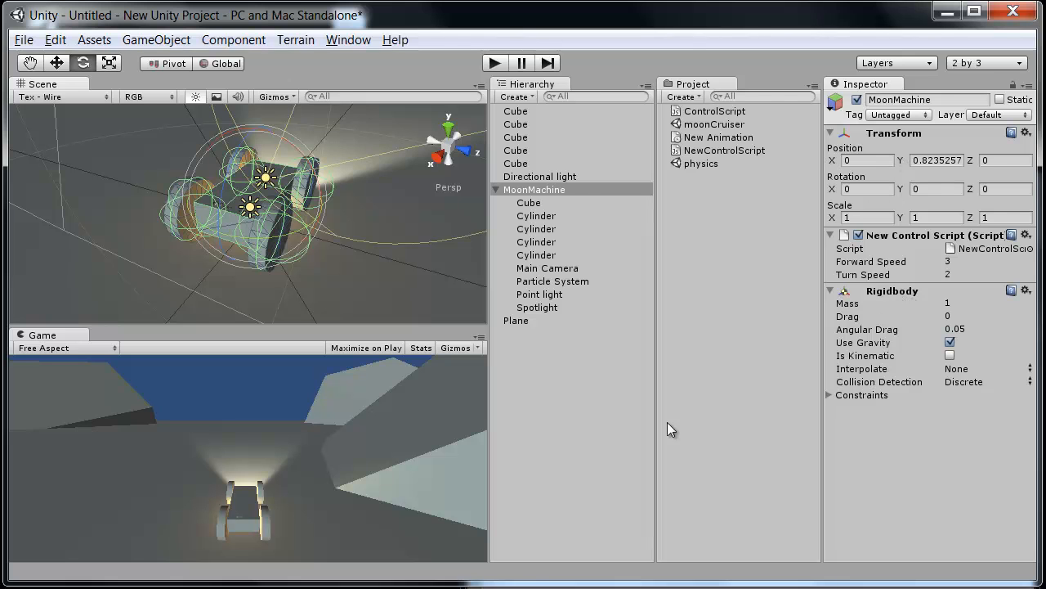
- Switch to UniSciTE and add the comment "//rotate the vehicle" directly above the transform.Rotate line
{"action": "key", "text": "alt+Tab"}
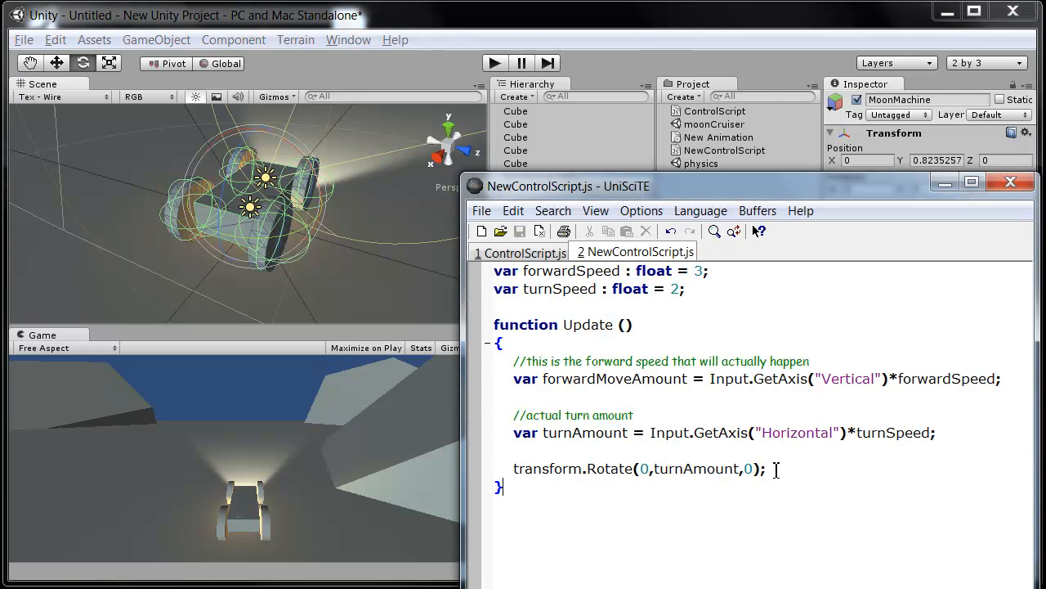
{"action": "key", "text": "Return"}
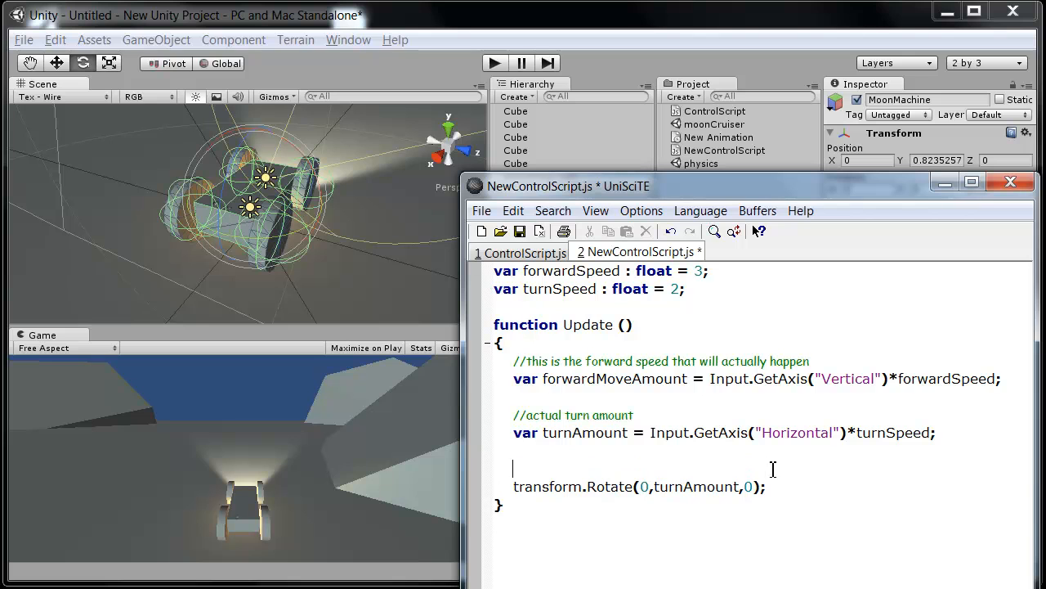
{"action": "type", "text": "//rotate the vehic"}
{"action": "key", "text": "Menu"}
{"action": "key", "text": "Escape"}
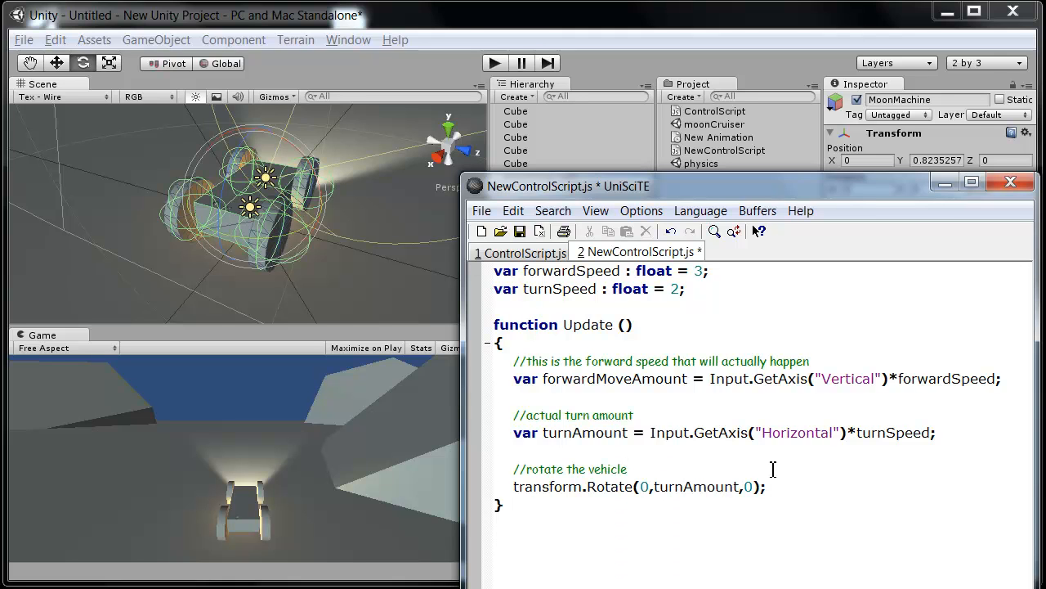
- Add the comment "//push the vehicle forward with a force" below the transform.Rotate line, separated by a blank line
{"action": "key", "text": "Return"}
{"action": "key", "text": "BackSpace"}
{"action": "key", "text": "BackSpace"}
{"action": "type", "text": "//push the v"}
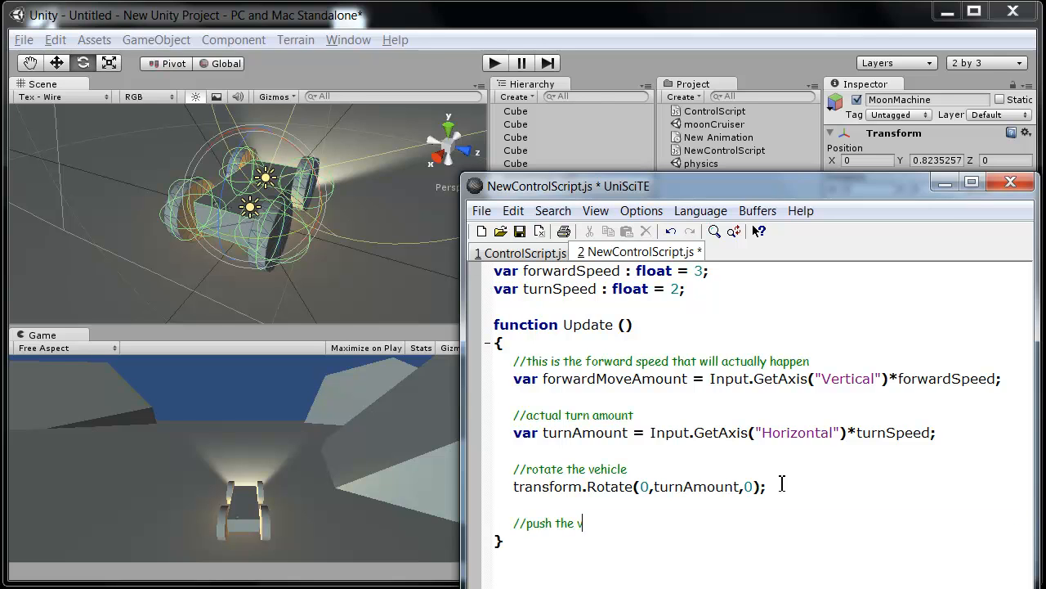
{"action": "type", "text": "ehicle forward with a force"}
{"action": "key", "text": "Return"}
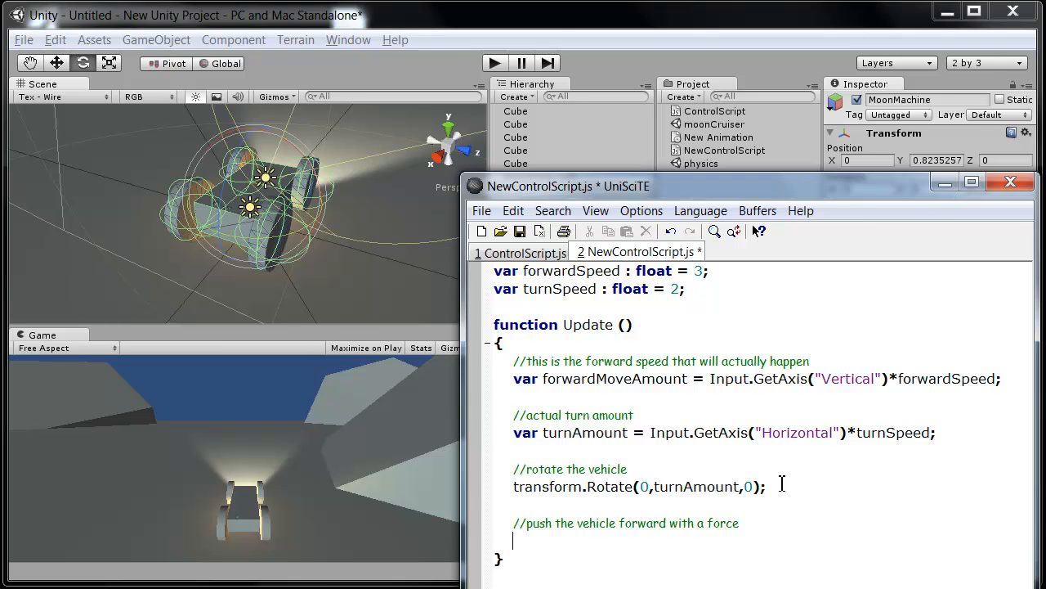
- Write the statement rigidbody.AddRelativeForce(x,y,z); under the force comment in the Update function
{"action": "mouse_move", "coordinate": [844, 186]}
{"action": "left_mouse_down"}
{"action": "mouse_move", "coordinate": [602, 159]}
{"action": "mouse_move", "coordinate": [553, 139]}
{"action": "mouse_move", "coordinate": [844, 272]}
{"action": "mouse_move", "coordinate": [850, 190]}
{"action": "left_mouse_up"}
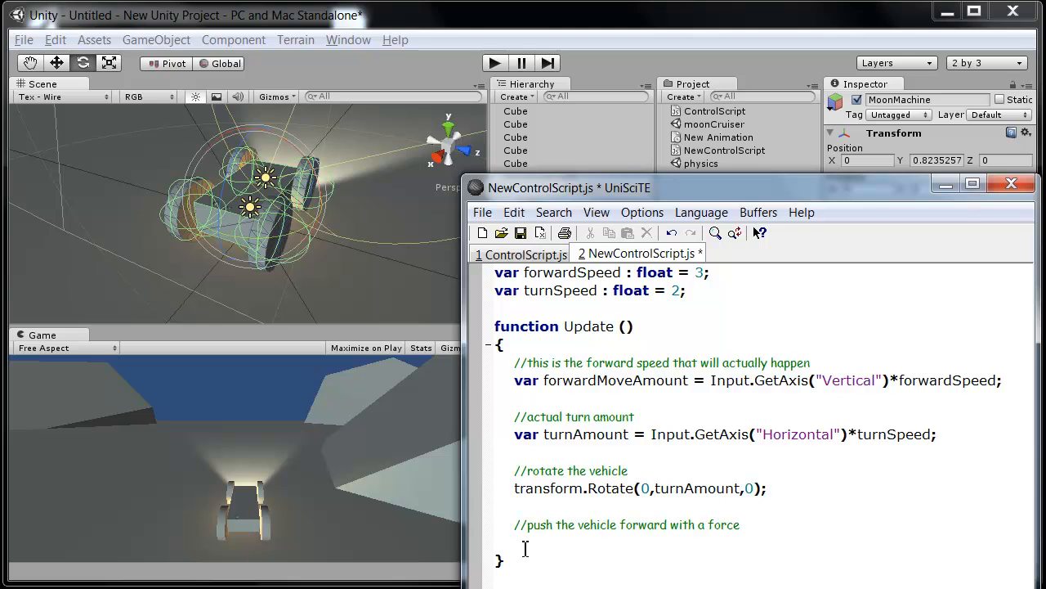
{"action": "type", "text": "rigidbody.AddRe"}
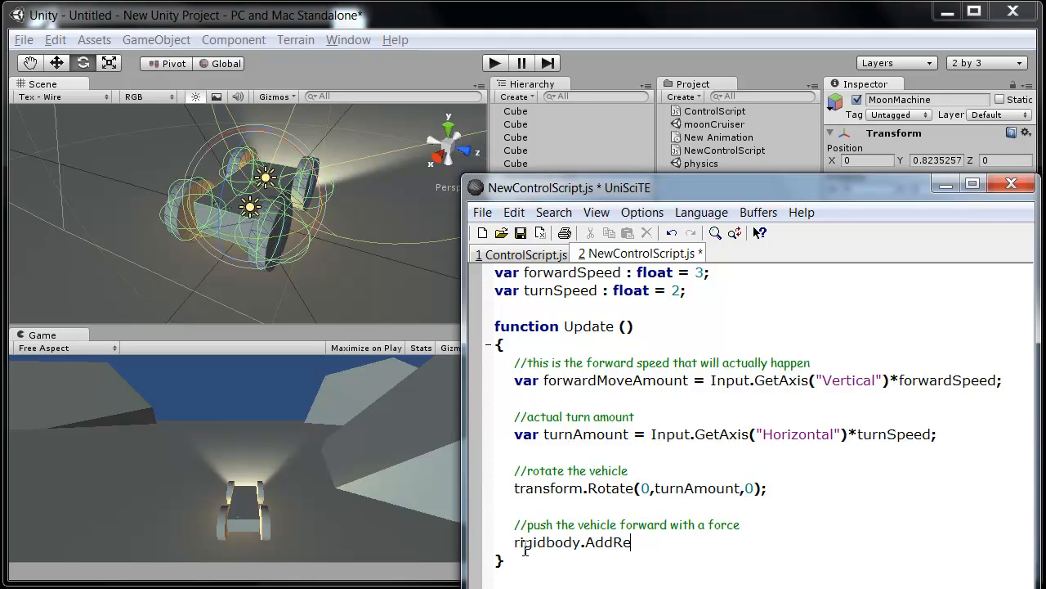
{"action": "type", "text": "letiveForce("}
{"action": "type", "text": "x,y,z);"}
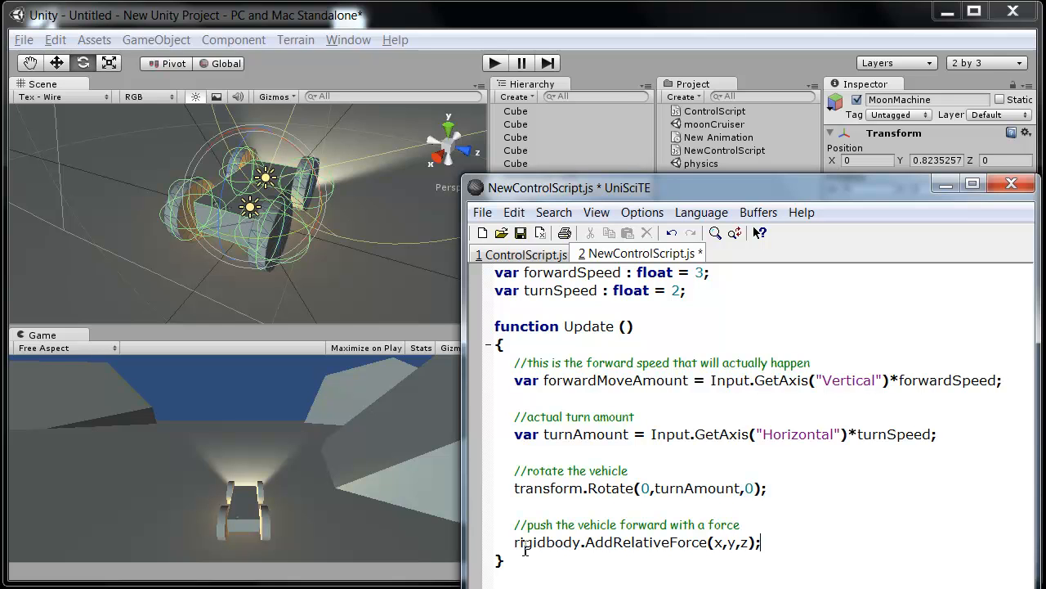
- Switch to Unity, try rotating MoonMachine's Cube and four Cylinders together, and undo the rotation
{"action": "left_click", "coordinate": [444, 39]}
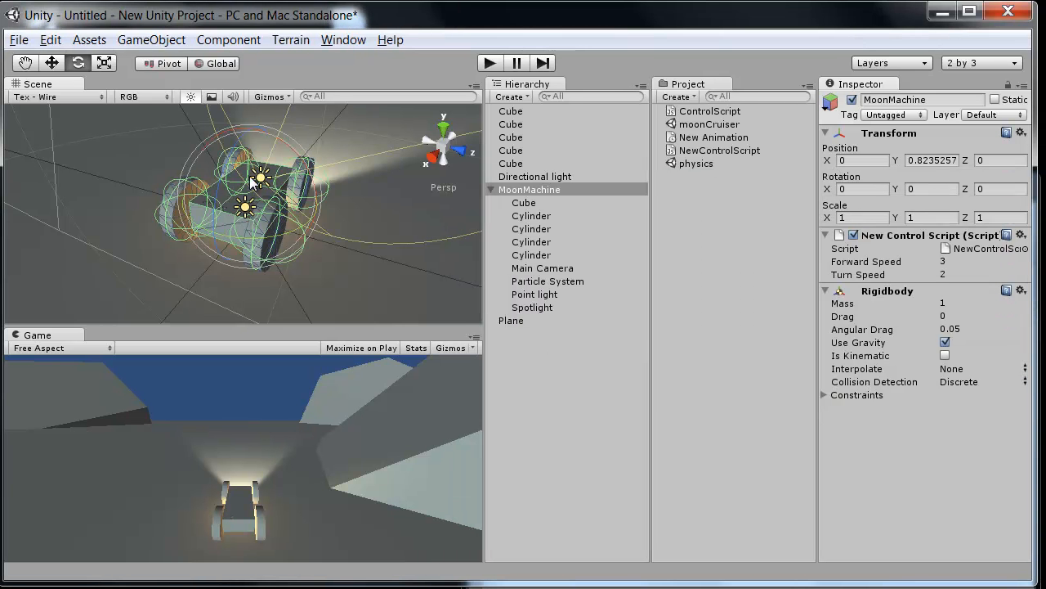
{"action": "left_click_drag", "start_coordinate": [322, 217], "coordinate": [176, 128], "text": "alt"}
{"action": "left_click_drag", "start_coordinate": [226, 199], "coordinate": [368, 237], "text": "alt"}
{"action": "scroll", "coordinate": [321, 211], "scroll_direction": "up", "scroll_amount": 2}
{"action": "left_click", "coordinate": [546, 204]}
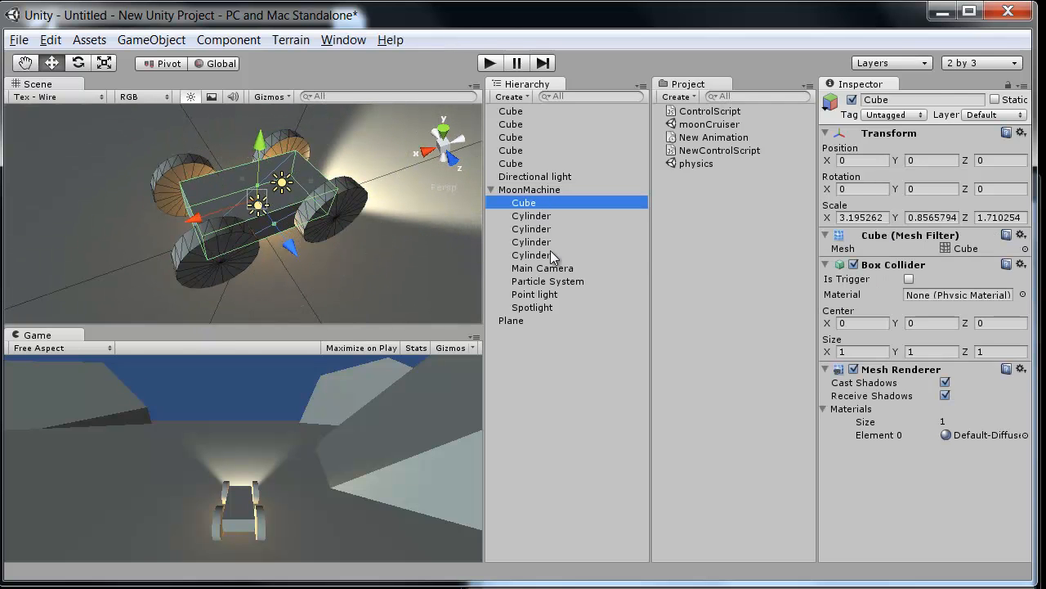
{"action": "left_click", "coordinate": [550, 253], "text": "shift"}
{"action": "key", "text": "e"}
{"action": "left_click_drag", "start_coordinate": [255, 245], "coordinate": [752, 153]}
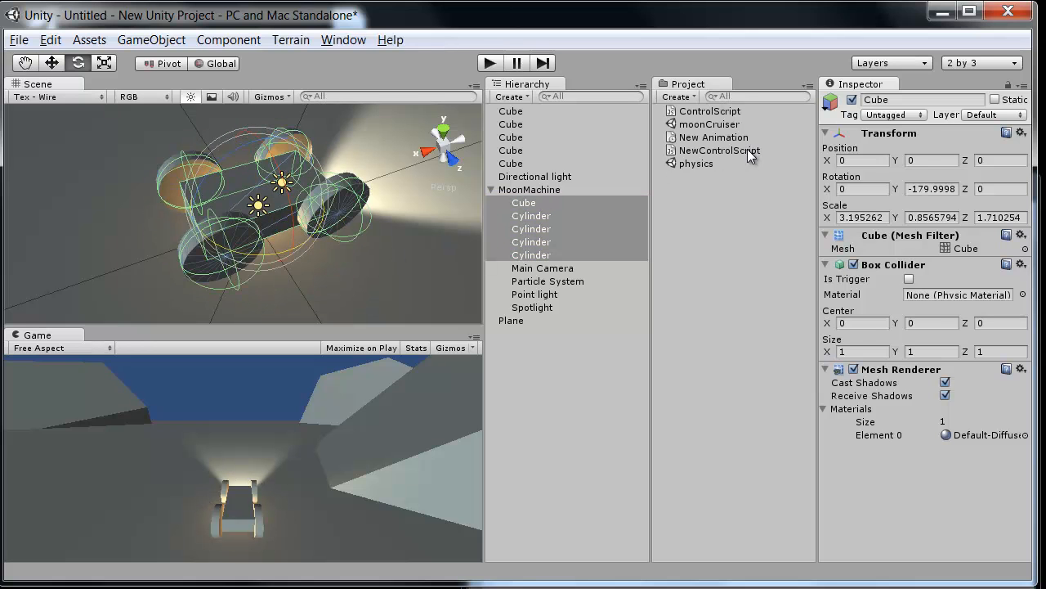
{"action": "key", "text": "ctrl+z"}
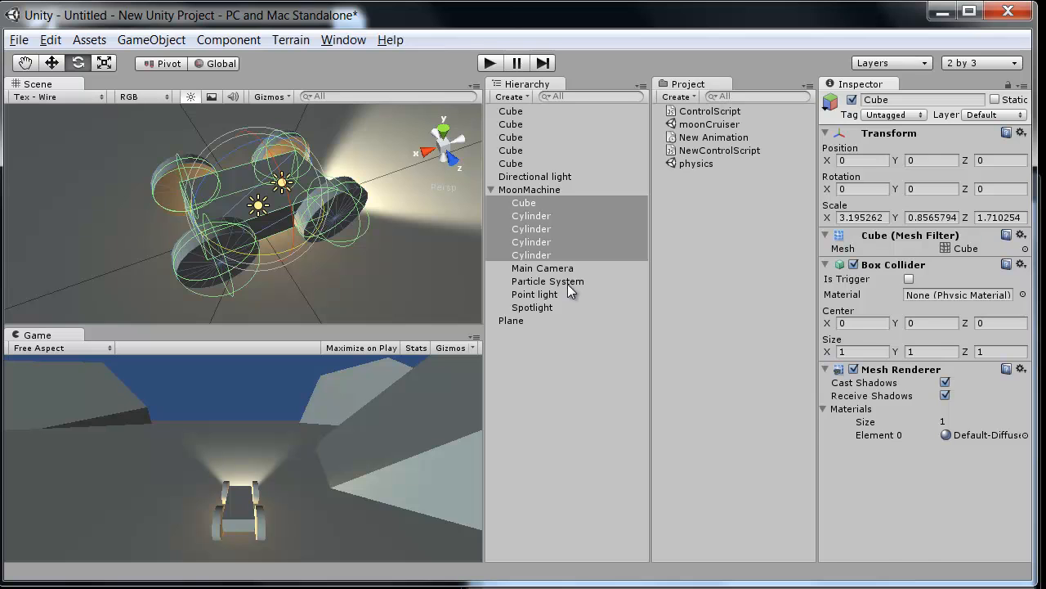
- Look over MoonMachine's Particle System, Point light and Spotlight, and examine MoonMachine's axis directions with the Move tool
{"action": "left_click", "coordinate": [566, 281]}
{"action": "mouse_move", "coordinate": [408, 226]}
{"action": "left_mouse_down", "text": "alt"}
{"action": "mouse_move", "coordinate": [122, 126]}
{"action": "mouse_move", "coordinate": [419, 239]}
{"action": "left_mouse_up", "text": "alt"}
{"action": "left_click", "coordinate": [553, 295]}
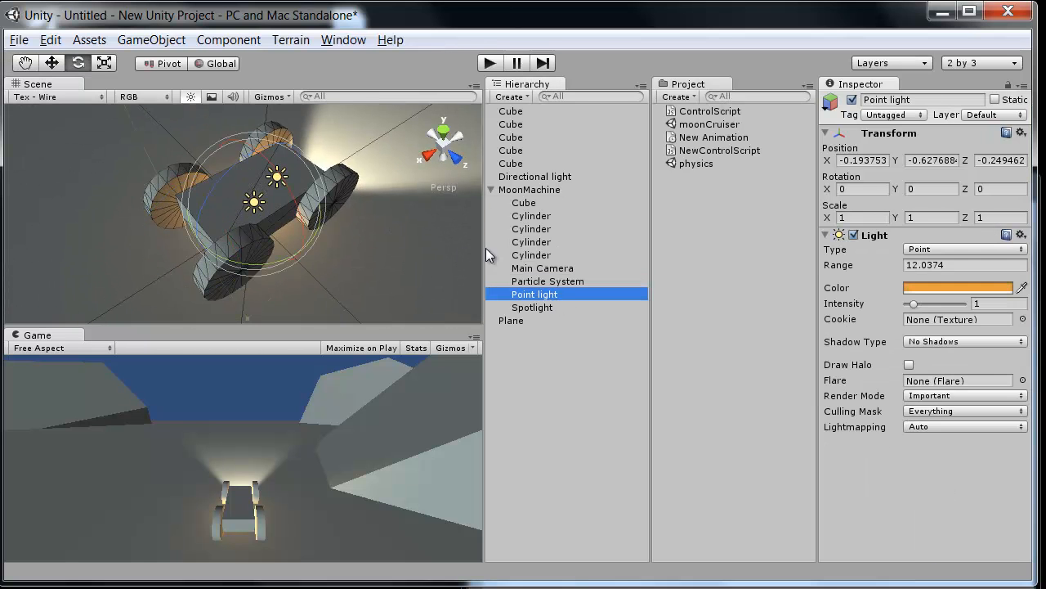
{"action": "left_click", "coordinate": [555, 307]}
{"action": "left_click_drag", "start_coordinate": [263, 183], "coordinate": [313, 200], "text": "alt"}
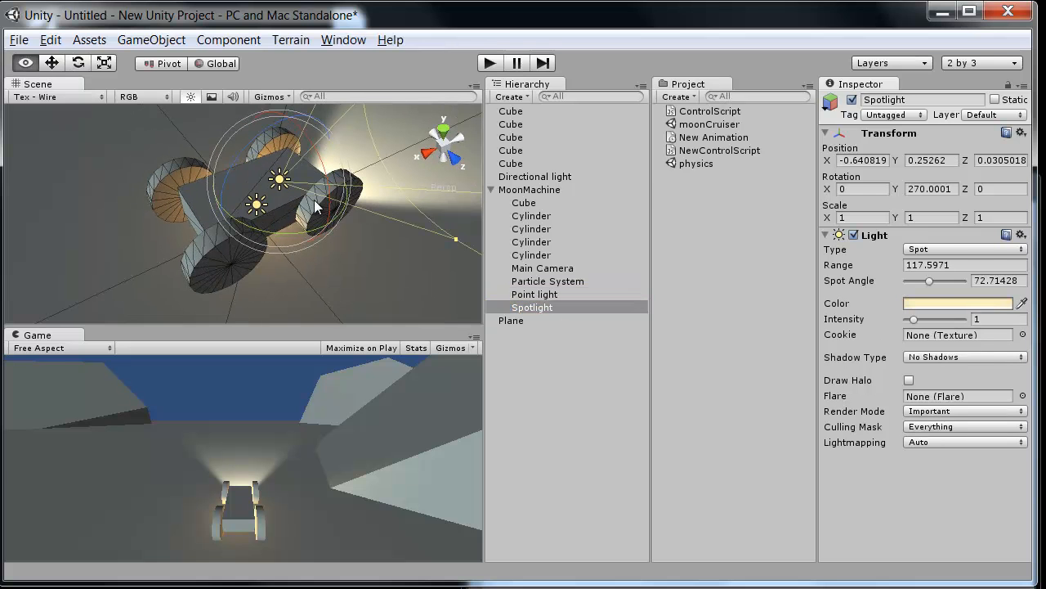
{"action": "left_click", "coordinate": [530, 190]}
{"action": "left_click_drag", "start_coordinate": [231, 177], "coordinate": [284, 237], "text": "alt"}
{"action": "key", "text": "w"}
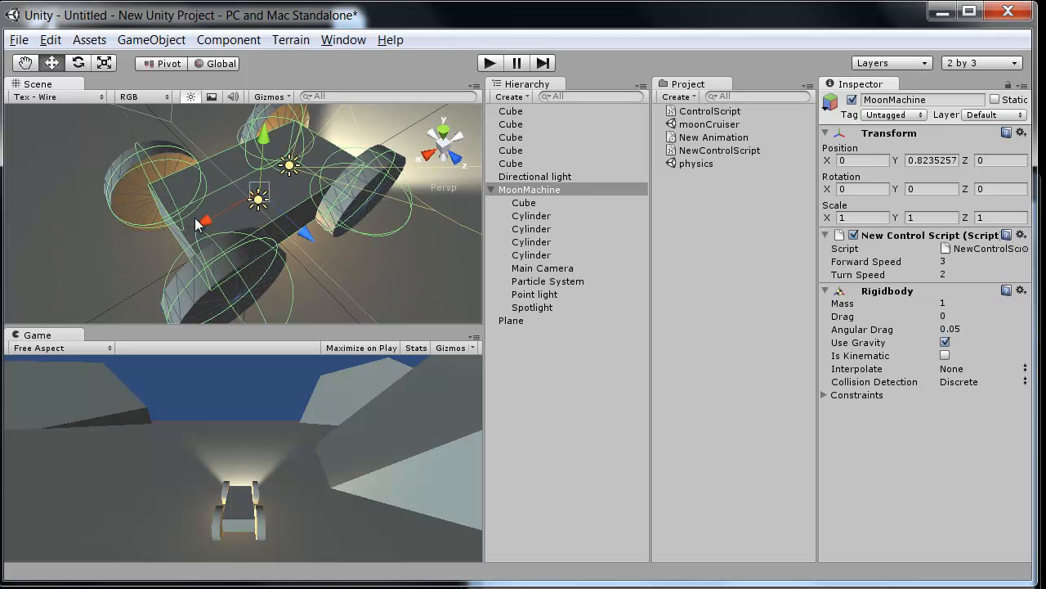
{"action": "left_click_drag", "start_coordinate": [258, 200], "coordinate": [389, 135], "text": "alt"}
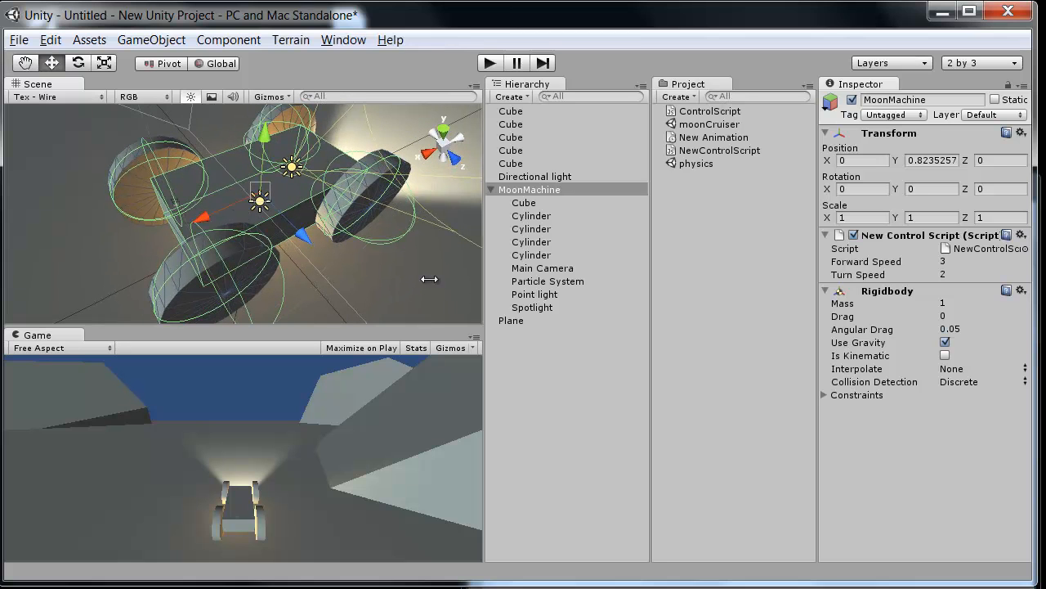
- Switch to UniSciTE and replace the x argument of AddRelativeForce with -forwardMoveAmount, copying the variable name from its declaration
{"action": "key", "text": "alt+Tab"}
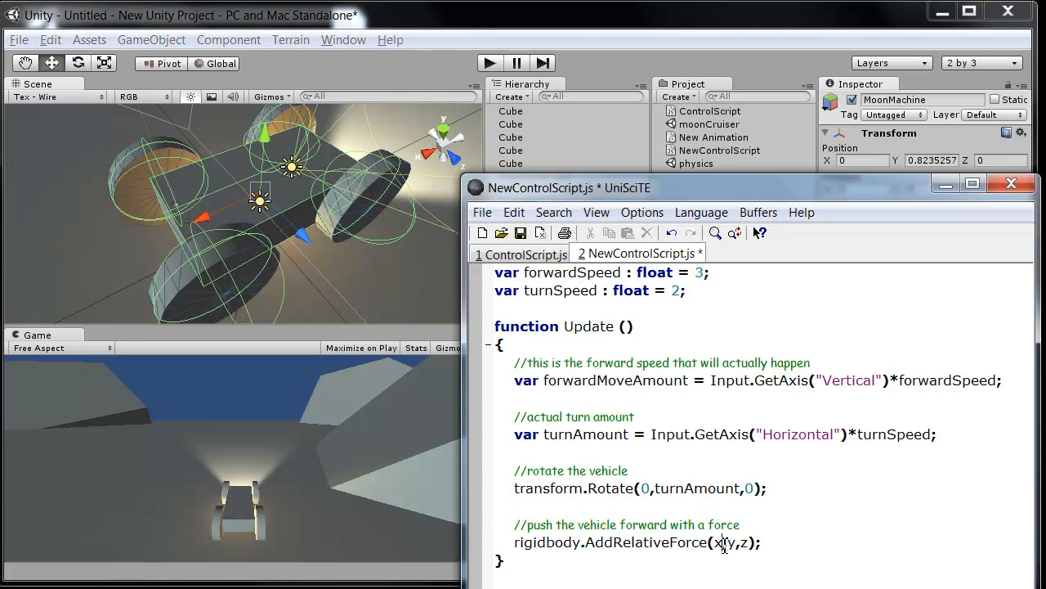
{"action": "key", "text": "BackSpace"}
{"action": "type", "text": "-"}
{"action": "left_click", "coordinate": [640, 395]}
{"action": "double_click", "coordinate": [622, 381]}
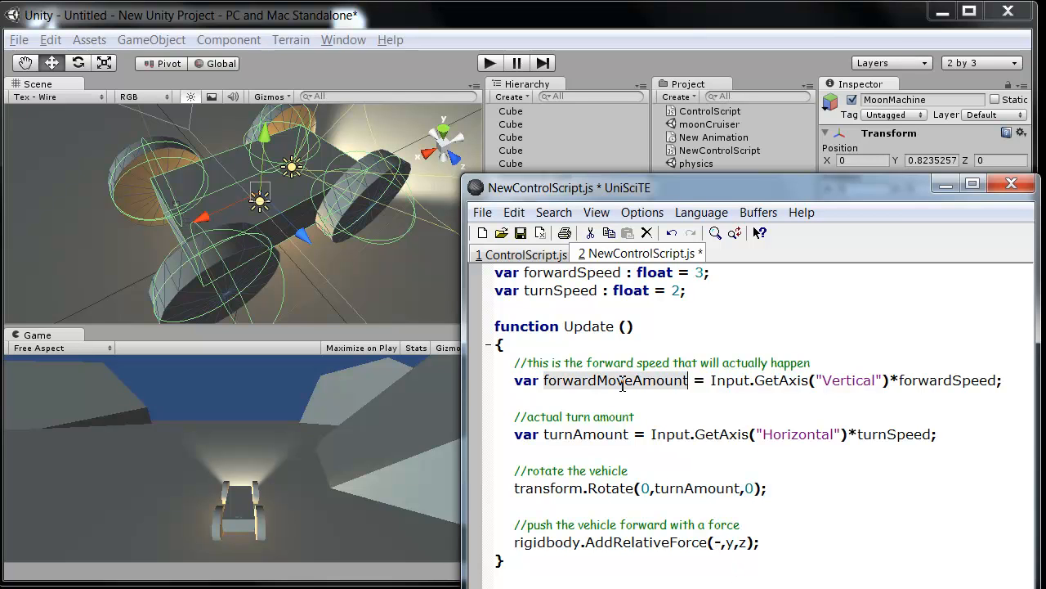
{"action": "key", "text": "ctrl+c"}
{"action": "left_click", "coordinate": [721, 543]}
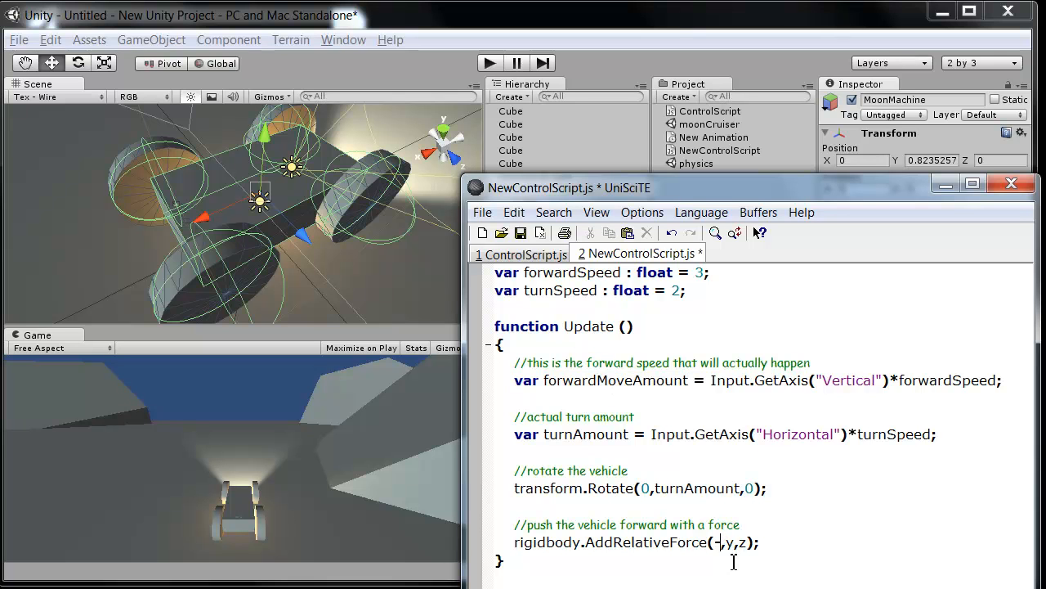
{"action": "key", "text": "ctrl+v"}
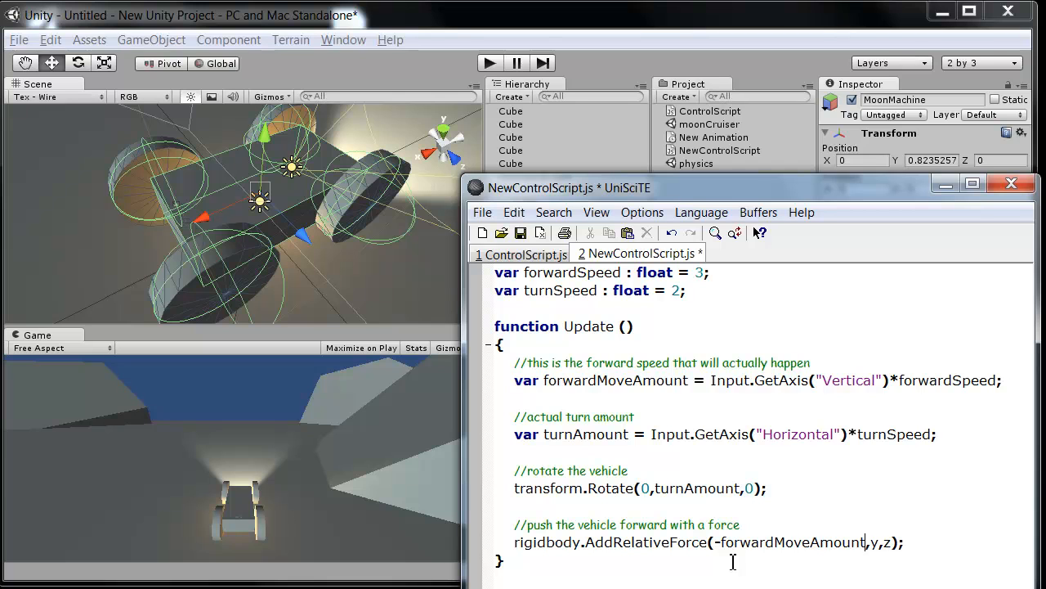
- Replace the y and z arguments of AddRelativeForce with 0 and save the script
{"action": "type", "text": "0"}
{"action": "key", "text": "shift+Right"}
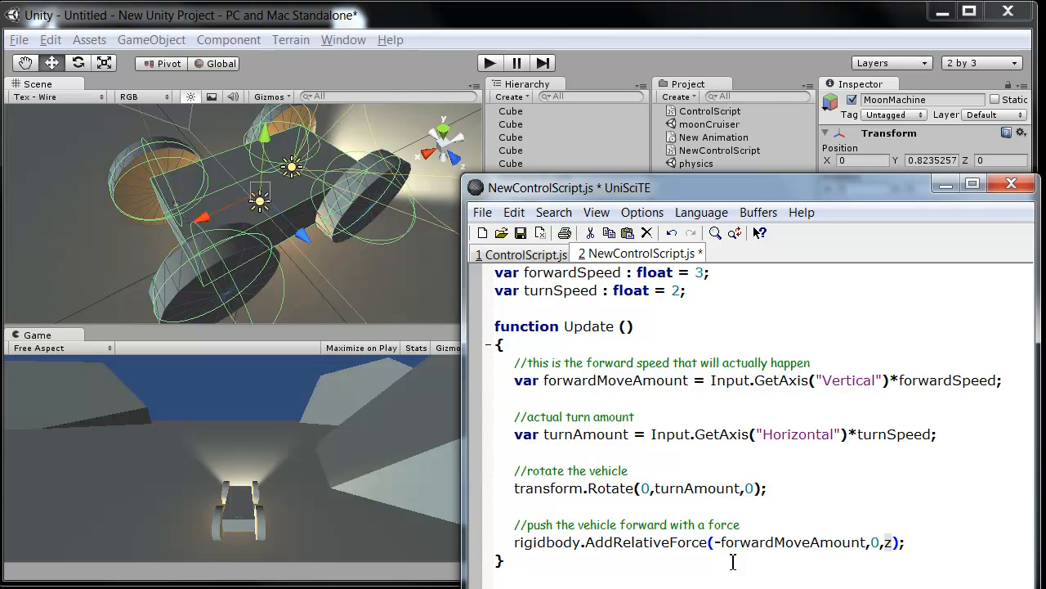
{"action": "type", "text": "0"}
{"action": "left_click", "coordinate": [723, 544]}
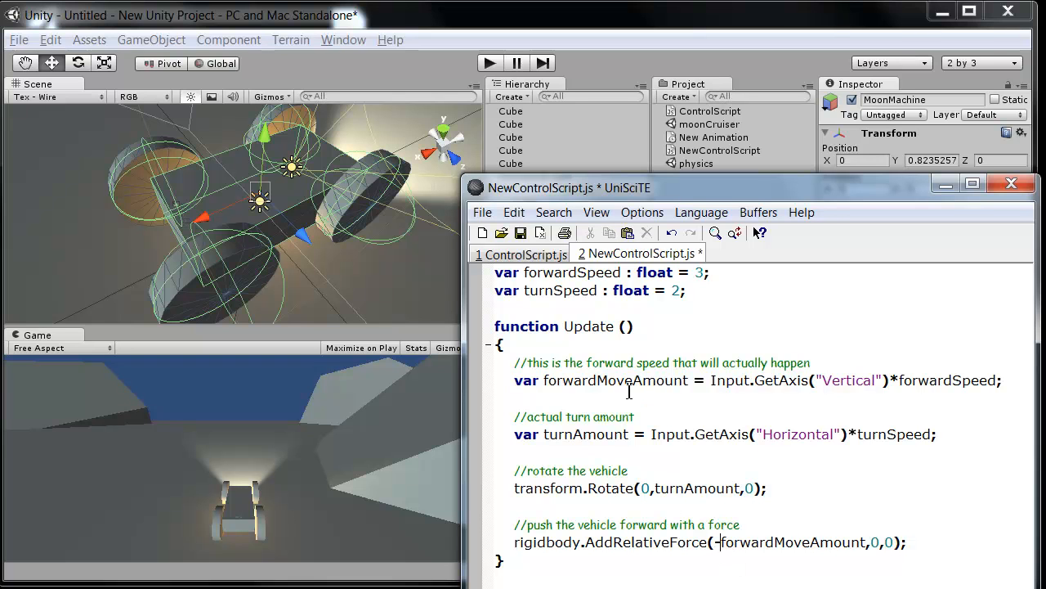
{"action": "left_click_drag", "start_coordinate": [544, 381], "coordinate": [692, 381]}
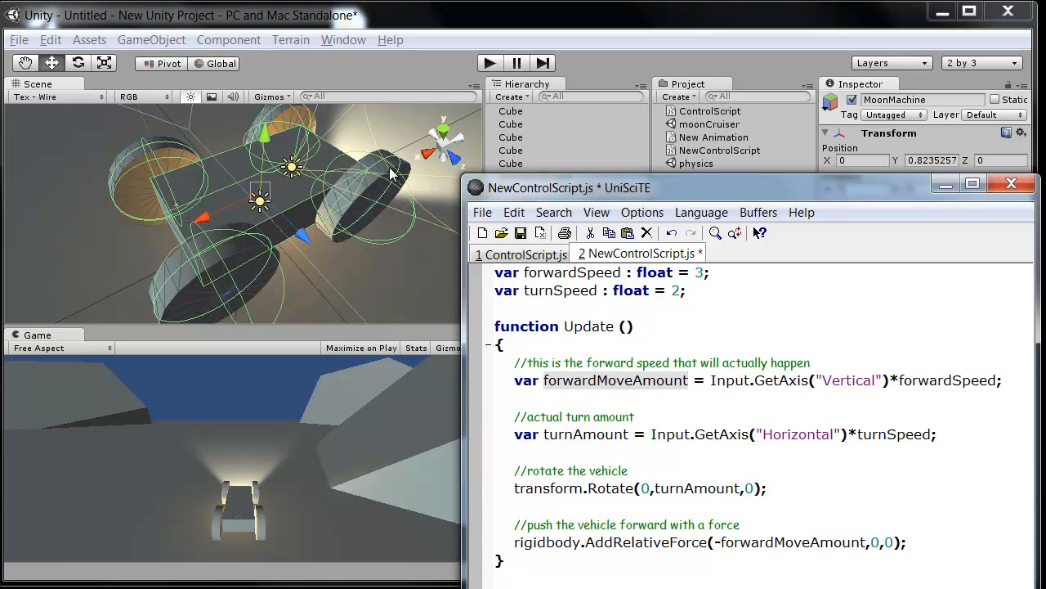
{"action": "left_click", "coordinate": [738, 541]}
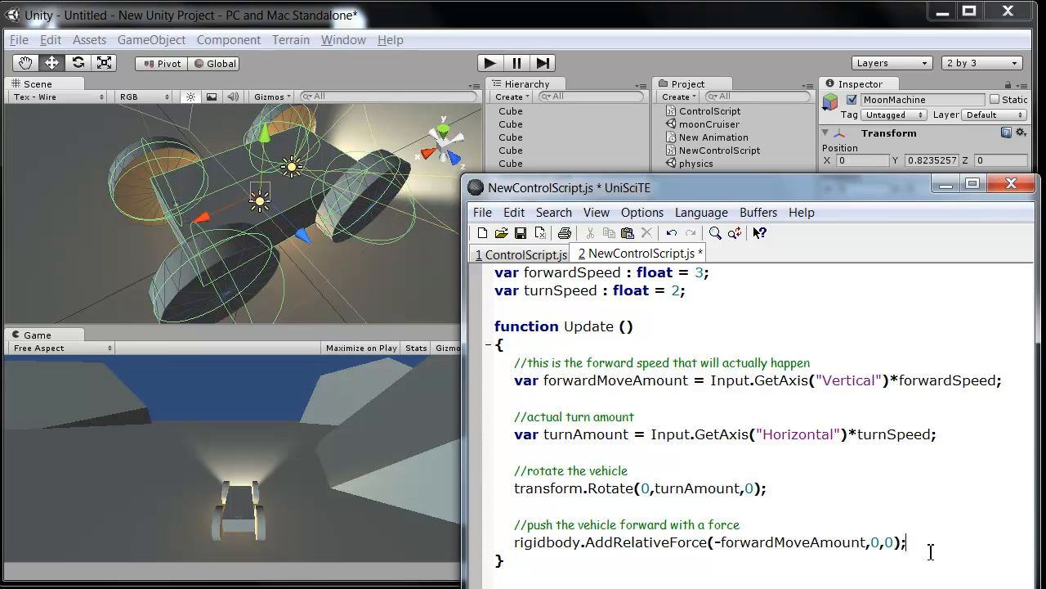
- Switch to Unity, run the game to check the MoonMachine's forward movement, and stop play mode
{"action": "left_click", "coordinate": [354, 15]}
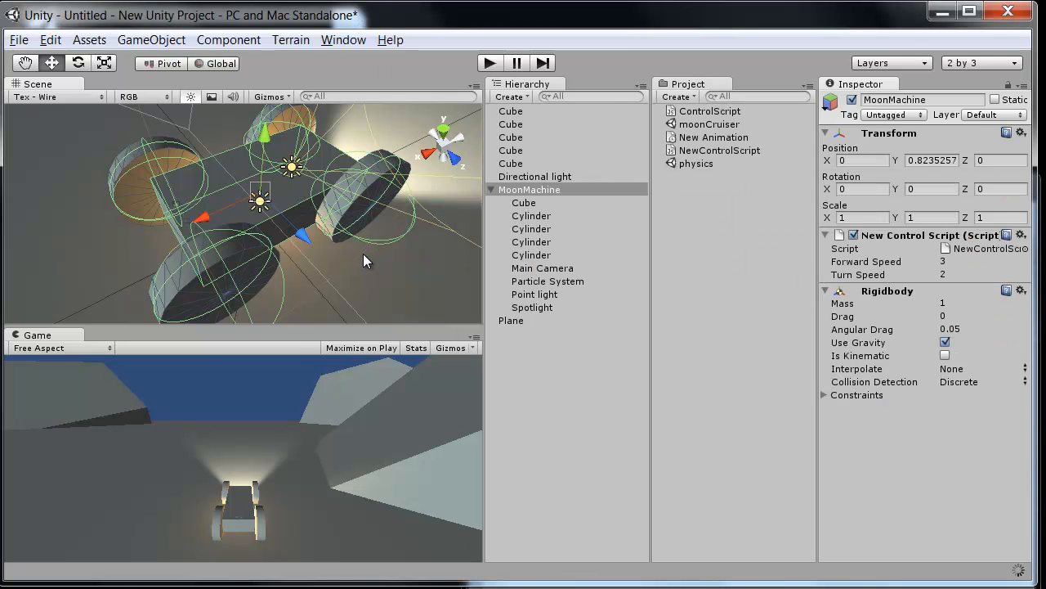
{"action": "left_click", "coordinate": [491, 63]}
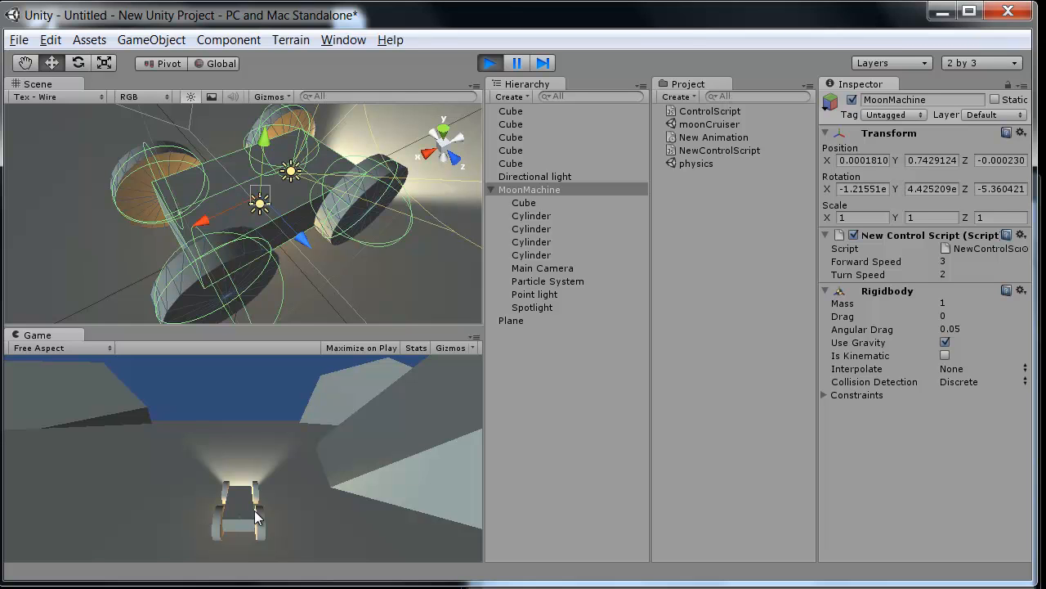
{"action": "left_click", "coordinate": [490, 63]}
{"action": "key", "text": "alt+Tab"}
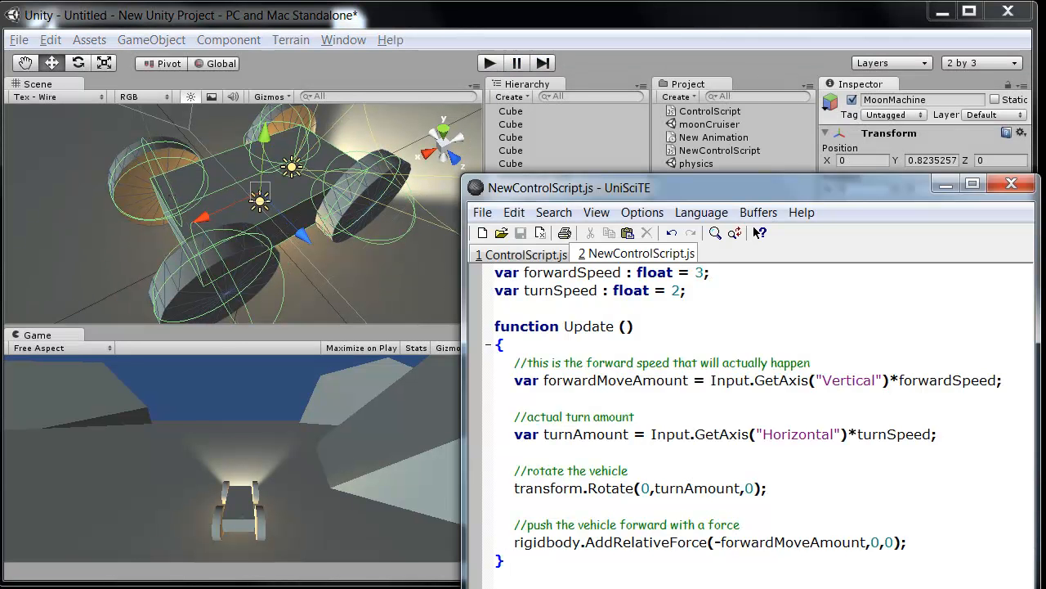
{"action": "mouse_move", "coordinate": [722, 190]}
{"action": "left_mouse_down"}
{"action": "mouse_move", "coordinate": [717, 123]}
{"action": "mouse_move", "coordinate": [727, 175]}
{"action": "left_mouse_up"}
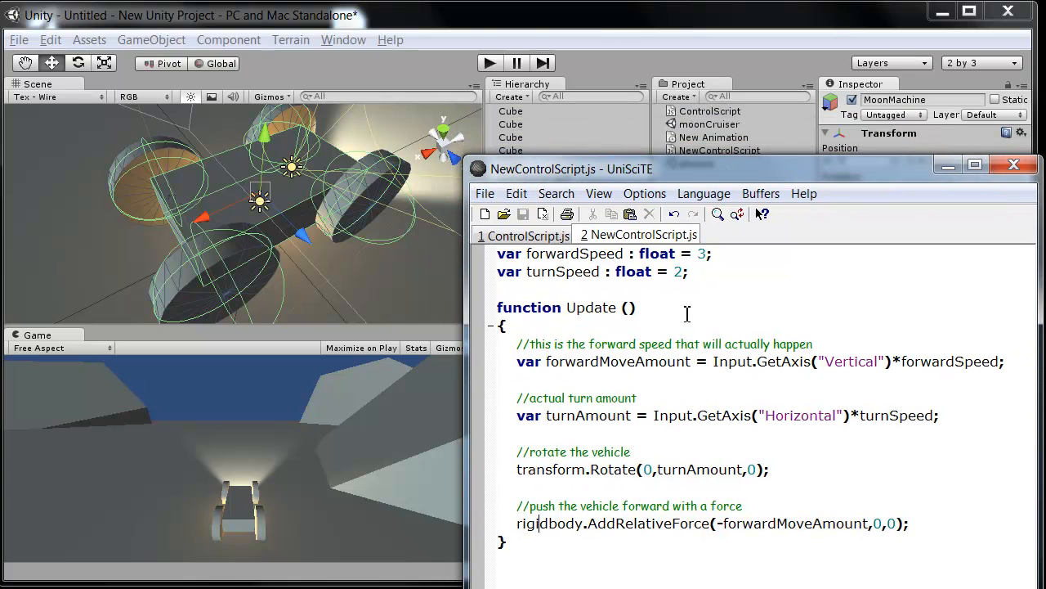
{"action": "left_click", "coordinate": [621, 23]}
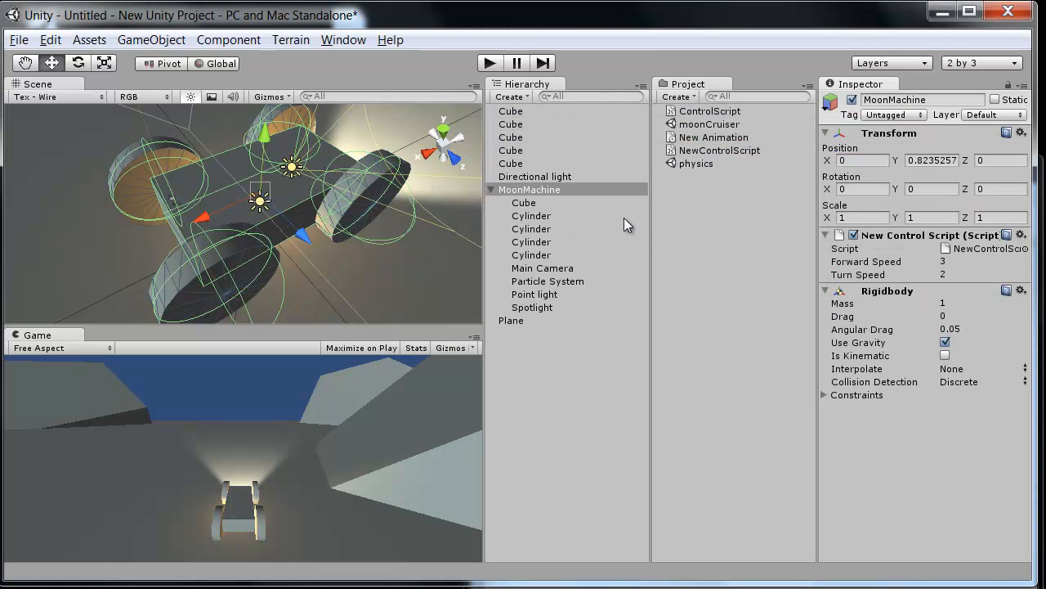
- Set the Forward Speed of MoonMachine's New Control Script to 50
{"action": "left_click", "coordinate": [956, 262]}
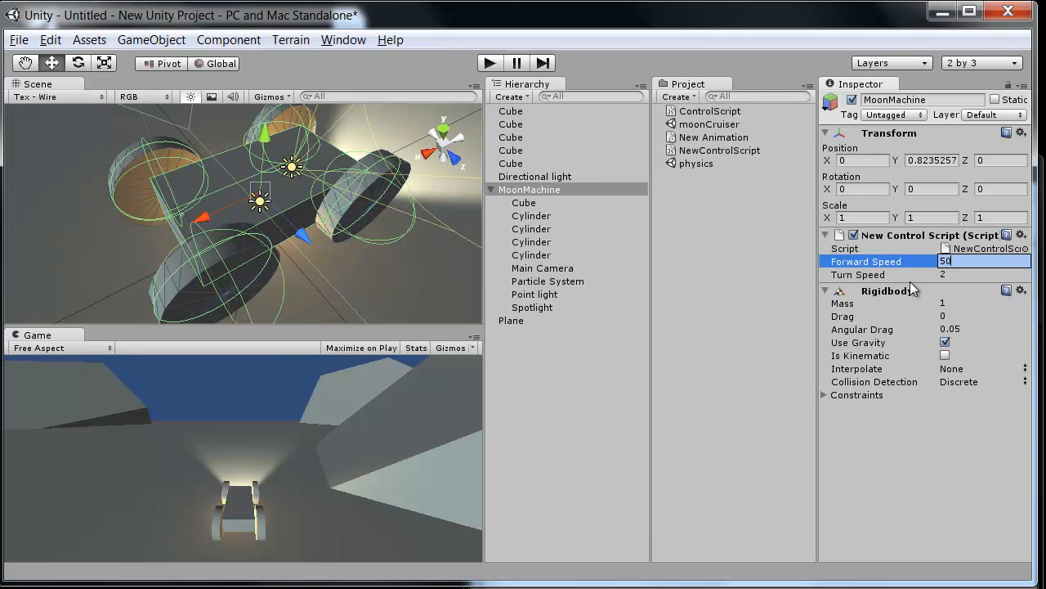
{"action": "key", "text": "ctrl+s"}
{"action": "left_click", "coordinate": [723, 504]}
{"action": "left_click", "coordinate": [948, 275]}
{"action": "left_click", "coordinate": [956, 260]}
{"action": "left_click_drag", "start_coordinate": [278, 163], "coordinate": [426, 201], "text": "alt"}
{"action": "left_click_drag", "start_coordinate": [290, 217], "coordinate": [393, 245], "text": "alt"}
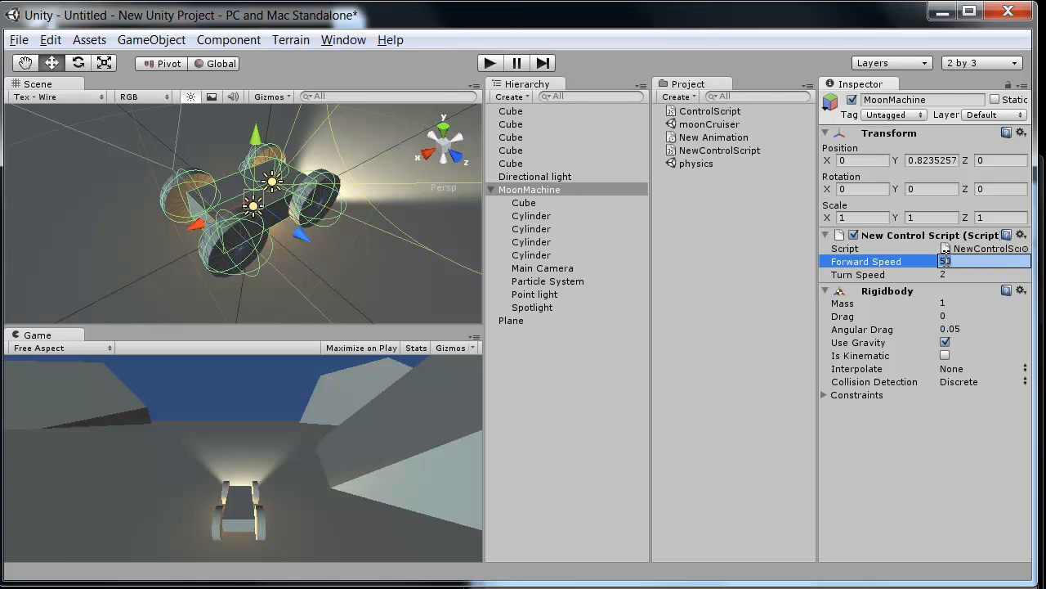
{"action": "key", "text": "Return"}
- Run the game, drive MoonMachine forward with left and right turns to test the new speed, and stop play mode
{"action": "left_click", "coordinate": [490, 63]}
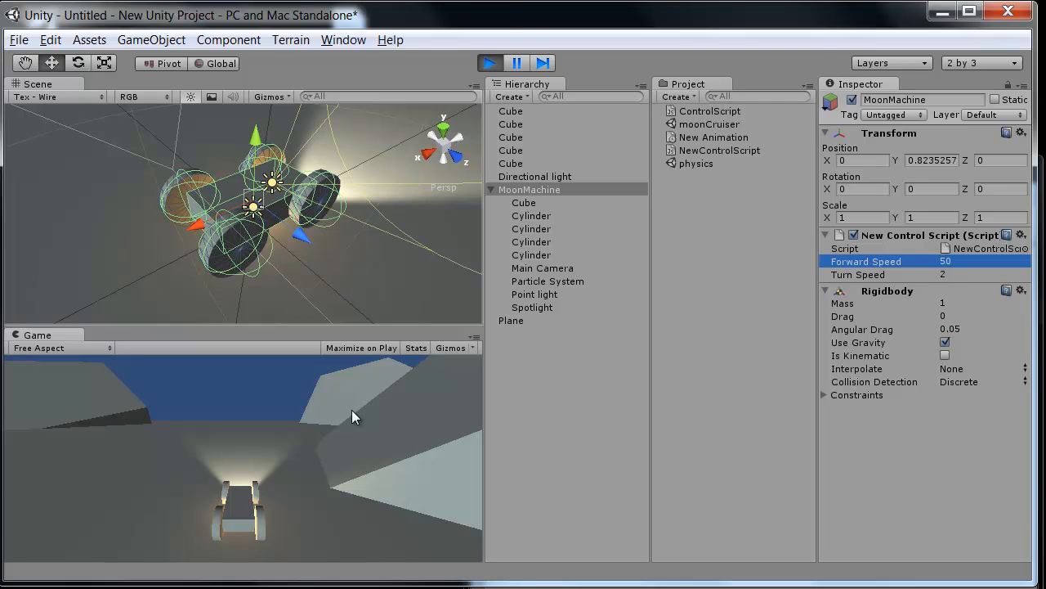
{"action": "key", "text": "Up"}
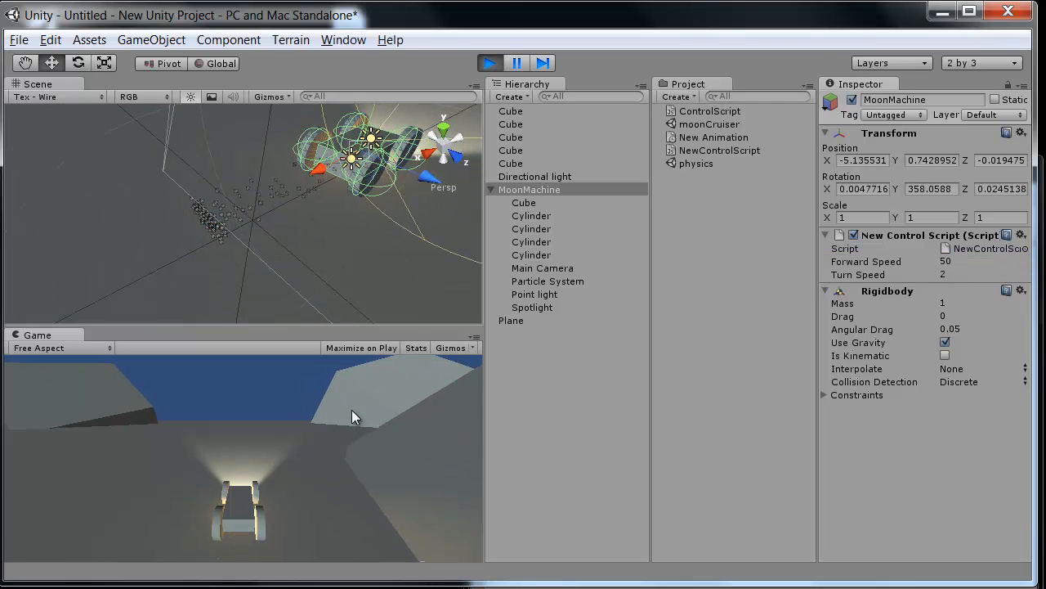
{"action": "key", "text": "Left"}
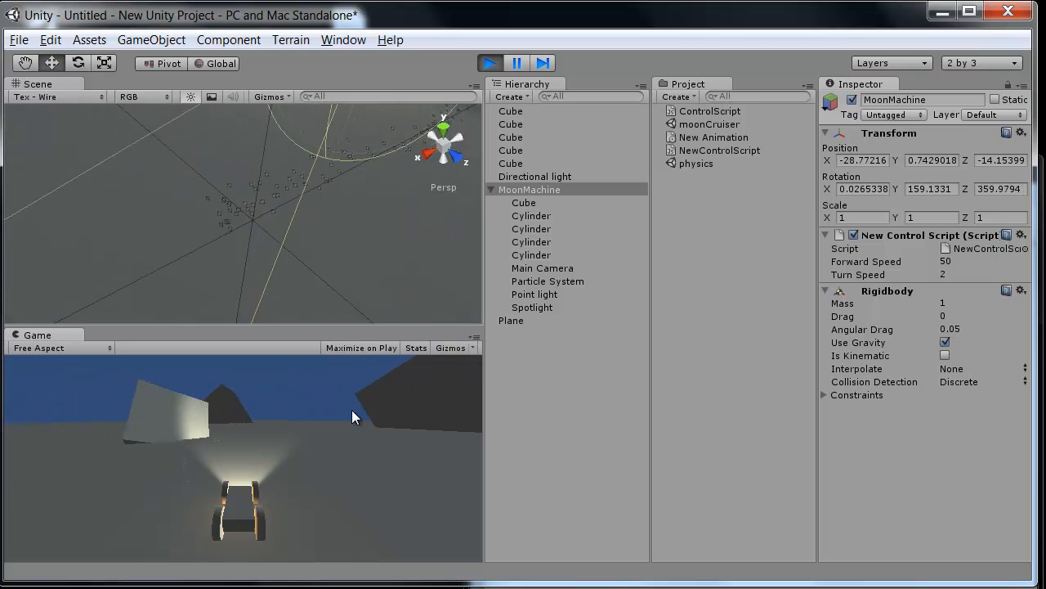
{"action": "key", "text": "Right"}
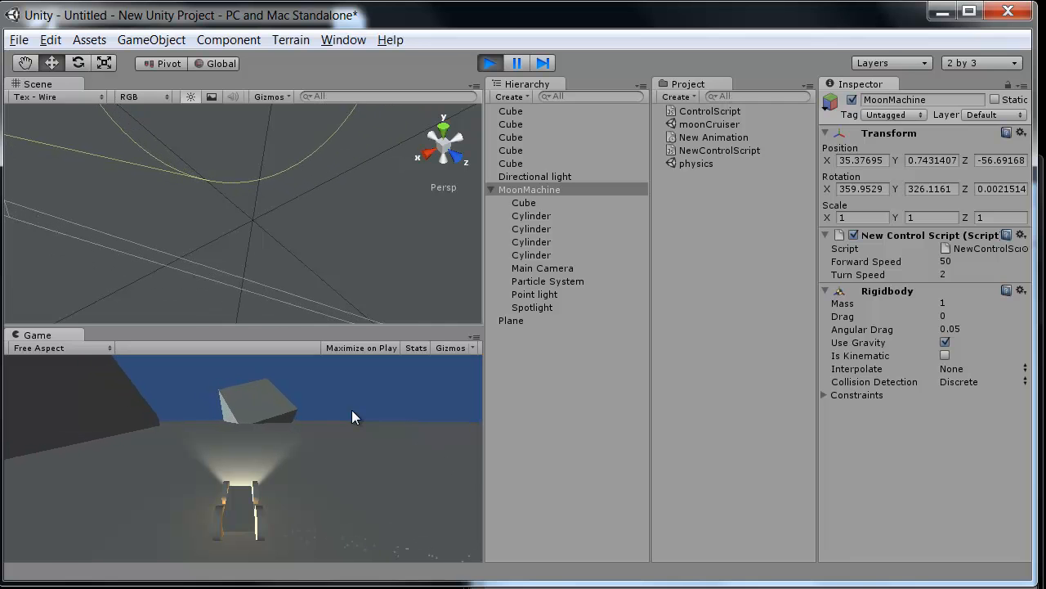
{"action": "key", "text": "Right"}
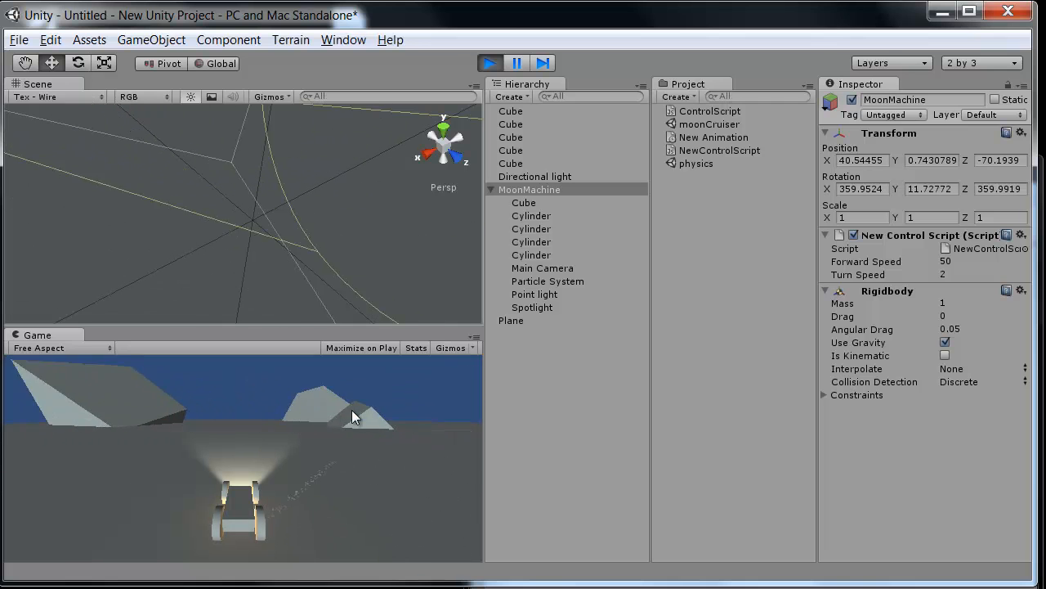
{"action": "key", "text": "Right"}
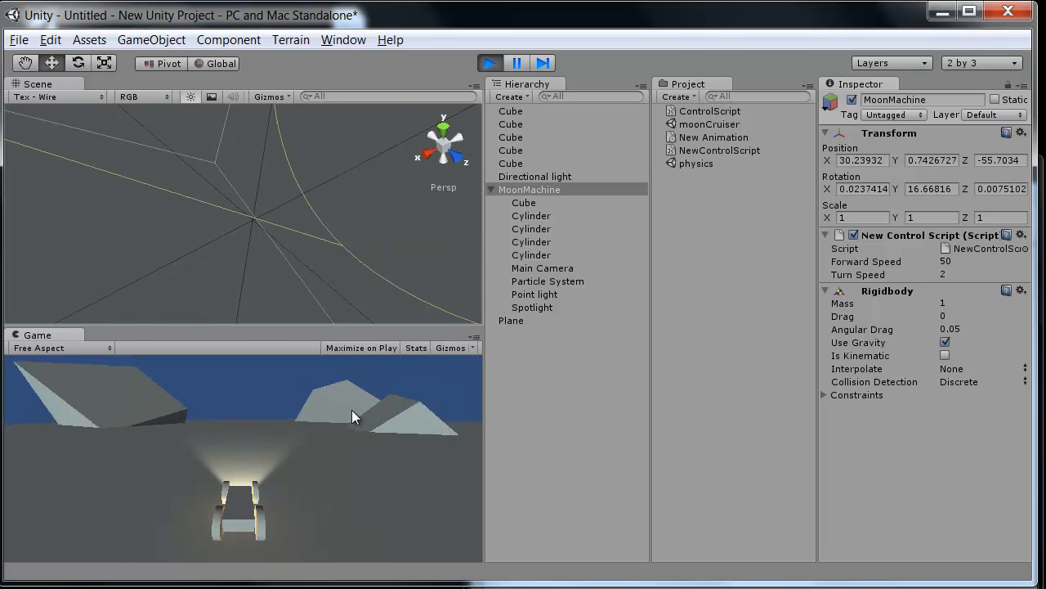
{"action": "key", "text": "Left"}
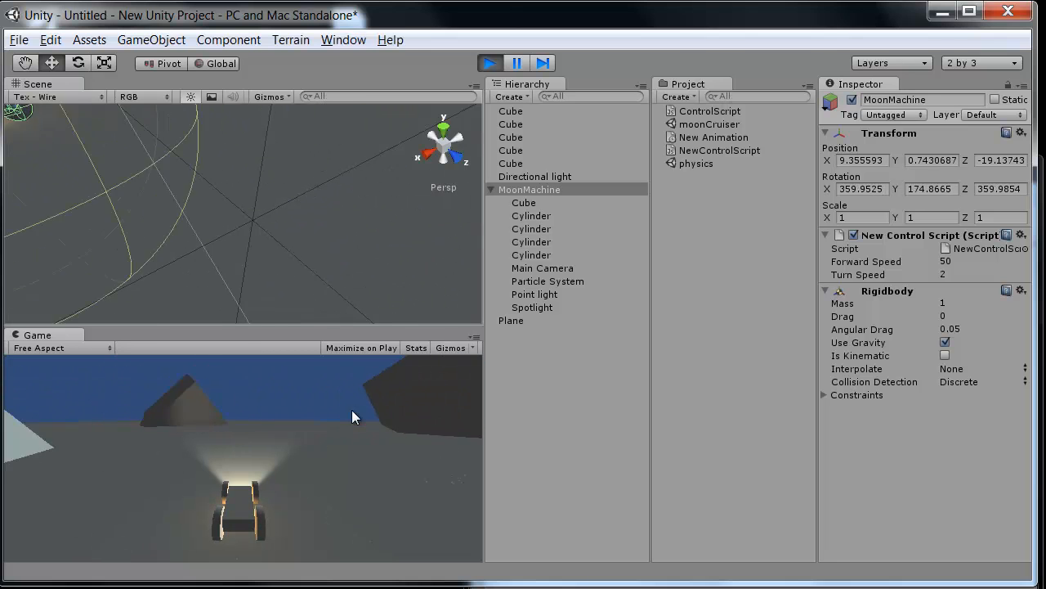
{"action": "key", "text": "Left"}
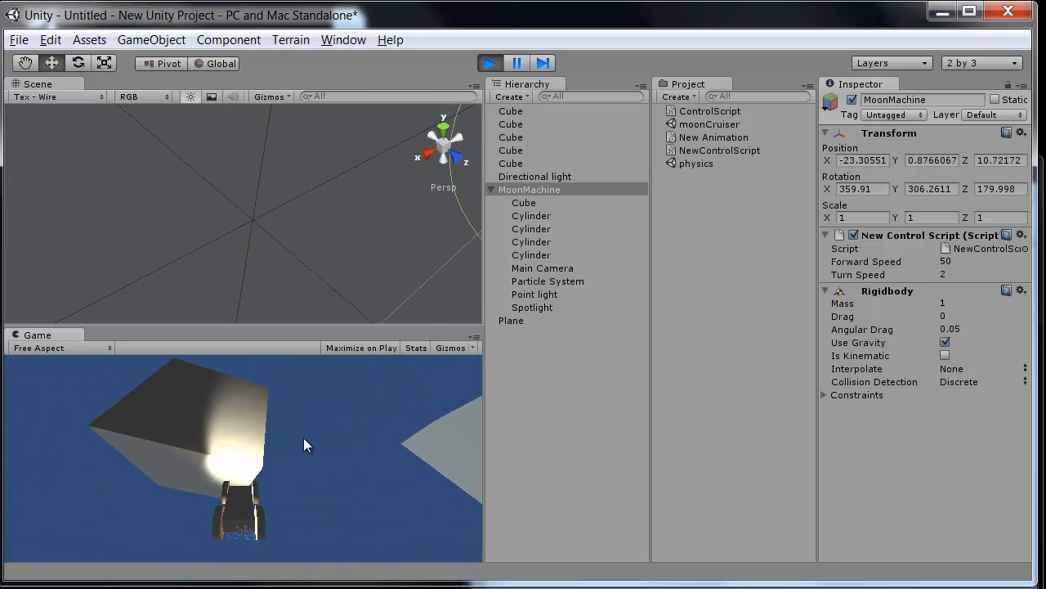
{"action": "left_click", "coordinate": [489, 63]}
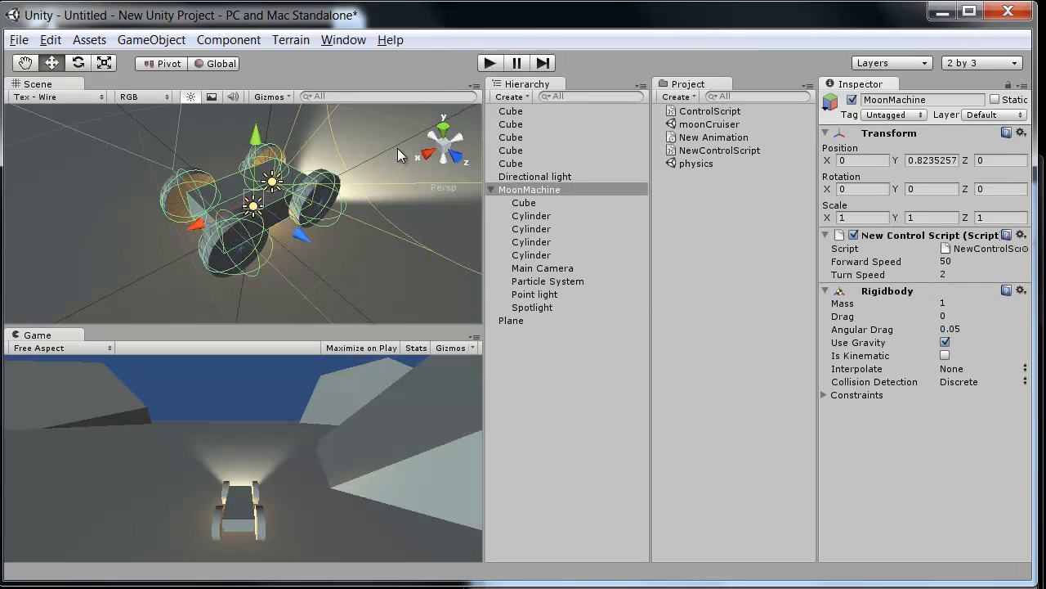
- Set the Drag of MoonMachine's Rigidbody to 0.75 and its Angular Drag to 0.5
{"action": "left_click_drag", "start_coordinate": [306, 252], "coordinate": [360, 164], "text": "alt"}
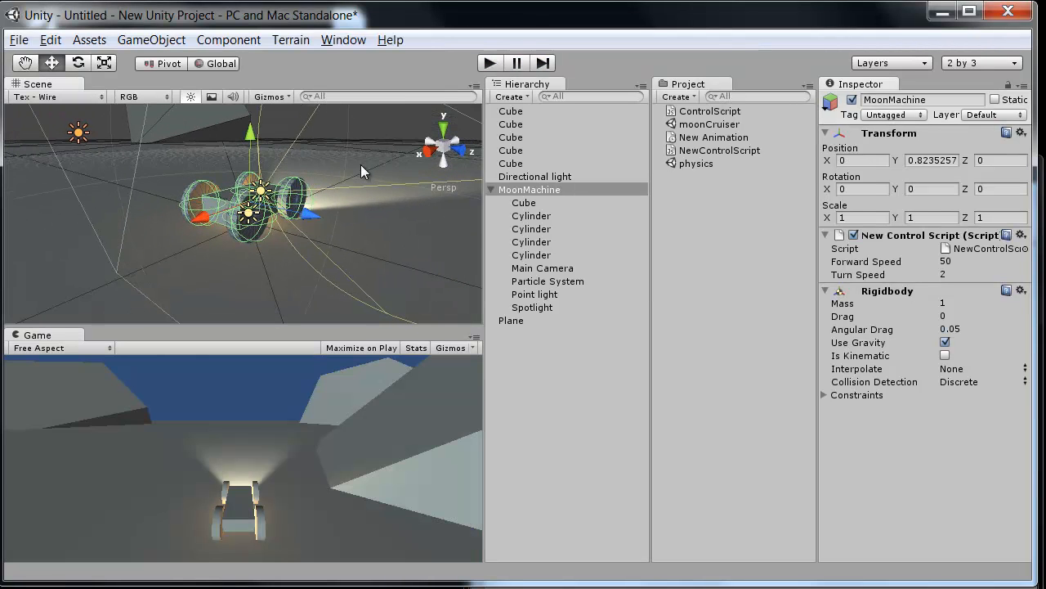
{"action": "left_click_drag", "start_coordinate": [237, 204], "coordinate": [193, 204], "text": "alt"}
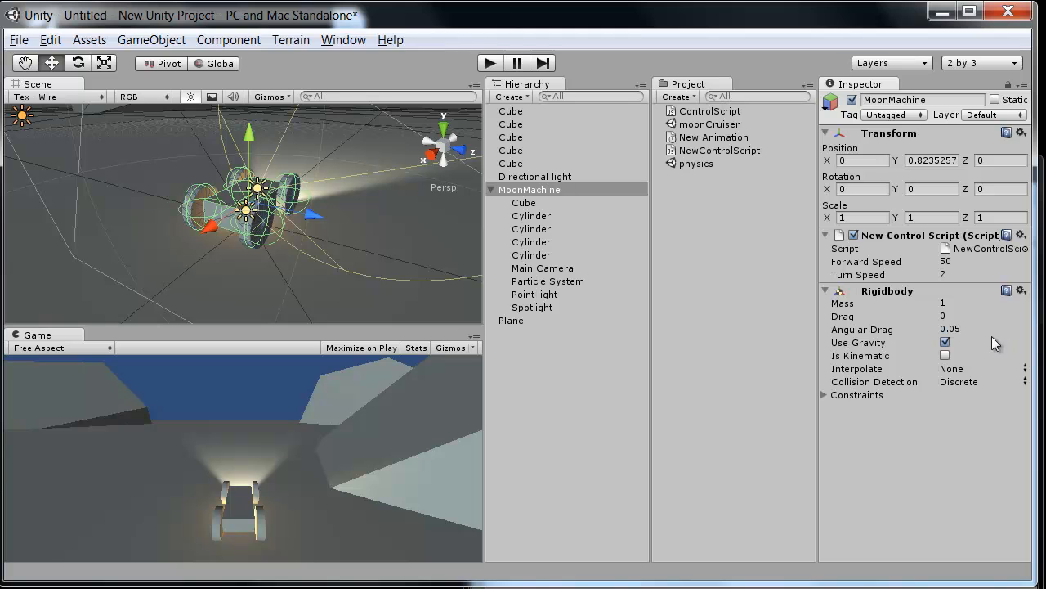
{"action": "left_click", "coordinate": [961, 303]}
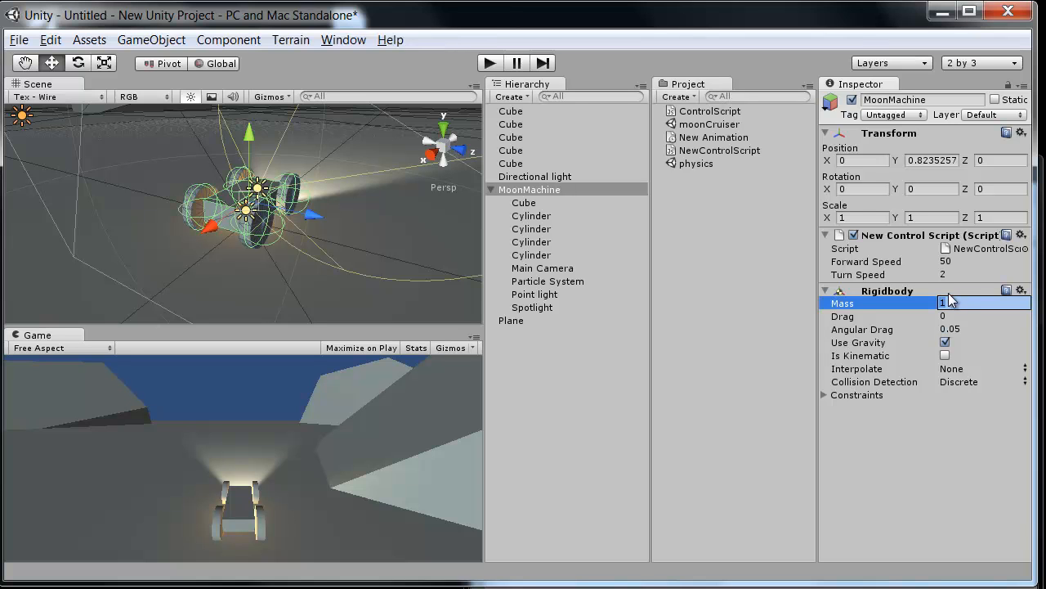
{"action": "left_click", "coordinate": [958, 316]}
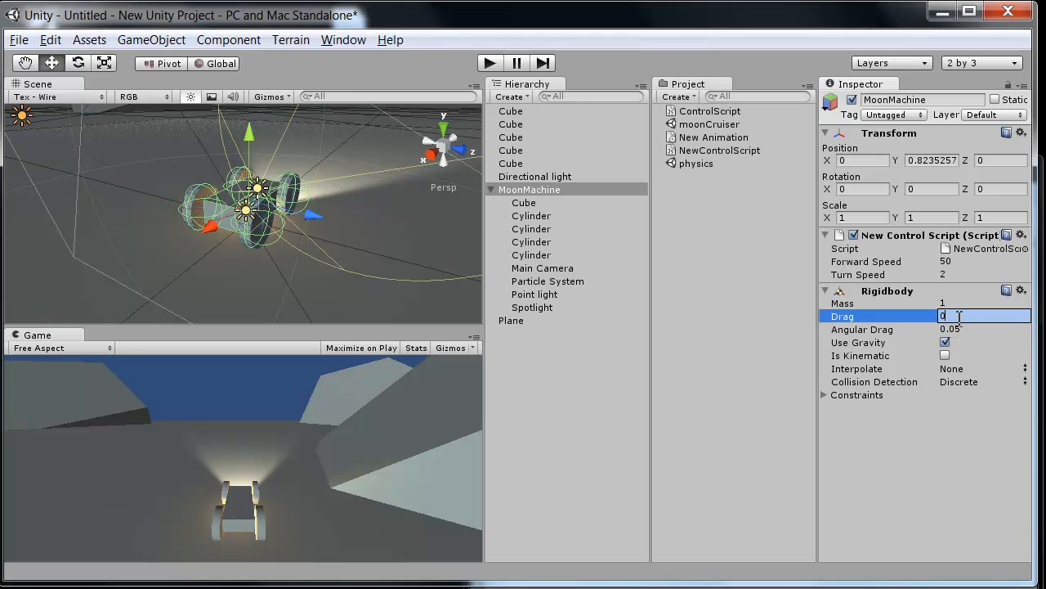
{"action": "left_click", "coordinate": [970, 329]}
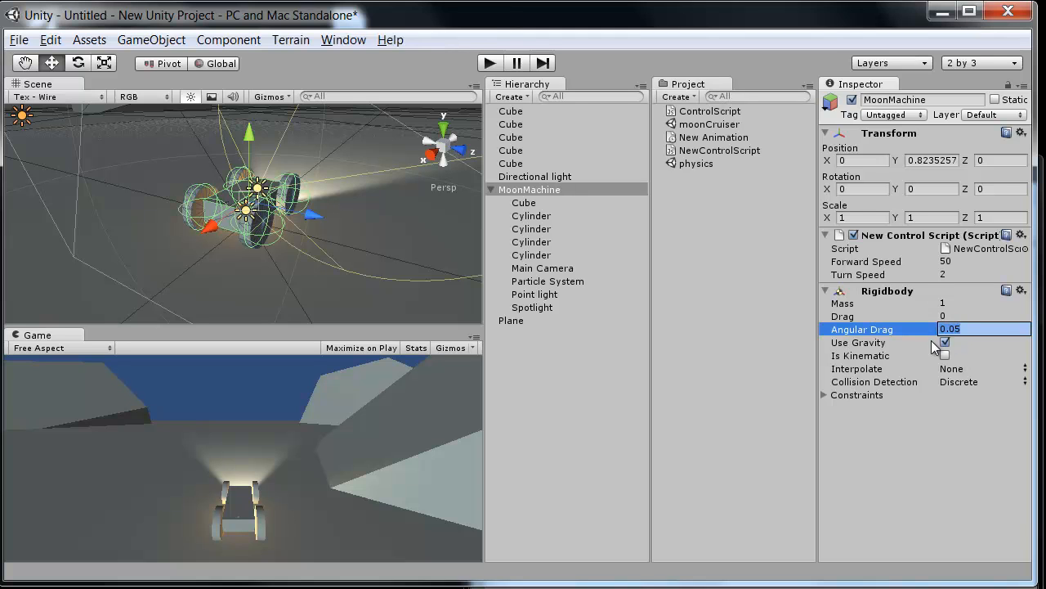
{"action": "left_click", "coordinate": [973, 335]}
{"action": "key", "text": "shift+Tab"}
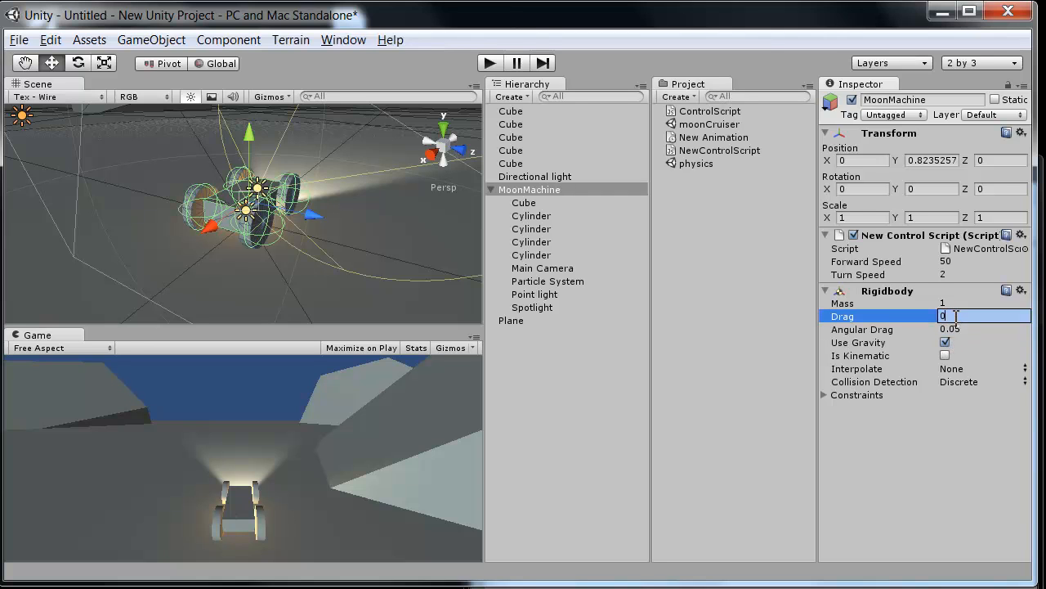
{"action": "left_click", "coordinate": [957, 304]}
{"action": "left_click", "coordinate": [957, 316]}
{"action": "key", "text": "Tab"}
{"action": "key", "text": "BackSpace"}
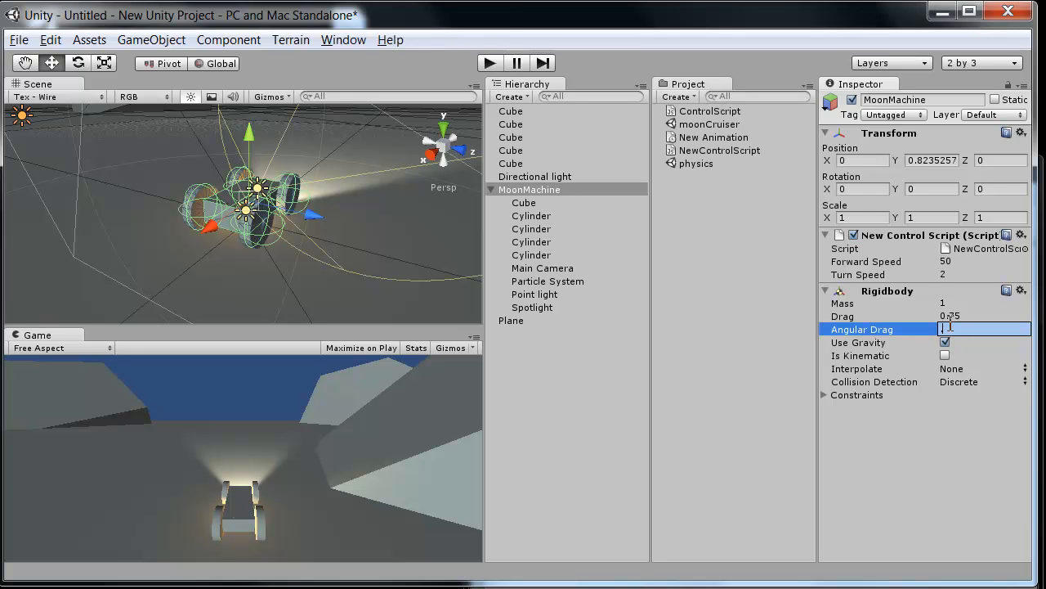
{"action": "key", "text": "Return"}
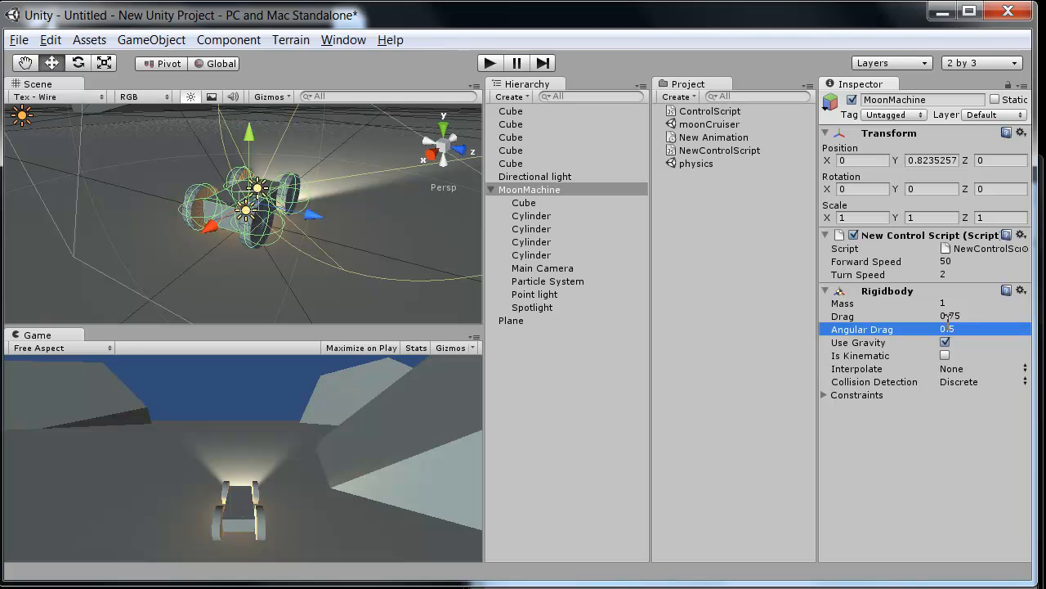
- Freeze the rotation of MoonMachine's Rigidbody on the X and Z axes in its constraints
{"action": "left_click", "coordinate": [825, 393]}
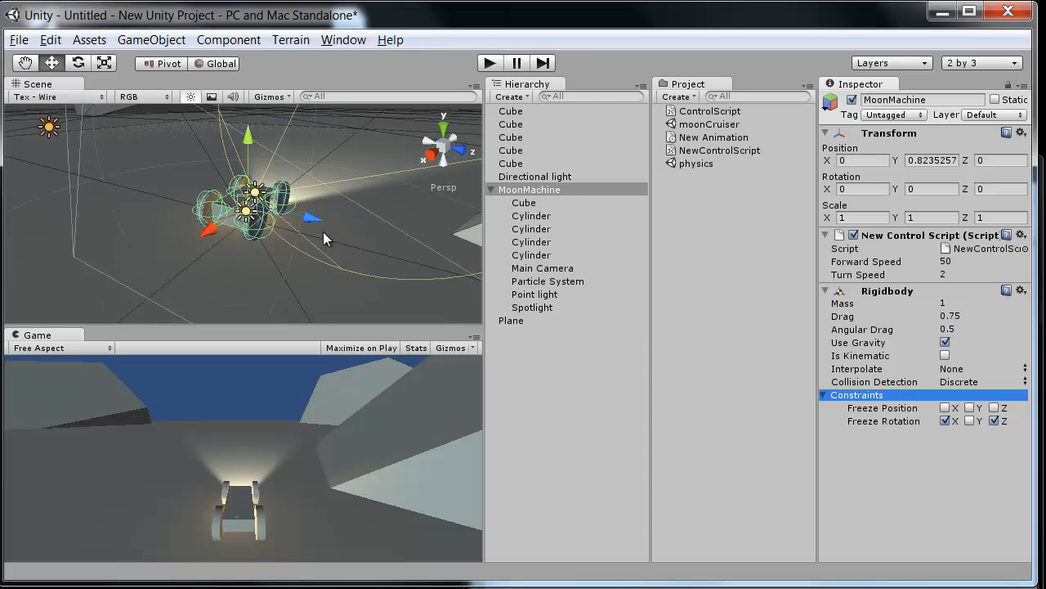
- Try rotating MoonMachine in the scene, undo the rotation and return to the Move tool
{"action": "key", "text": "e"}
{"action": "left_click_drag", "start_coordinate": [287, 227], "coordinate": [262, 230]}
{"action": "key", "text": "ctrl+z"}
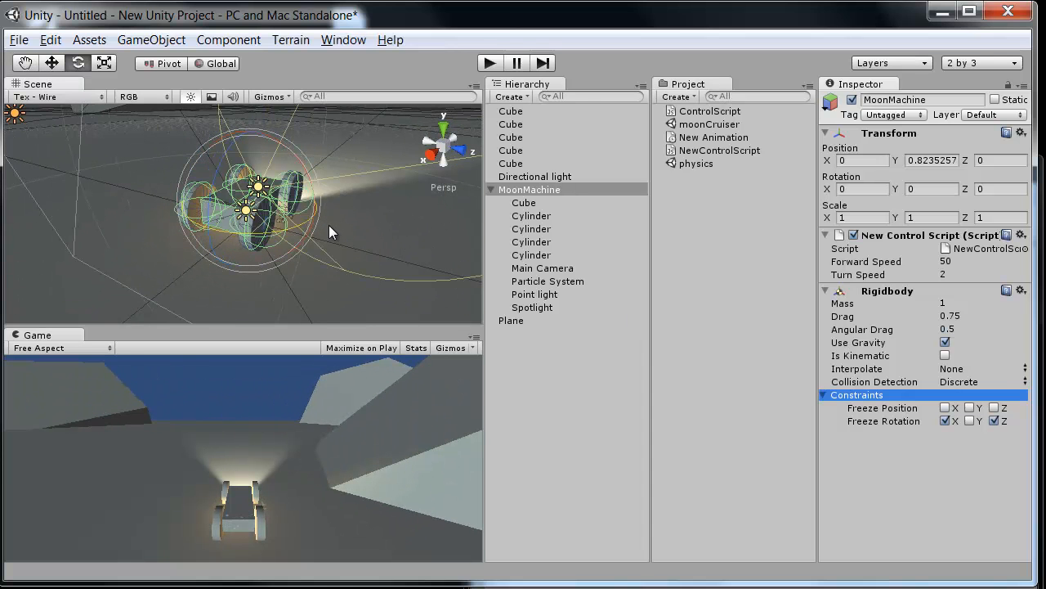
{"action": "key", "text": "w"}
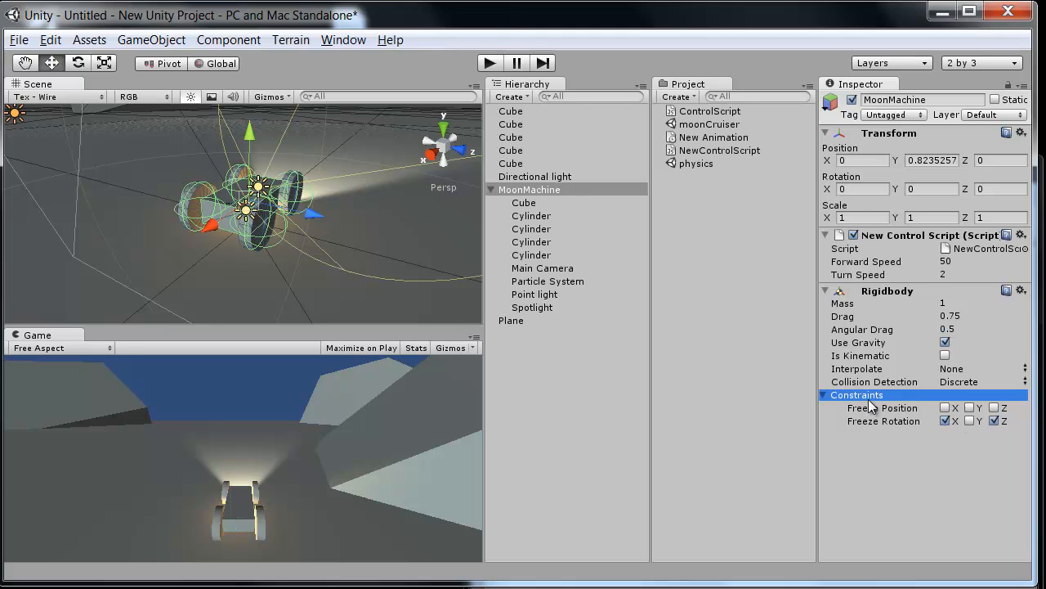
- Run the game, drive MoonMachine around the rocks with repeated left and right turns to test the drag and rotation constraints, and stop play mode
{"action": "left_click", "coordinate": [490, 64]}
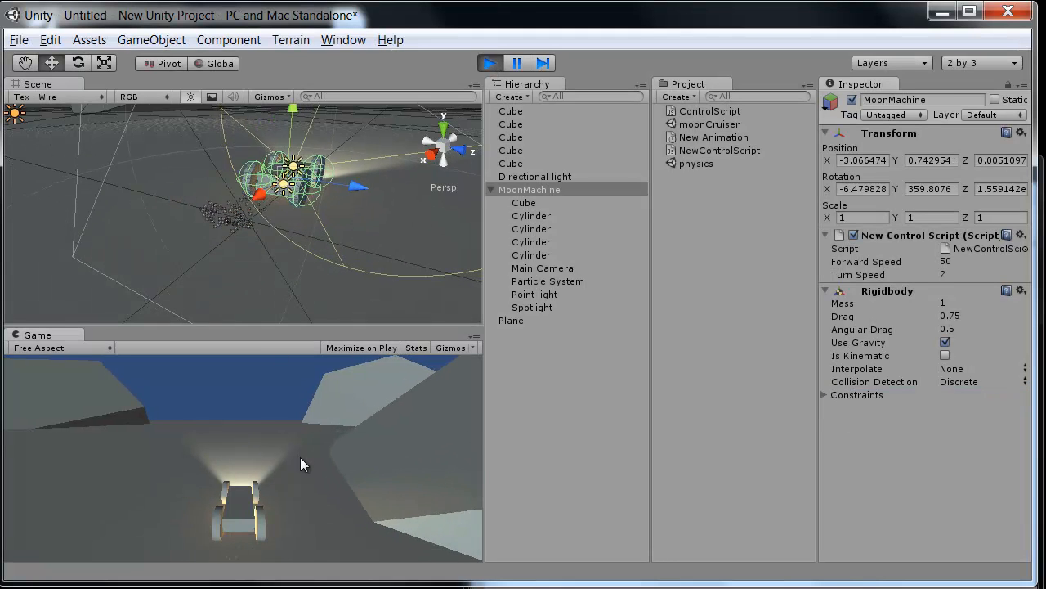
{"action": "key", "text": "Up"}
{"action": "key", "text": "Left"}
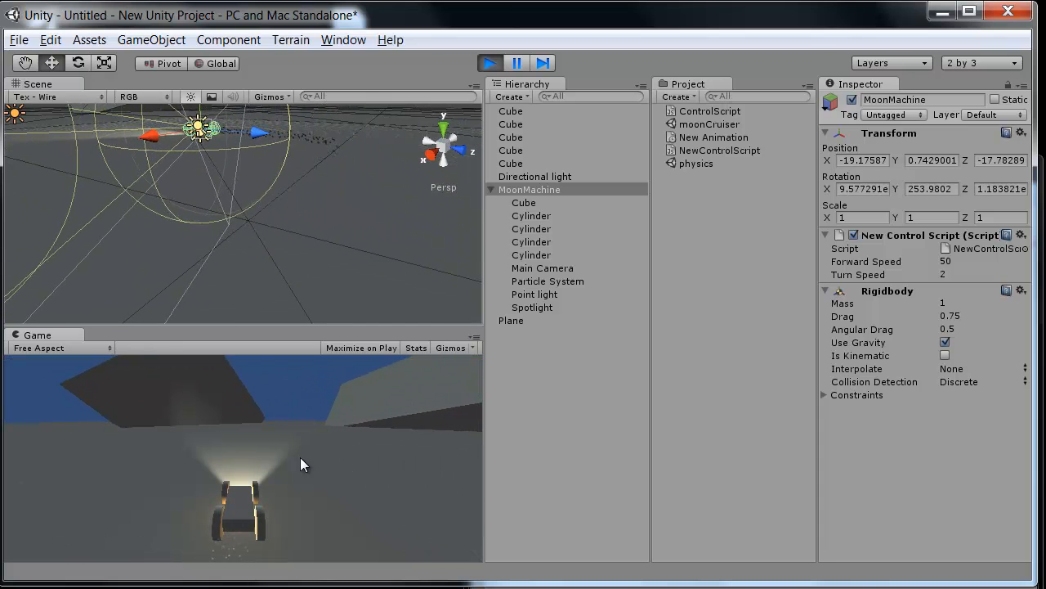
{"action": "key", "text": "Left"}
{"action": "key", "text": "Up"}
{"action": "key", "text": "Left"}
{"action": "key", "text": "Up"}
{"action": "key", "text": "Right"}
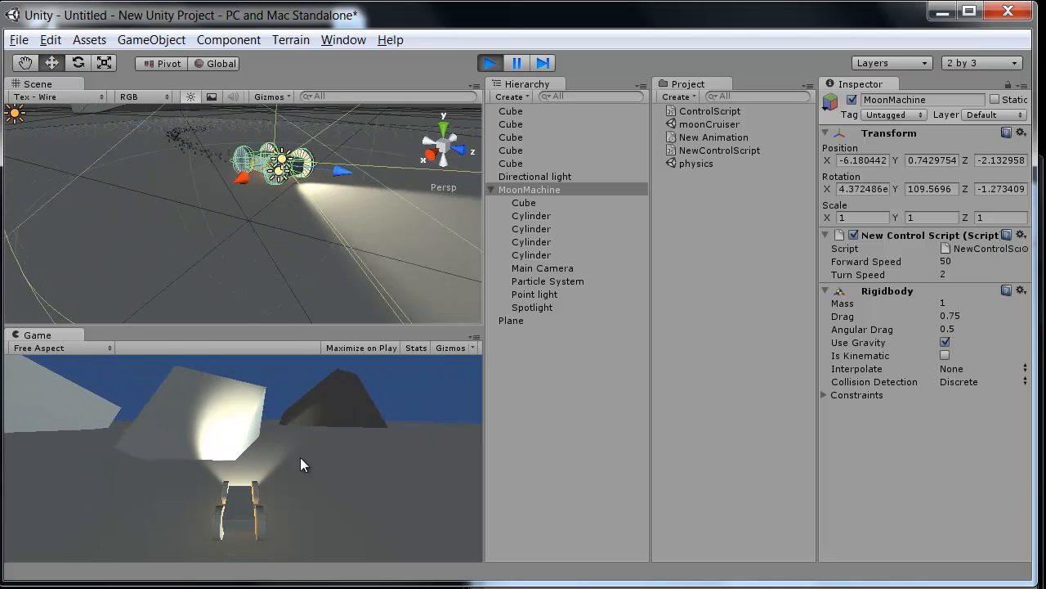
{"action": "key", "text": "Left"}
{"action": "key", "text": "Right"}
{"action": "key", "text": "Up"}
{"action": "key", "text": "Left"}
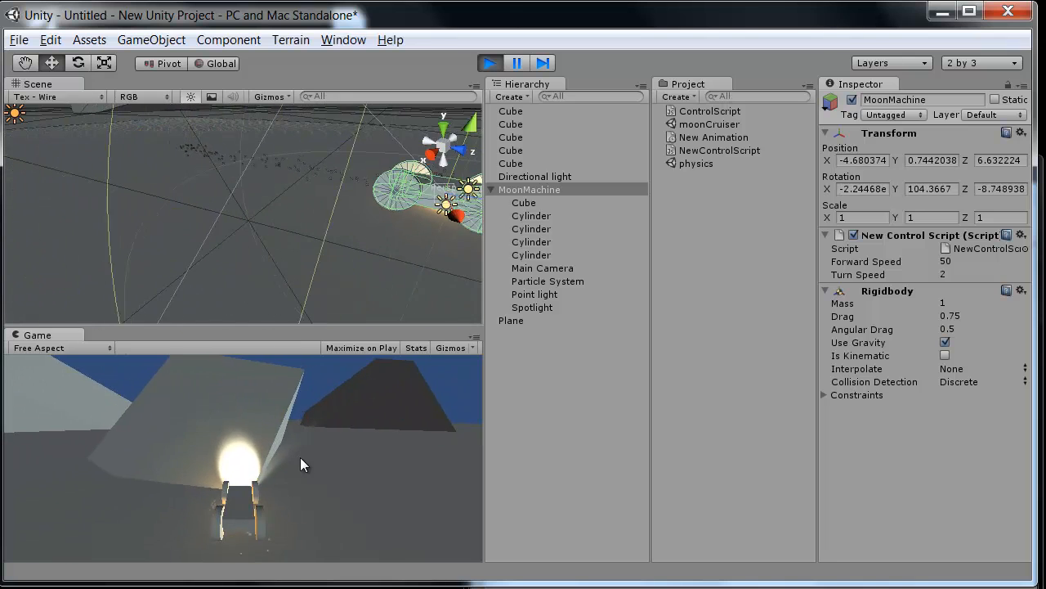
{"action": "key", "text": "Right"}
{"action": "key", "text": "Up"}
{"action": "key", "text": "Right"}
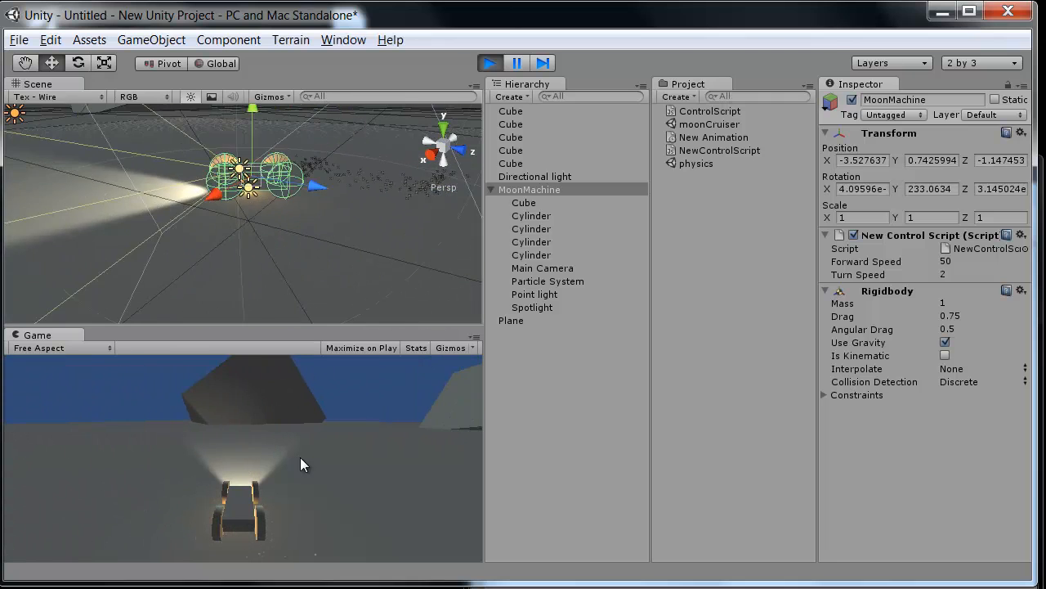
{"action": "key", "text": "Up"}
{"action": "key", "text": "Right"}
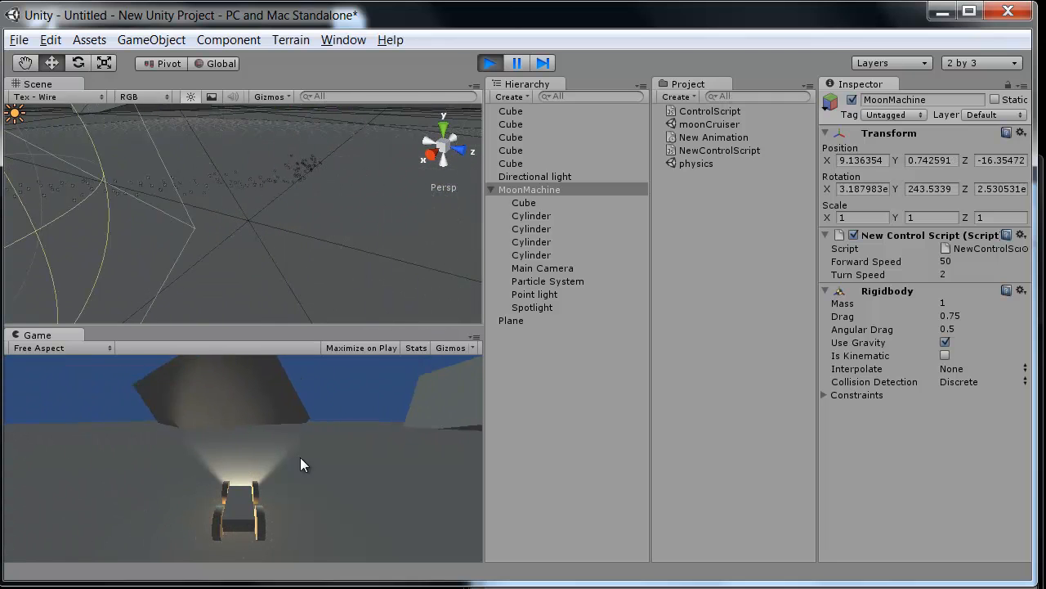
{"action": "key", "text": "Up"}
{"action": "key", "text": "Right"}
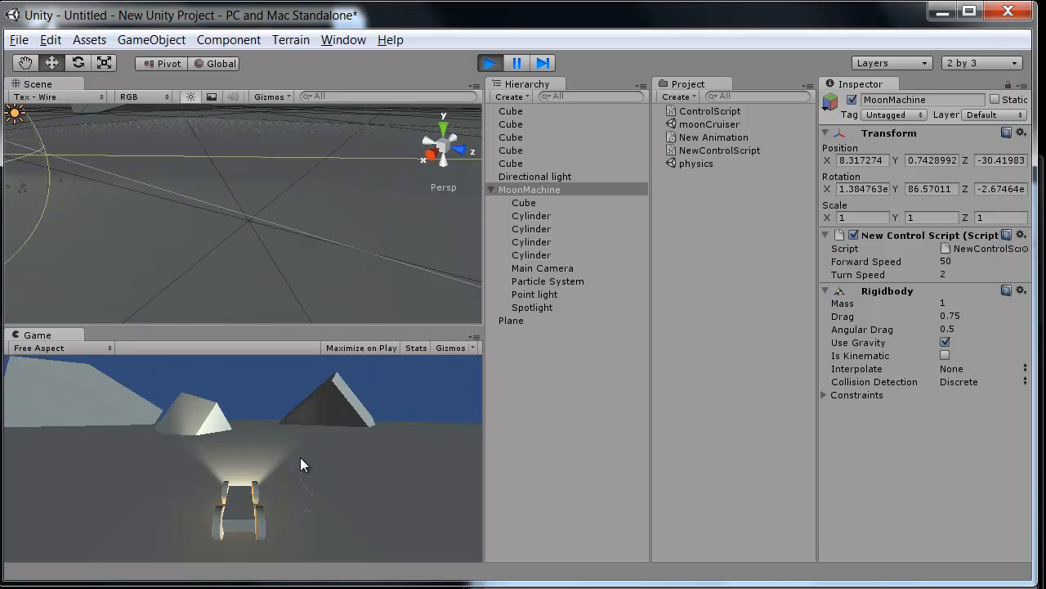
{"action": "key", "text": "Up"}
{"action": "key", "text": "Left"}
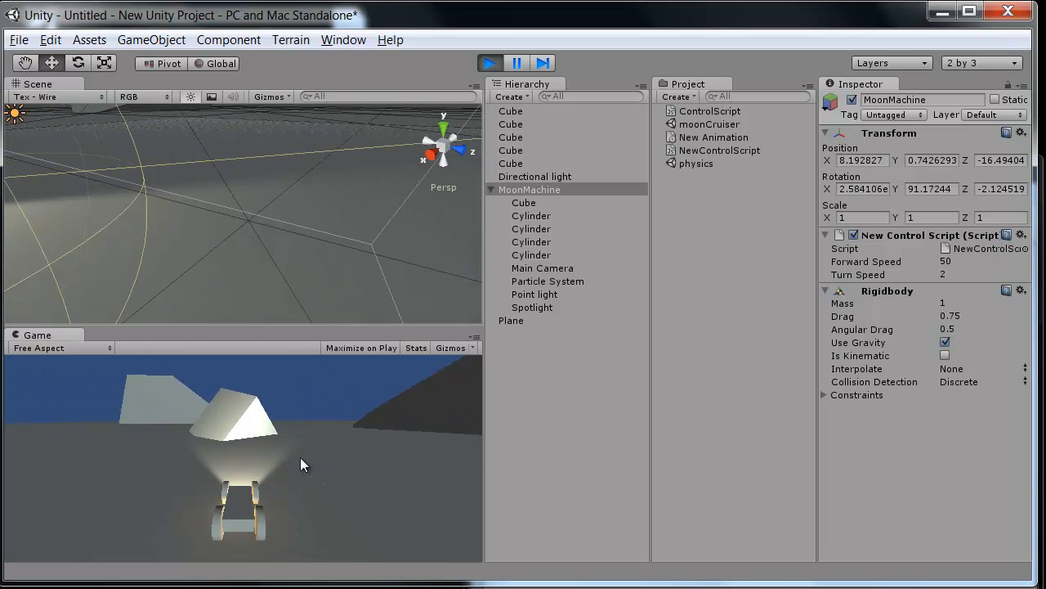
{"action": "key", "text": "Up"}
{"action": "key", "text": "Right"}
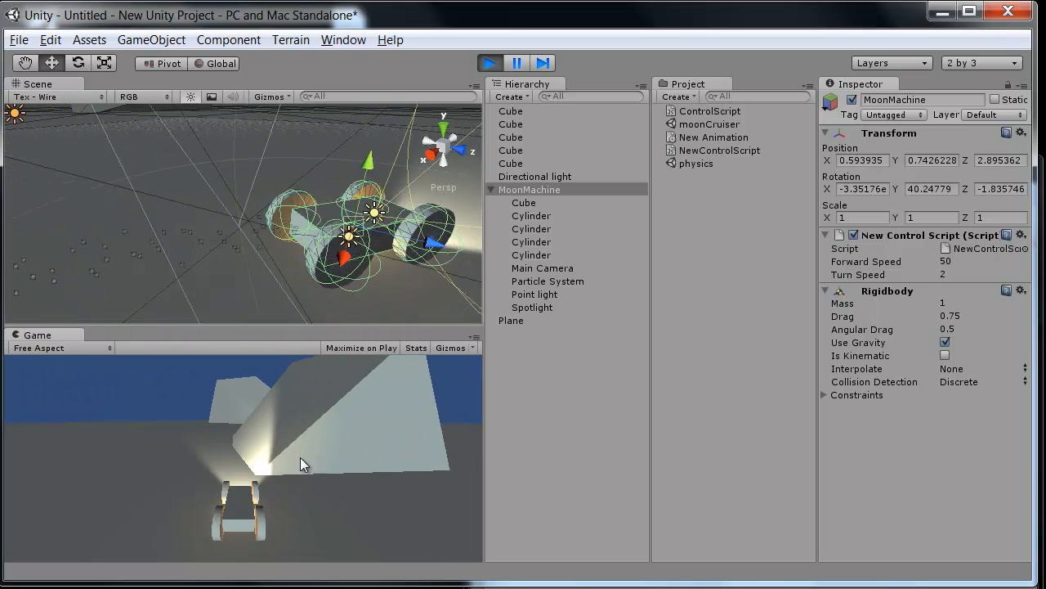
{"action": "key", "text": "Up"}
{"action": "key", "text": "Right"}
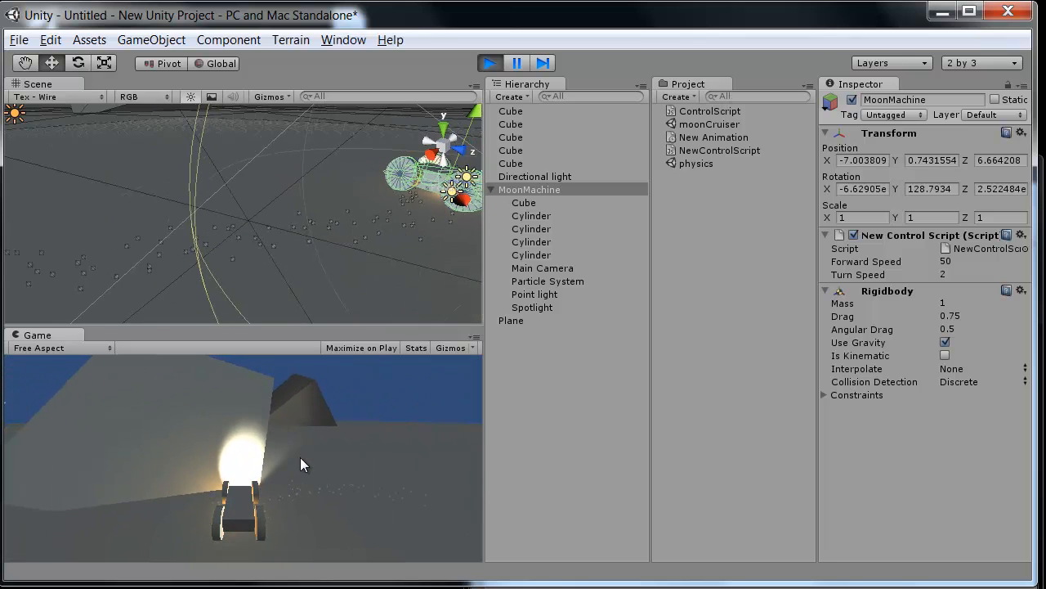
{"action": "key", "text": "Up"}
{"action": "key", "text": "Right"}
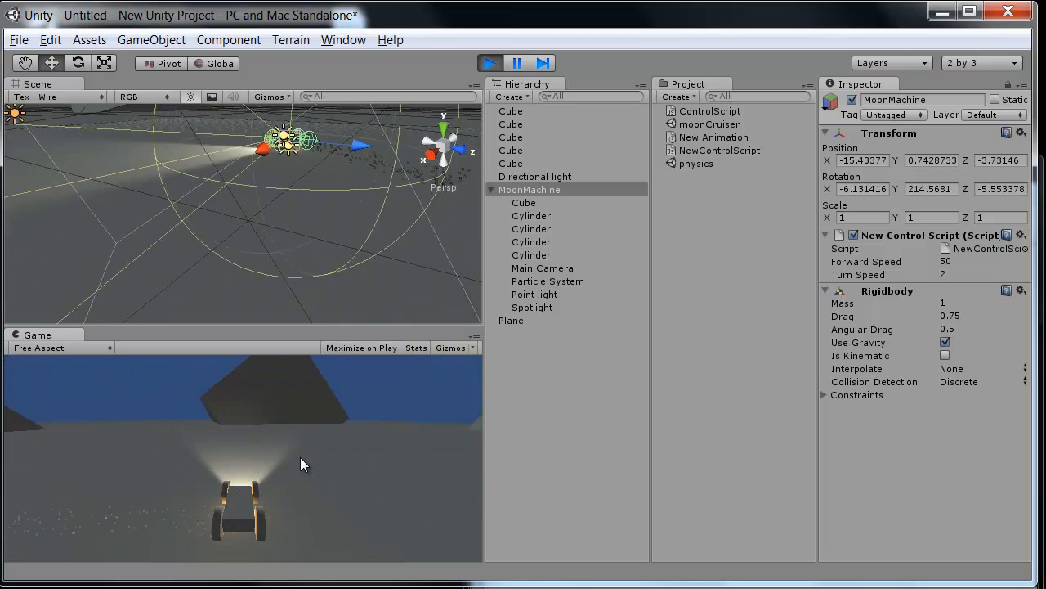
{"action": "key", "text": "Up"}
{"action": "key", "text": "Left"}
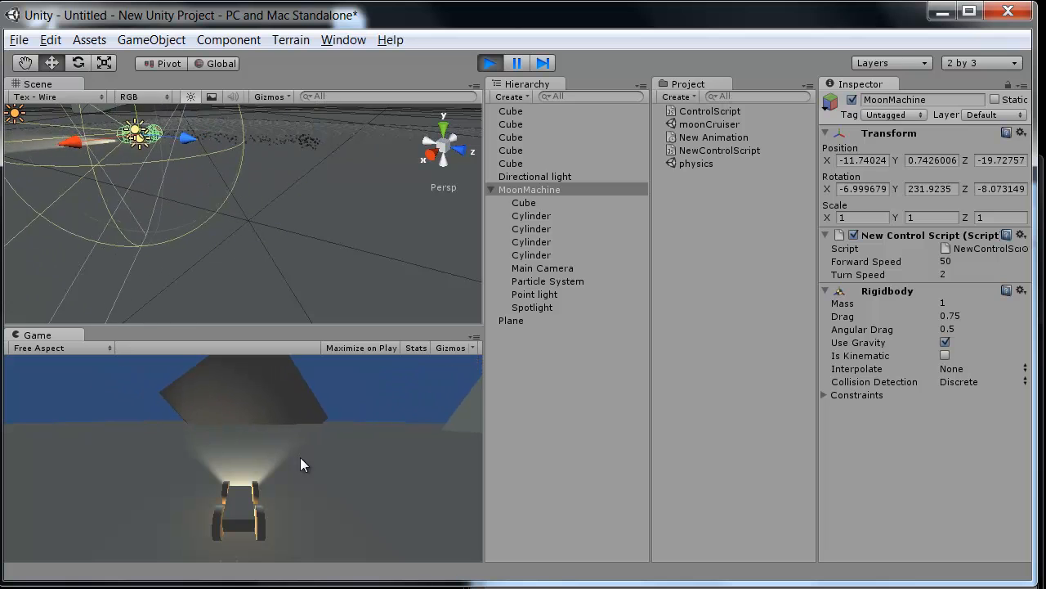
{"action": "key", "text": "Left"}
{"action": "key", "text": "Up"}
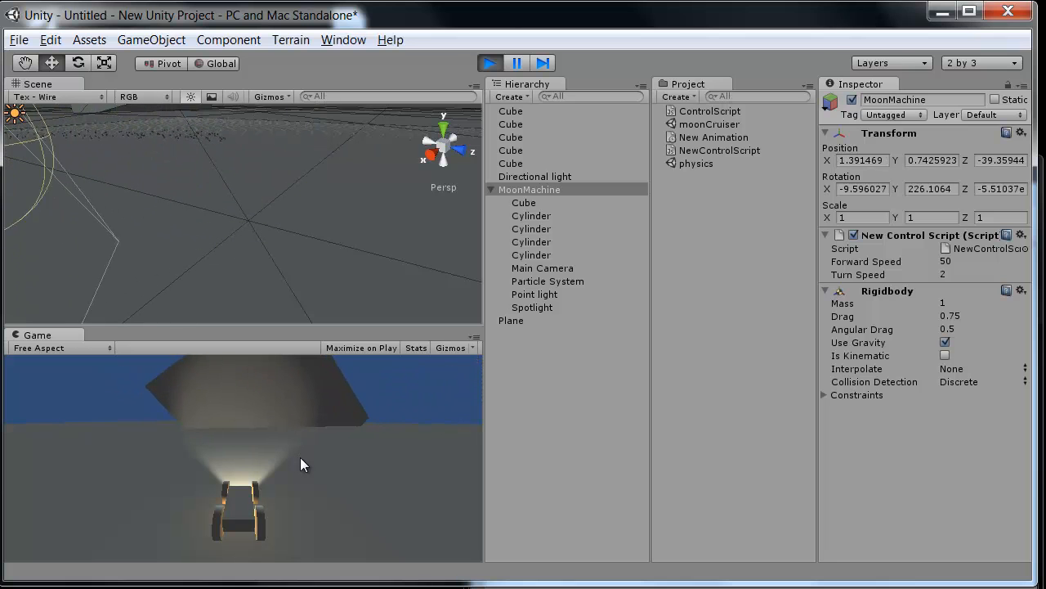
{"action": "key", "text": "Left"}
{"action": "key", "text": "Left"}
{"action": "key", "text": "Up"}
{"action": "key", "text": "Left"}
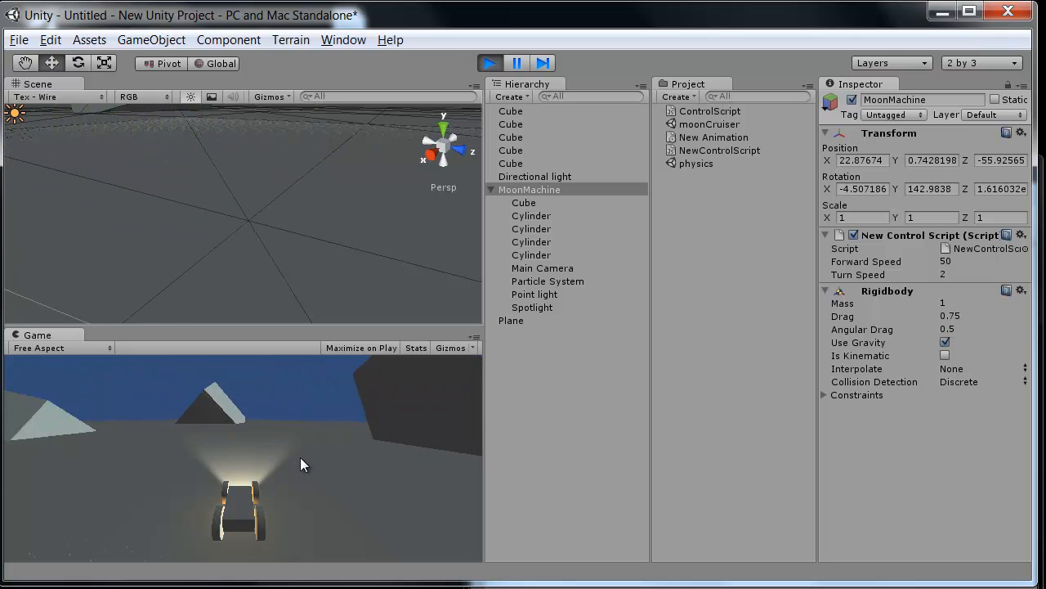
{"action": "key", "text": "Up"}
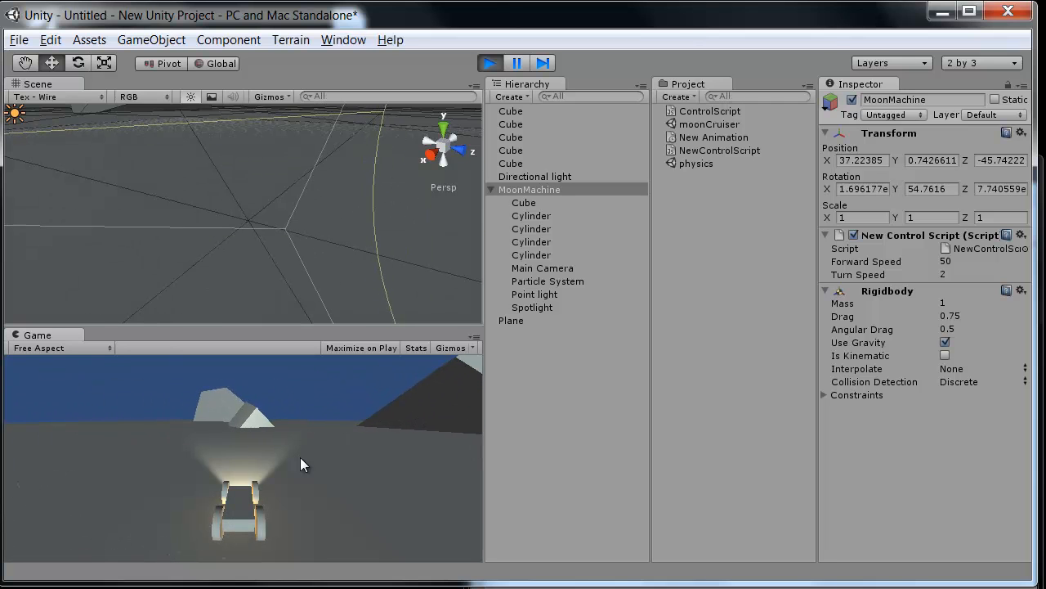
{"action": "key", "text": "Left"}
{"action": "key", "text": "Up"}
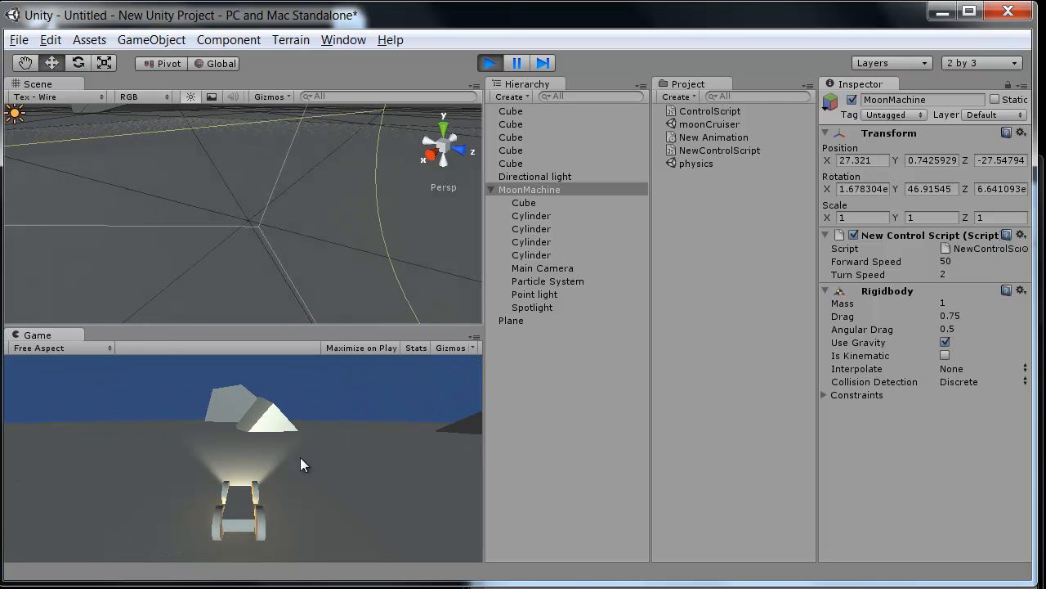
{"action": "key", "text": "Up"}
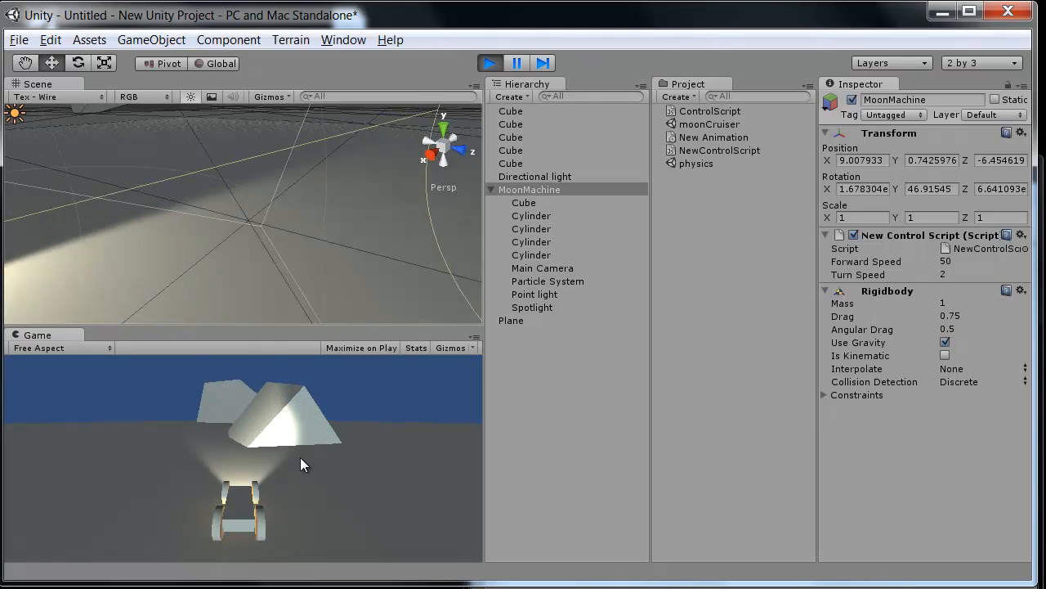
{"action": "key", "text": "Right"}
{"action": "key", "text": "Up"}
{"action": "key", "text": "Right"}
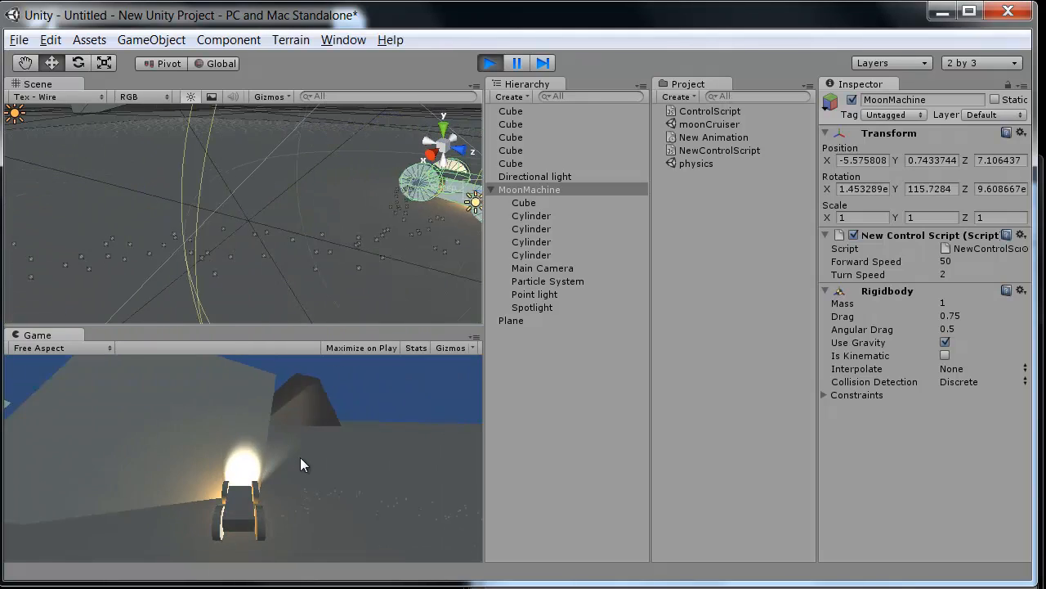
{"action": "key", "text": "Up"}
{"action": "key", "text": "Right"}
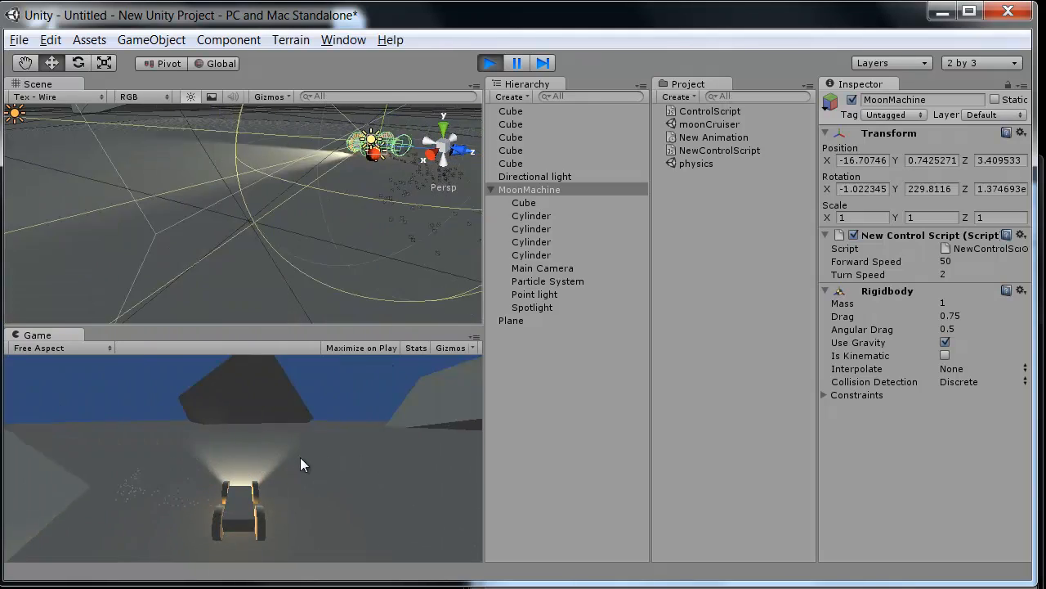
{"action": "key", "text": "Up"}
{"action": "key", "text": "Left"}
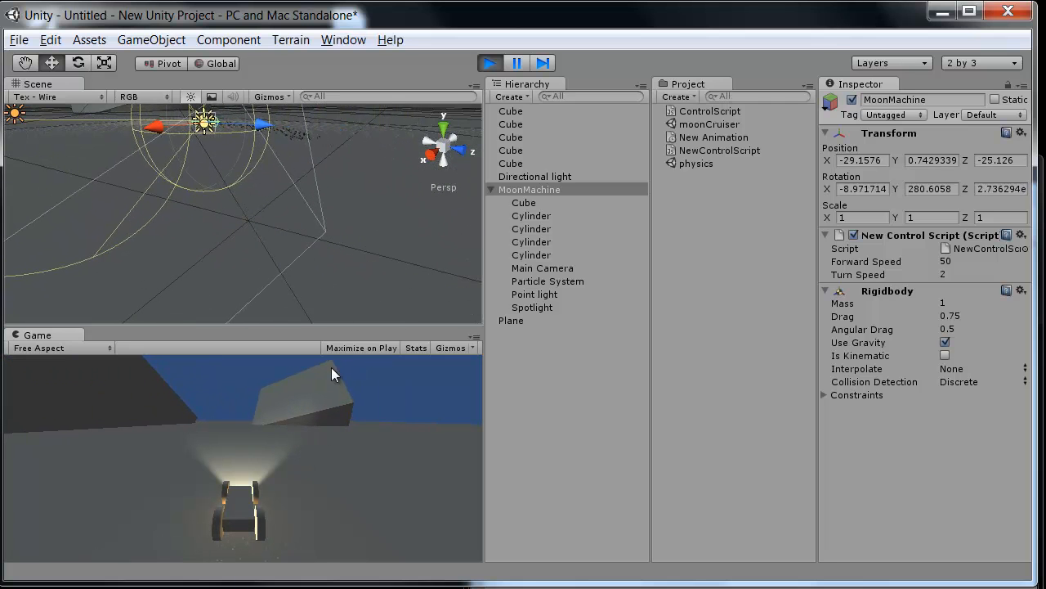
{"action": "left_click", "coordinate": [489, 63]}
- Frame MoonMachine in the scene and examine it and the surrounding rocks from several wider angles
{"action": "key", "text": "f"}
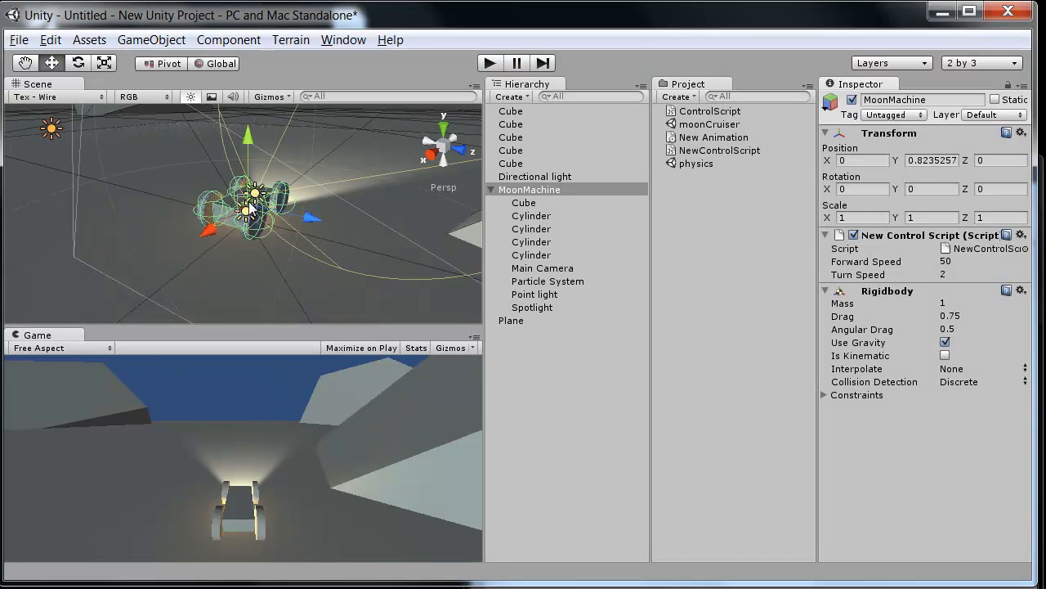
{"action": "left_click_drag", "start_coordinate": [262, 203], "coordinate": [721, 287], "text": "alt"}
{"action": "left_click_drag", "start_coordinate": [276, 277], "coordinate": [436, 240], "text": "alt"}
{"action": "scroll", "coordinate": [323, 244], "scroll_direction": "down", "scroll_amount": 4}
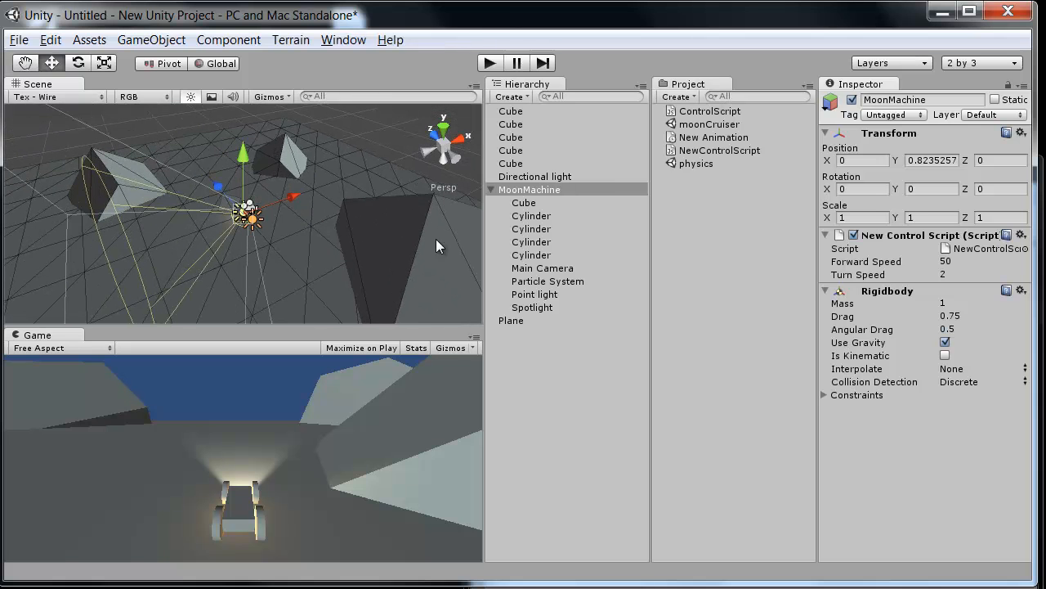
{"action": "left_click_drag", "start_coordinate": [108, 243], "coordinate": [422, 233], "text": "alt"}
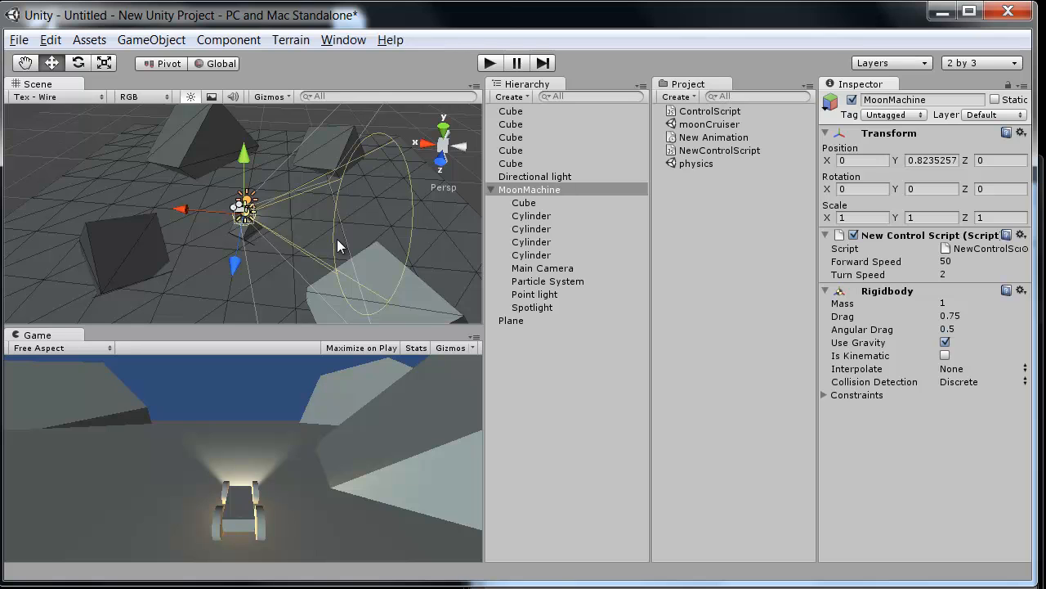